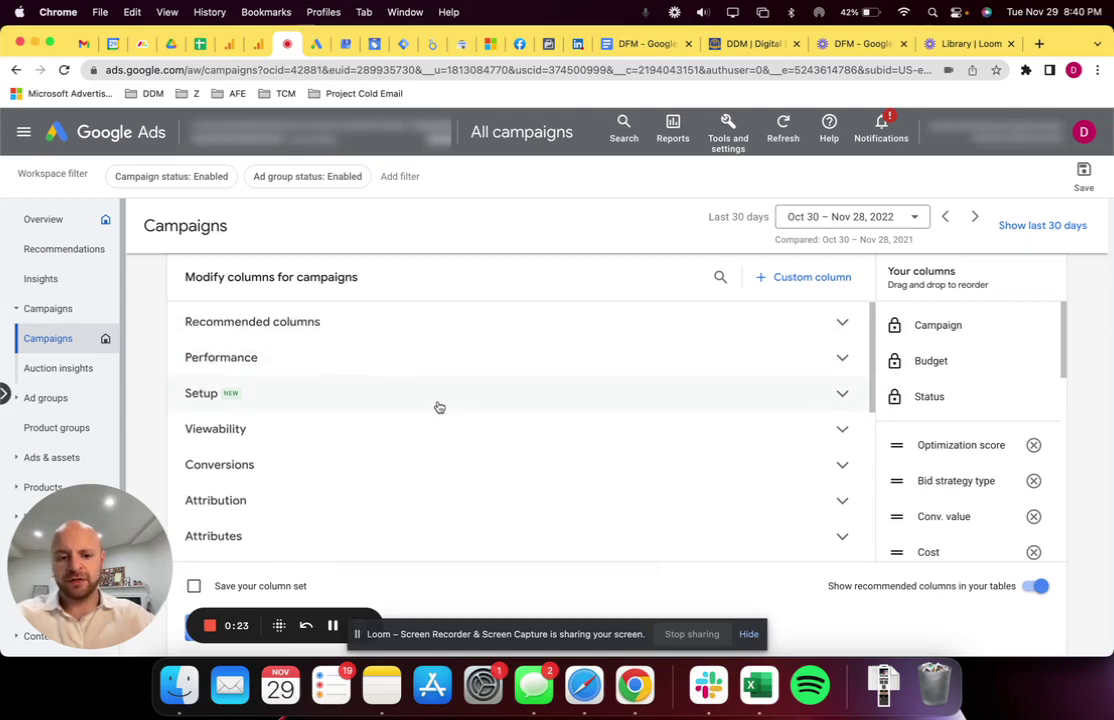
# Look through the column categories for campaigns and expand the Setup group to show its columns
pyautogui.scroll(-1, 438, 407)
pyautogui.scroll(-9, 440, 407)
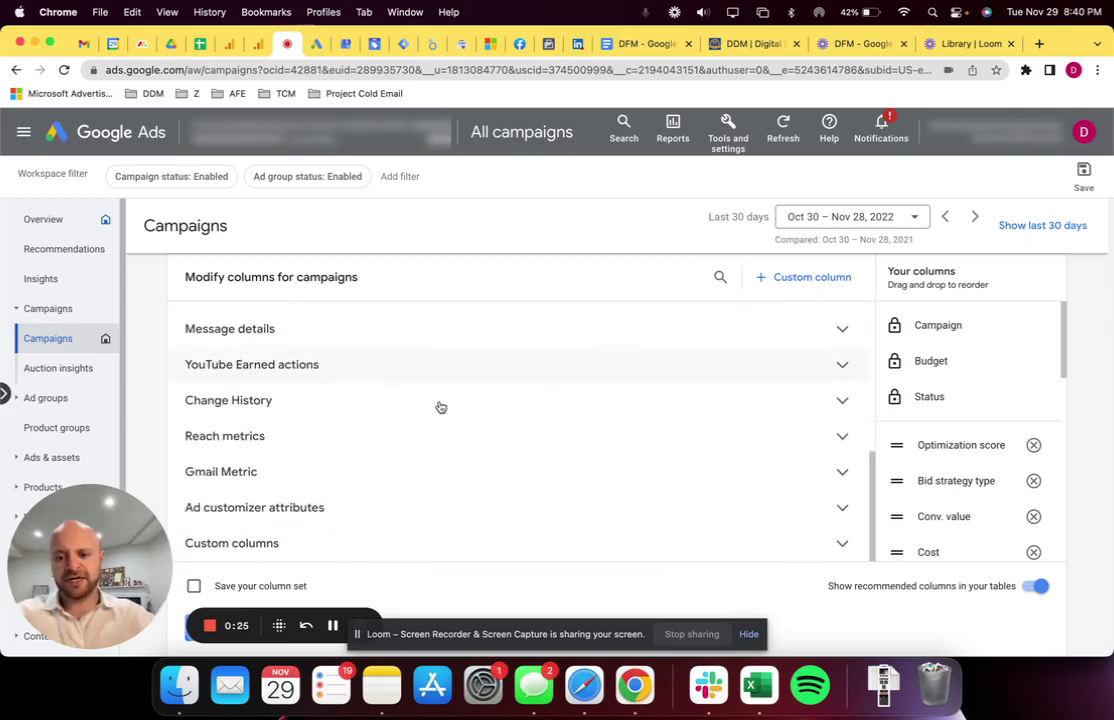
pyautogui.scroll(10, 440, 407)
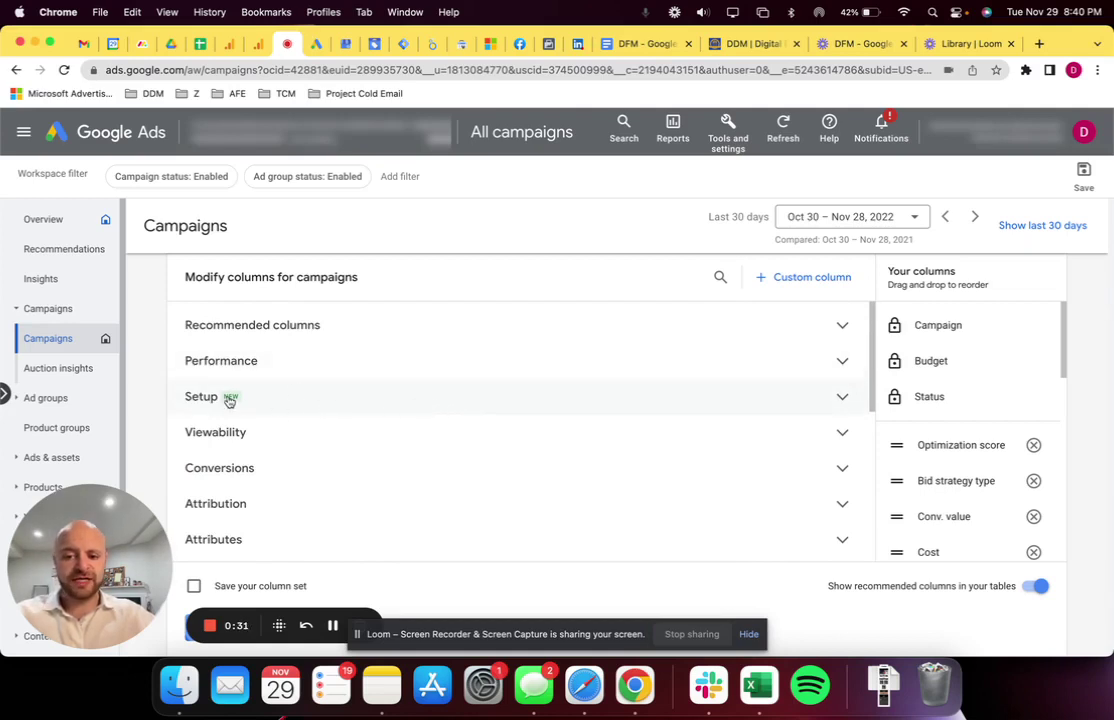
pyautogui.click(304, 400)
pyautogui.scroll(-1, 453, 385)
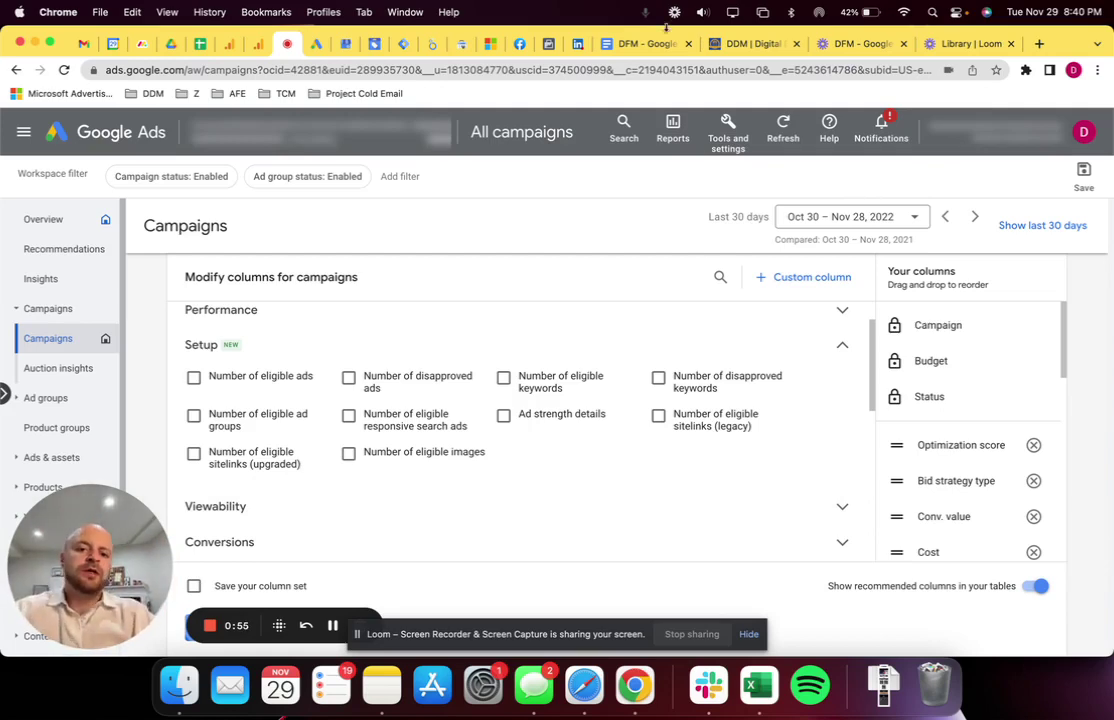
# Switch to the Google Ads Columns document in Google Docs and add an unbulleted "Part 1" line above the Recommended bullet
pyautogui.click(648, 43)
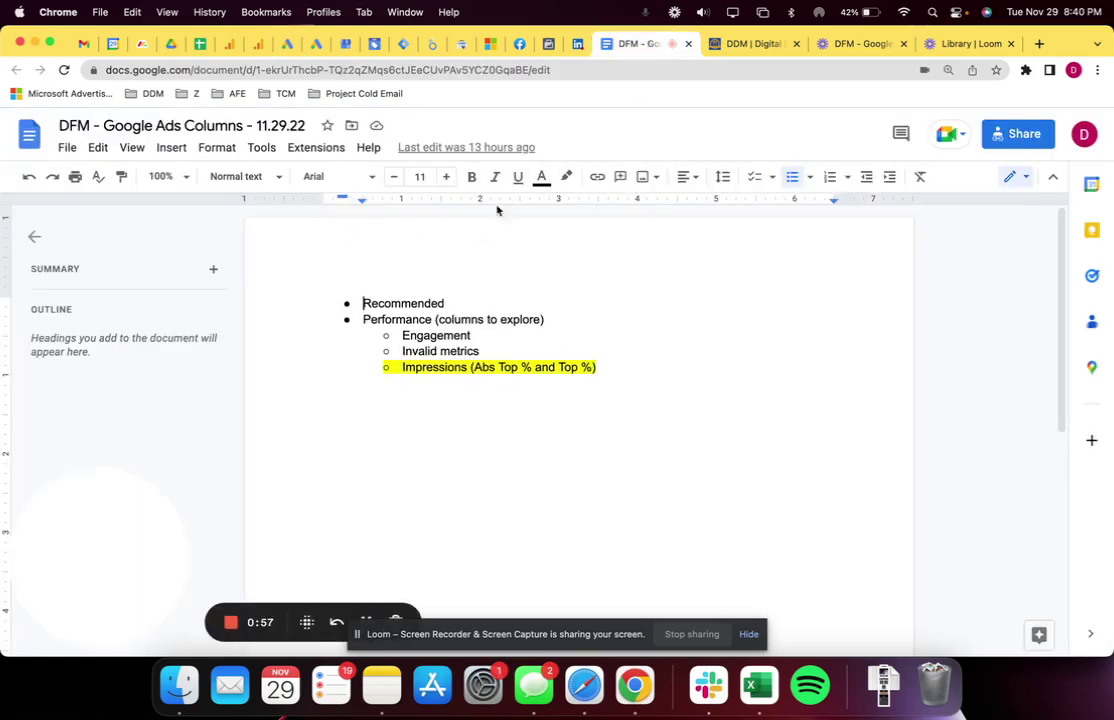
pyautogui.click(362, 303)
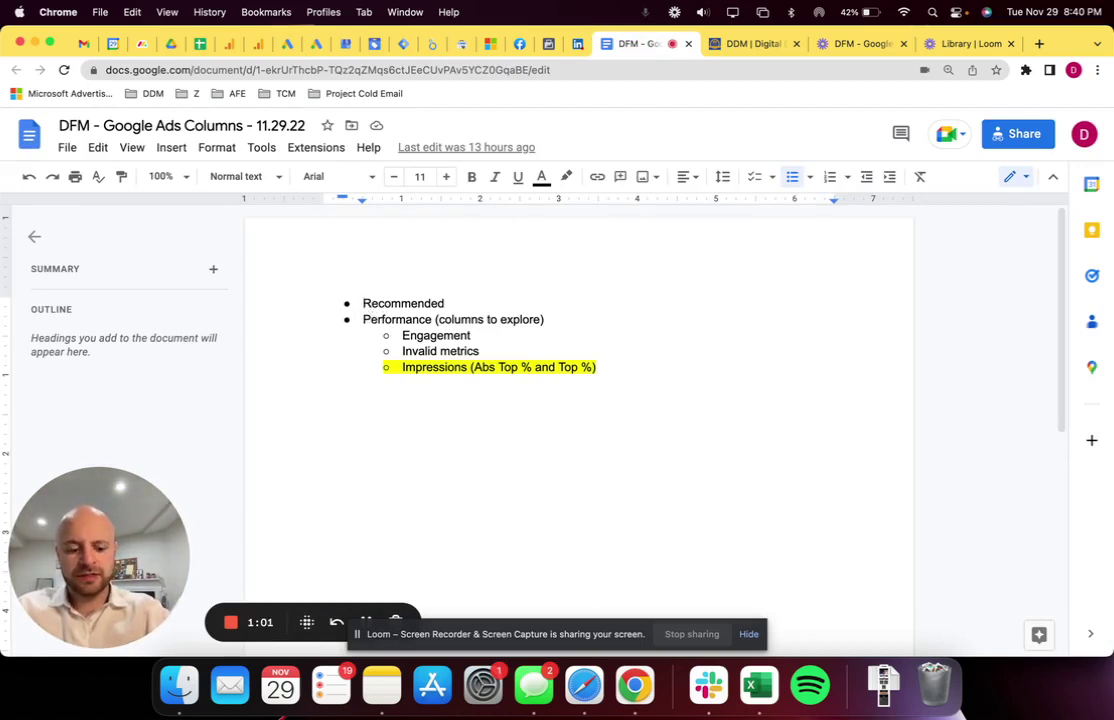
pyautogui.press('Return')
pyautogui.press('Up')
pyautogui.press('BackSpace')
pyautogui.write('Part 1')
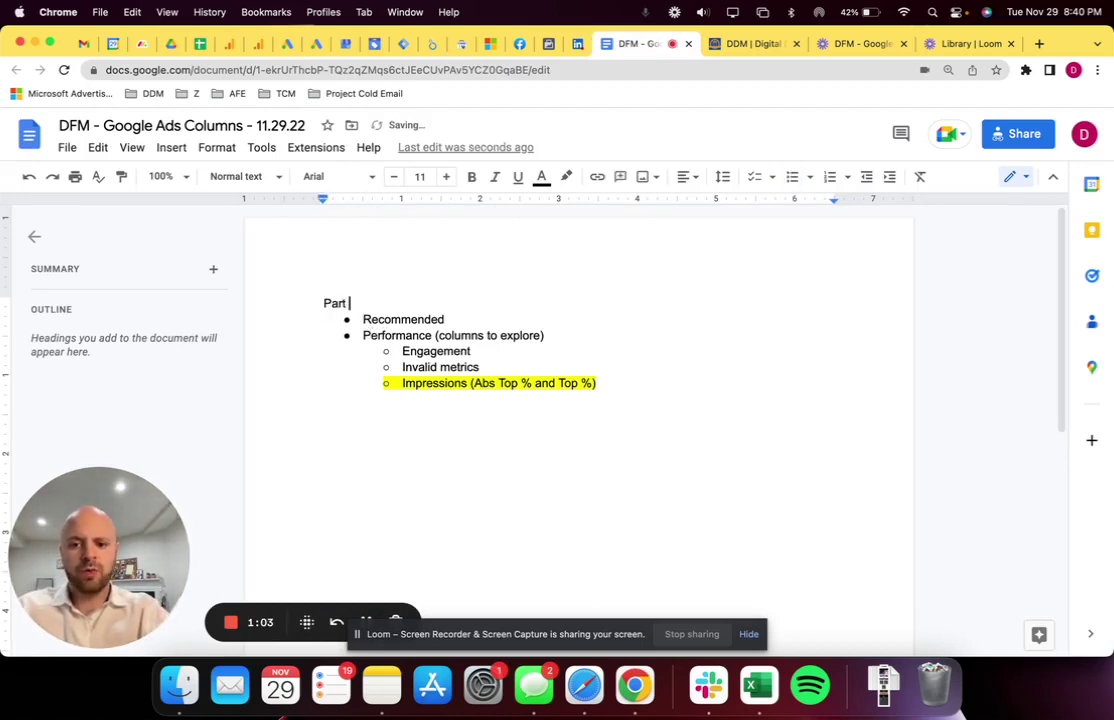
# Add an unbulleted "Part 2" line below the list, separated by a blank line, and remove its yellow highlight
pyautogui.click(617, 383)
pyautogui.press('Return')
pyautogui.press('Return')
pyautogui.press('Return')
pyautogui.write('Part 2')
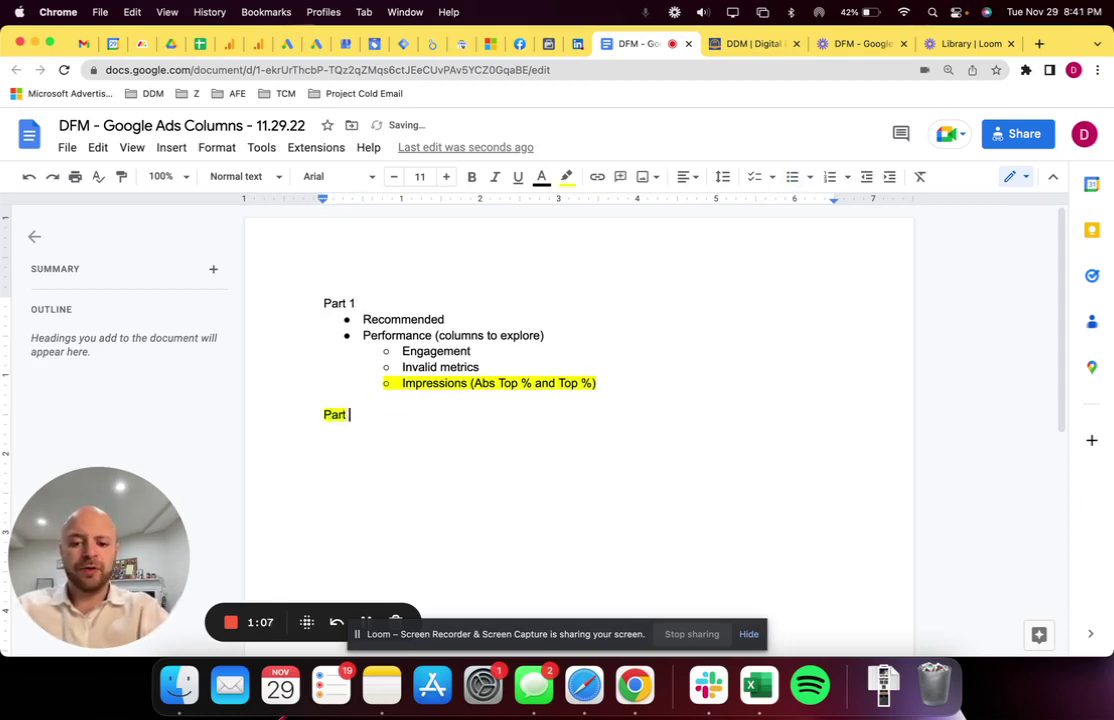
pyautogui.tripleClick(358, 413)
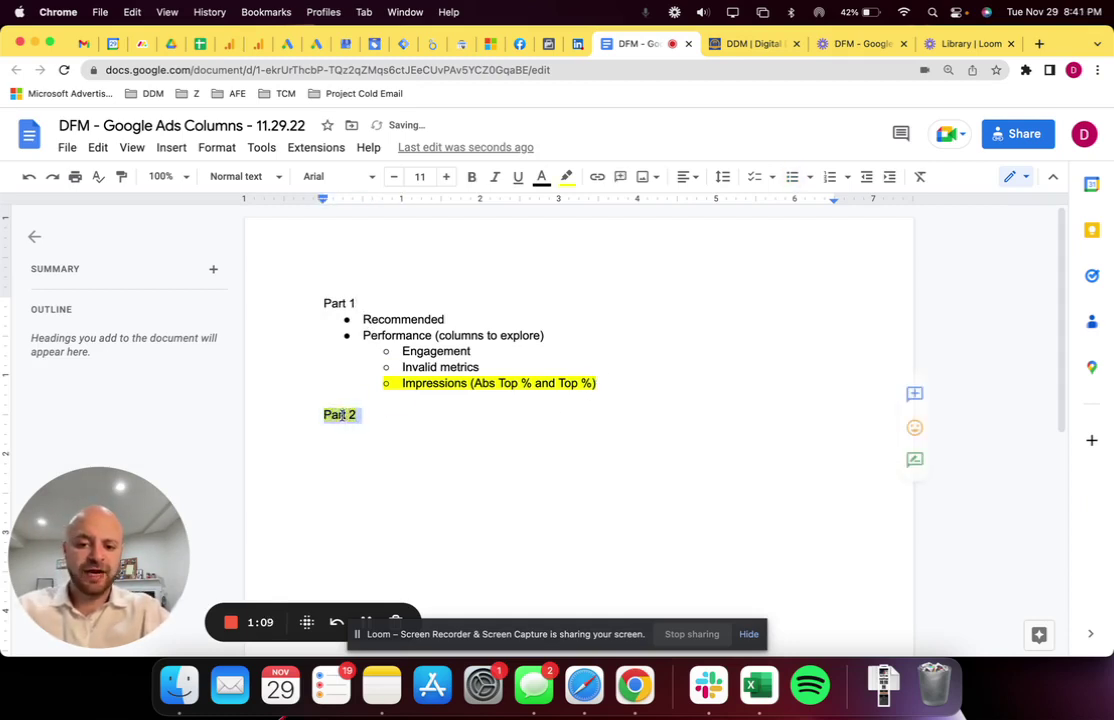
pyautogui.click(566, 176)
pyautogui.click(603, 210)
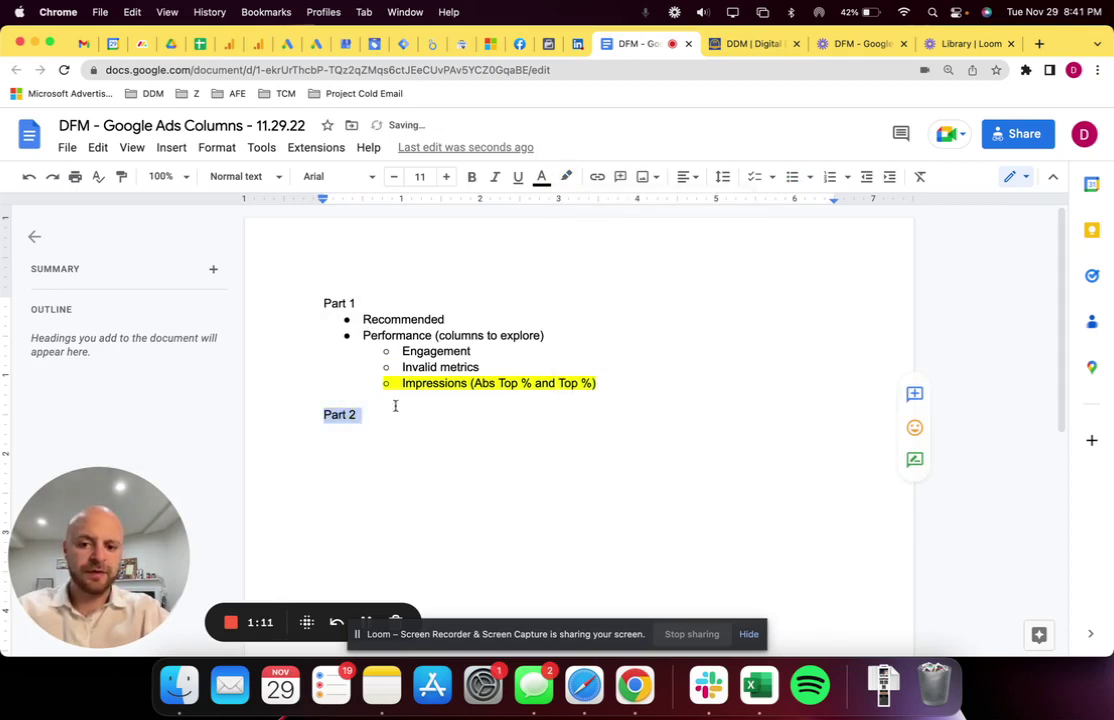
# Start a bulleted list under Part 2 with "Setup" as its first item, checking the group in Google Ads
pyautogui.click(366, 415)
pyautogui.press('Return')
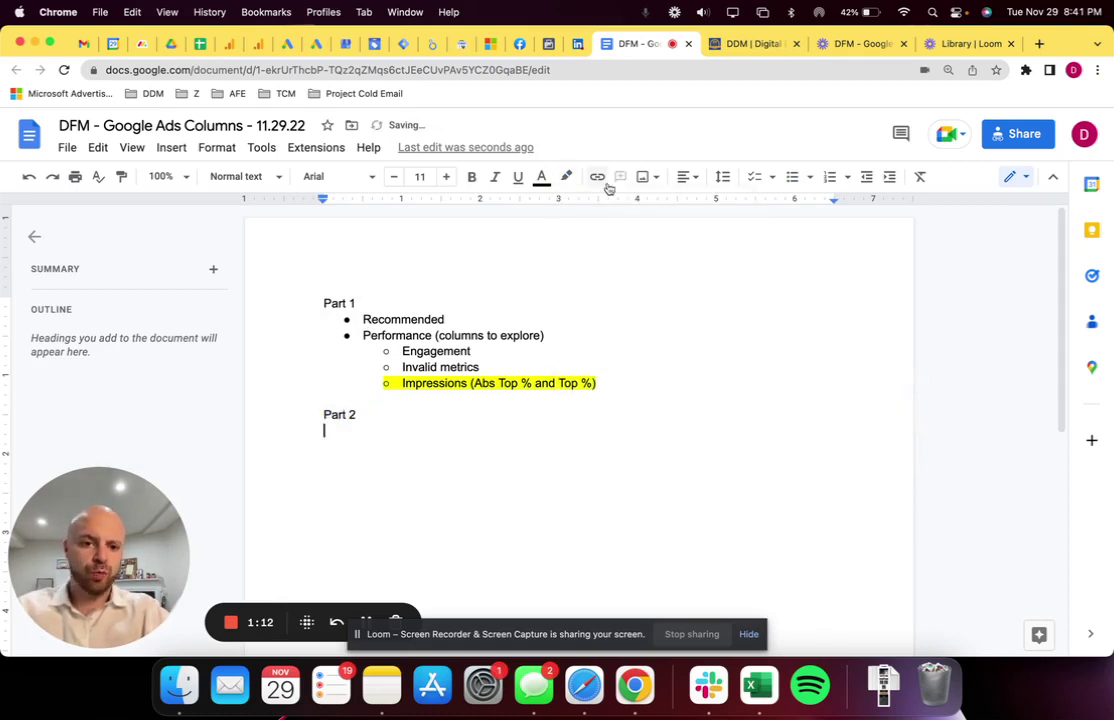
pyautogui.click(792, 176)
pyautogui.click(287, 44)
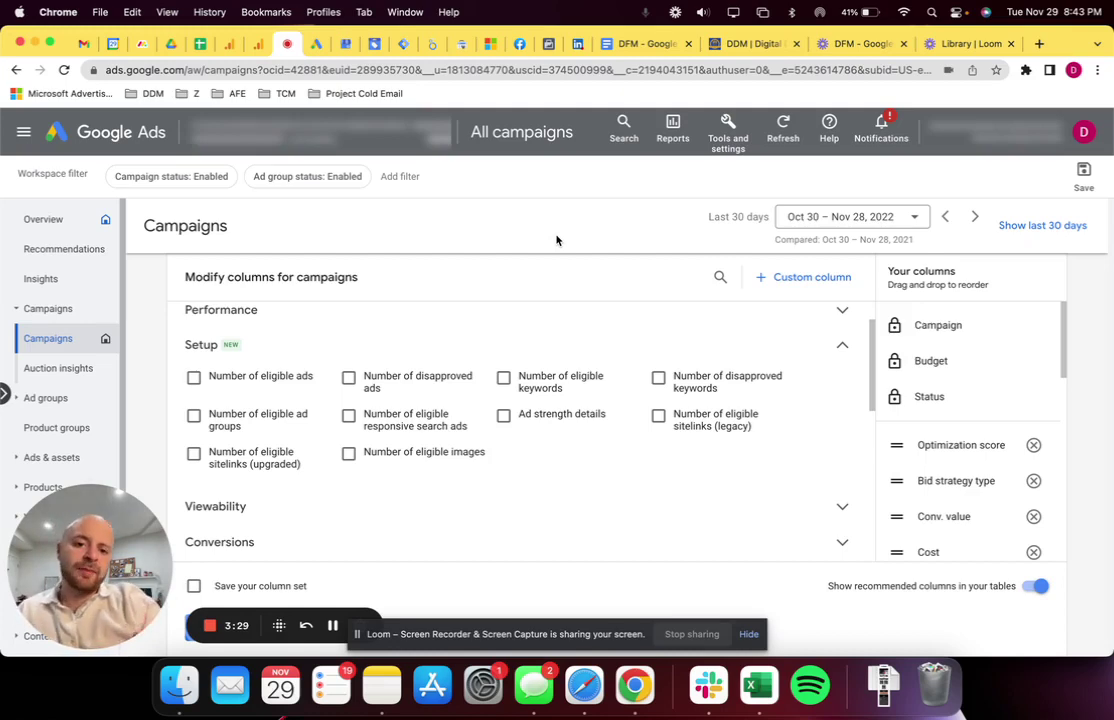
pyautogui.click(645, 43)
pyautogui.write('Setup')
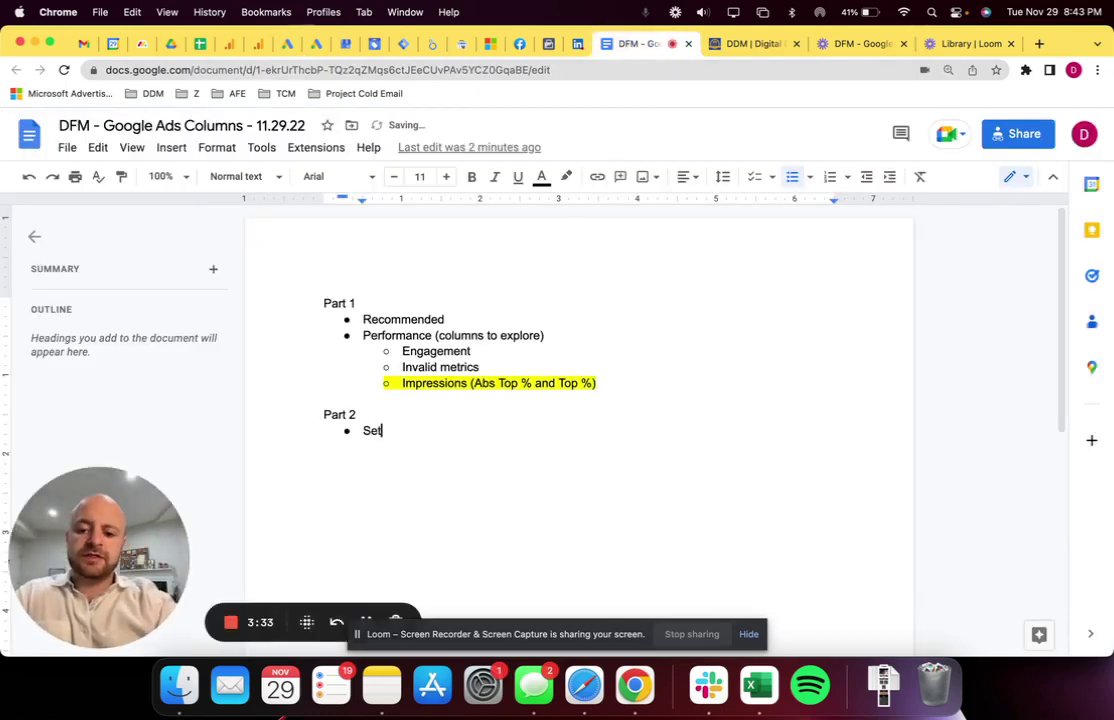
# Add the indented sub-bullet "Application examples" under Setup
pyautogui.press('Return')
pyautogui.press('Tab')
pyautogui.write('applications')
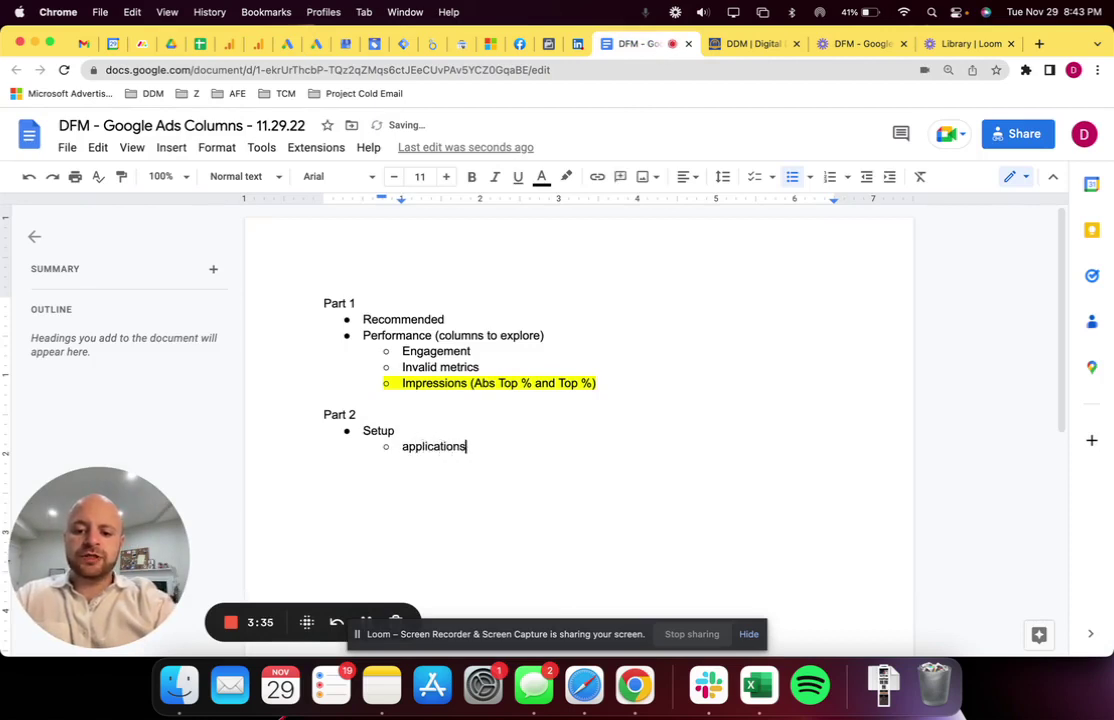
pyautogui.press('BackSpace')
pyautogui.write('e')
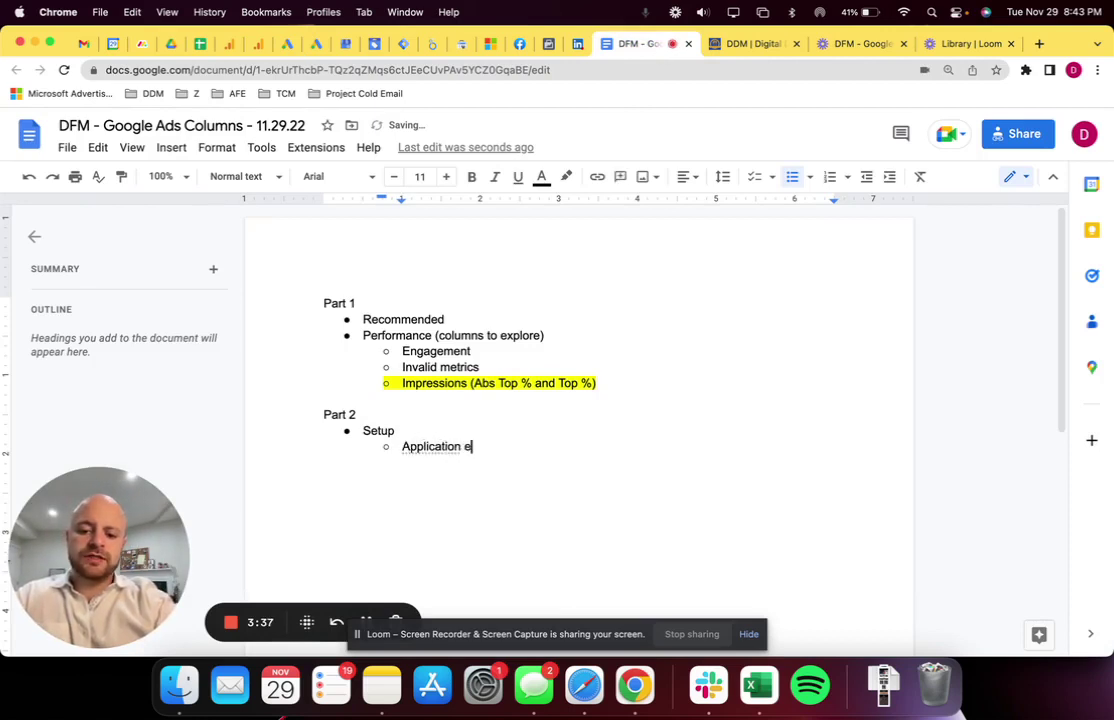
pyautogui.write('xample')
pyautogui.press('Return')
pyautogui.press('Tab')
pyautogui.press('BackSpace')
pyautogui.press('BackSpace')
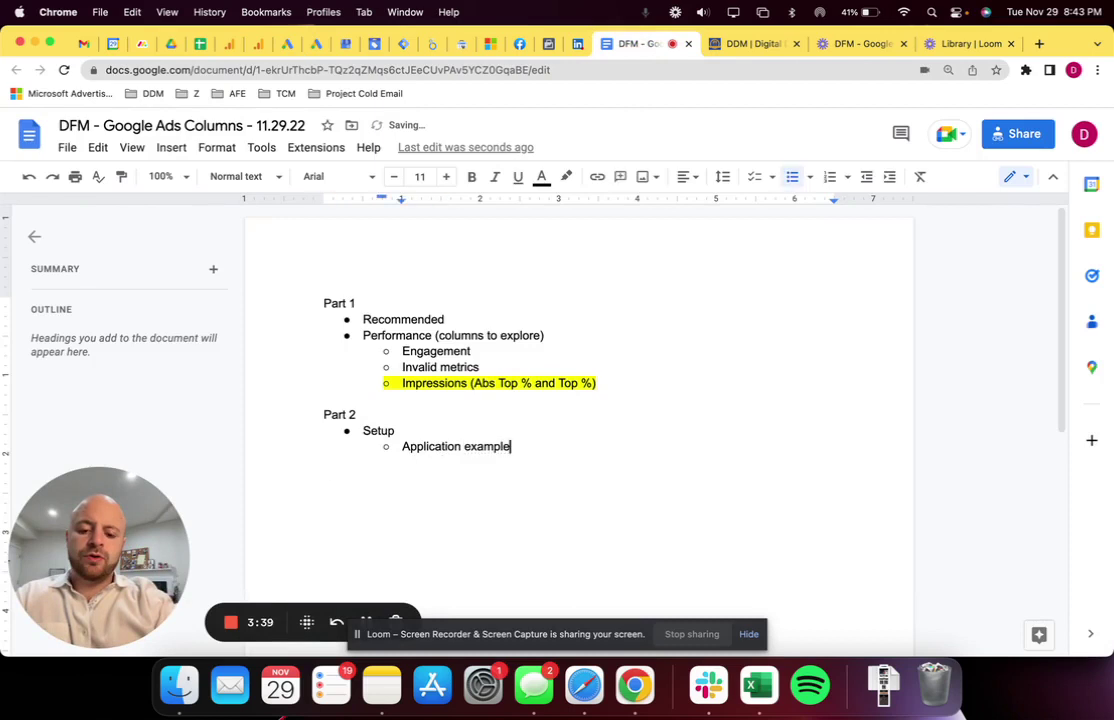
pyautogui.write('s')
# Add a third-level bullet under Application examples reading "Rolling out accounts for major company = 50+ local businesses"
pyautogui.press('Return')
pyautogui.press('Tab')
pyautogui.write('rolling o')
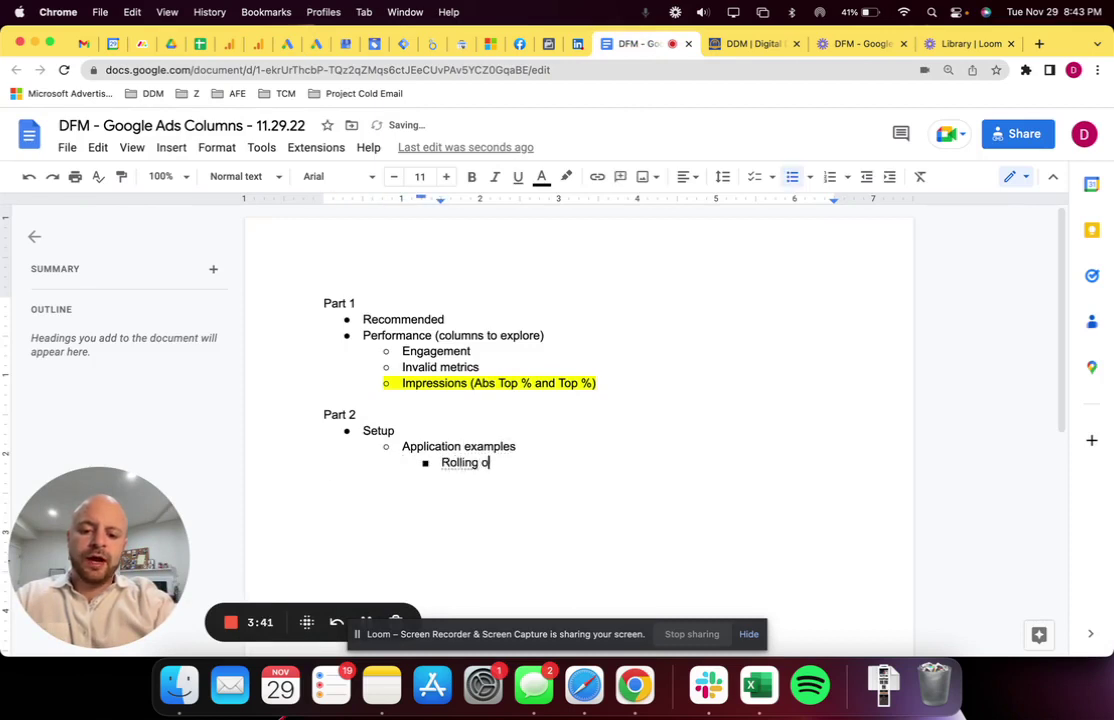
pyautogui.write('ut ')
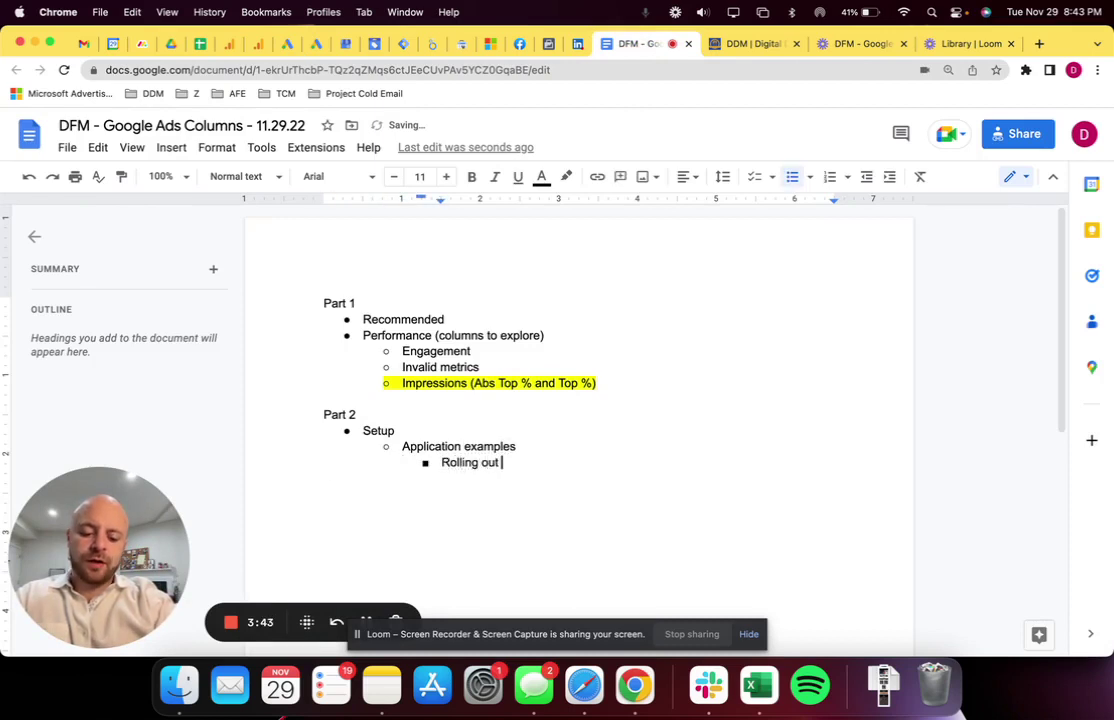
pyautogui.write('accounts for major coa')
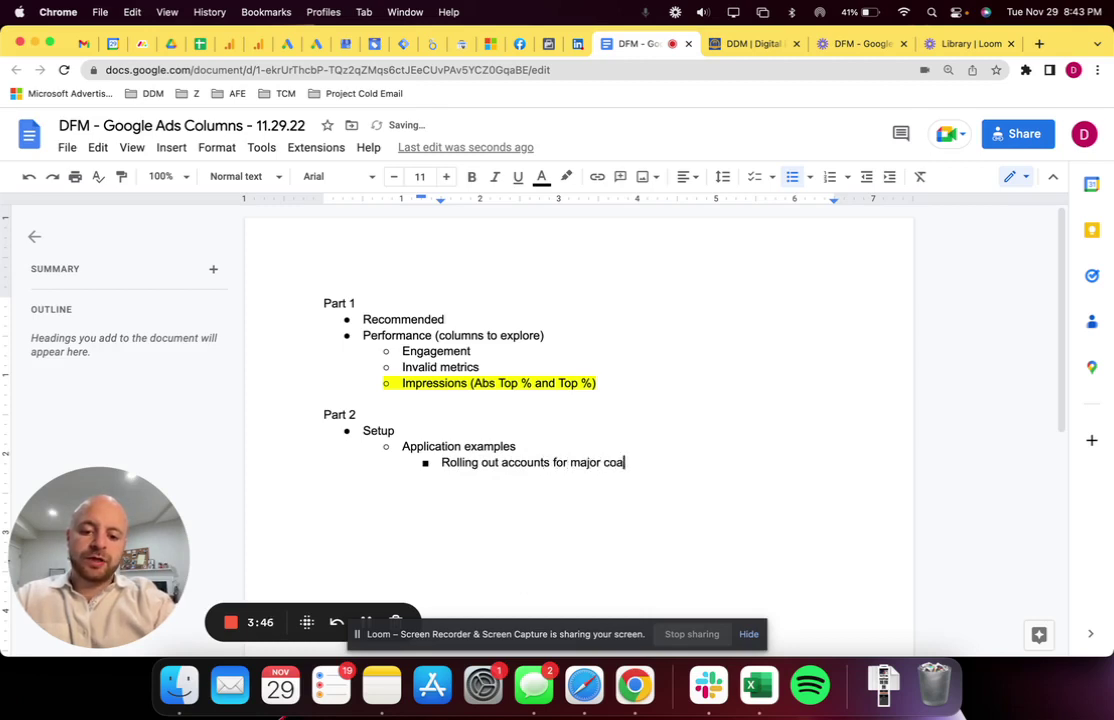
pyautogui.press('BackSpace')
pyautogui.write('mpany =')
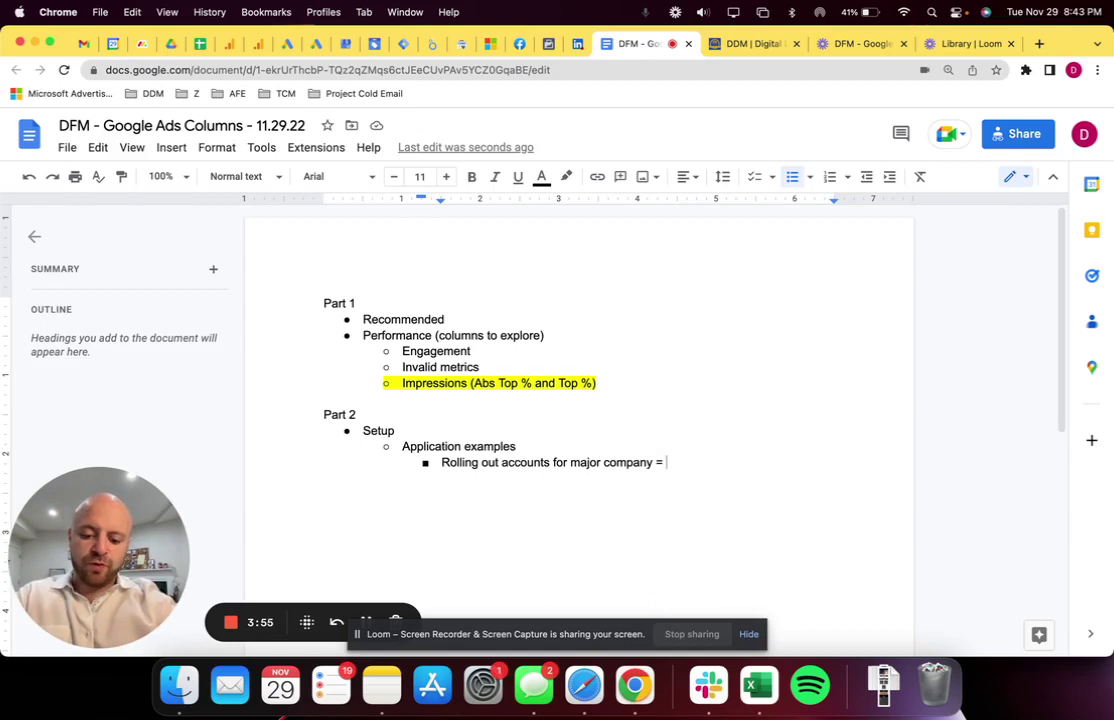
pyautogui.write('50+ l')
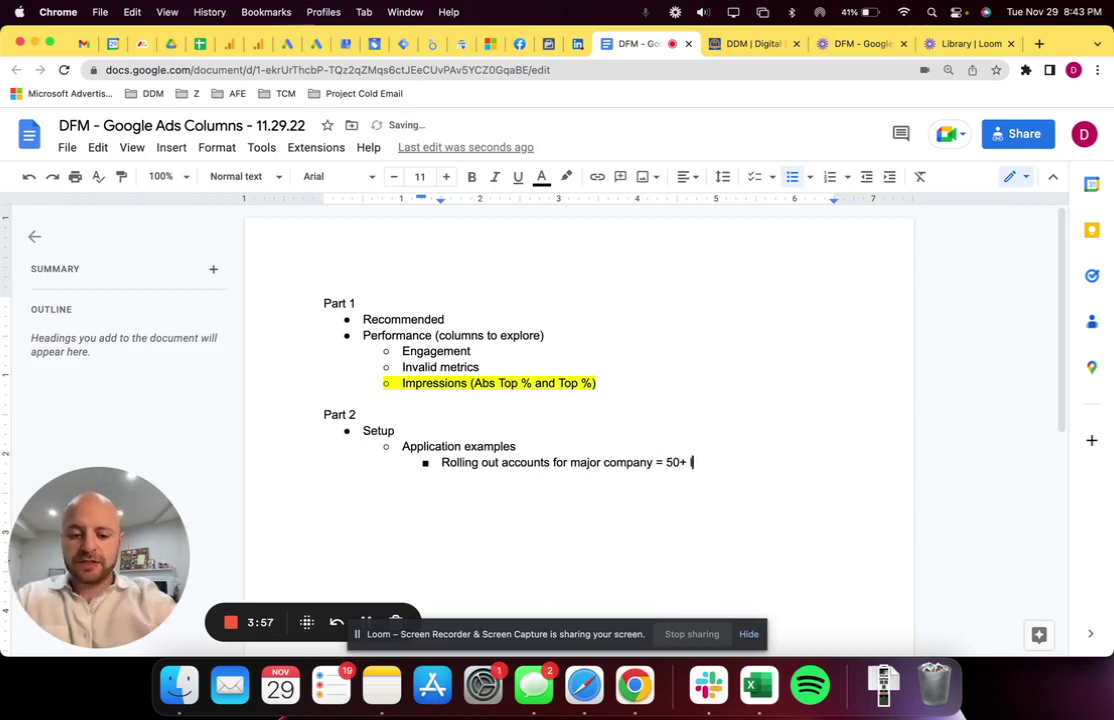
pyautogui.write('ocal businesses')
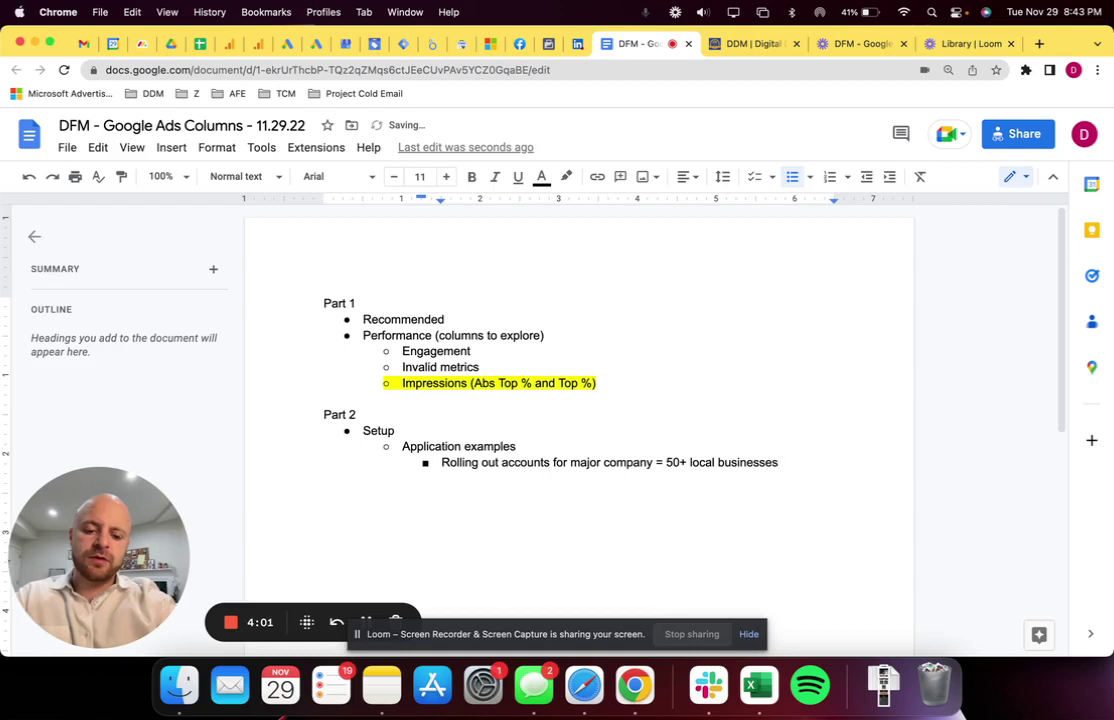
# Continue the rolling-out bullet with "… had to launch them all at once… they were all templated"
pyautogui.write('... had to laucn')
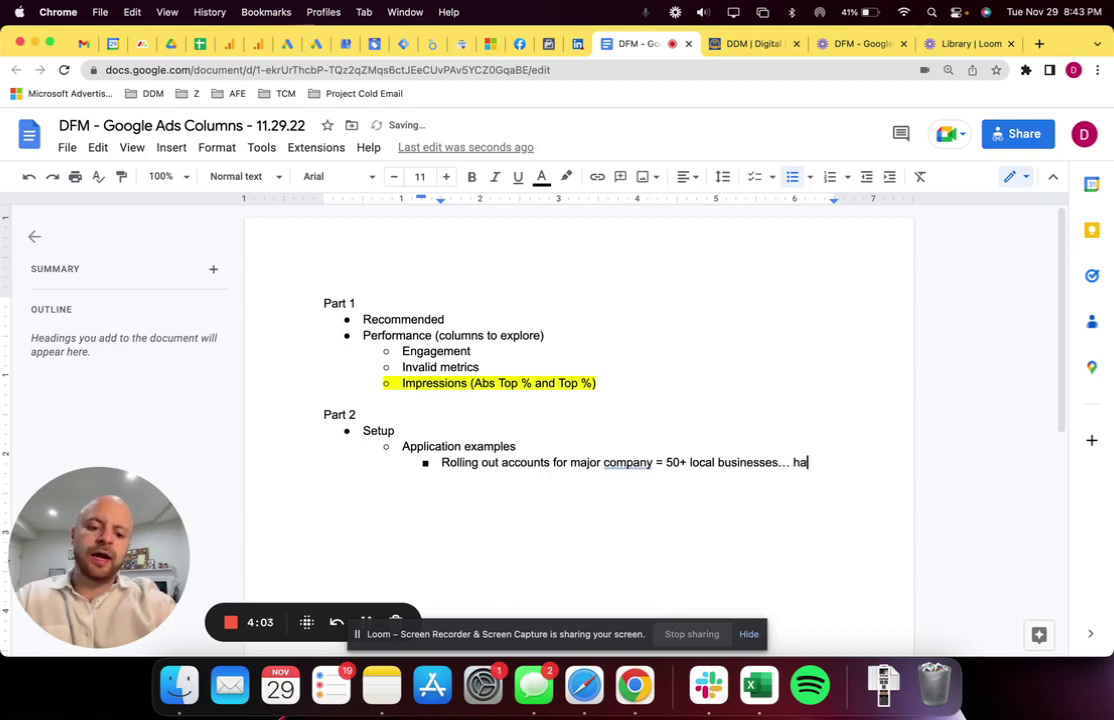
pyautogui.press('BackSpace')
pyautogui.press('BackSpace')
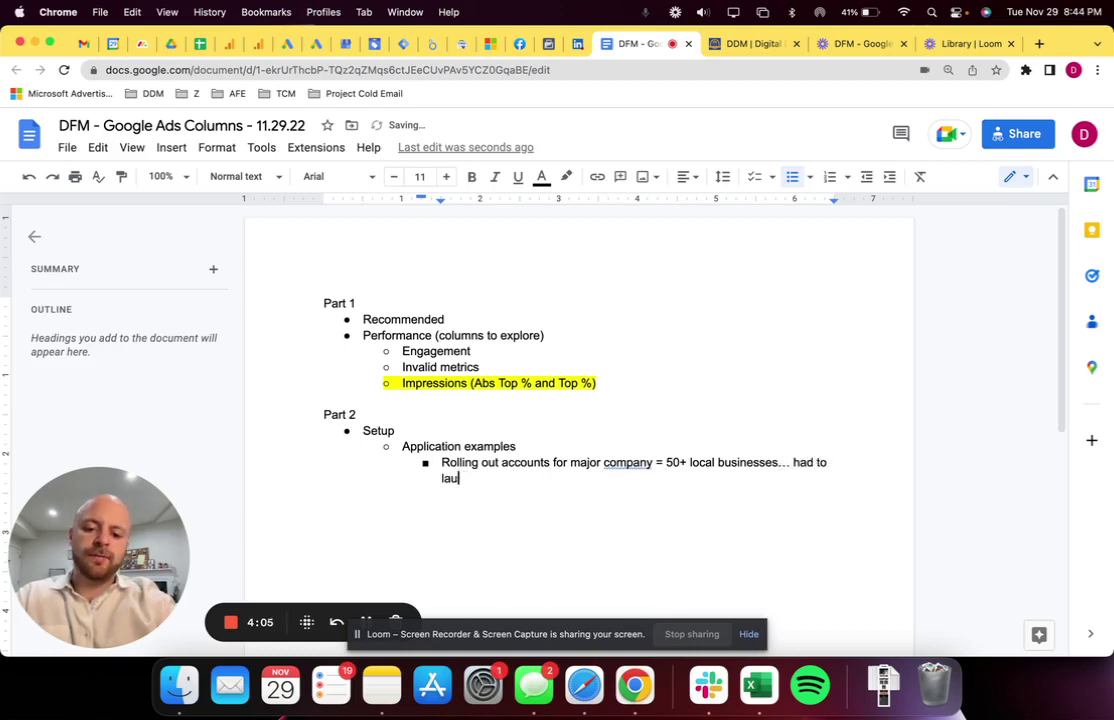
pyautogui.write('nch them all at once')
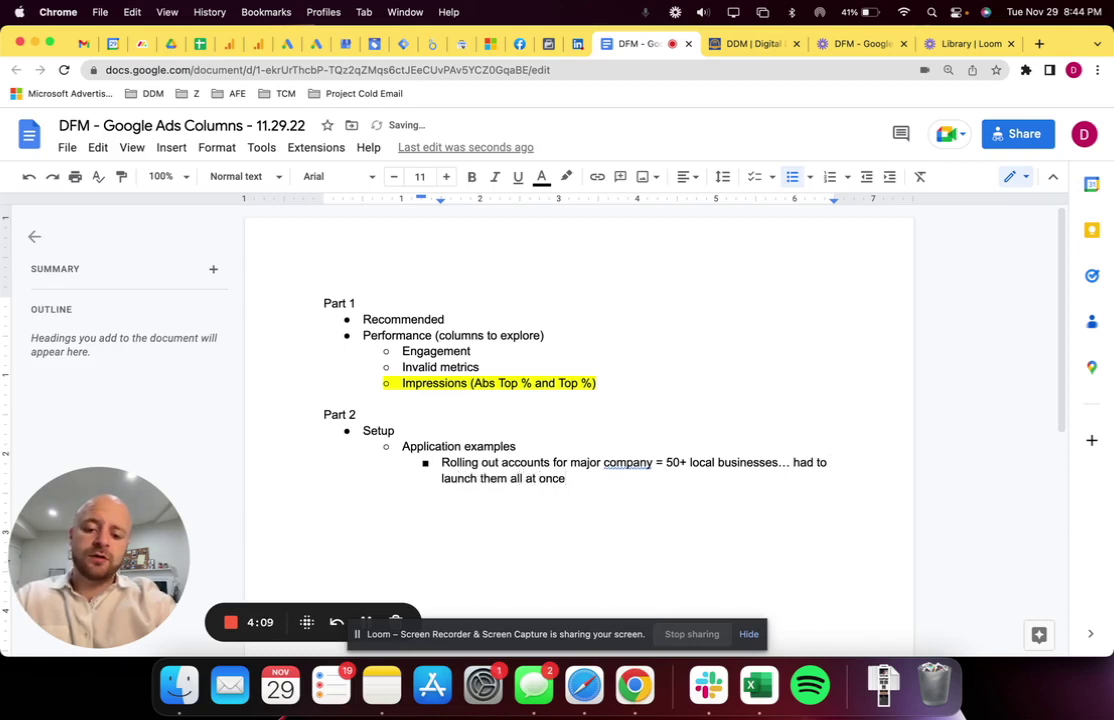
pyautogui.write('... they were')
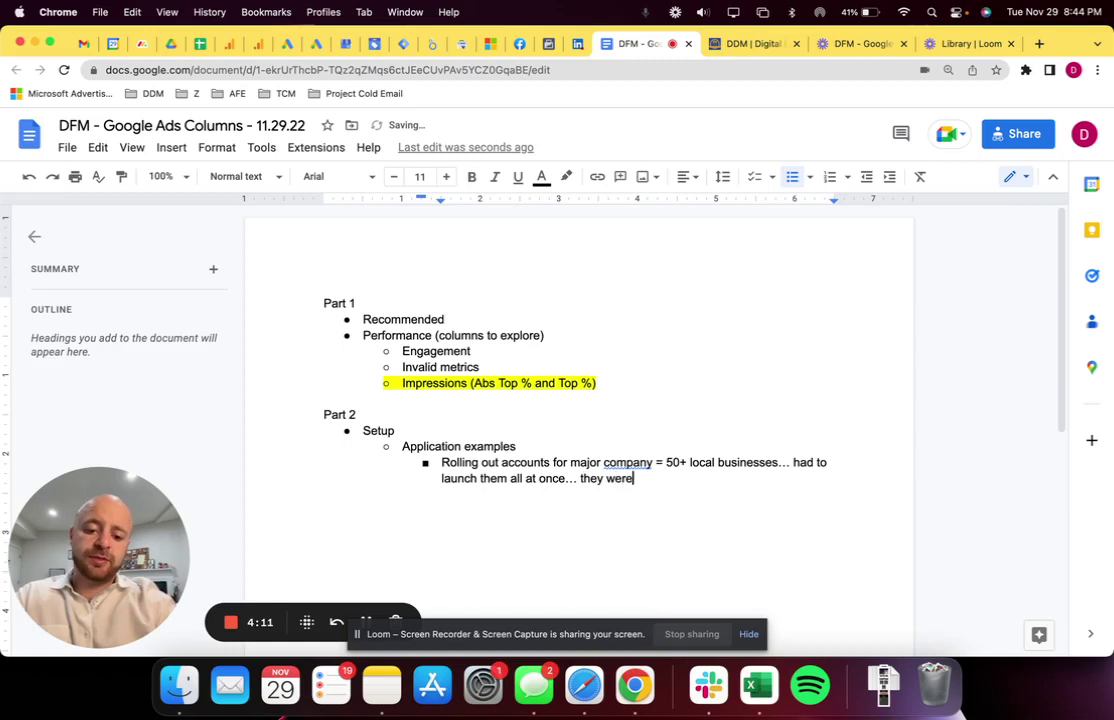
pyautogui.write(' all templated')
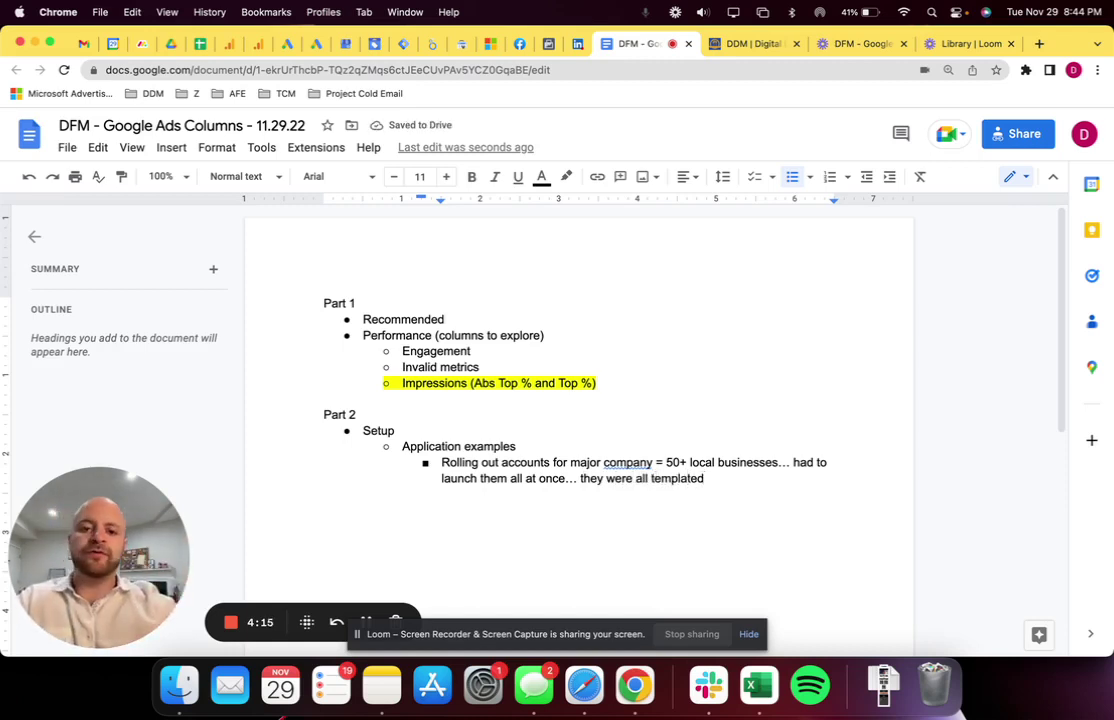
# Complete the rolling-out bullet with the example ": i.e. local plumber for 50 different cities"
pyautogui.write(': i')
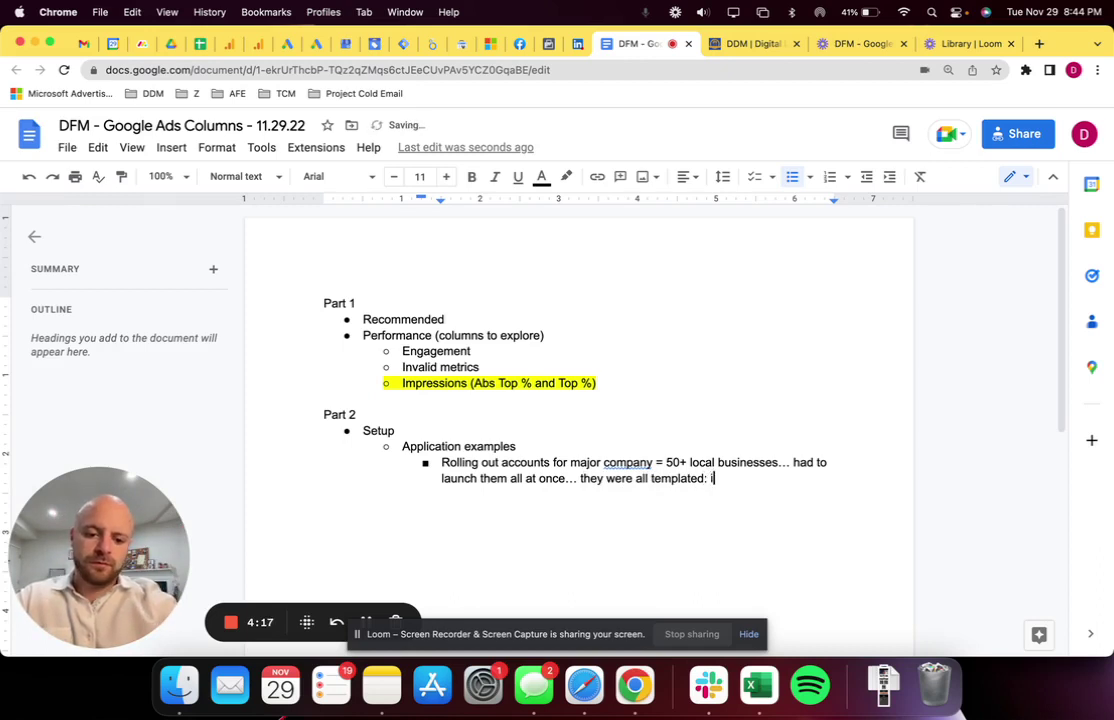
pyautogui.write('.e. local plub')
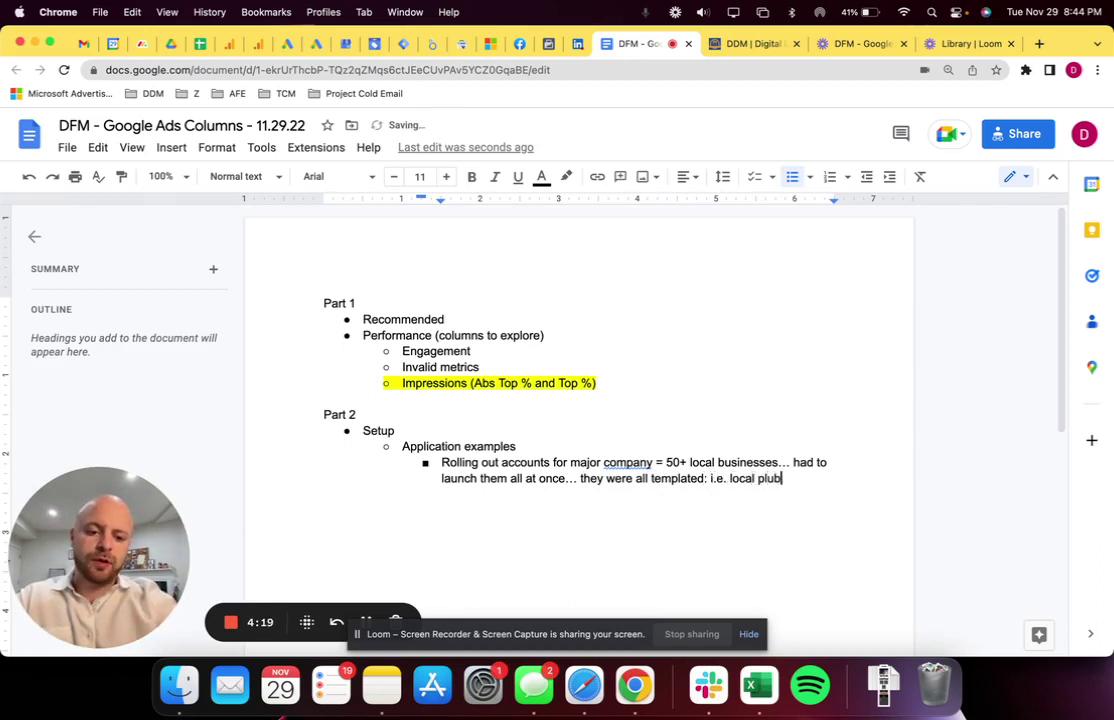
pyautogui.press('BackSpace')
pyautogui.write('mber for ')
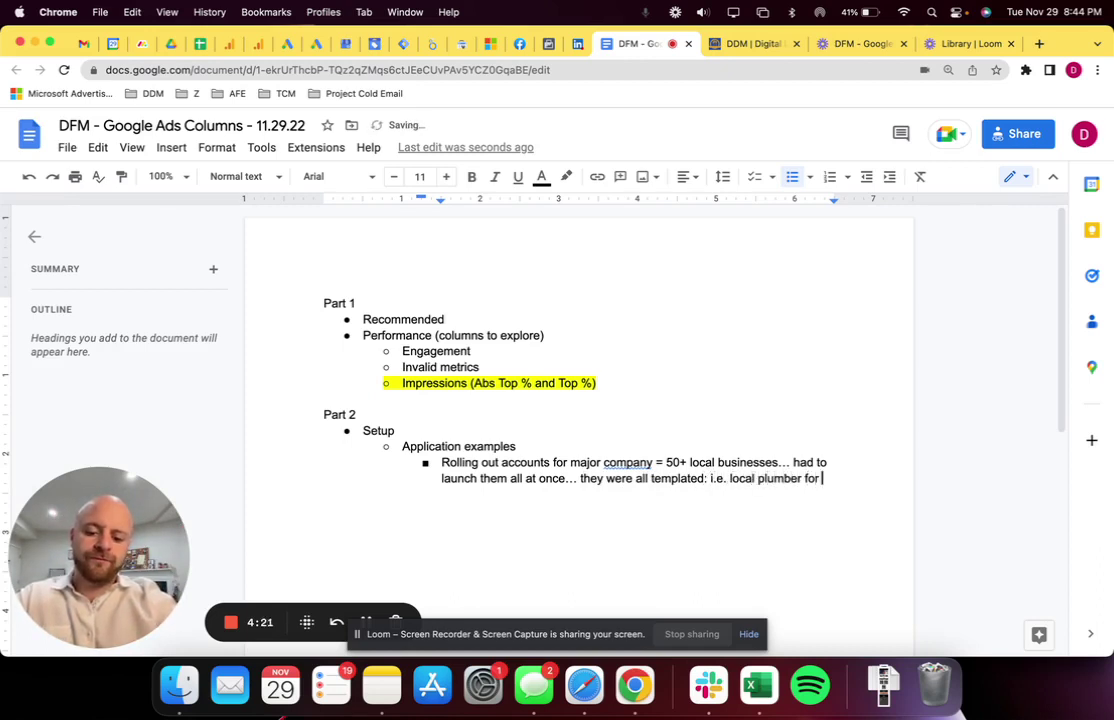
pyautogui.write('50 different cities')
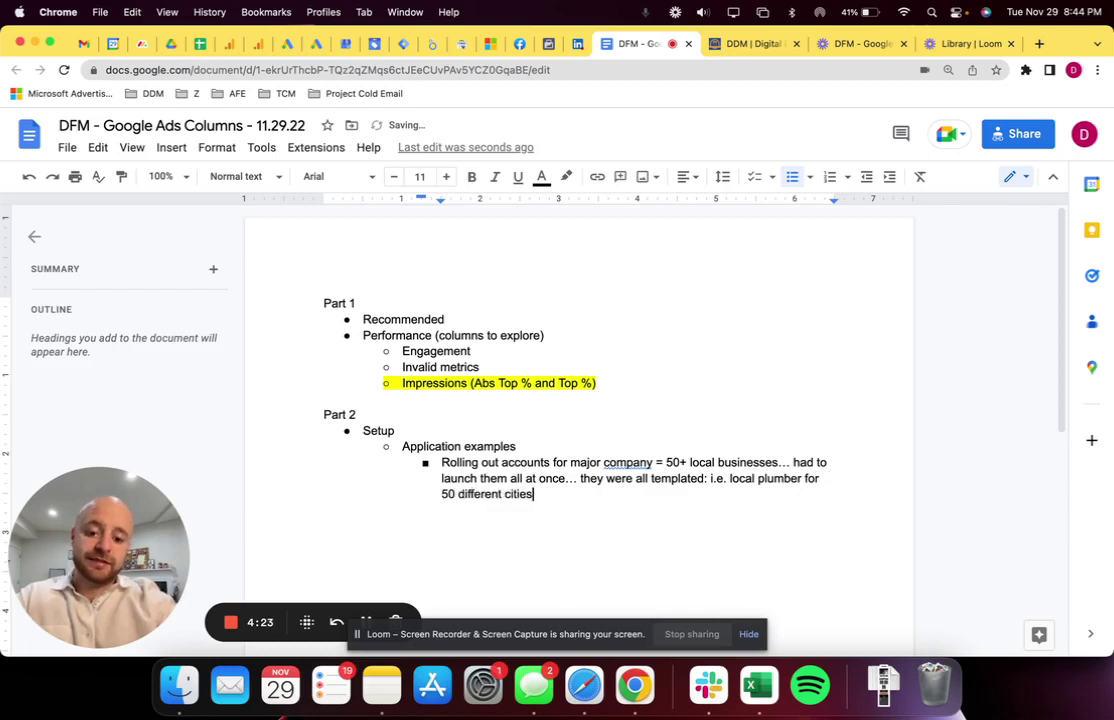
# Add another third-level bullet under Application examples reading "When setting up new accounts"
pyautogui.press('Return')
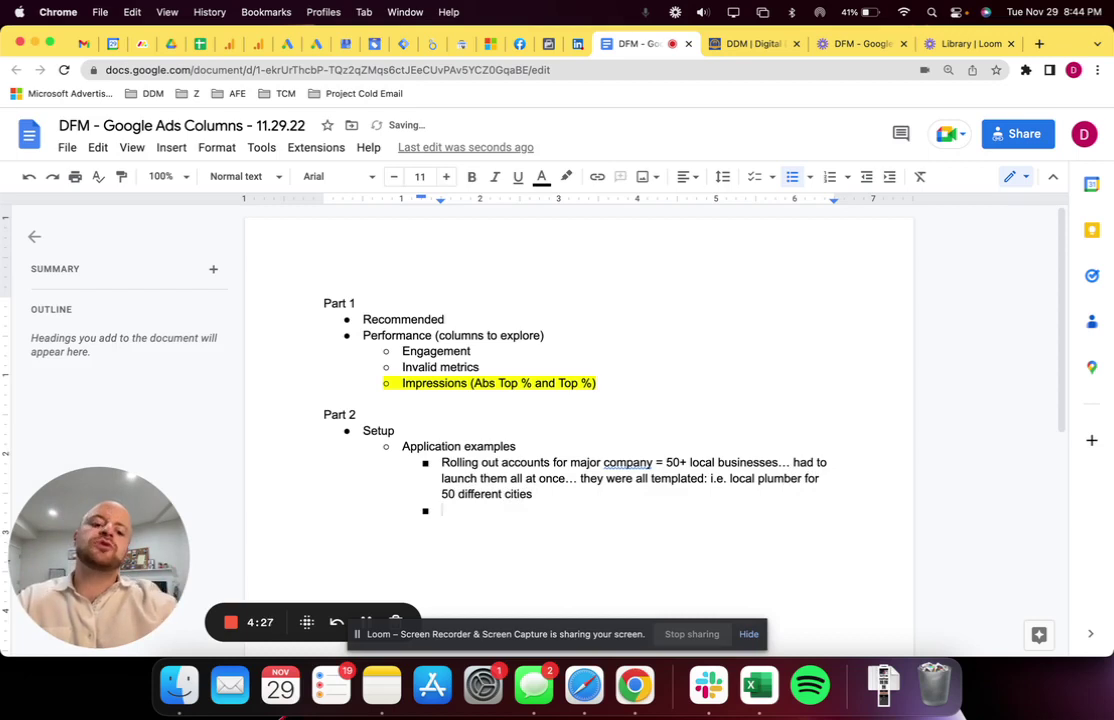
pyautogui.write('When sett')
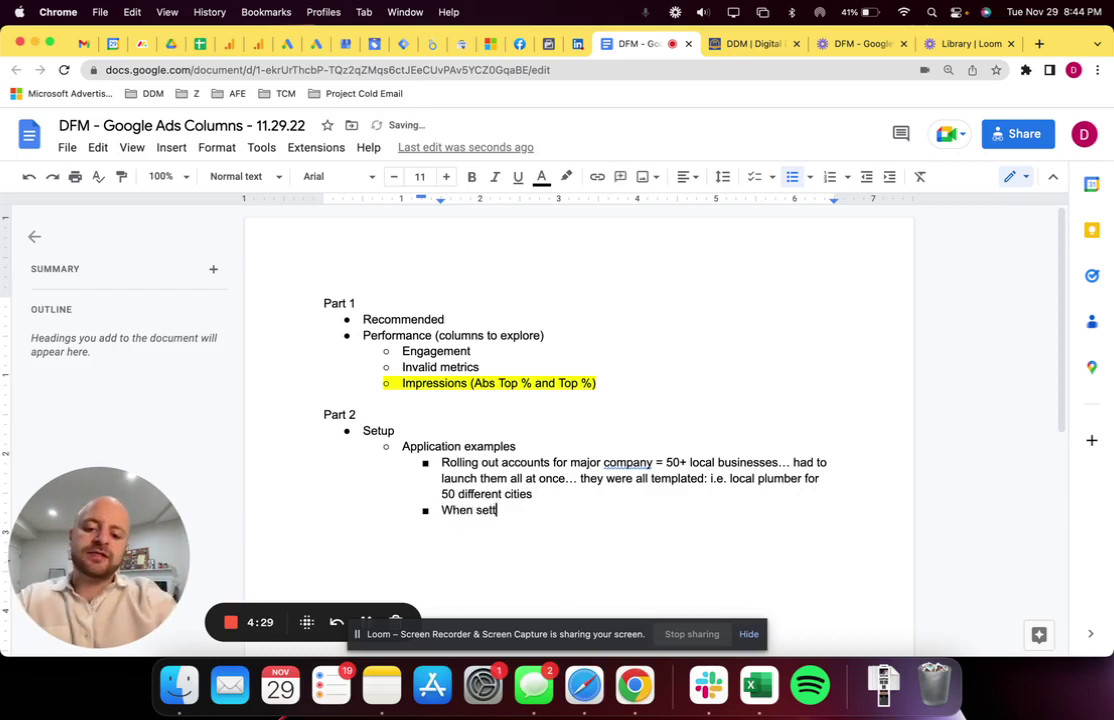
pyautogui.write('ing up new accounts')
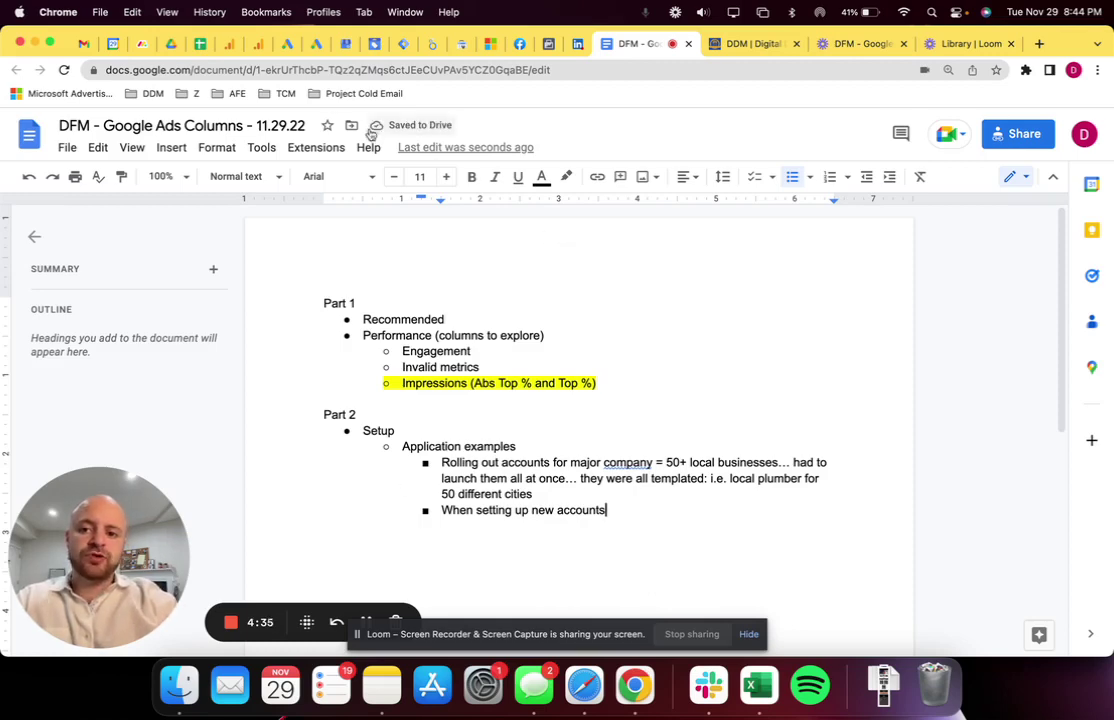
# Return to Google Ads and show the description of the Ad strength details column in the Setup group
pyautogui.click(287, 43)
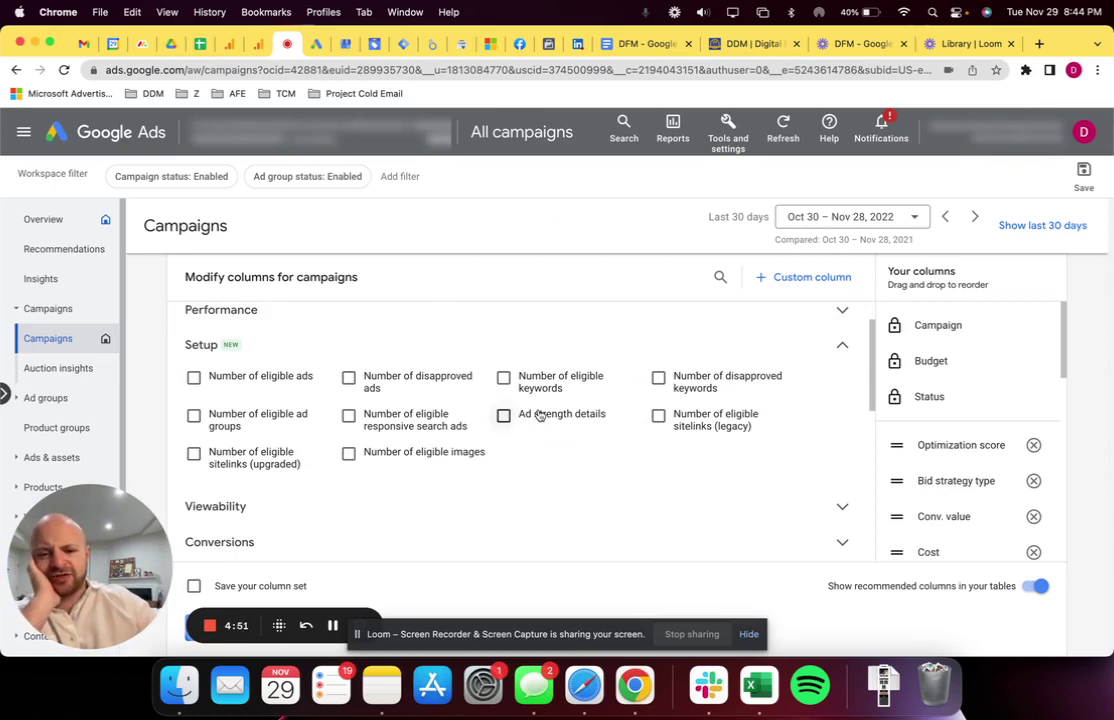
pyautogui.moveTo(541, 418)
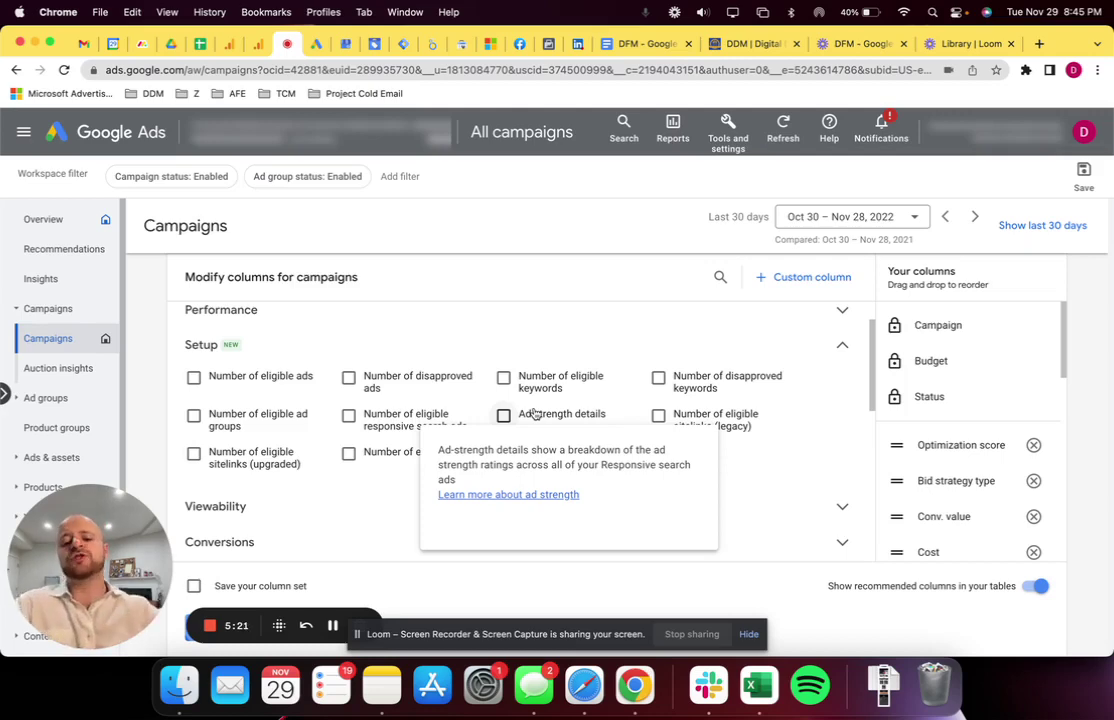
# Switch to the Google Docs outline and add a second-level bullet "Columns to explore" under Setup, following the application examples
pyautogui.click(640, 44)
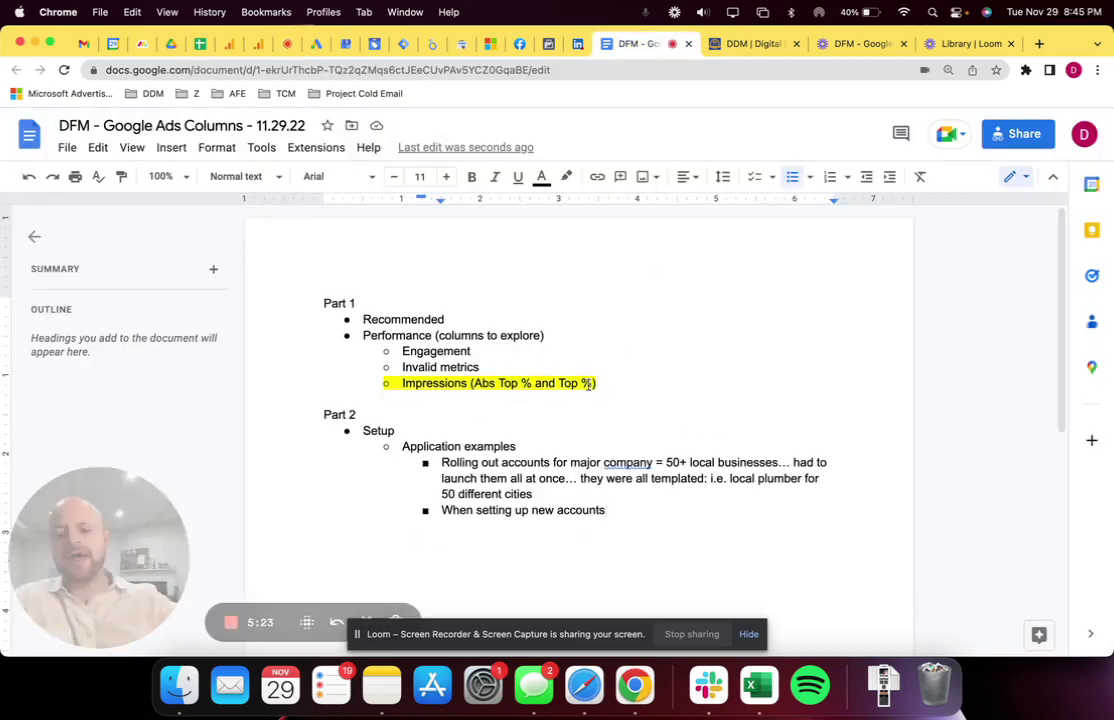
pyautogui.click(584, 525)
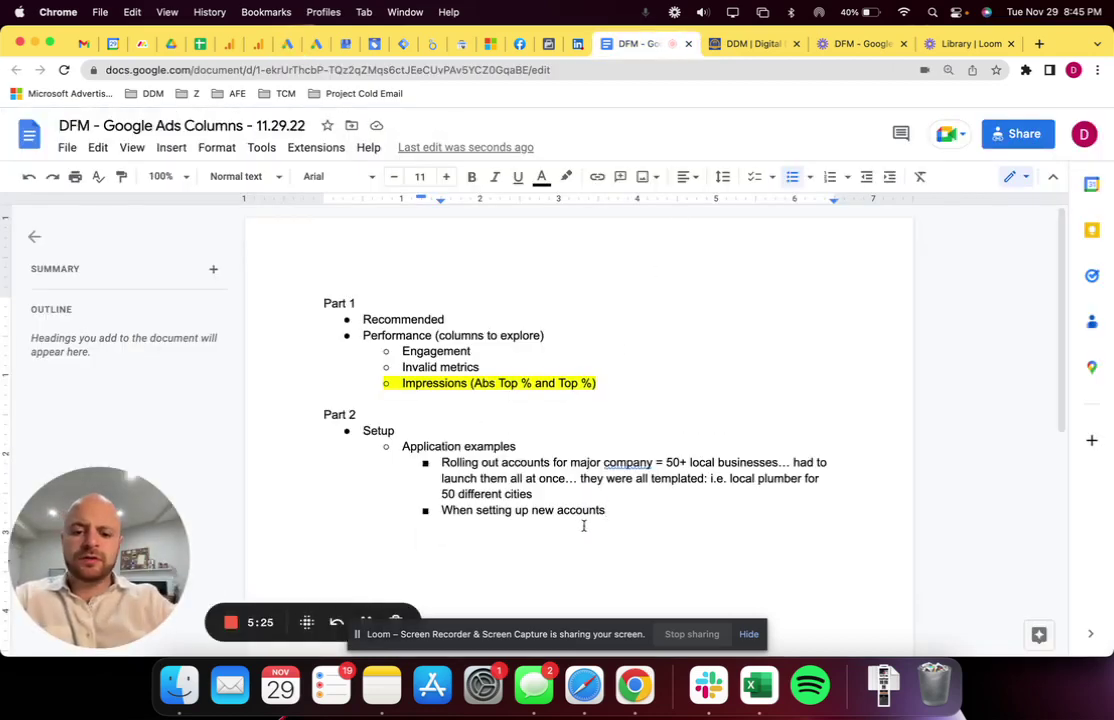
pyautogui.press('Return')
pyautogui.hotkey('shift', 'Tab')
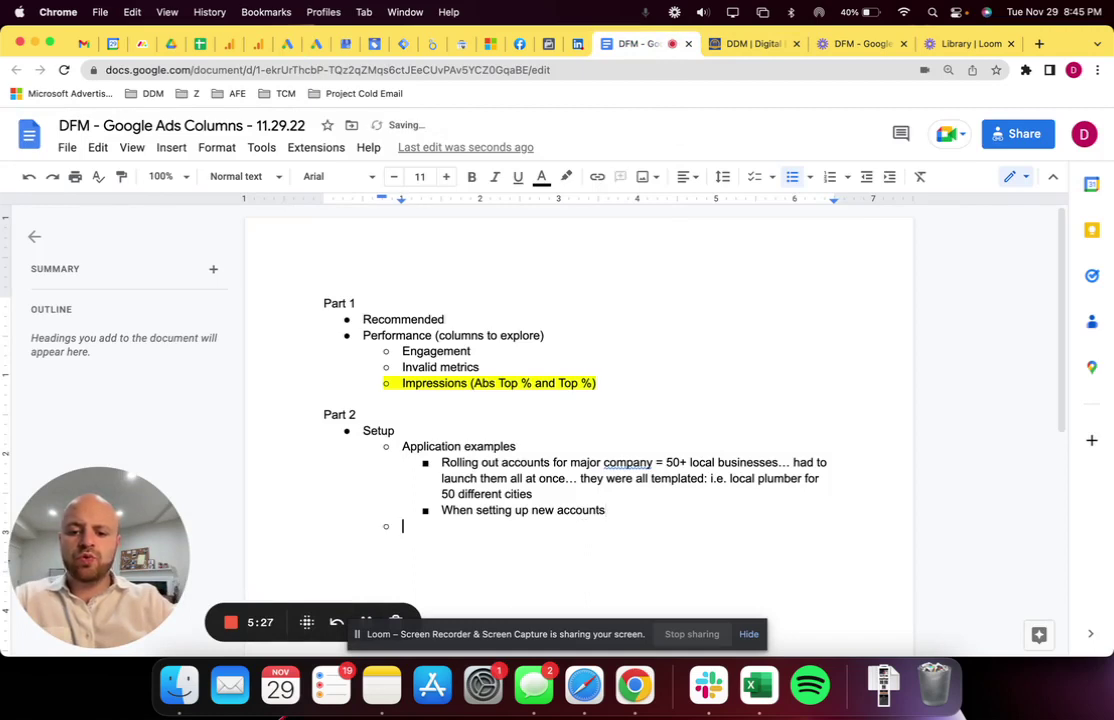
pyautogui.hotkey('shift', 'Tab')
pyautogui.press('Tab')
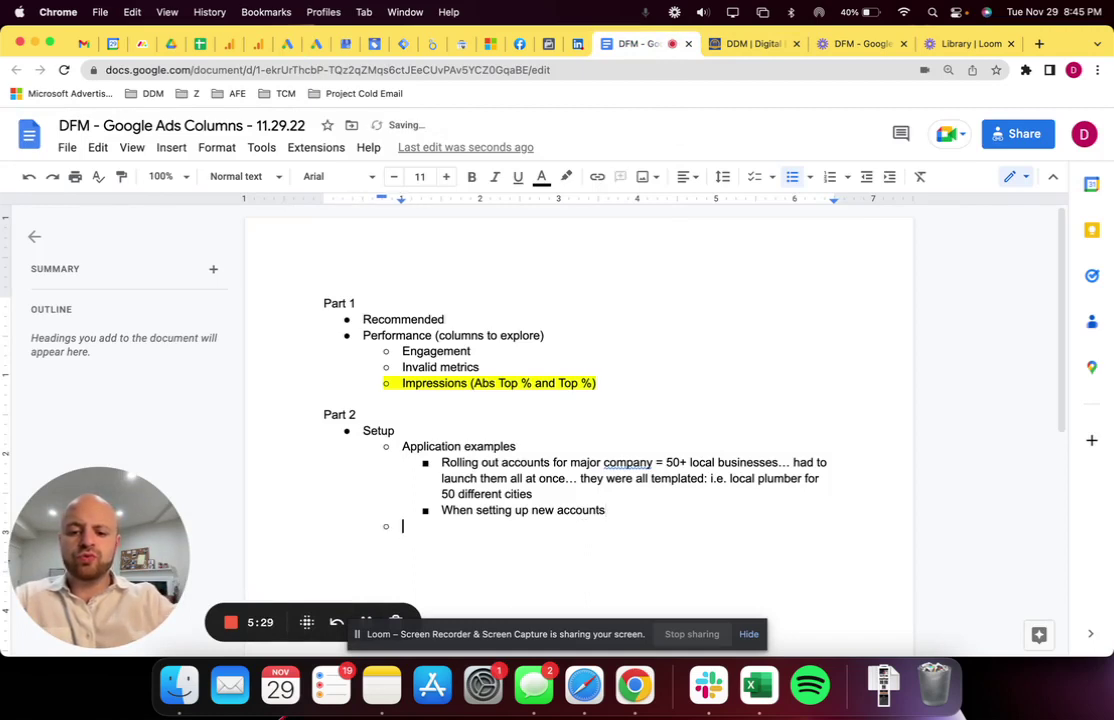
pyautogui.write('Columns to explore')
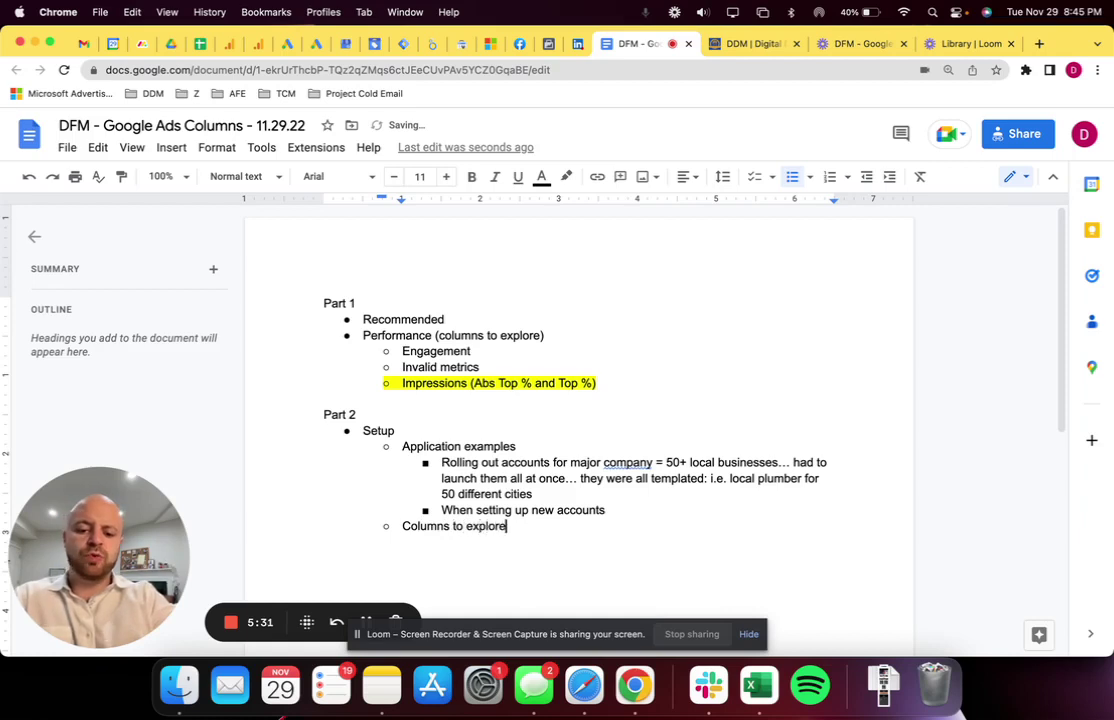
# Add a third-level bullet "Ad Strength Details" under Setup's Columns to explore
pyautogui.press('Return')
pyautogui.press('Tab')
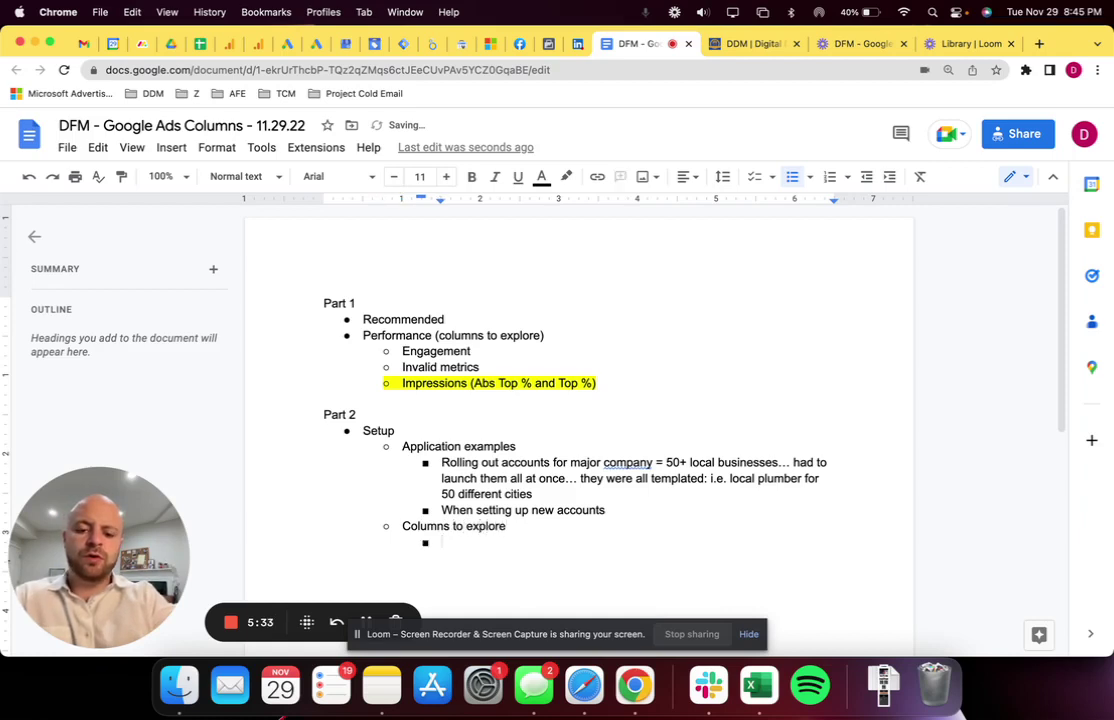
pyautogui.write('Ad Str')
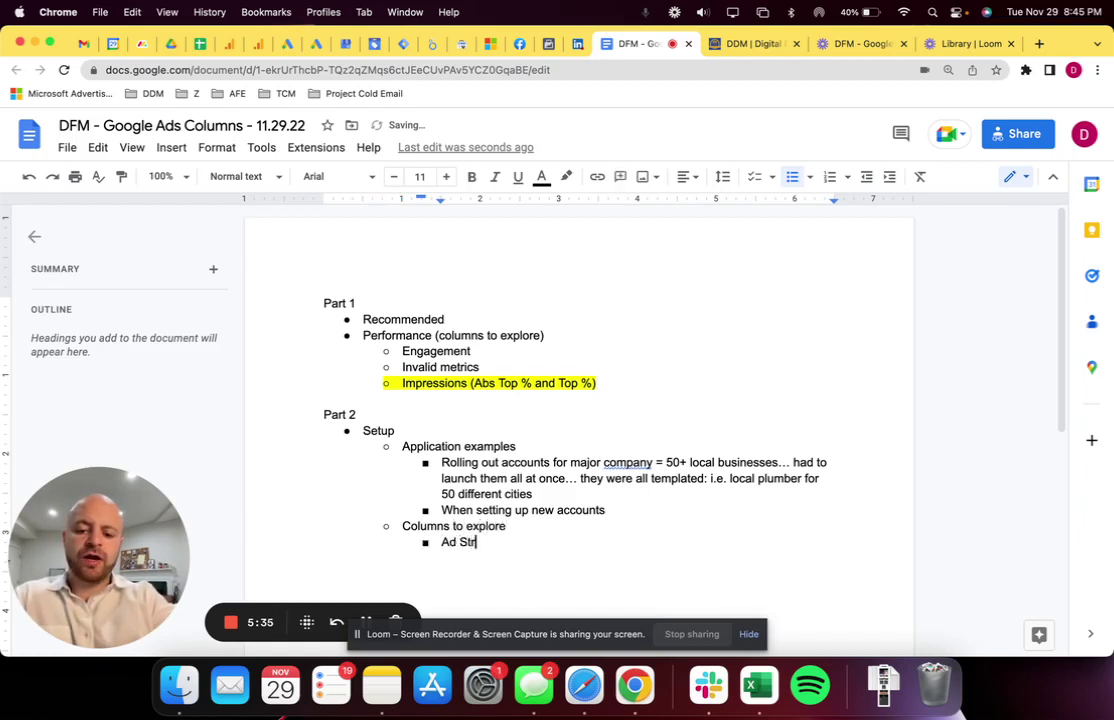
pyautogui.write('ength Details')
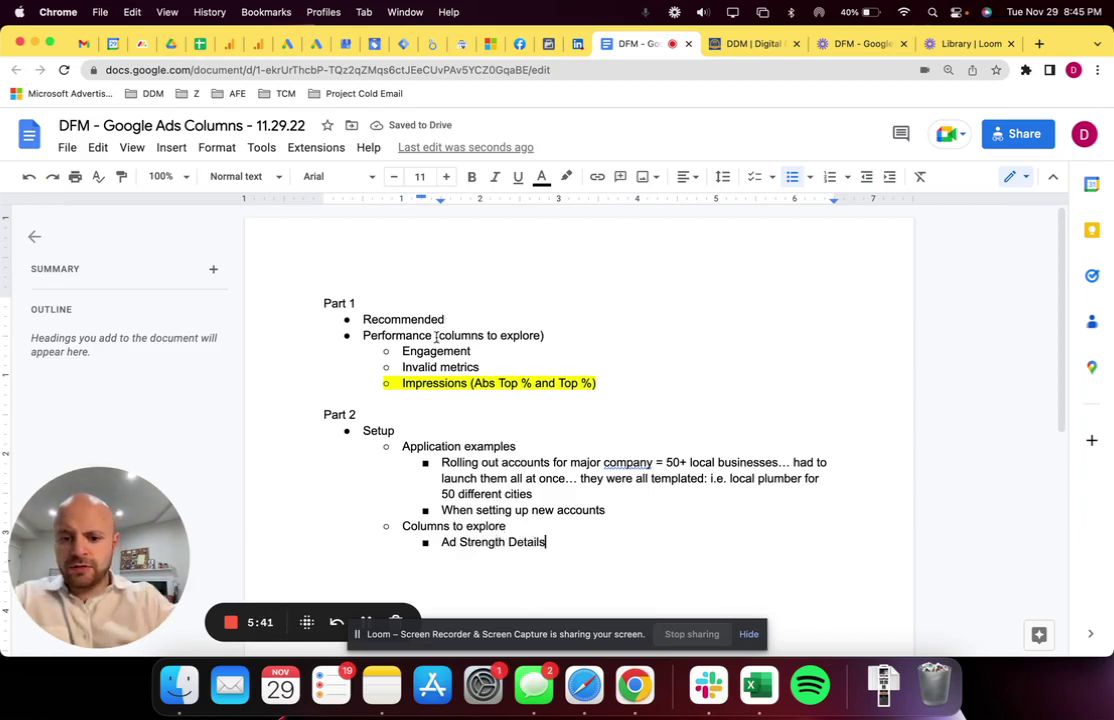
# Split "(columns to explore)" into its own sub-bullet under Performance and nest Engagement, Invalid metrics and Impressions one level beneath it
pyautogui.click(436, 336)
pyautogui.press('Return')
pyautogui.press('Tab')
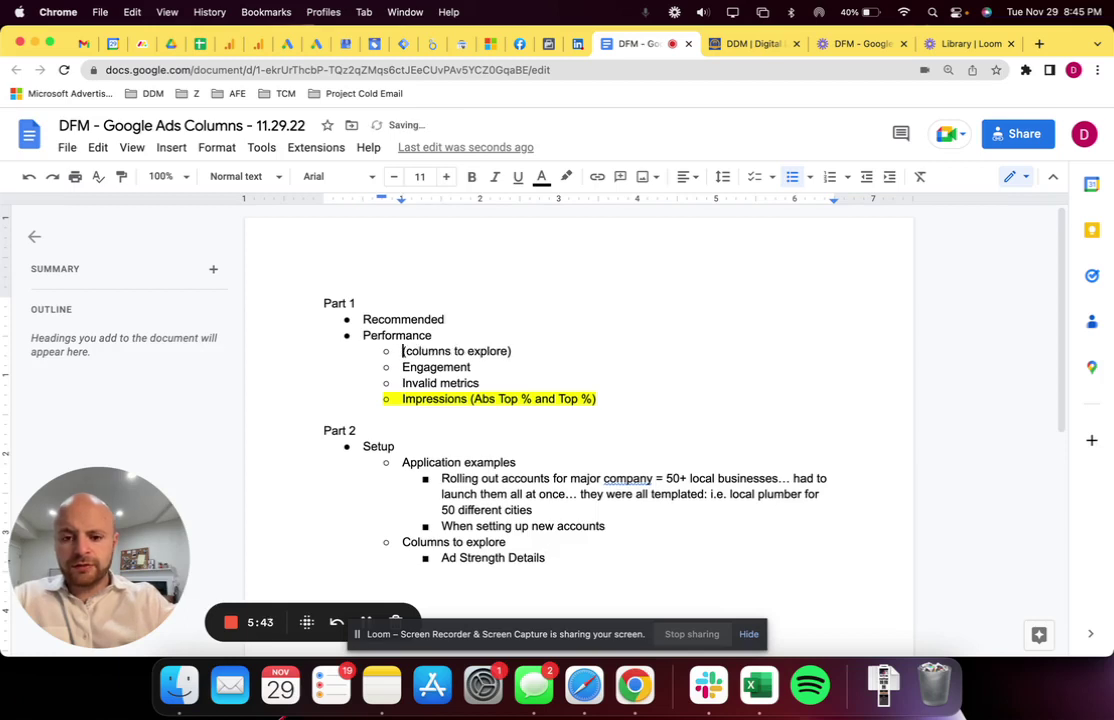
pyautogui.press('Down')
pyautogui.press('Tab')
pyautogui.press('Down')
pyautogui.press('Tab')
pyautogui.press('Down')
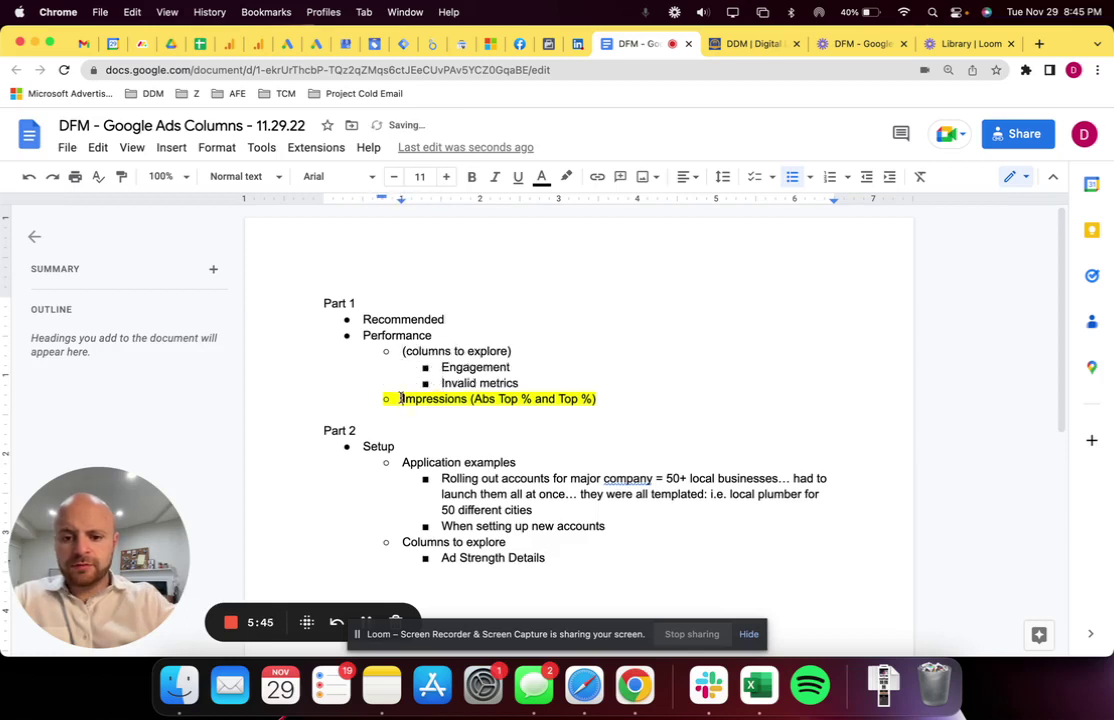
pyautogui.press('Tab')
# Remove the parentheses from Performance's new sub-bullet and capitalize its first letter to read "Columns to explore"
pyautogui.press('Up')
pyautogui.press('Up')
pyautogui.press('Up')
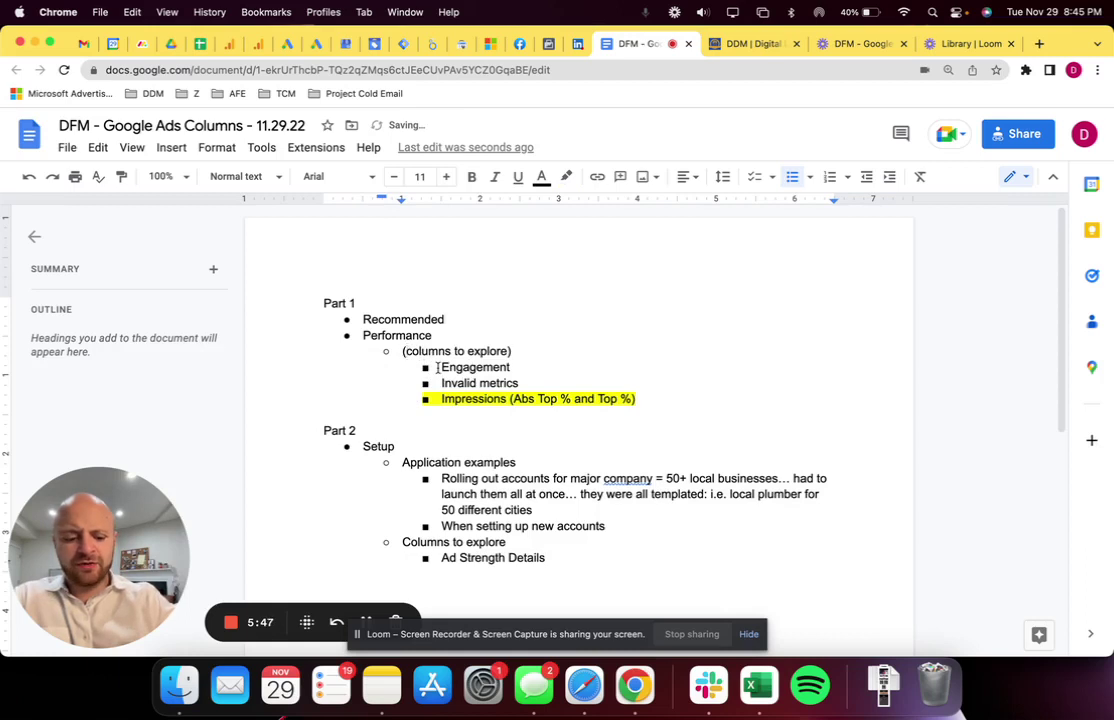
pyautogui.press('Delete')
pyautogui.click(507, 351)
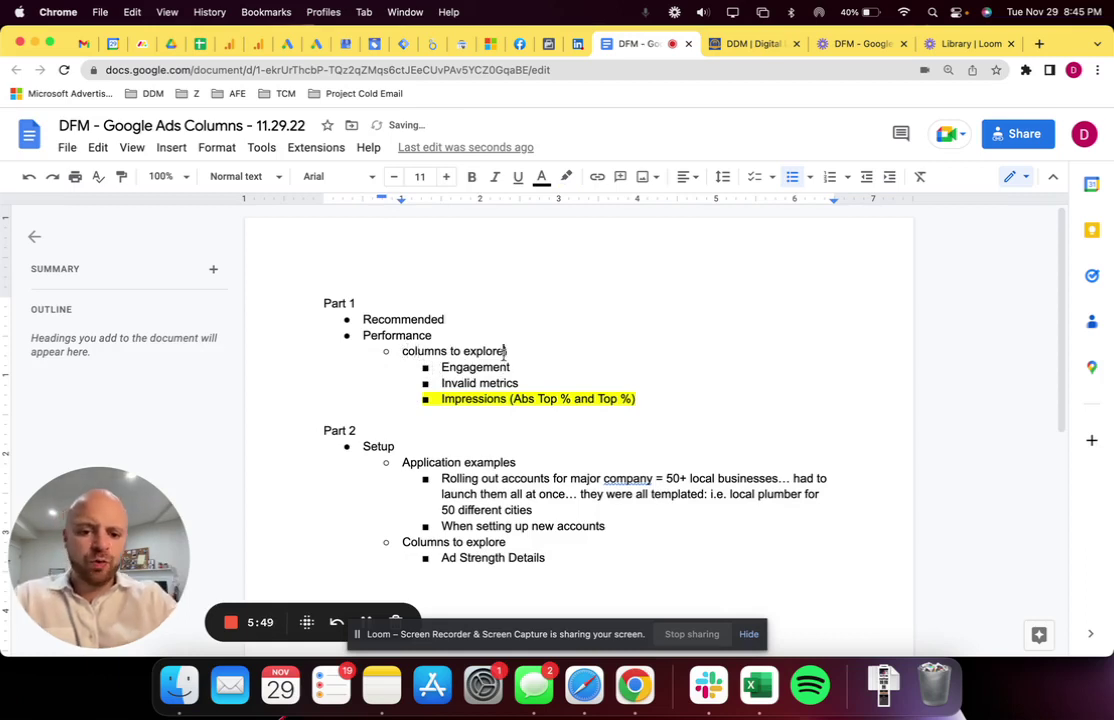
pyautogui.press('BackSpace')
pyautogui.click(402, 351)
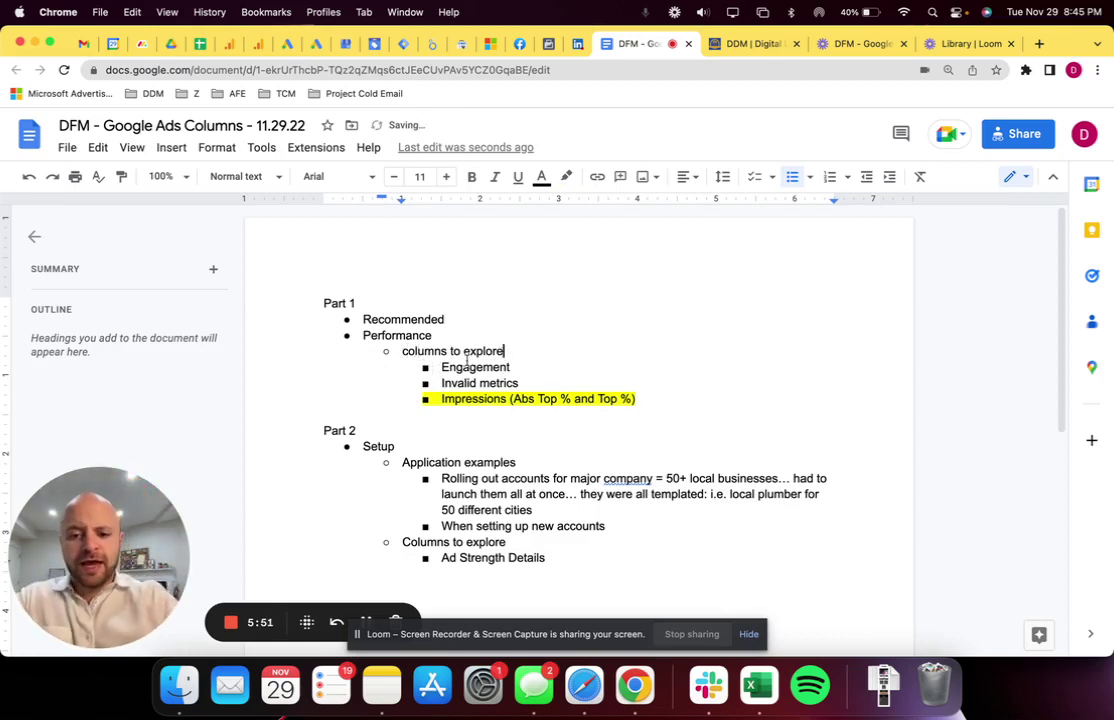
pyautogui.press('Delete')
pyautogui.write('C')
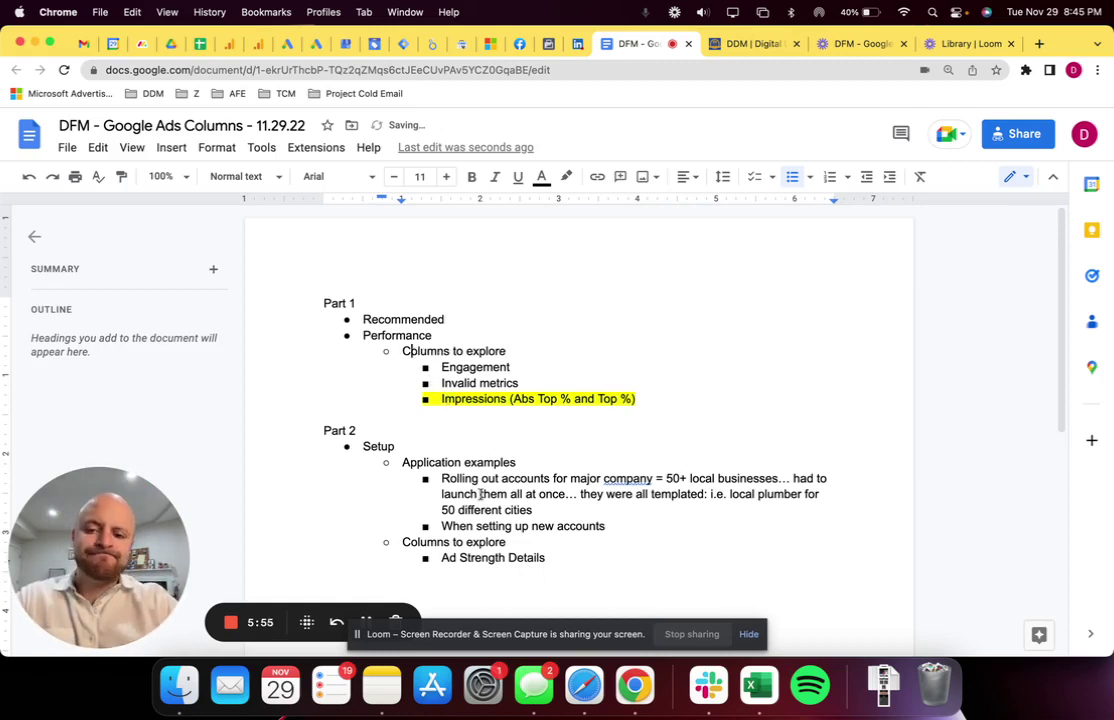
# Return to Google Ads, collapse the Setup column group and expand the Viewability group
pyautogui.click(289, 45)
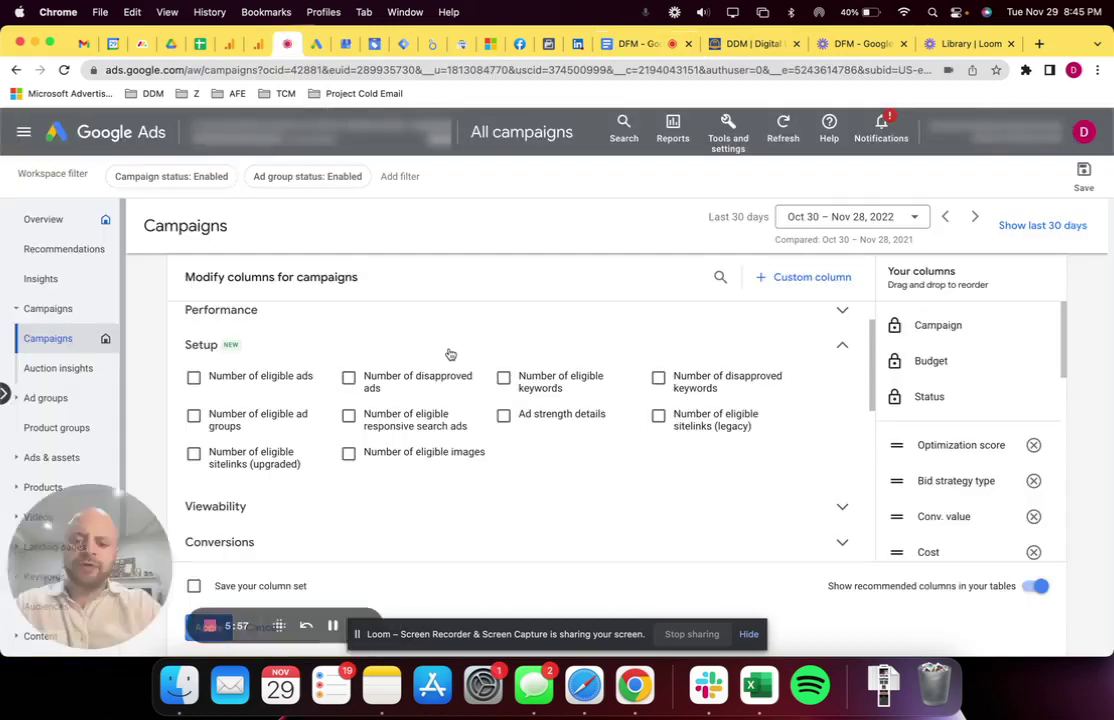
pyautogui.click(843, 347)
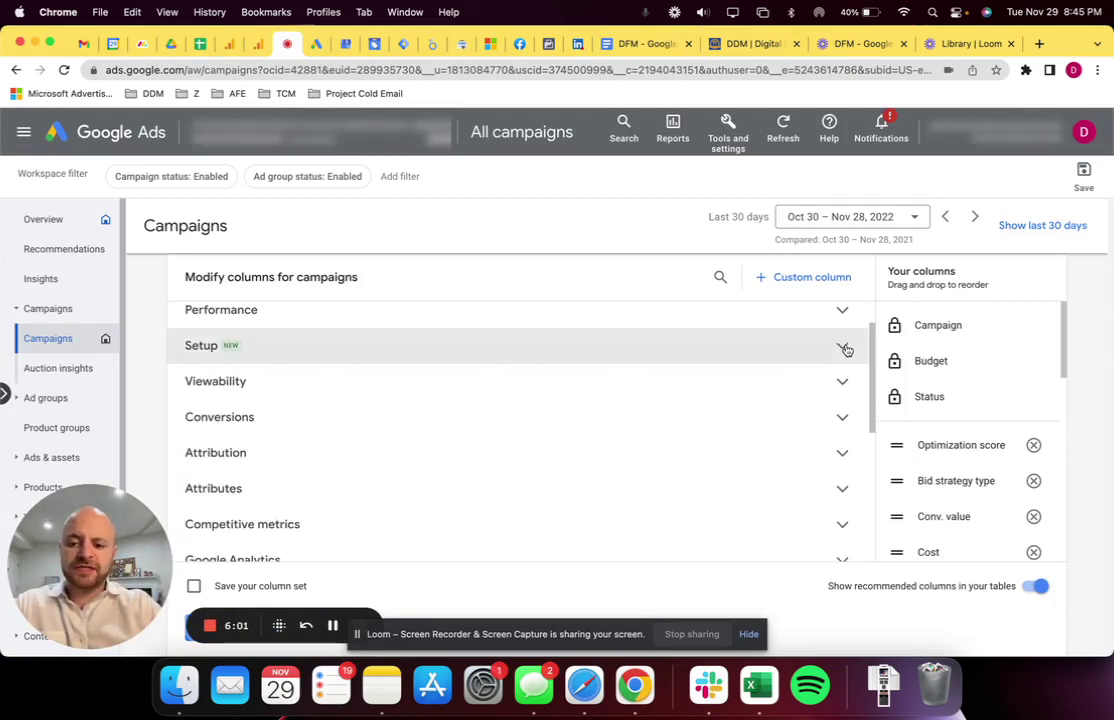
pyautogui.click(843, 384)
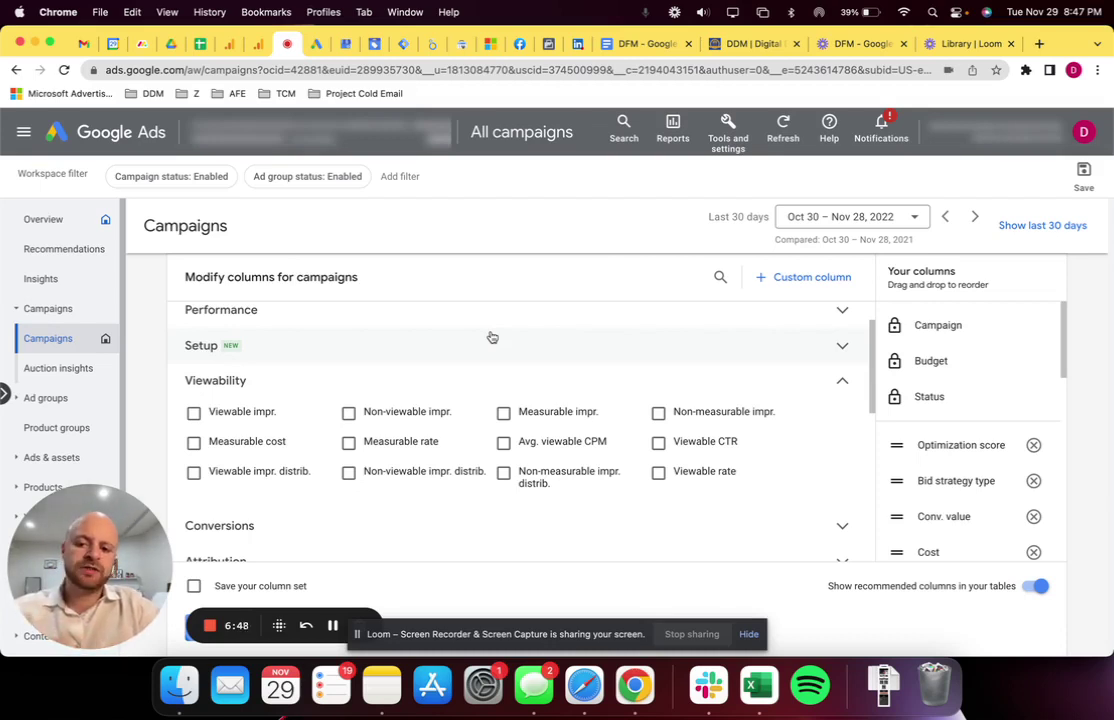
# Switch to the Google Docs outline and add a first-level bullet "Viewability" under Part 2, with an empty sub-bullet beneath it
pyautogui.click(640, 44)
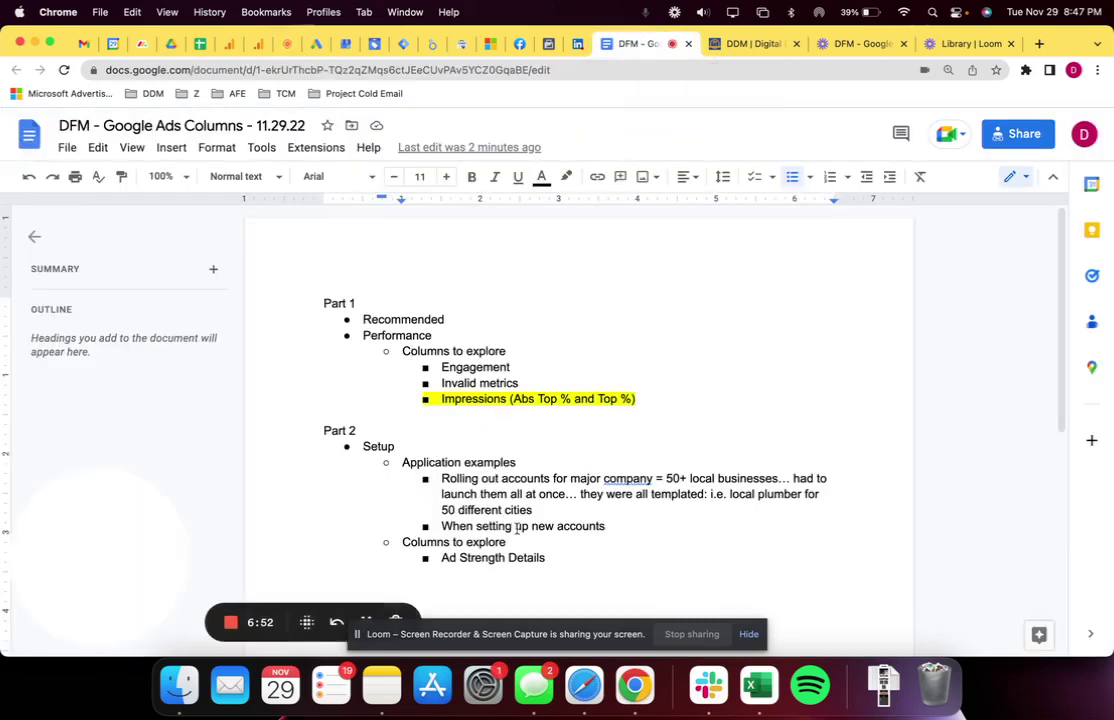
pyautogui.click(565, 557)
pyautogui.write('\\\\\\')
pyautogui.press('BackSpace')
pyautogui.press('BackSpace')
pyautogui.press('BackSpace')
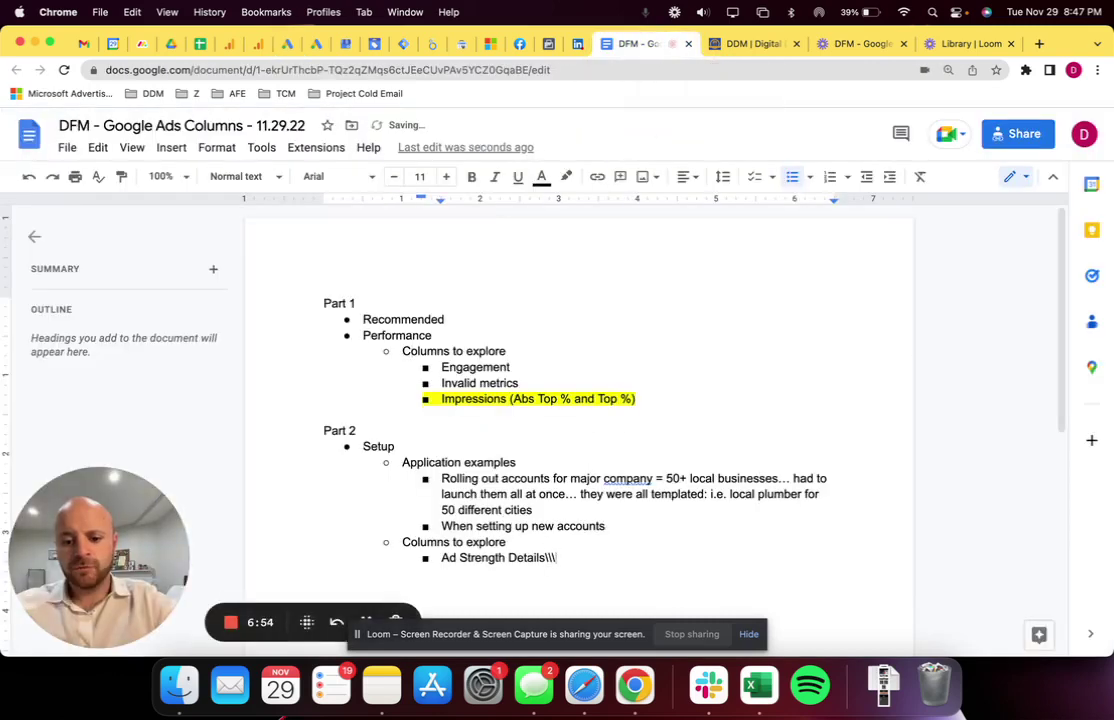
pyautogui.press('Return')
pyautogui.hotkey('shift', 'Tab')
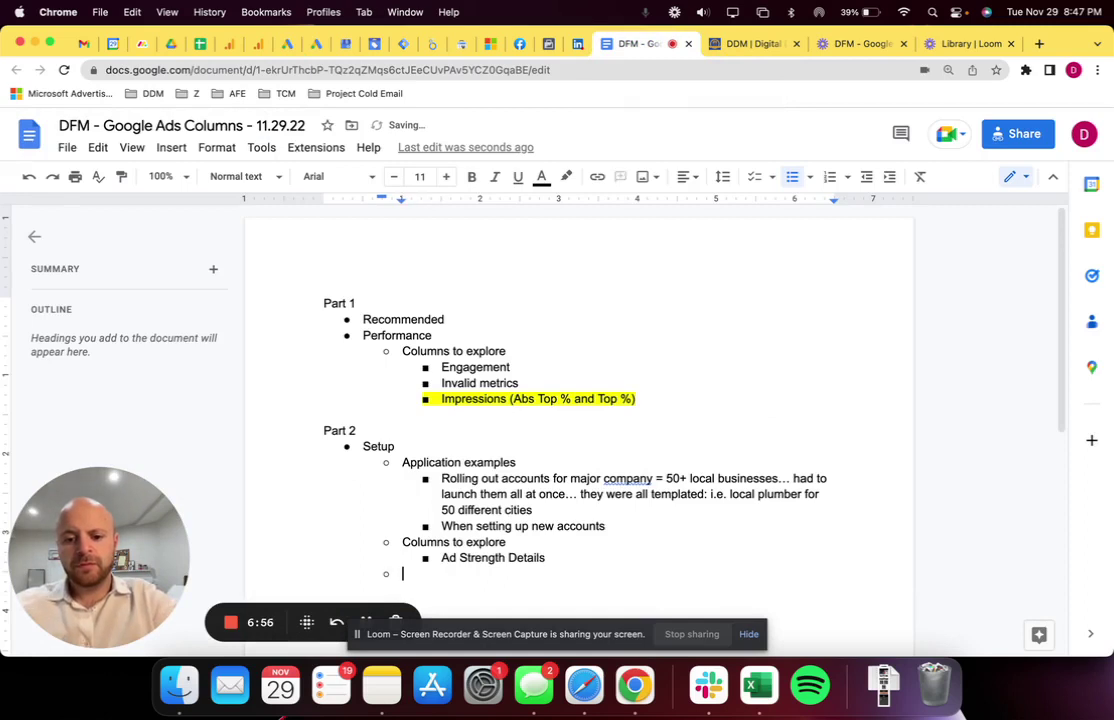
pyautogui.hotkey('shift', 'Tab')
pyautogui.write('Viewability')
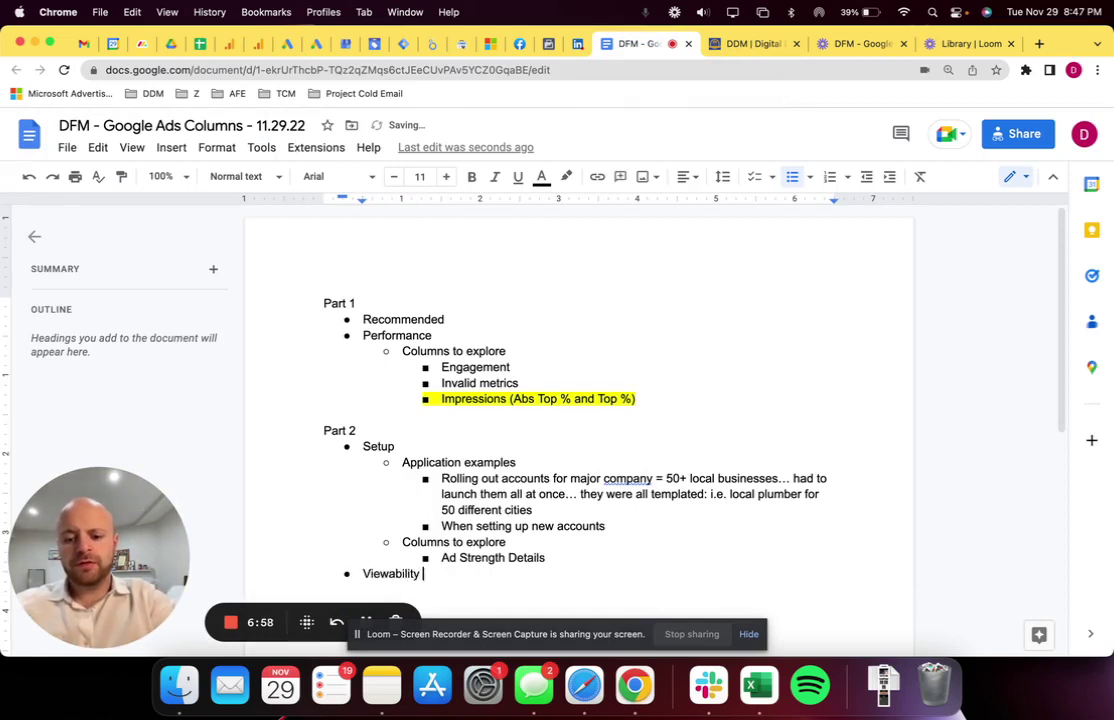
pyautogui.press('Return')
pyautogui.press('Tab')
pyautogui.write('Higher')
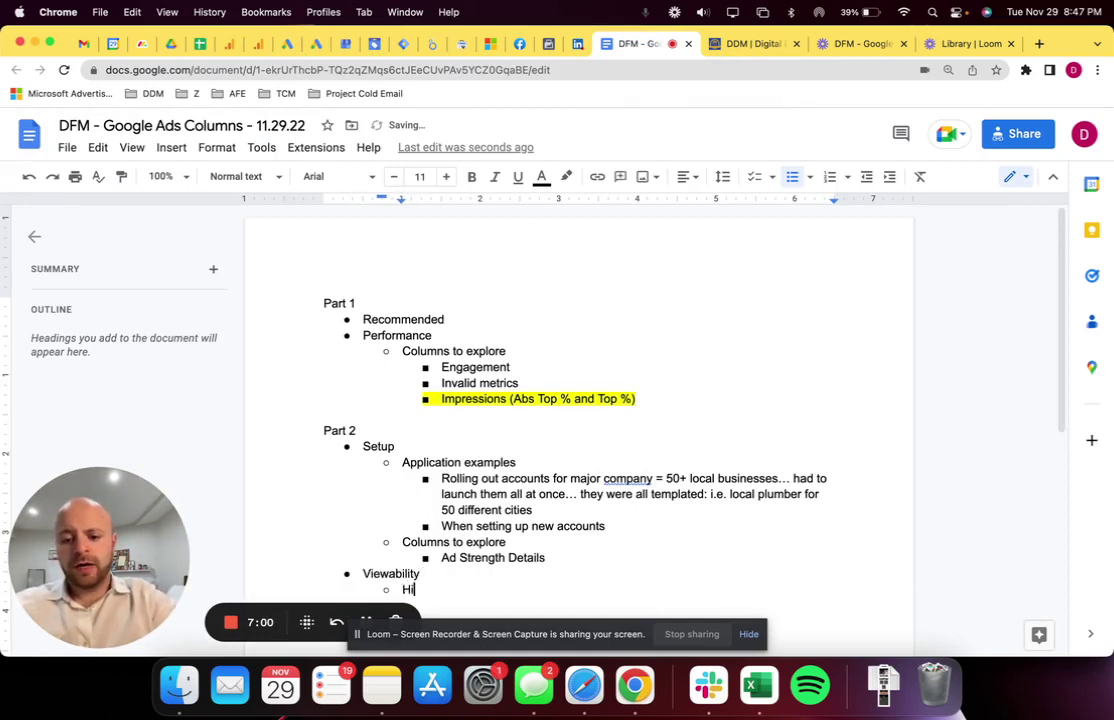
pyautogui.press('BackSpace')
pyautogui.press('BackSpace')
pyautogui.press('BackSpace')
pyautogui.press('BackSpace')
pyautogui.press('BackSpace')
pyautogui.press('BackSpace')
pyautogui.press('BackSpace')
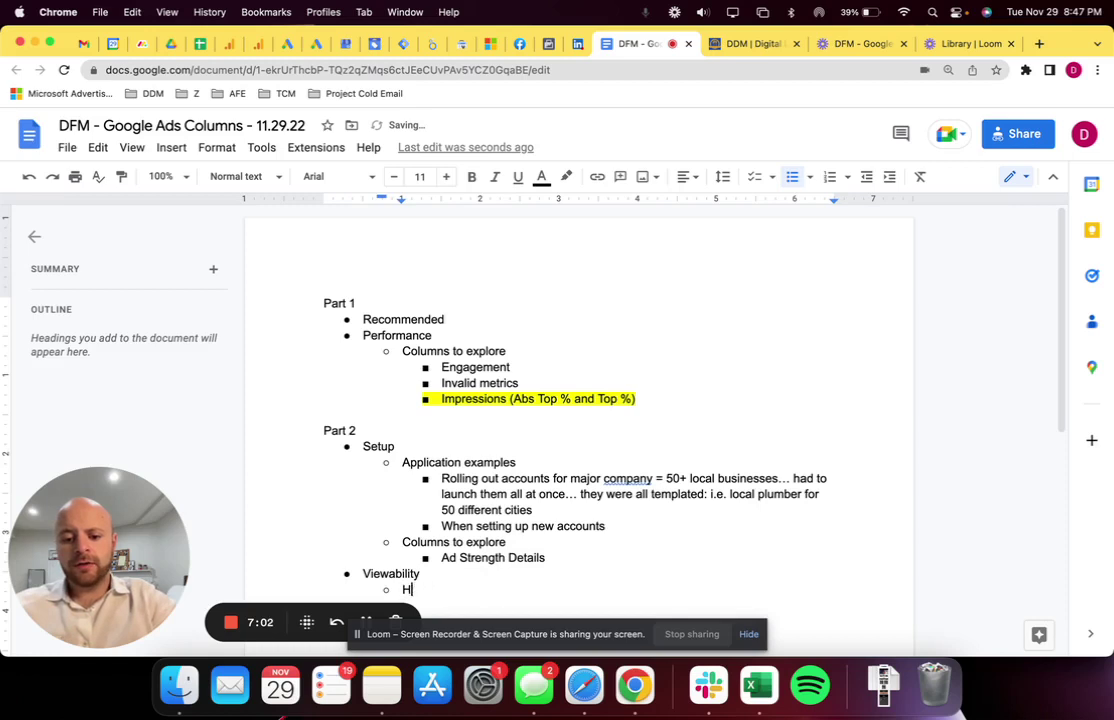
# Enter "Medium to High funnel campaign types" in the sub-bullet under Viewability
pyautogui.write('Medium to High funnel ')
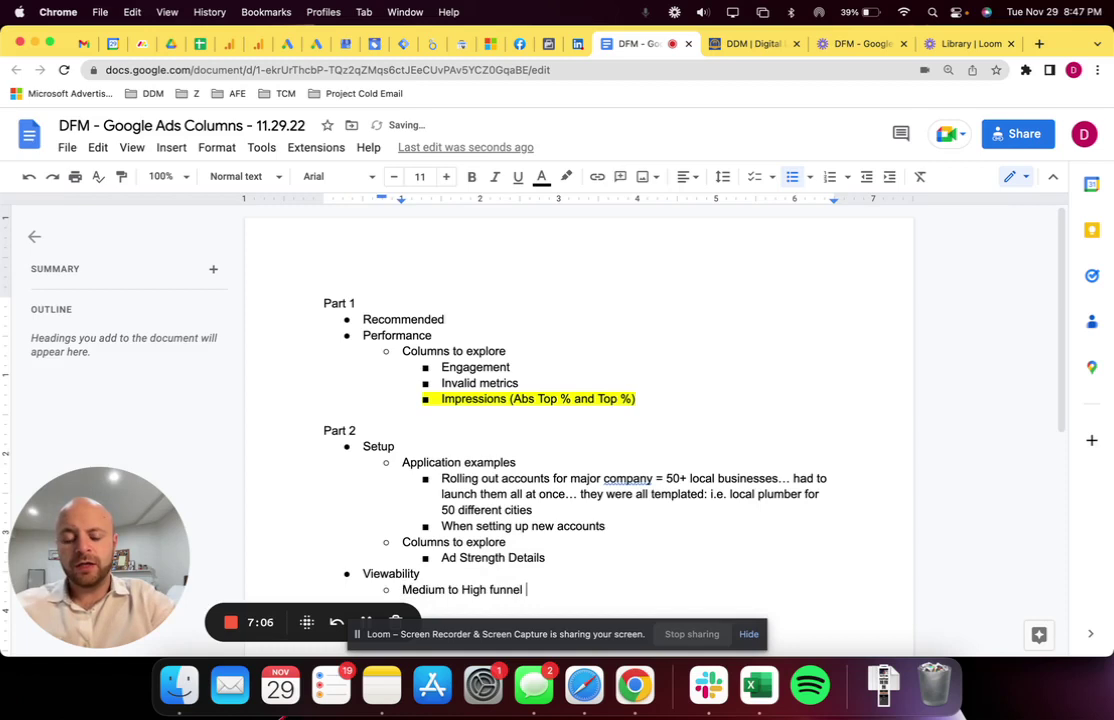
pyautogui.write('cam')
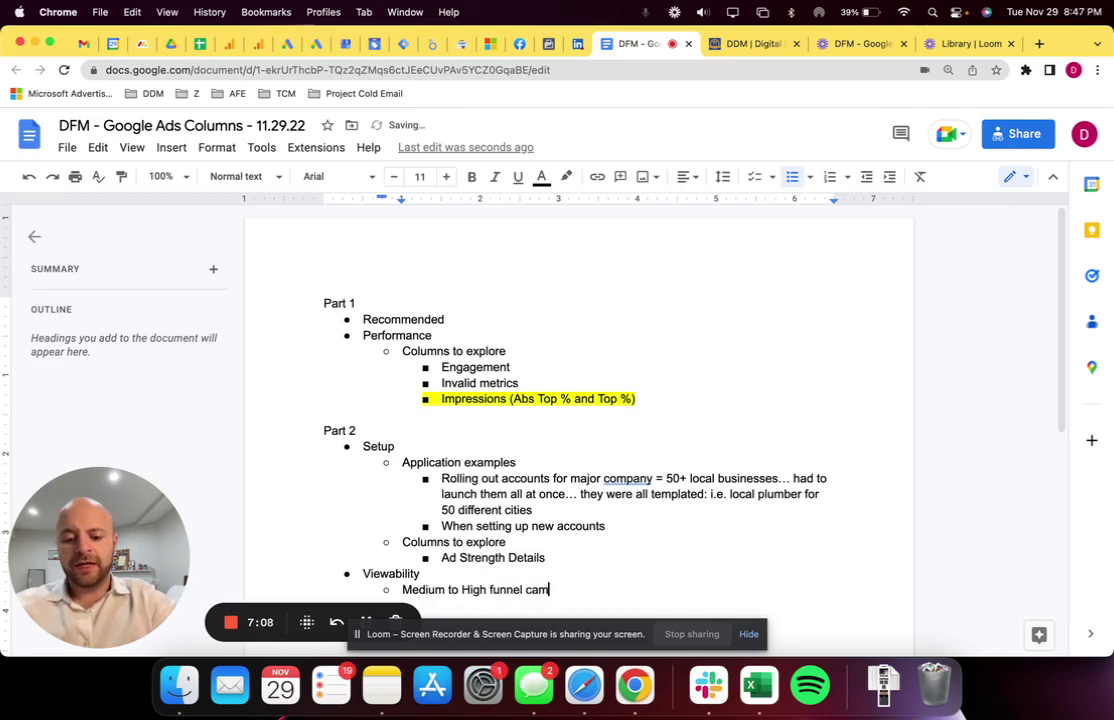
pyautogui.write('paign types')
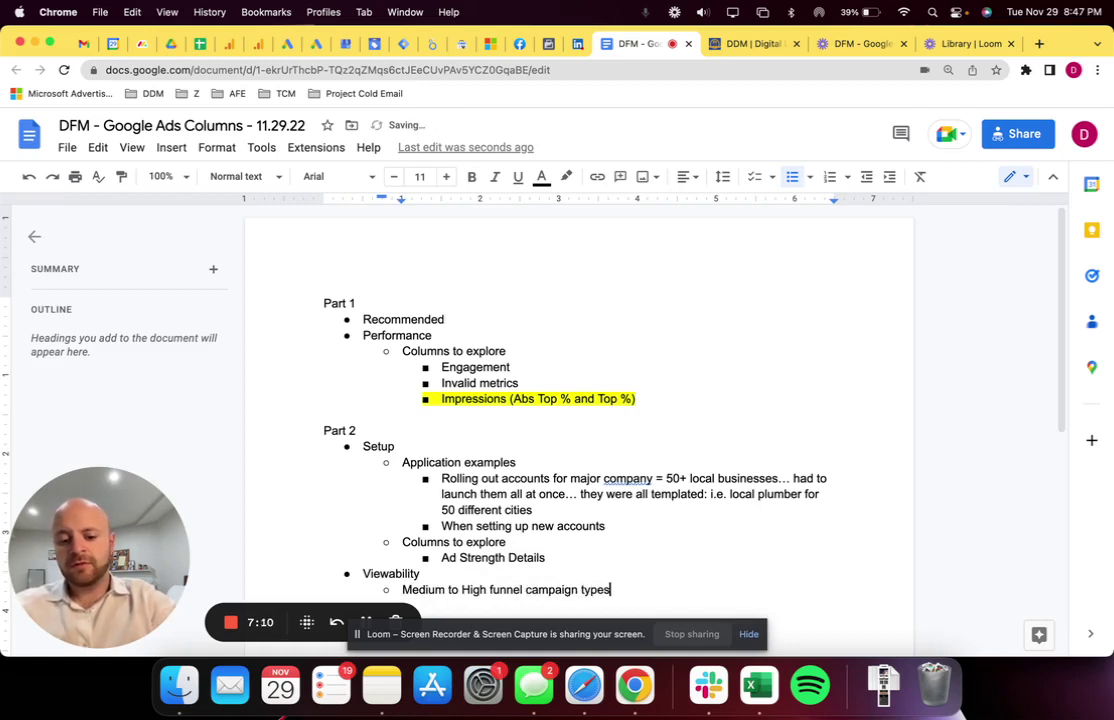
# Complete the funnel bullet with the examples ": i.e. display network, youtube, etc" and start another bullet below it
pyautogui.write(': i.e')
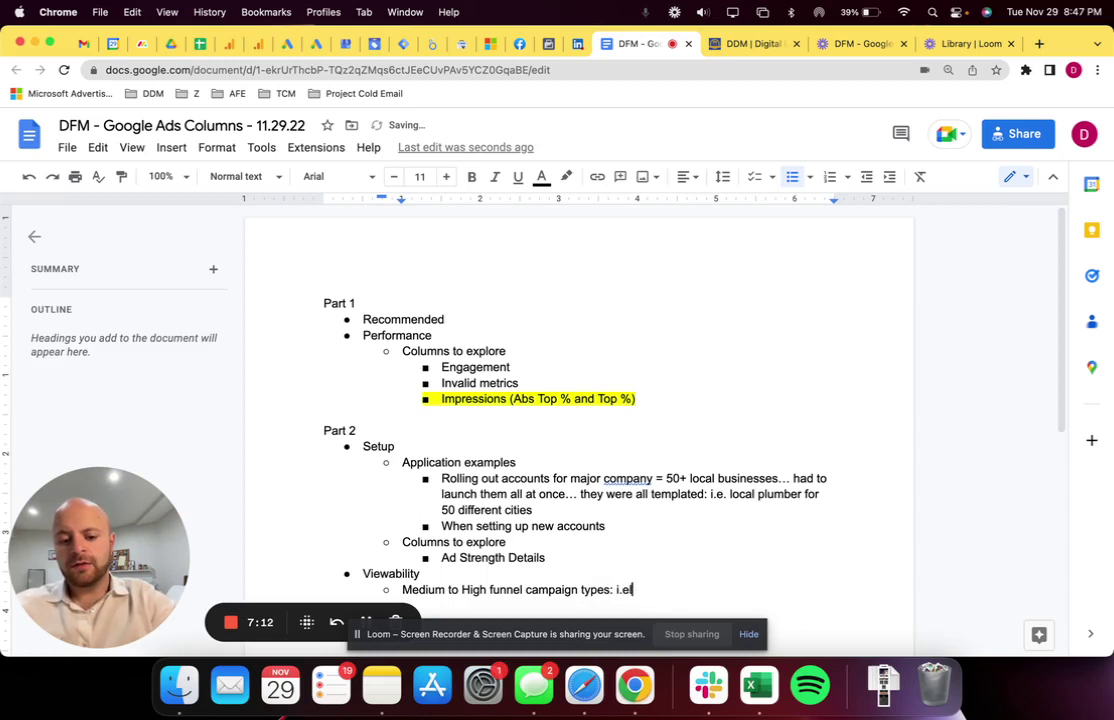
pyautogui.write('. ')
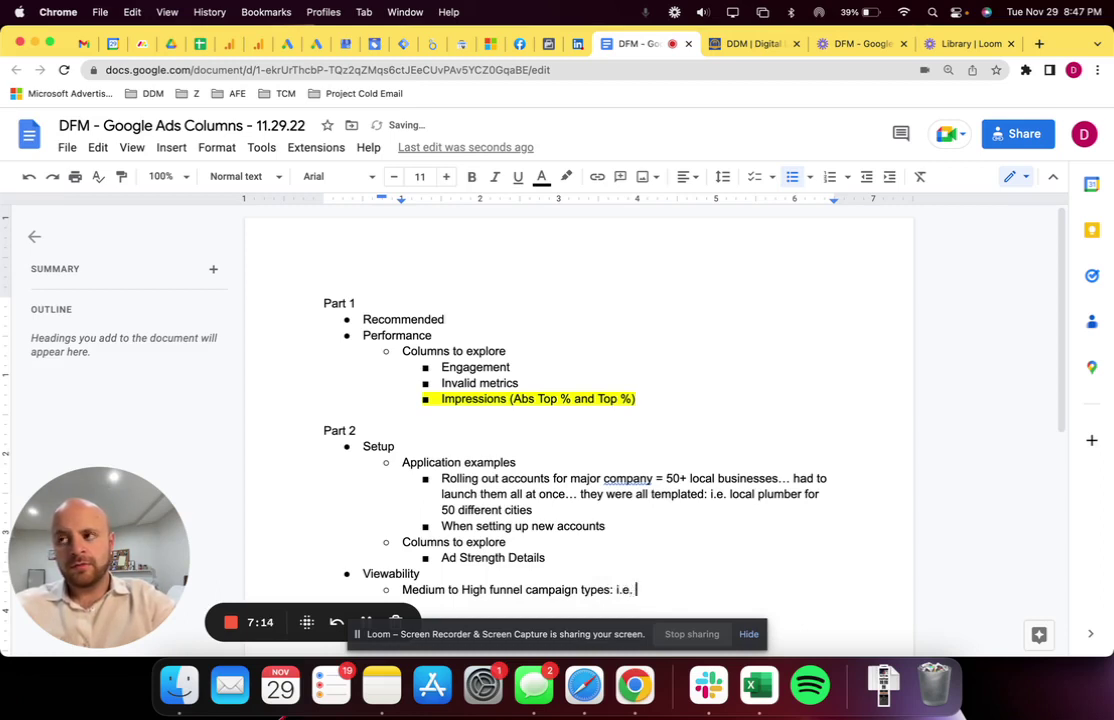
pyautogui.write('display ne')
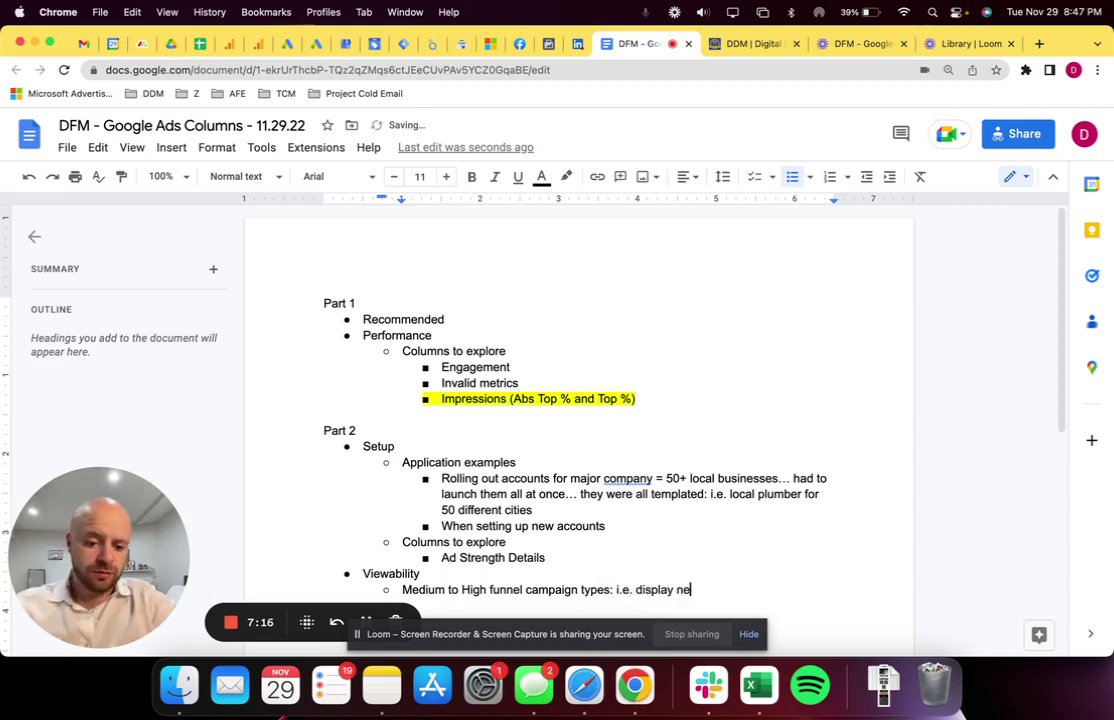
pyautogui.write('twork, youtub')
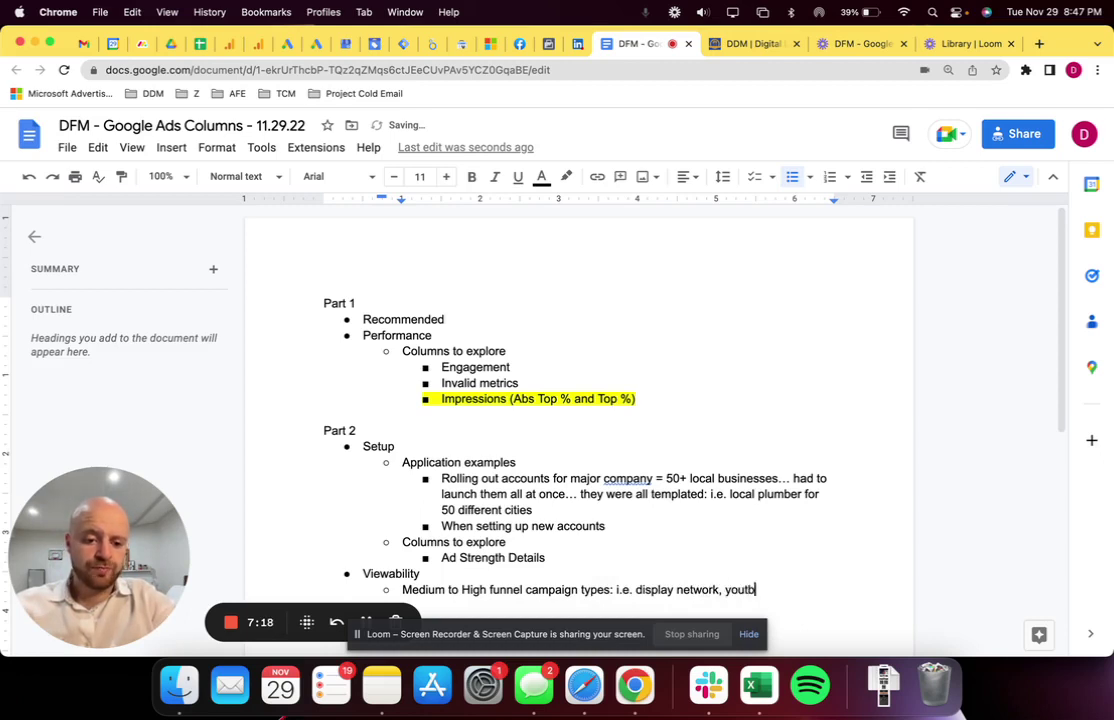
pyautogui.write('e, etc')
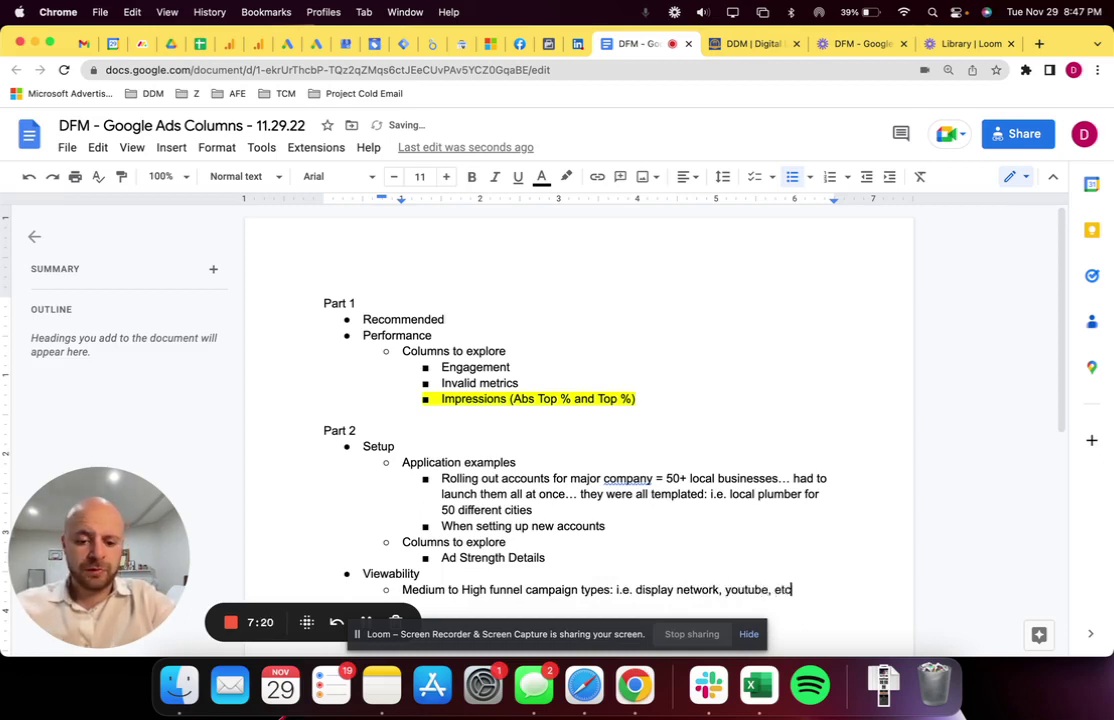
pyautogui.press('Return')
# Return to Google Ads and examine the description of the Viewable impr. column in the Viewability group
pyautogui.click(287, 43)
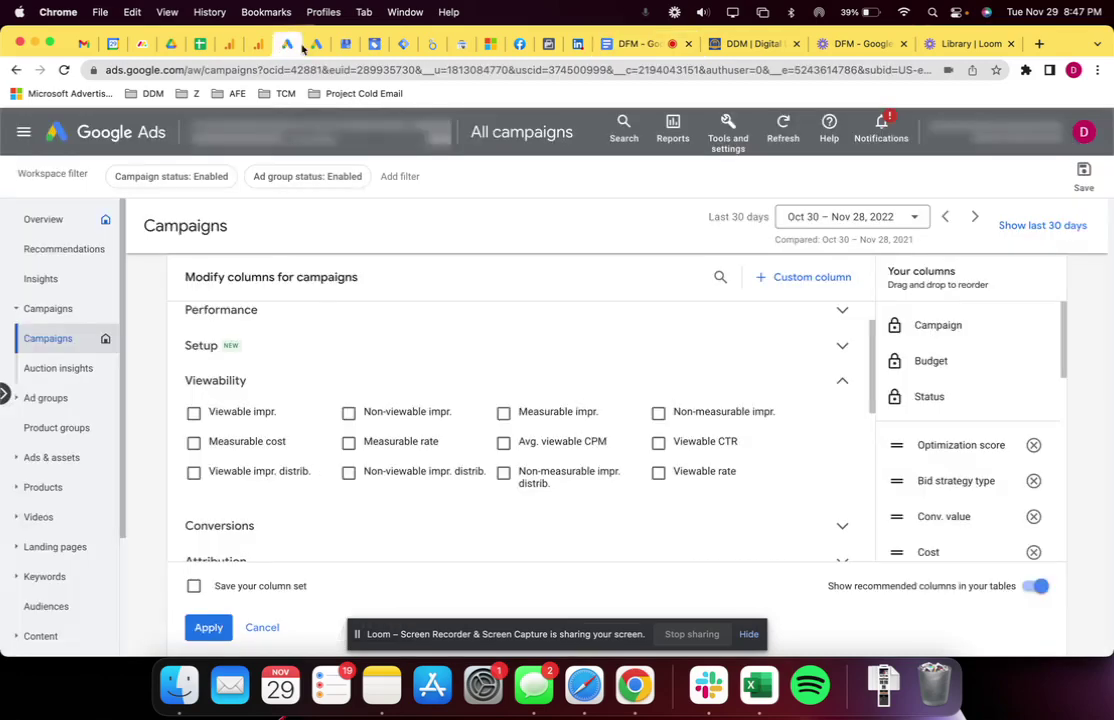
pyautogui.moveTo(256, 414)
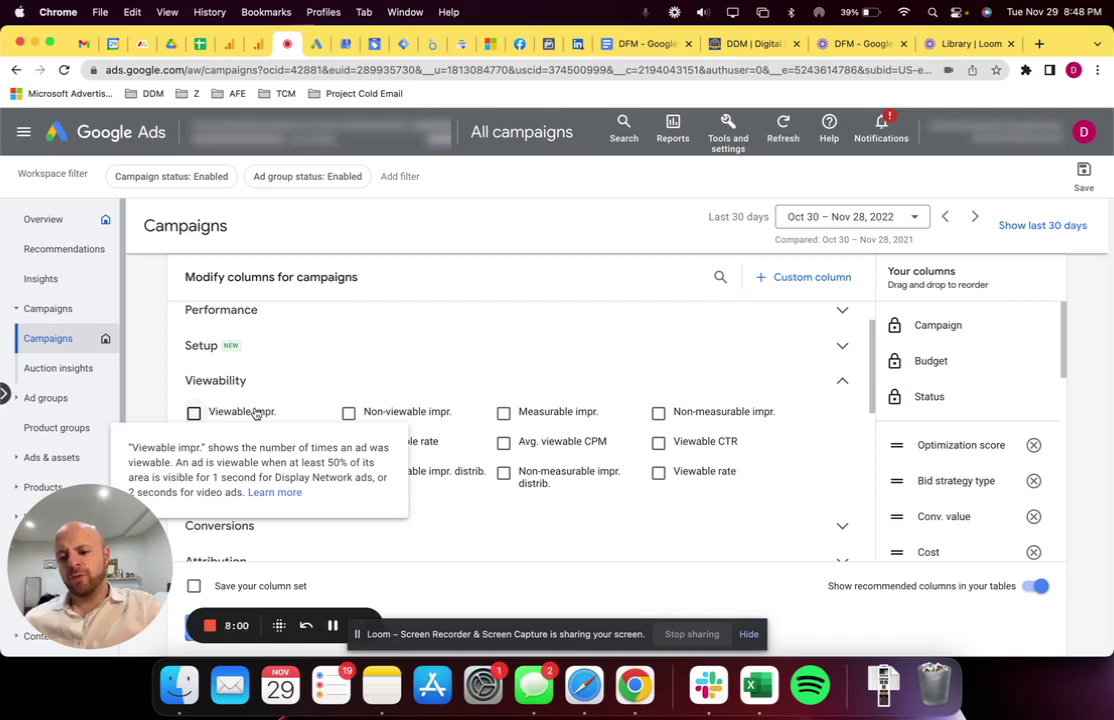
pyautogui.moveTo(374, 414)
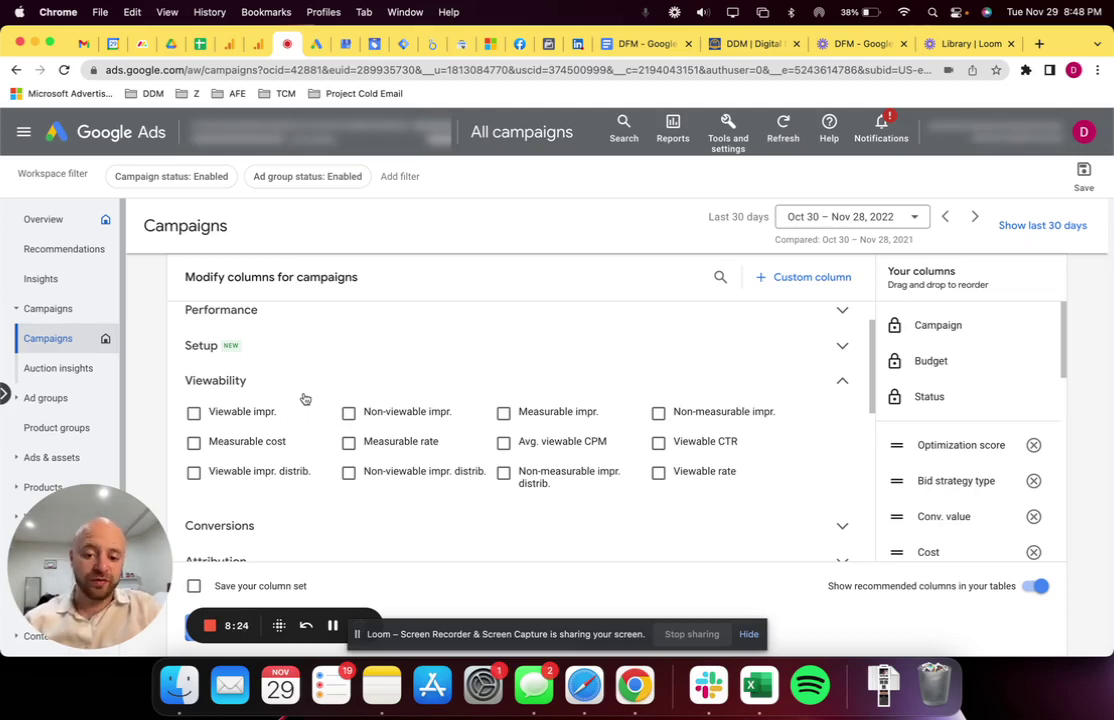
# Switch to the Google Docs outline and enter "Columns to explores" in the empty sub-bullet under Viewability, correcting the spelling of "Columns"
pyautogui.click(645, 44)
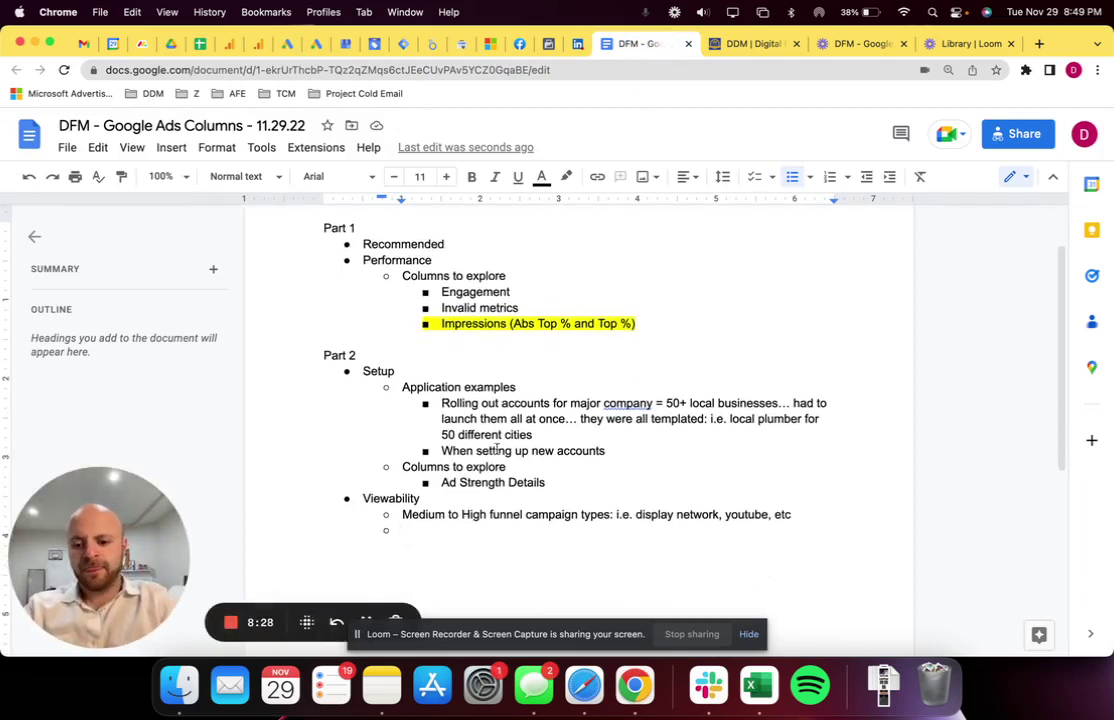
pyautogui.write('Colums to')
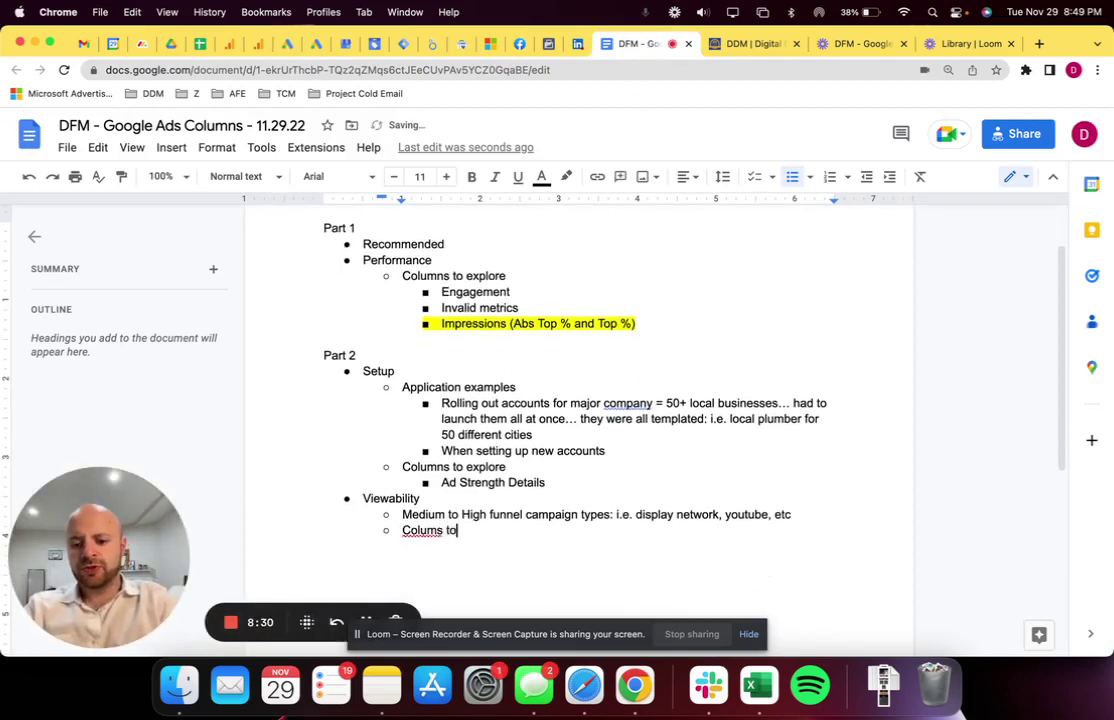
pyautogui.write(' explores')
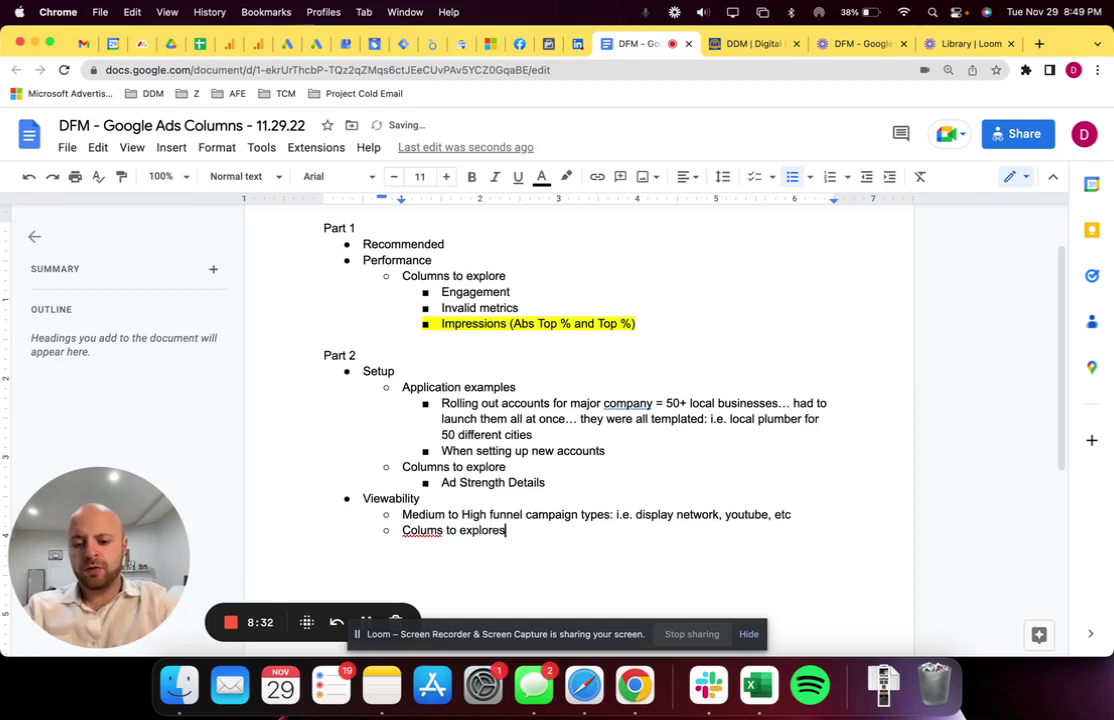
pyautogui.rightClick(425, 530)
pyautogui.click(470, 356)
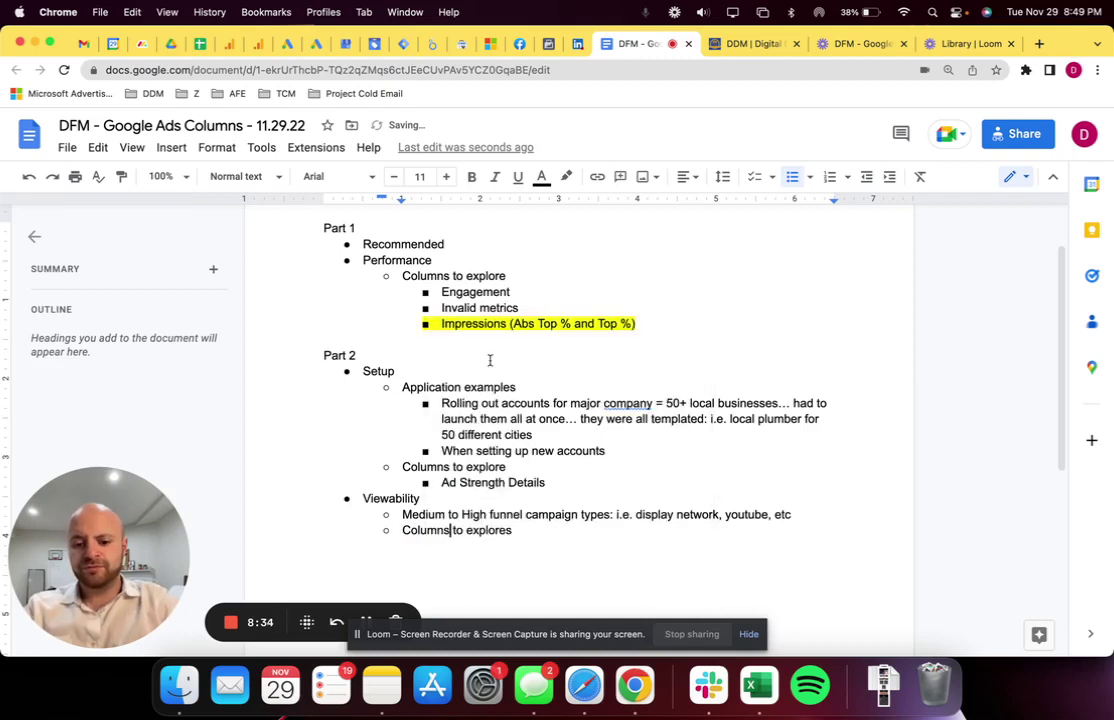
# Add a nested bullet "Viewable vs Non-viewable impressions" beneath "Columns to explores"
pyautogui.click(515, 536)
pyautogui.press('Return')
pyautogui.press('Tab')
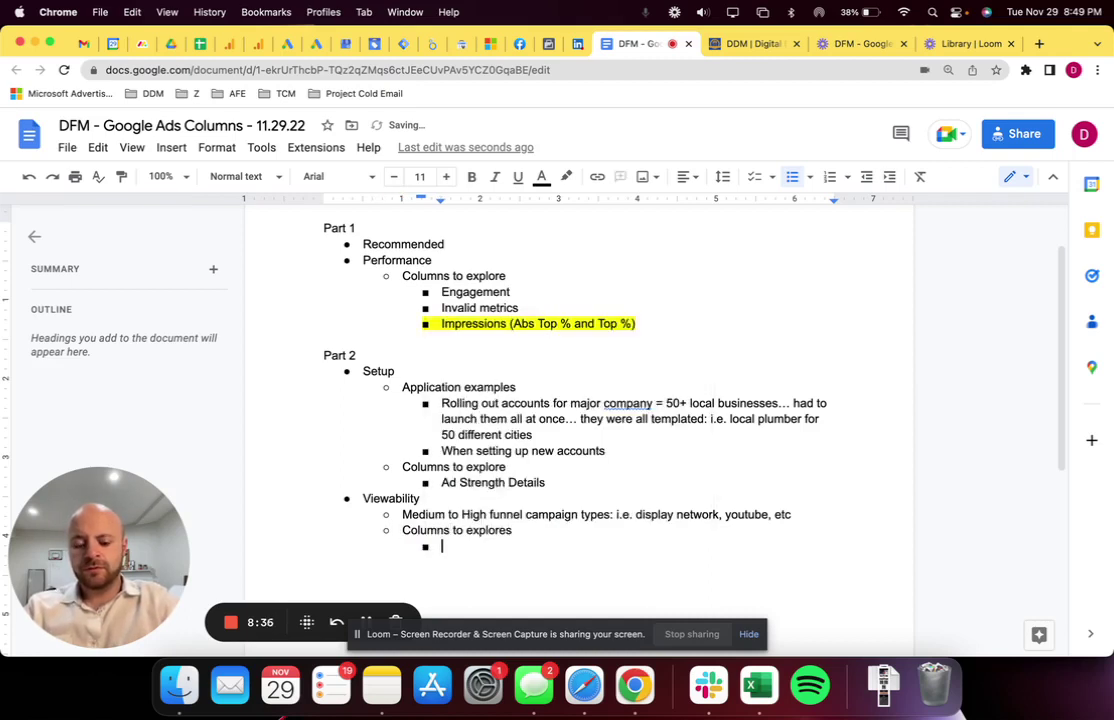
pyautogui.write('Viewable vs ')
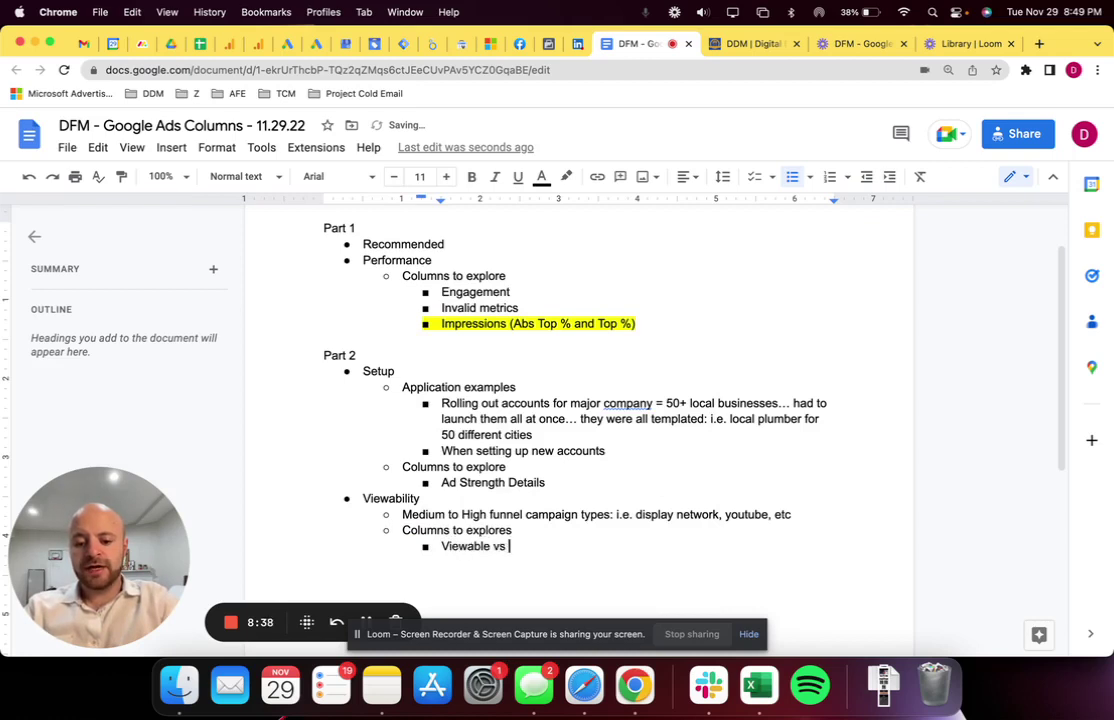
pyautogui.write('Non V')
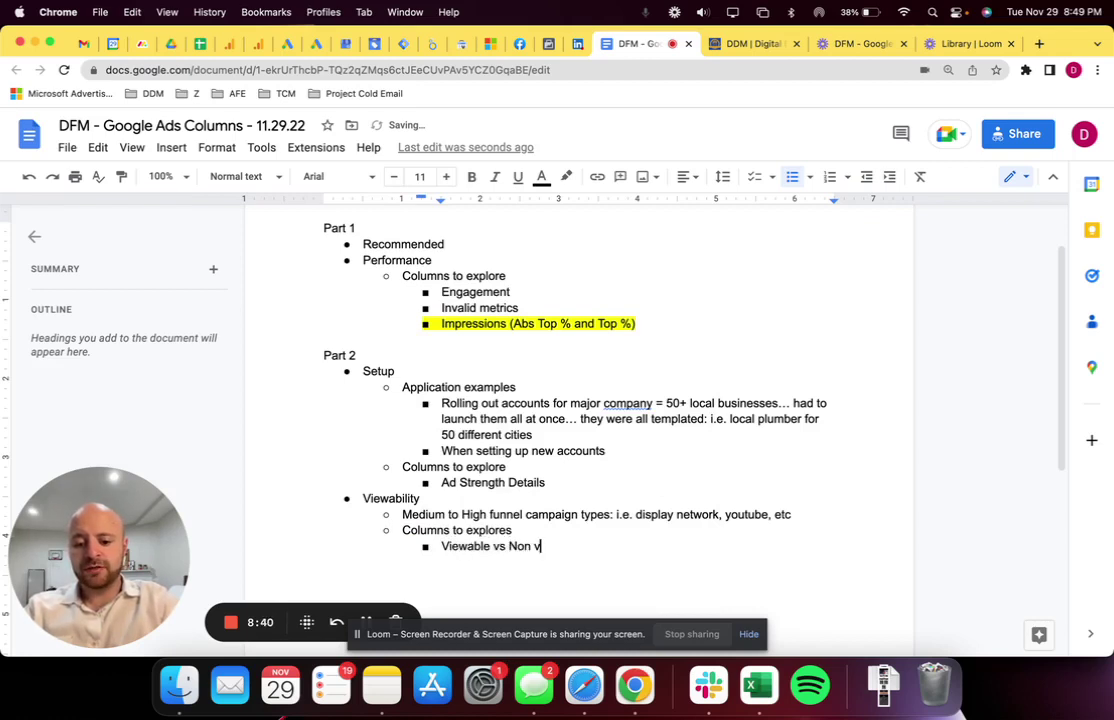
pyautogui.write('iewable')
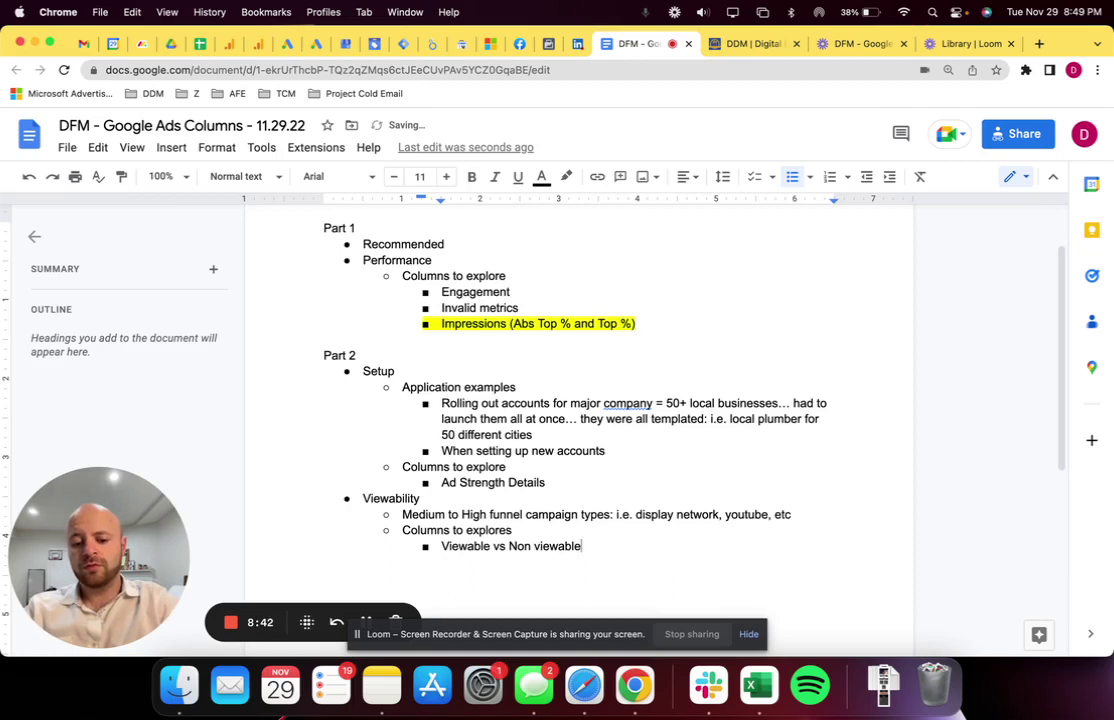
pyautogui.write(' impressions')
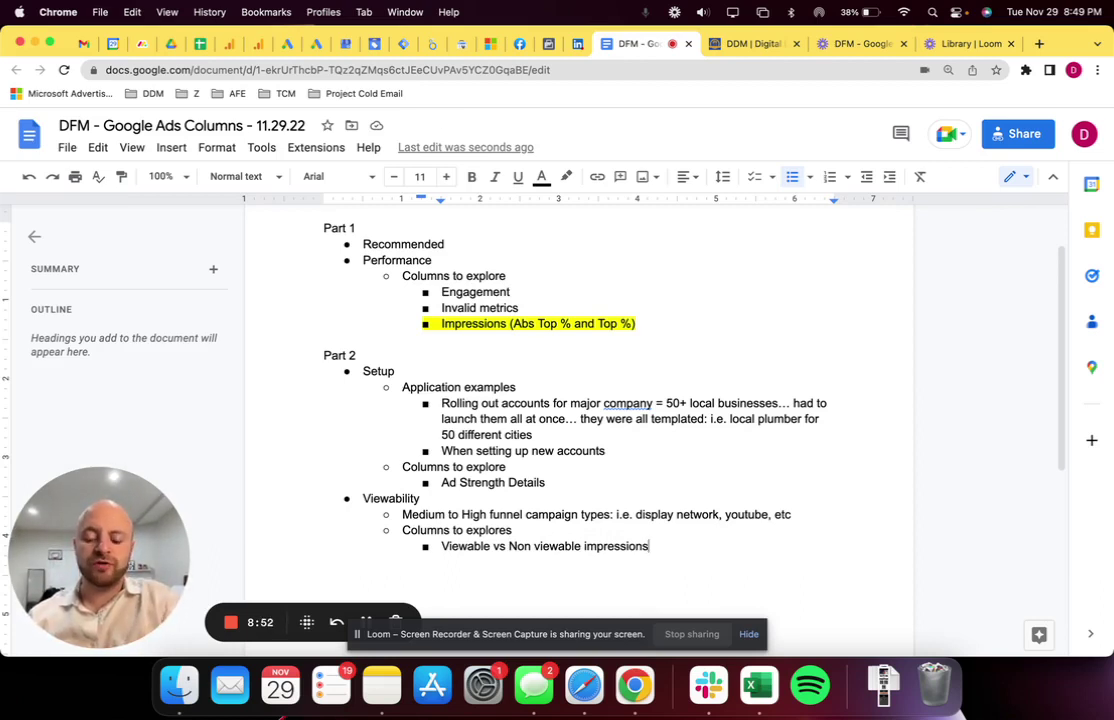
pyautogui.click(532, 548)
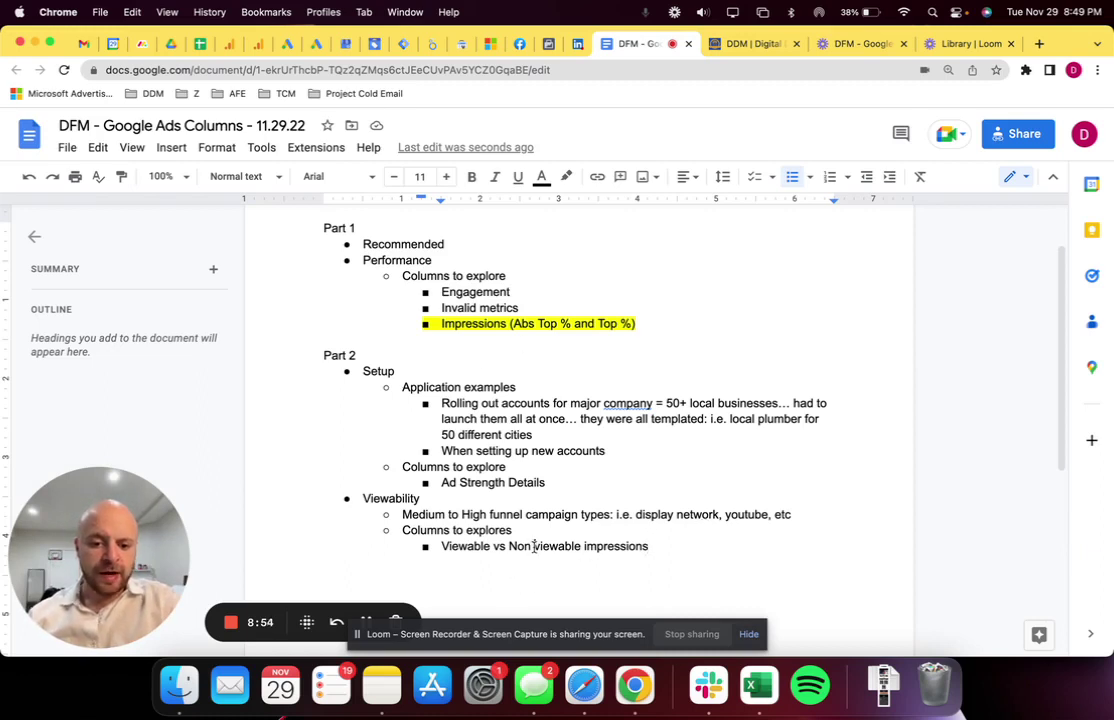
pyautogui.press('Delete')
pyautogui.write('-')
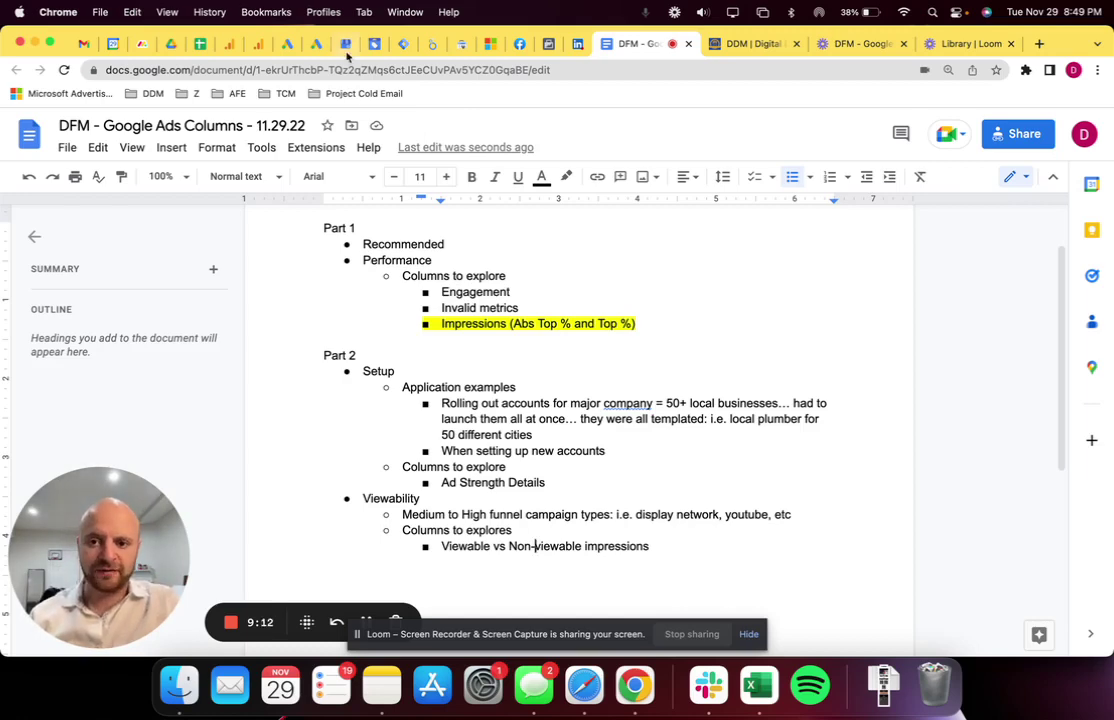
# Switch to Google Ads and examine the description of the Measurable impr. column in the Viewability group
pyautogui.click(288, 44)
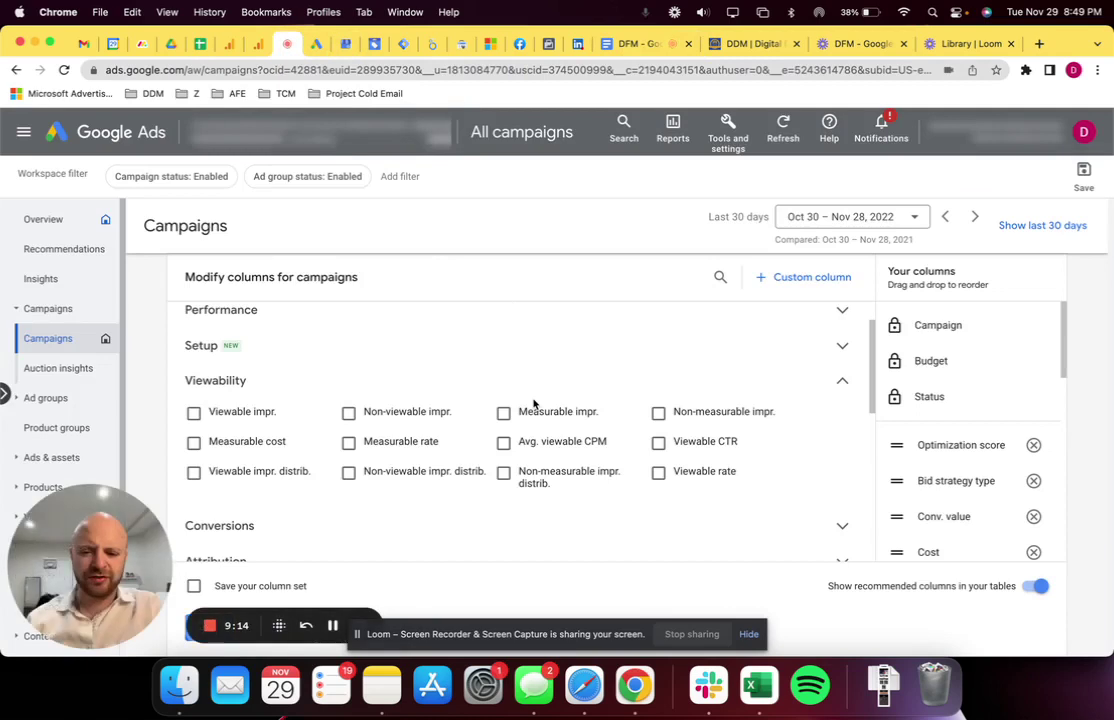
pyautogui.moveTo(550, 416)
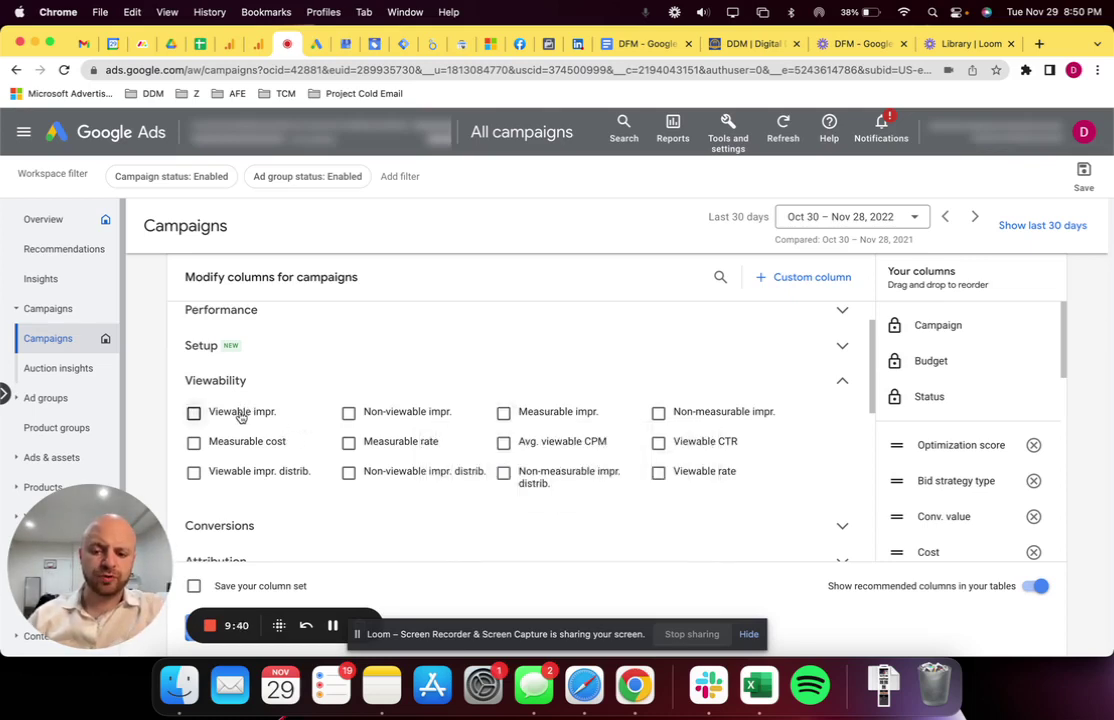
pyautogui.moveTo(241, 417)
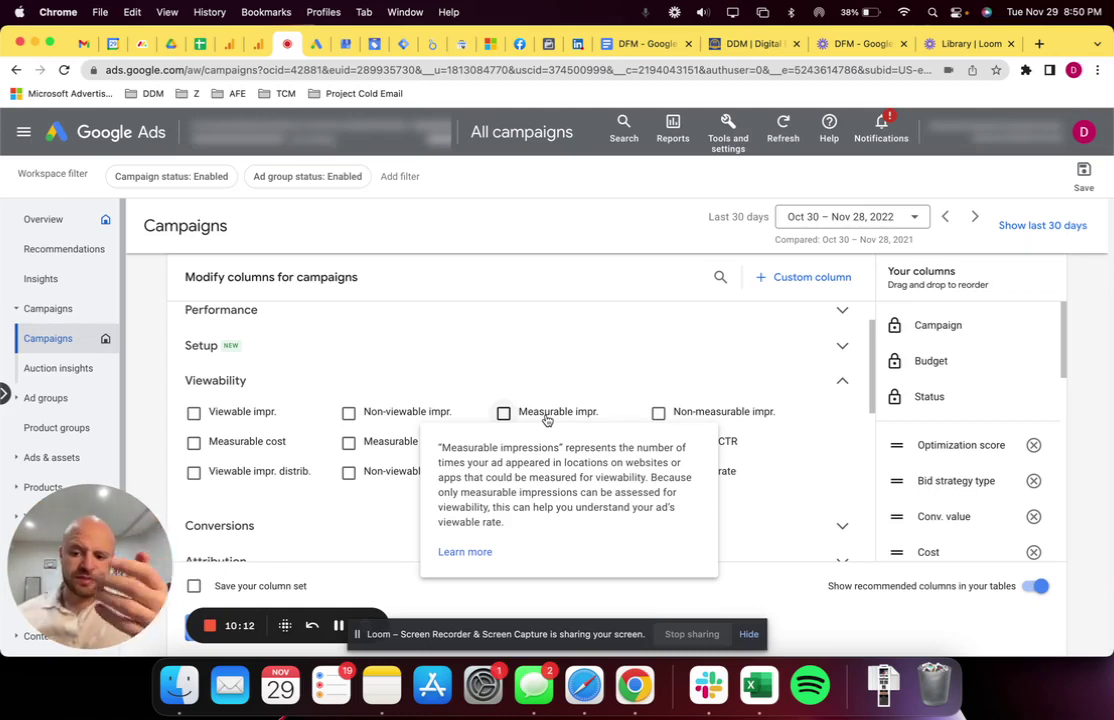
# Return to the Google Docs outline and start an empty bullet below "Viewable vs Non-viewable impressions"
pyautogui.click(645, 43)
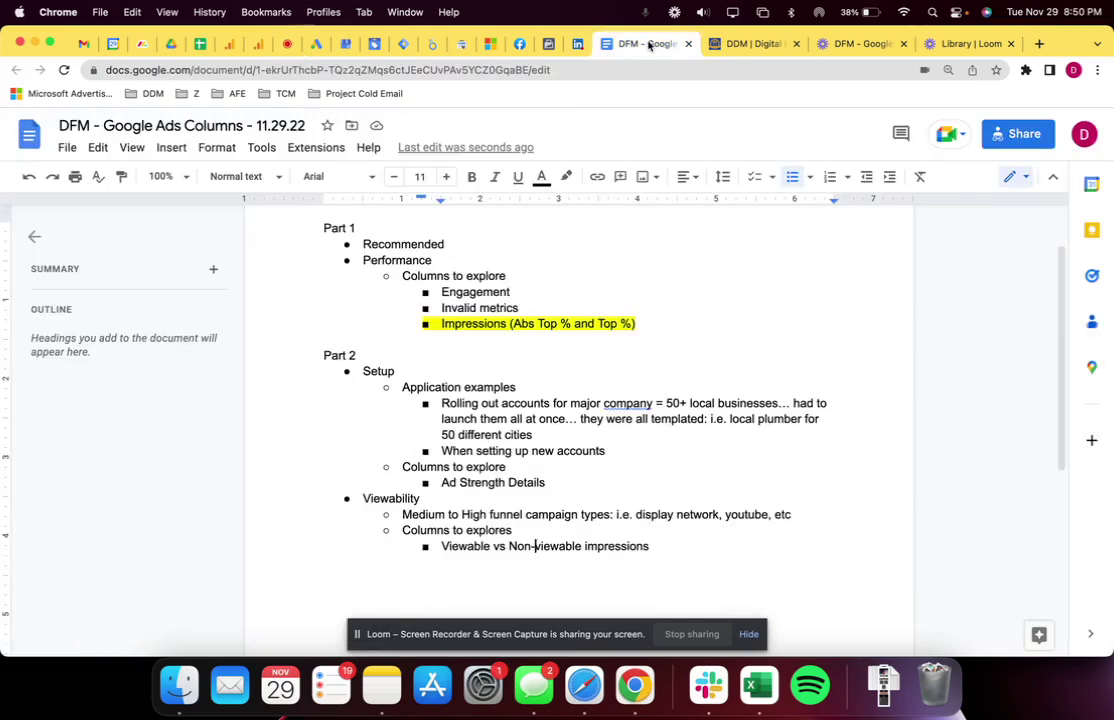
pyautogui.click(669, 549)
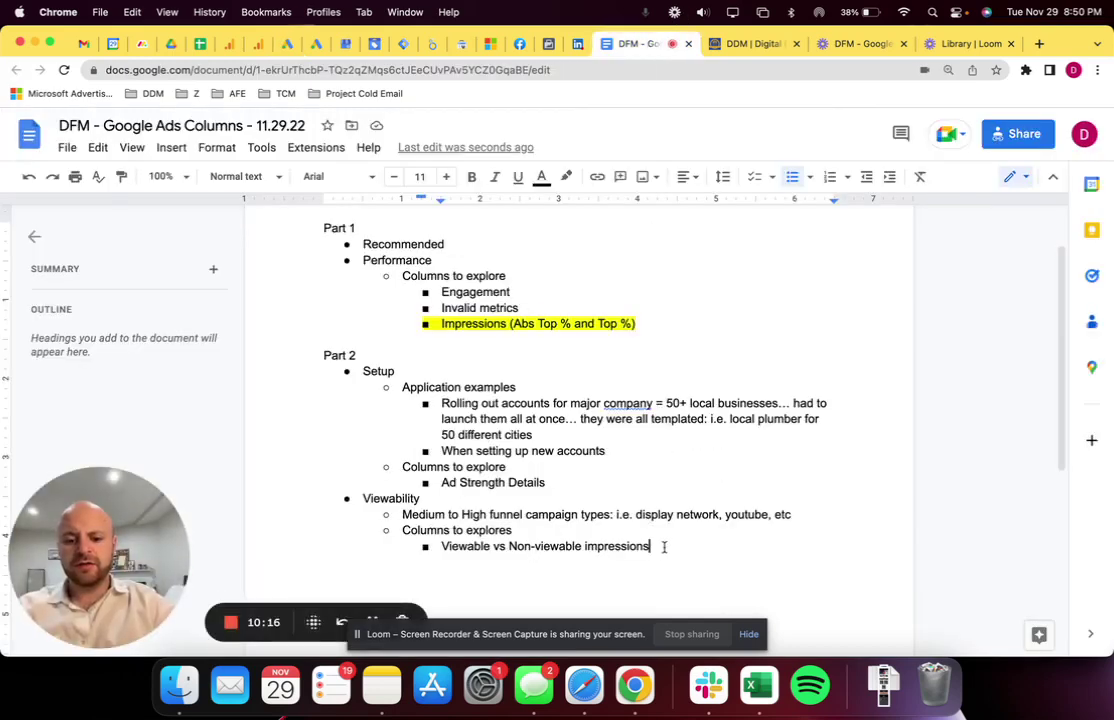
pyautogui.press('Return')
pyautogui.write('Impressions,')
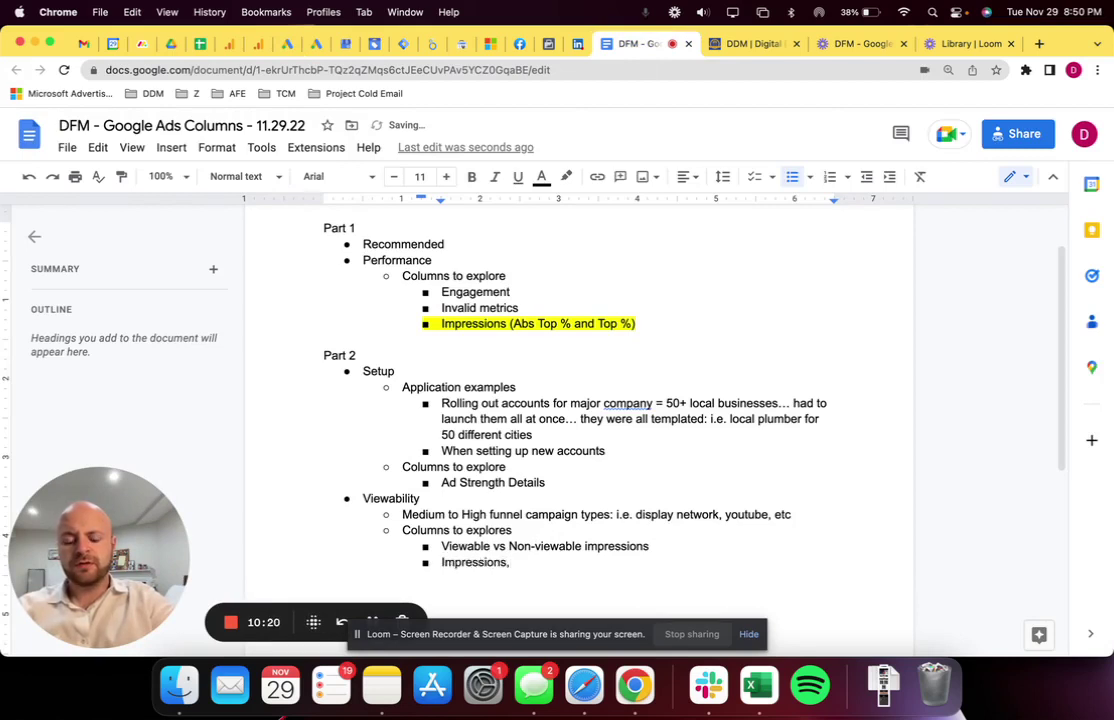
pyautogui.press('BackSpace')
pyautogui.press('BackSpace')
pyautogui.press('BackSpace')
pyautogui.press('BackSpace')
pyautogui.press('BackSpace')
pyautogui.press('BackSpace')
pyautogui.press('BackSpace')
pyautogui.press('BackSpace')
pyautogui.press('BackSpace')
pyautogui.press('BackSpace')
pyautogui.press('BackSpace')
pyautogui.press('BackSpace')
pyautogui.press('BackSpace')
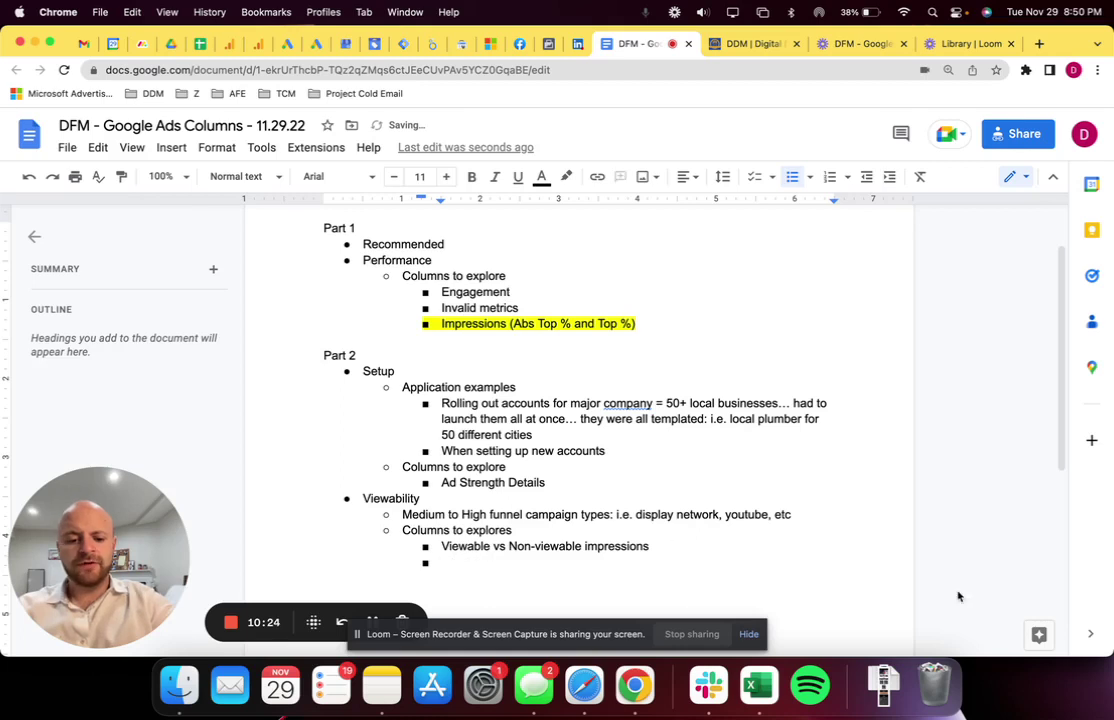
# Insert a bullet below the funnel campaign types line under Viewability and begin it with "Impressions vs"
pyautogui.click(795, 514)
pyautogui.press('Return')
pyautogui.write('Imp')
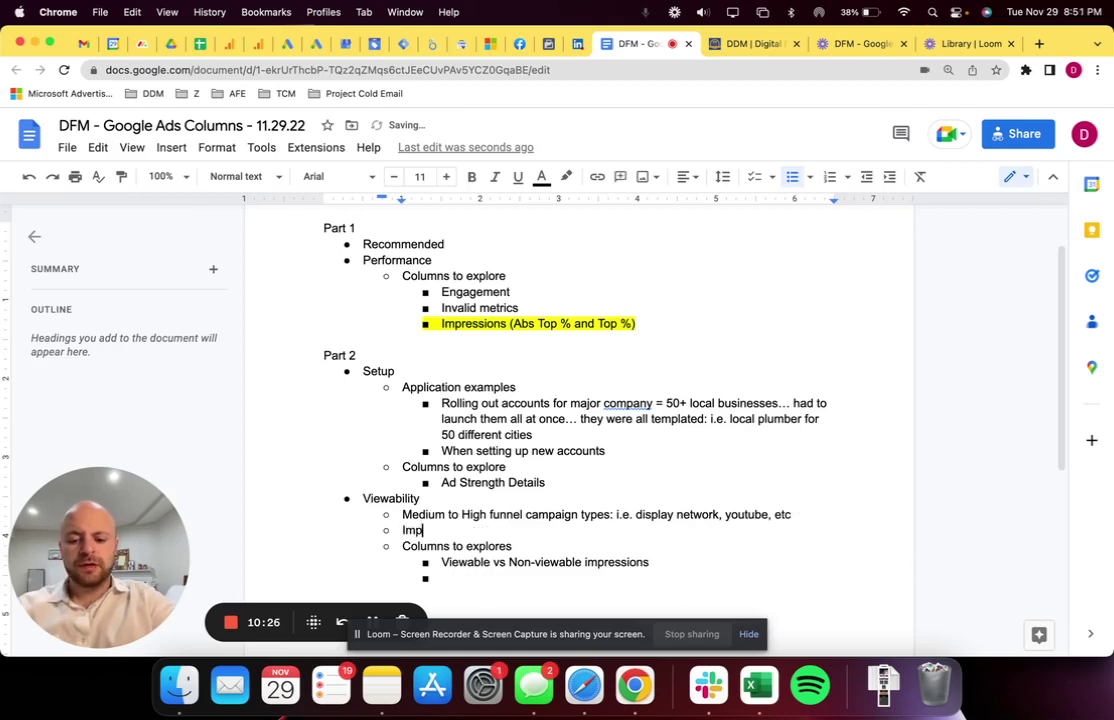
pyautogui.write('ressions vs ')
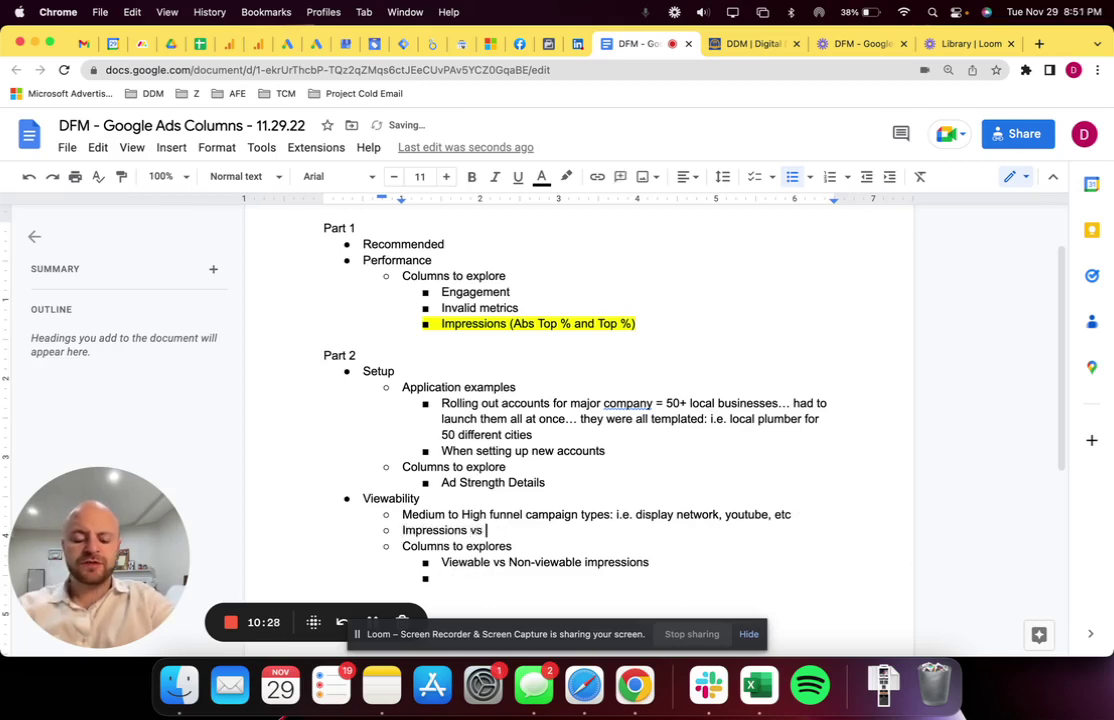
pyautogui.write('Viewable')
pyautogui.press('BackSpace')
pyautogui.press('BackSpace')
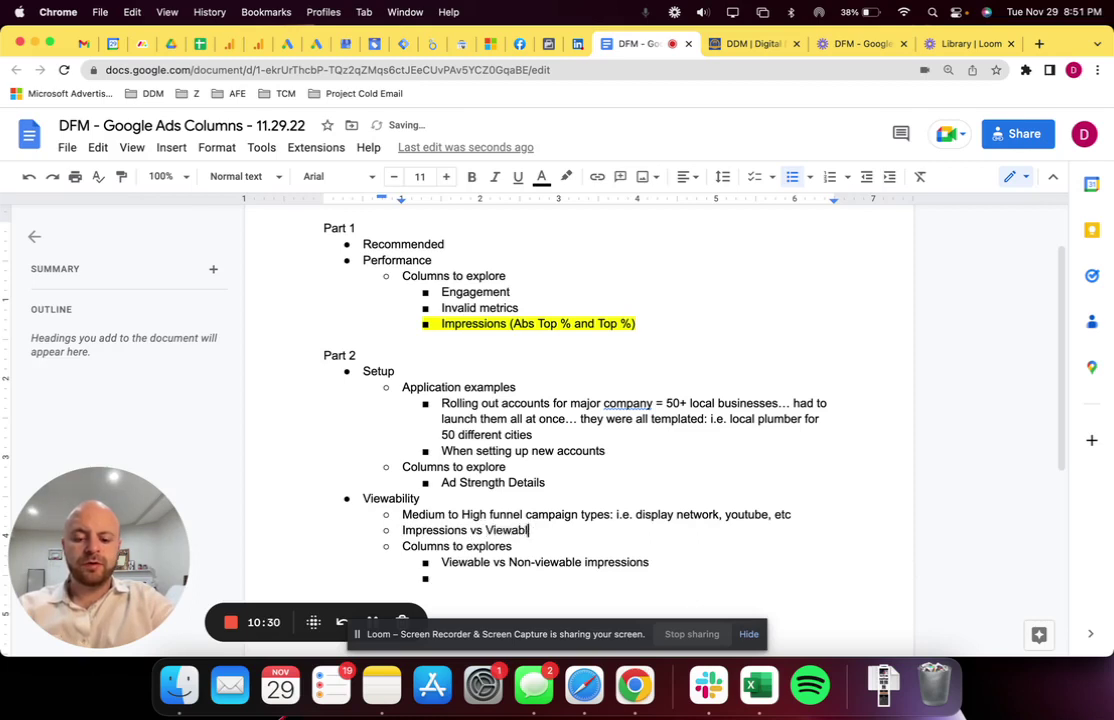
pyautogui.press('BackSpace')
pyautogui.press('BackSpace')
pyautogui.press('BackSpace')
pyautogui.press('BackSpace')
pyautogui.press('BackSpace')
pyautogui.press('BackSpace')
pyautogui.write('mea')
pyautogui.press('BackSpace')
pyautogui.press('BackSpace')
pyautogui.press('BackSpace')
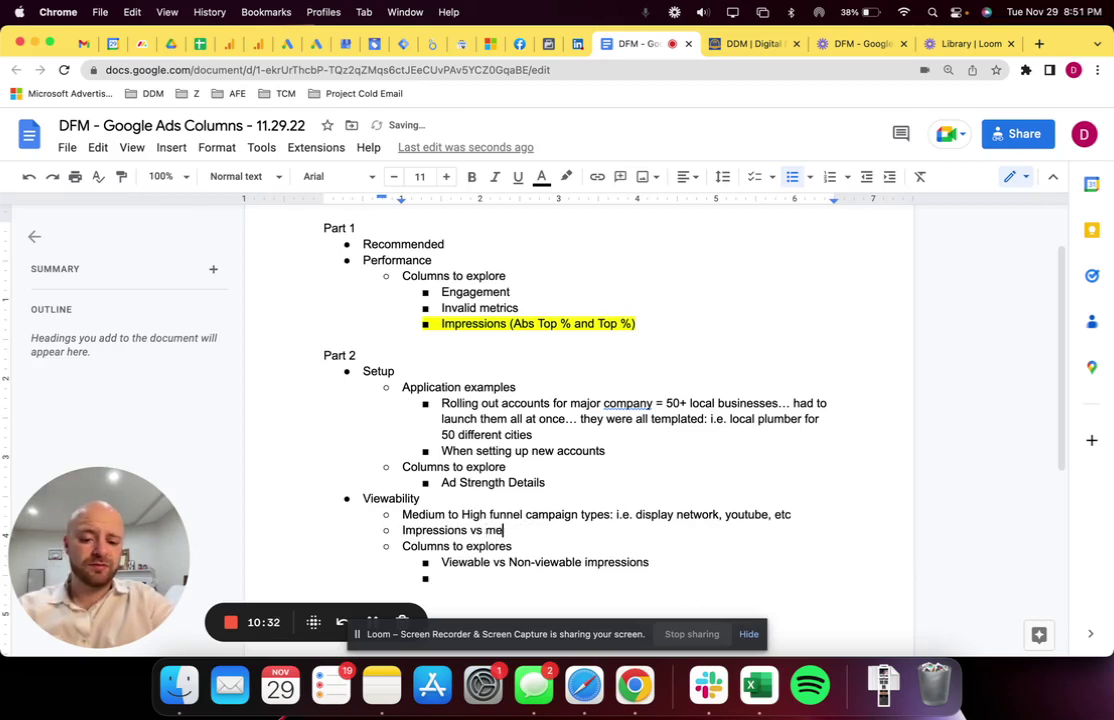
pyautogui.write('mea')
pyautogui.press('BackSpace')
pyautogui.press('BackSpace')
pyautogui.press('BackSpace')
# Complete the new Impressions bullet with "Measurable Impressions vs Viewable Impressions"
pyautogui.write('Me')
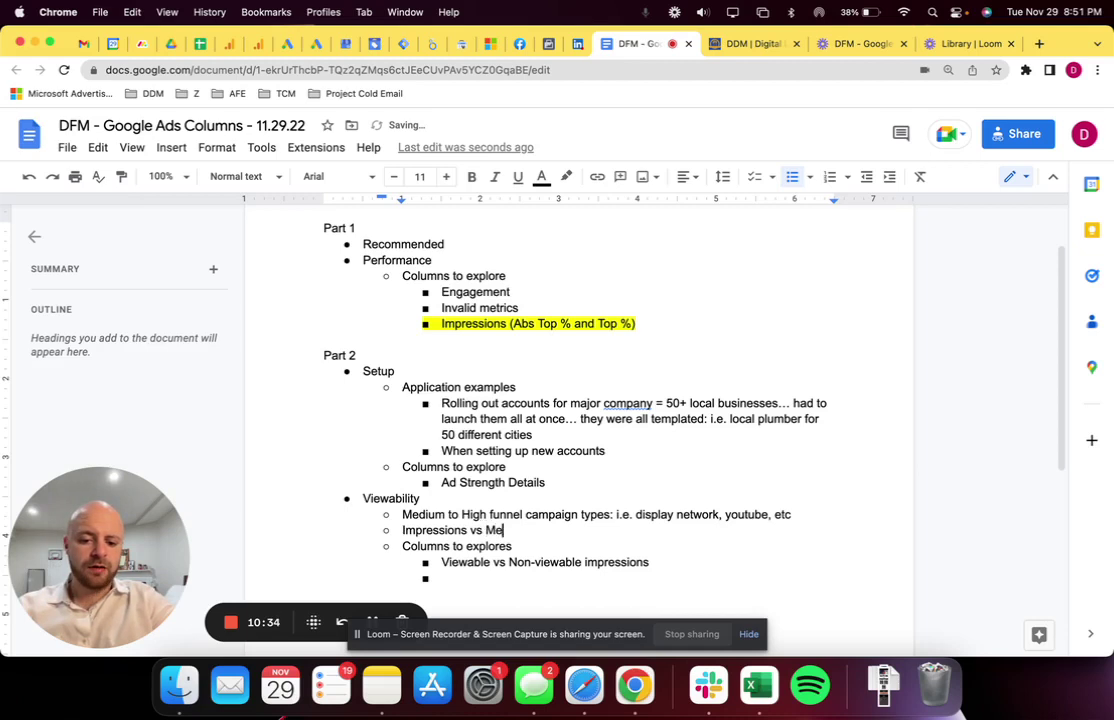
pyautogui.write('asurable Impres')
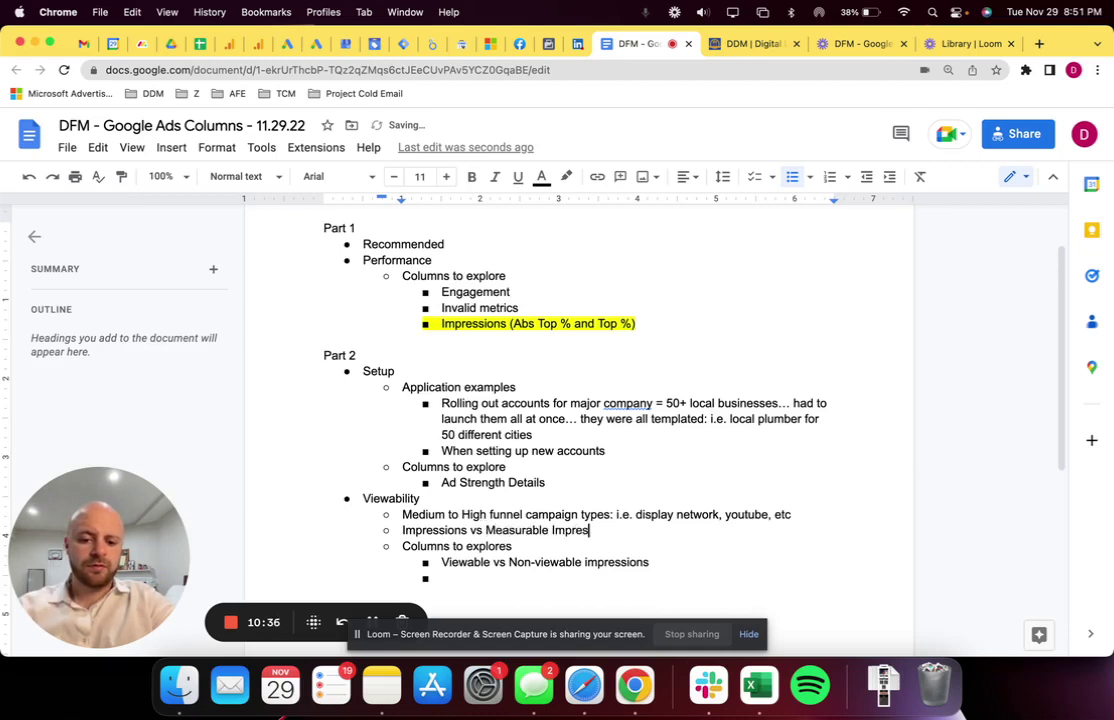
pyautogui.write('sions vs Viewa')
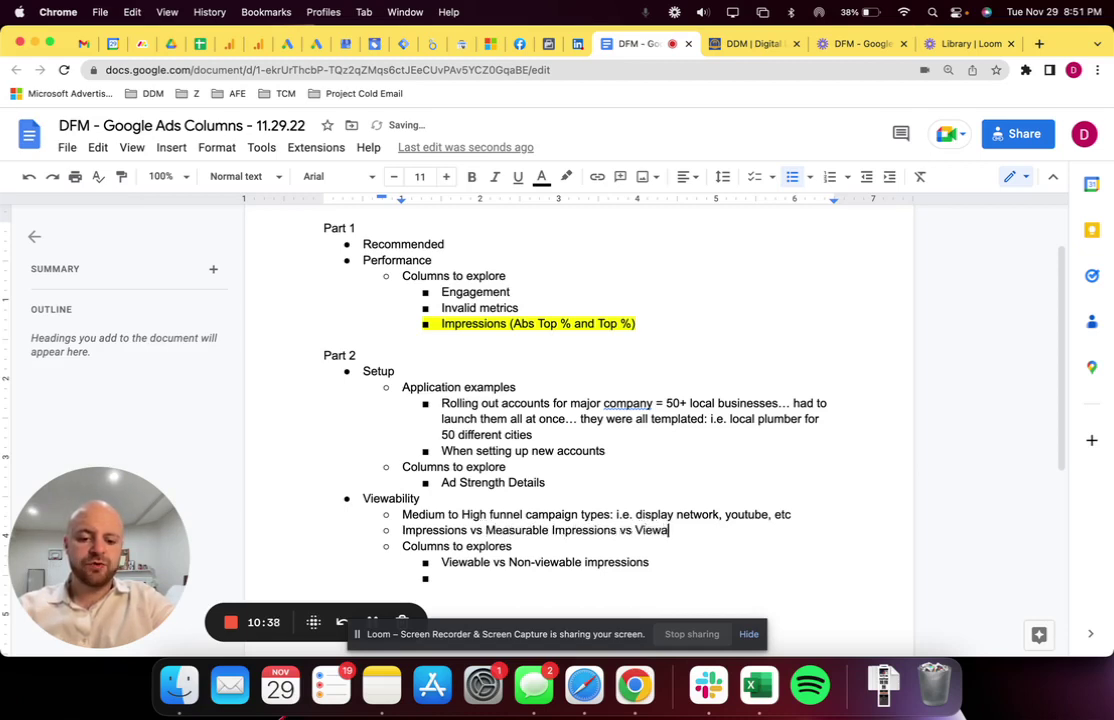
pyautogui.write('ble Impressions')
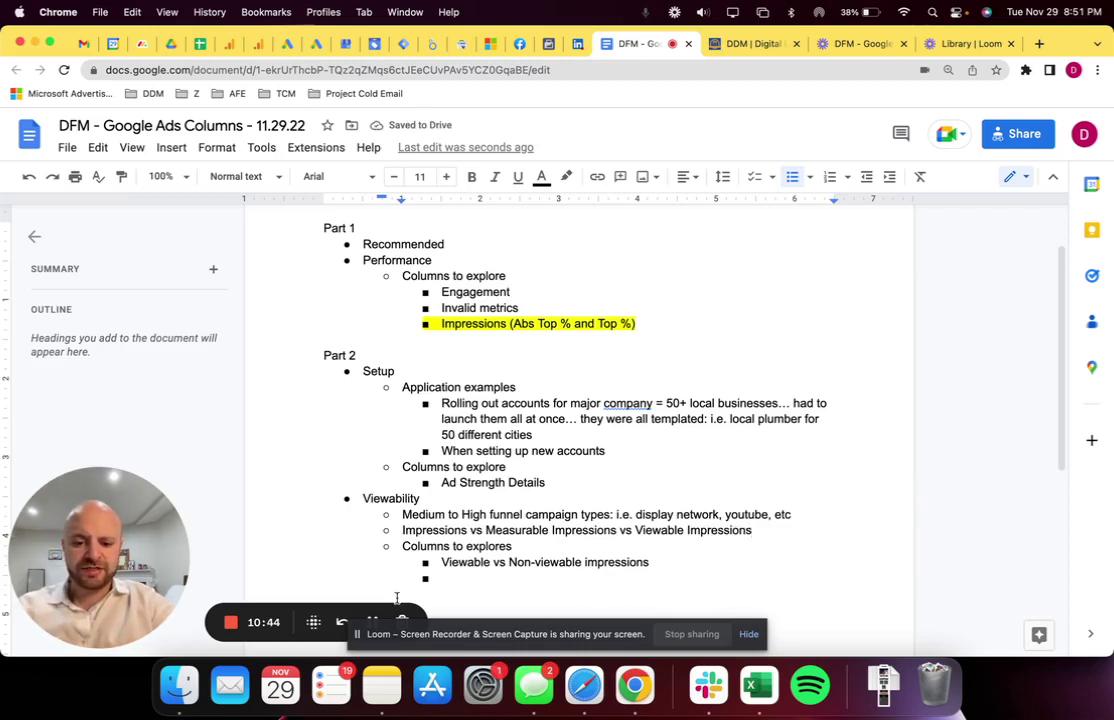
pyautogui.doubleClick(427, 532)
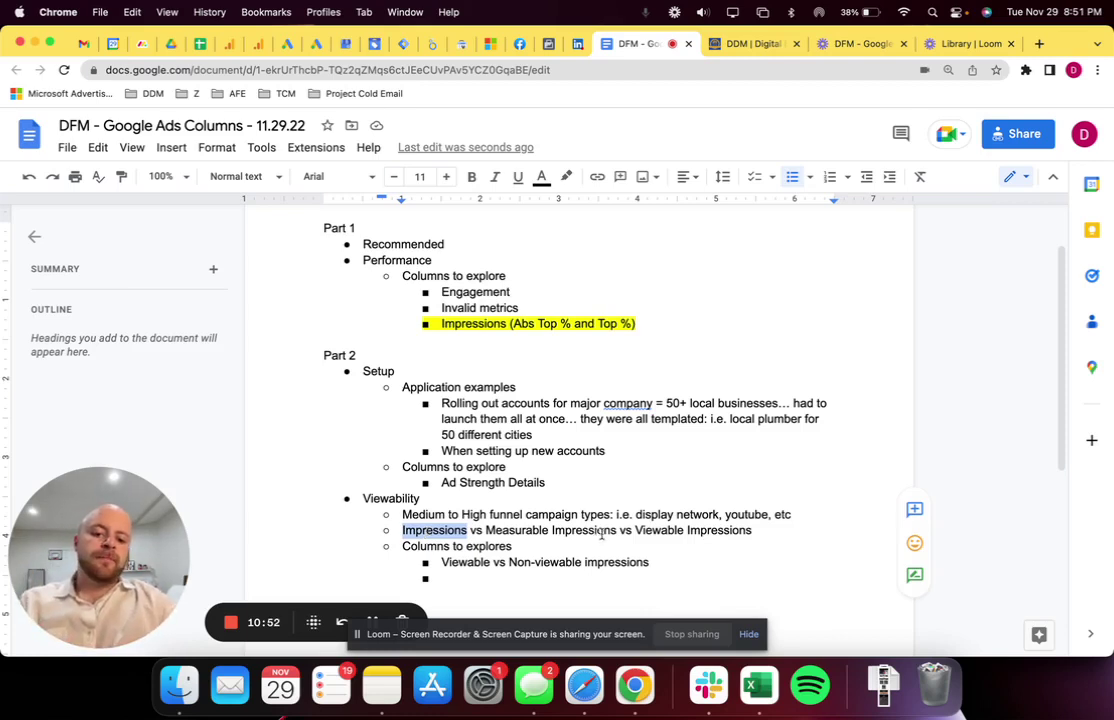
pyautogui.moveTo(617, 530); pyautogui.dragTo(485, 531)
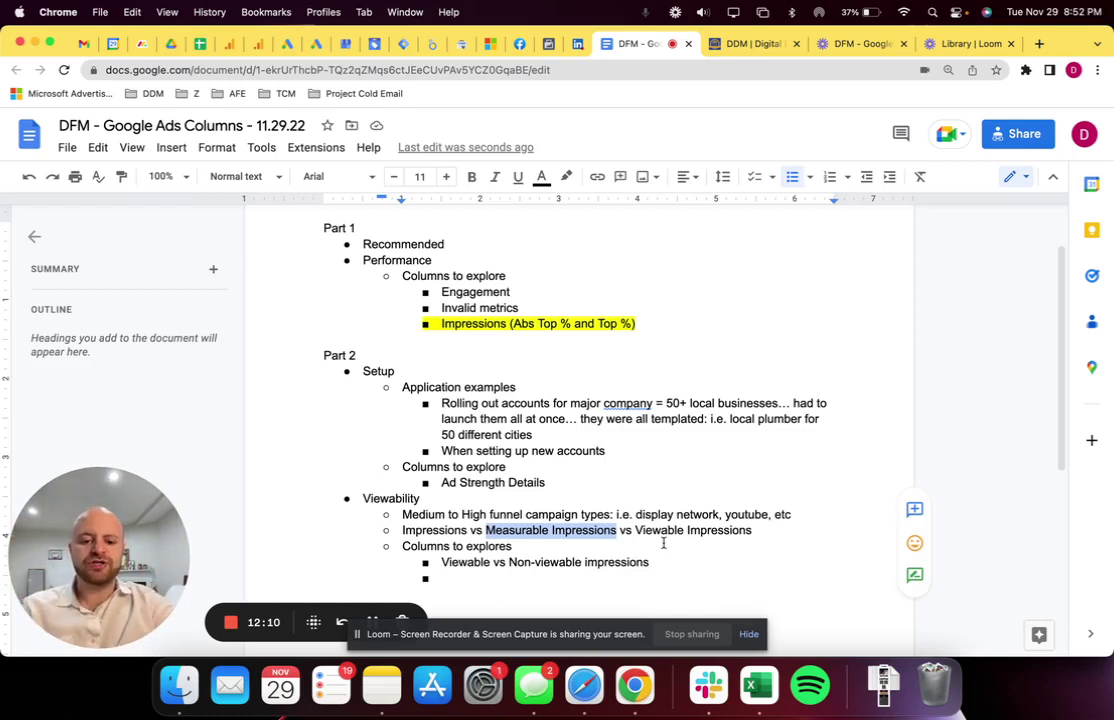
pyautogui.moveTo(756, 531); pyautogui.dragTo(487, 531)
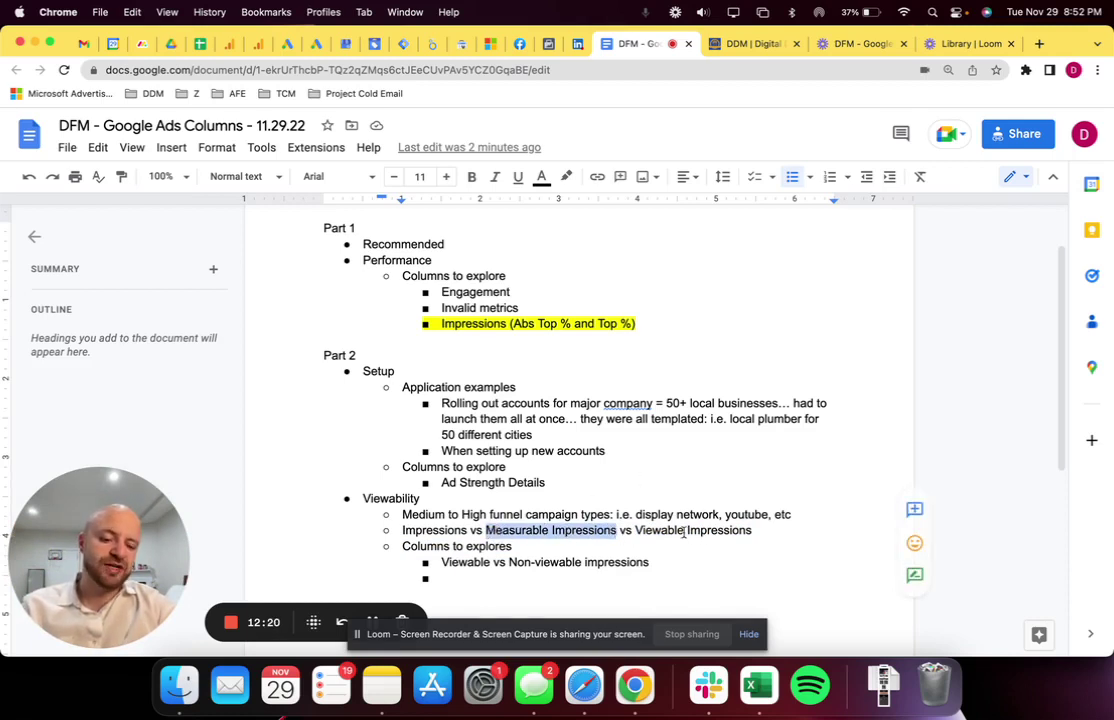
# Replace both occurrences of "vs" in the Impressions comparison bullet with "—>" arrows
pyautogui.click(486, 531)
pyautogui.press('BackSpace')
pyautogui.press('BackSpace')
pyautogui.press('BackSpace')
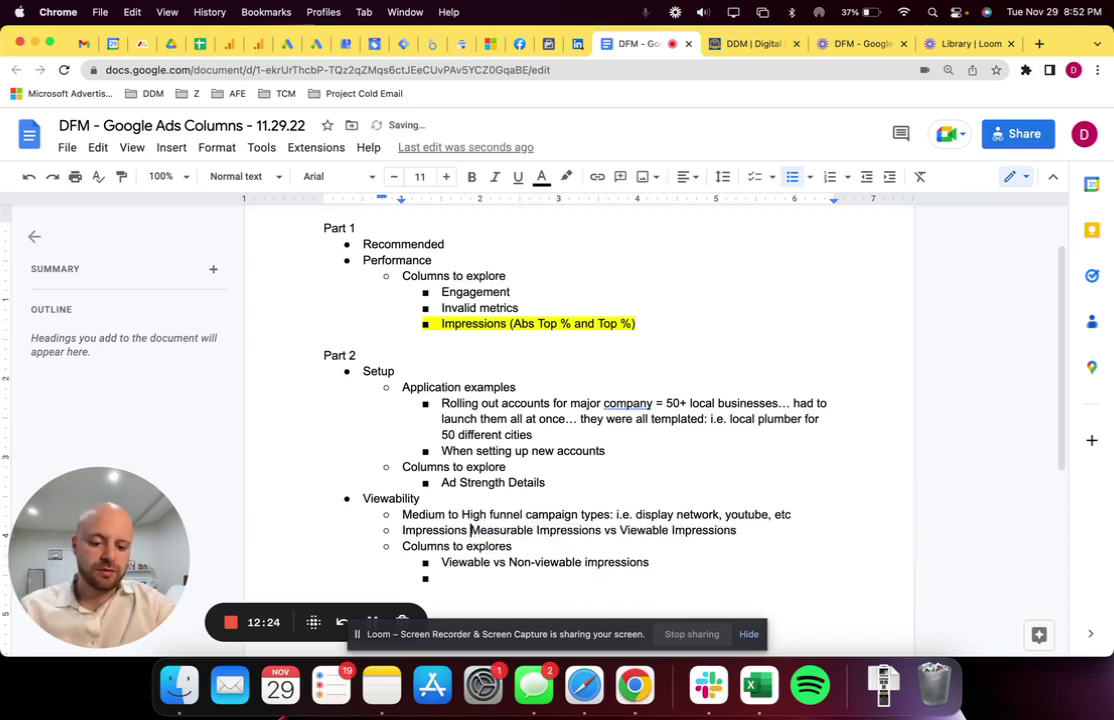
pyautogui.write('-->')
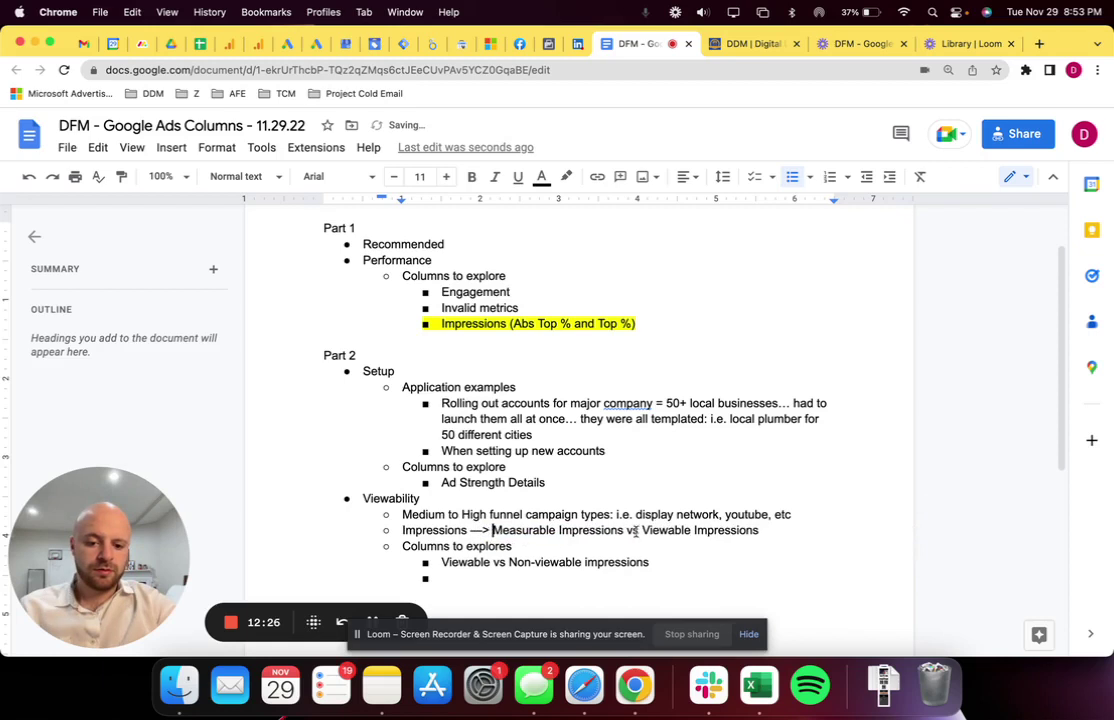
pyautogui.click(632, 531)
pyautogui.press('Delete')
pyautogui.press('Delete')
pyautogui.press('BackSpace')
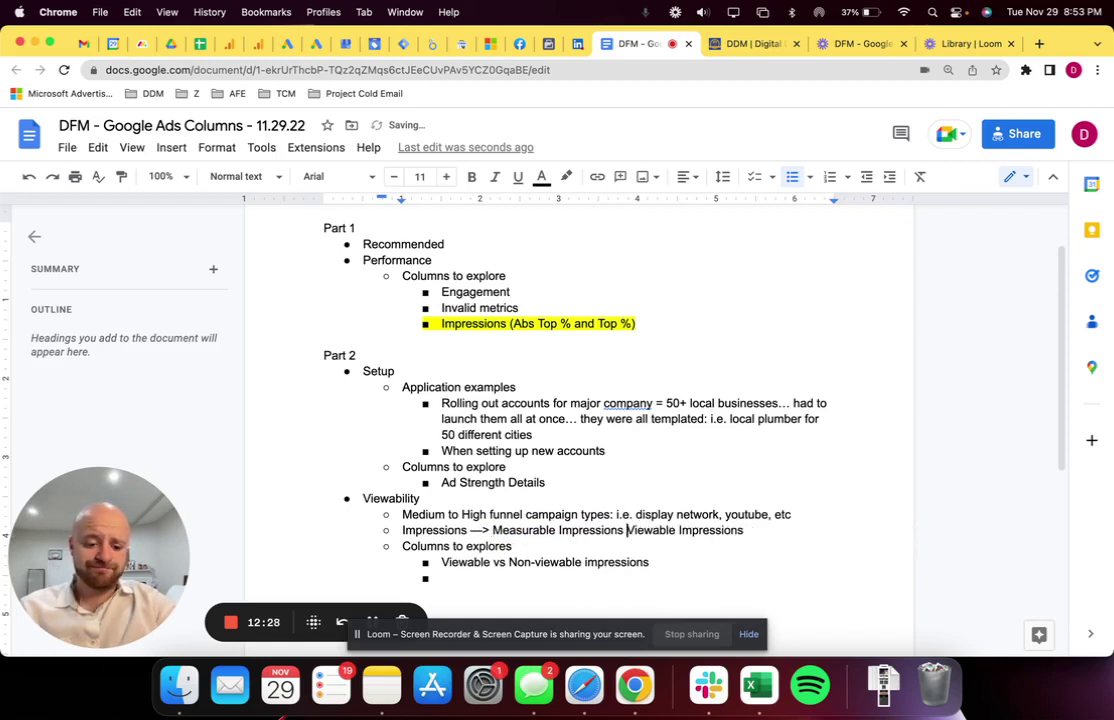
pyautogui.write('-->')
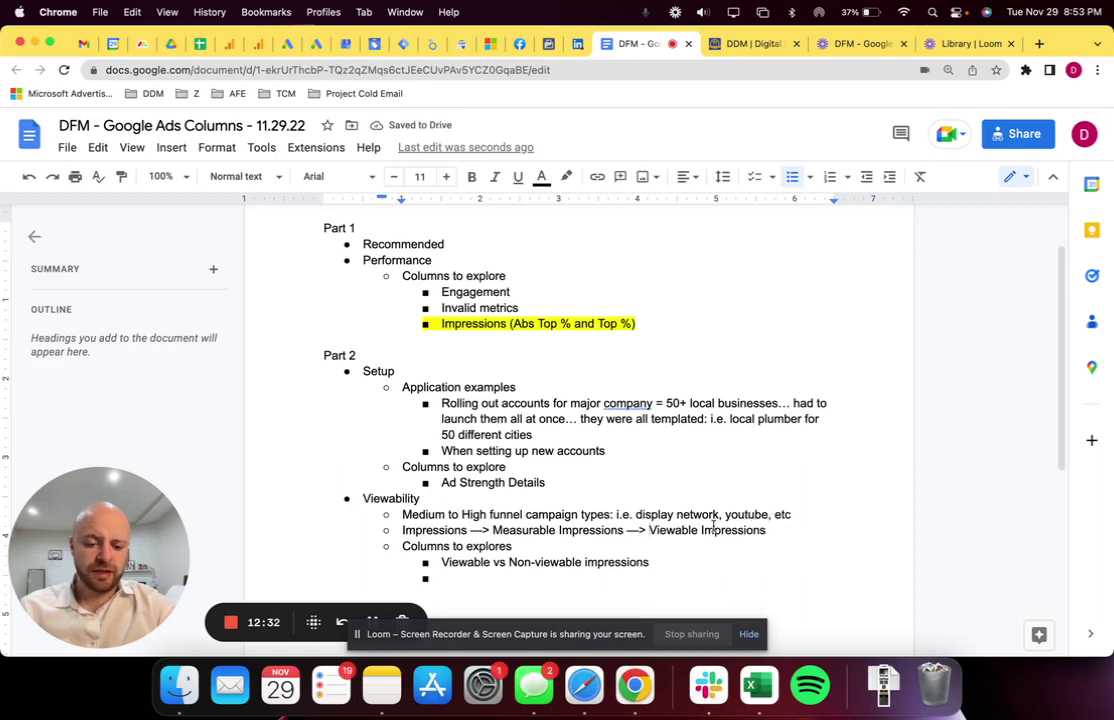
# Highlight the whole Impressions, Measurable Impressions and Viewable Impressions bullet in yellow
pyautogui.tripleClick(558, 534)
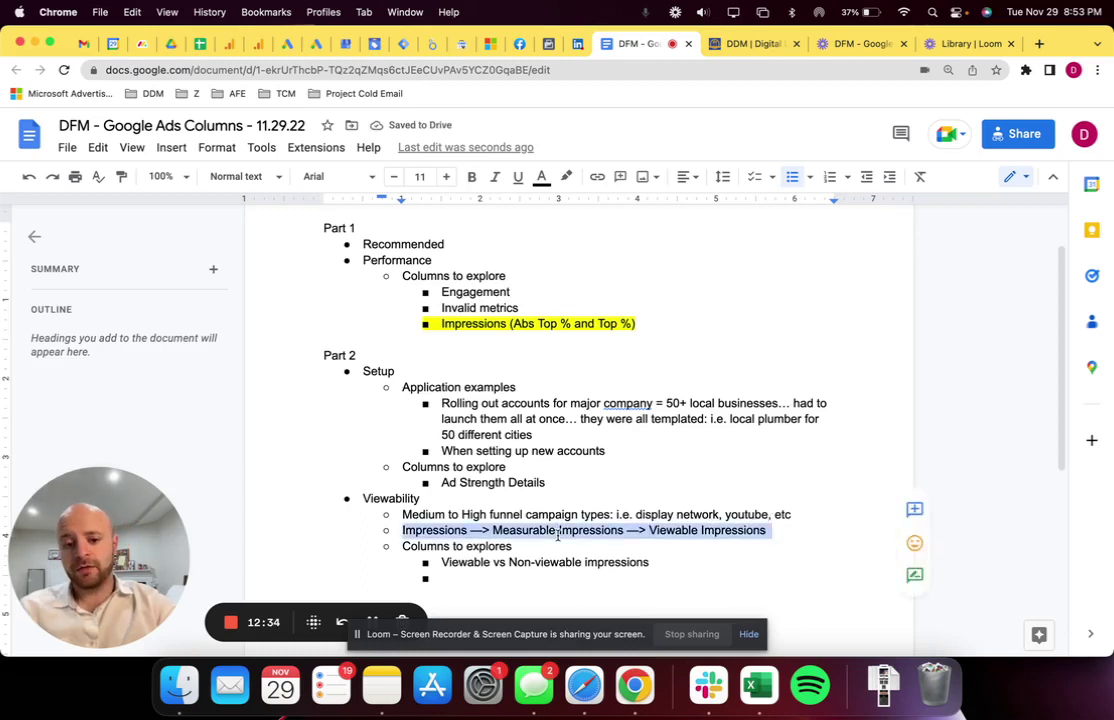
pyautogui.click(566, 176)
pyautogui.click(626, 250)
pyautogui.click(659, 497)
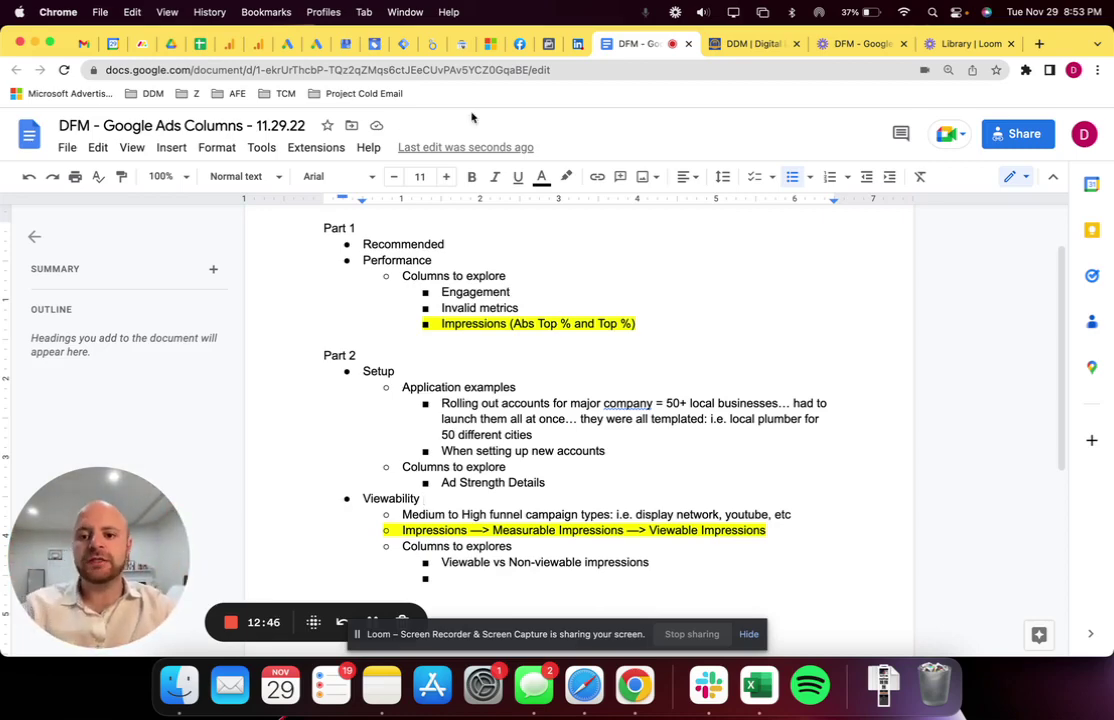
# Examine the Viewability column definitions in Google Ads, including Avg. viewable CPM and Viewable impr. distrib., and return to the Google Docs outline
pyautogui.click(287, 43)
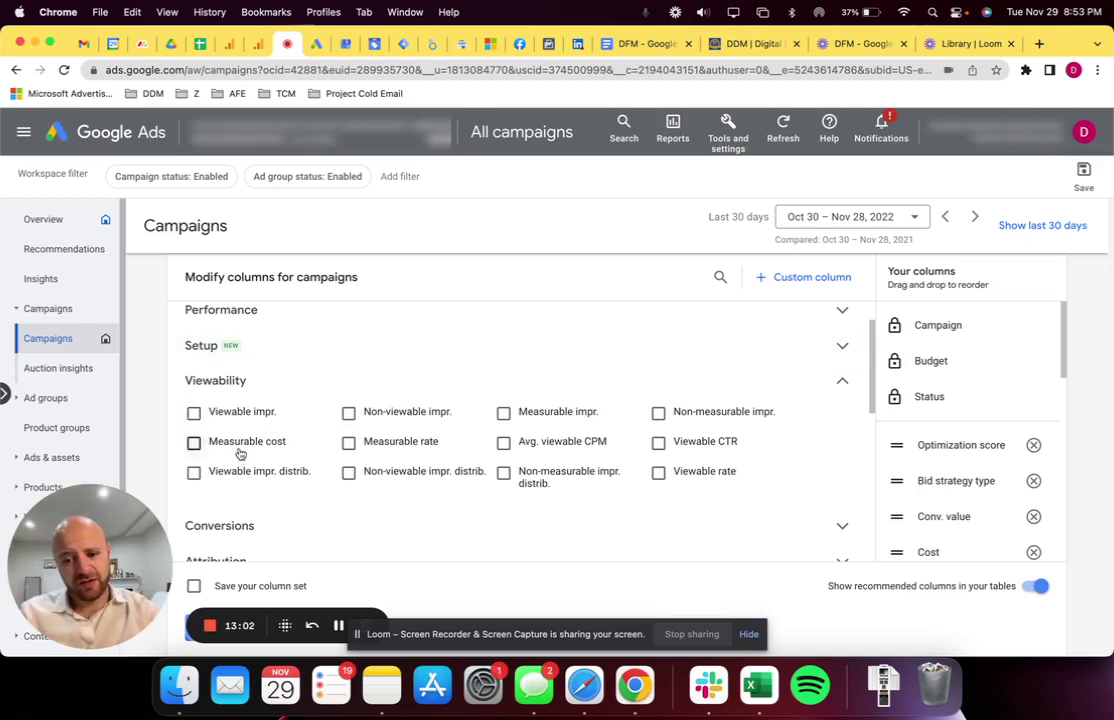
pyautogui.moveTo(240, 454)
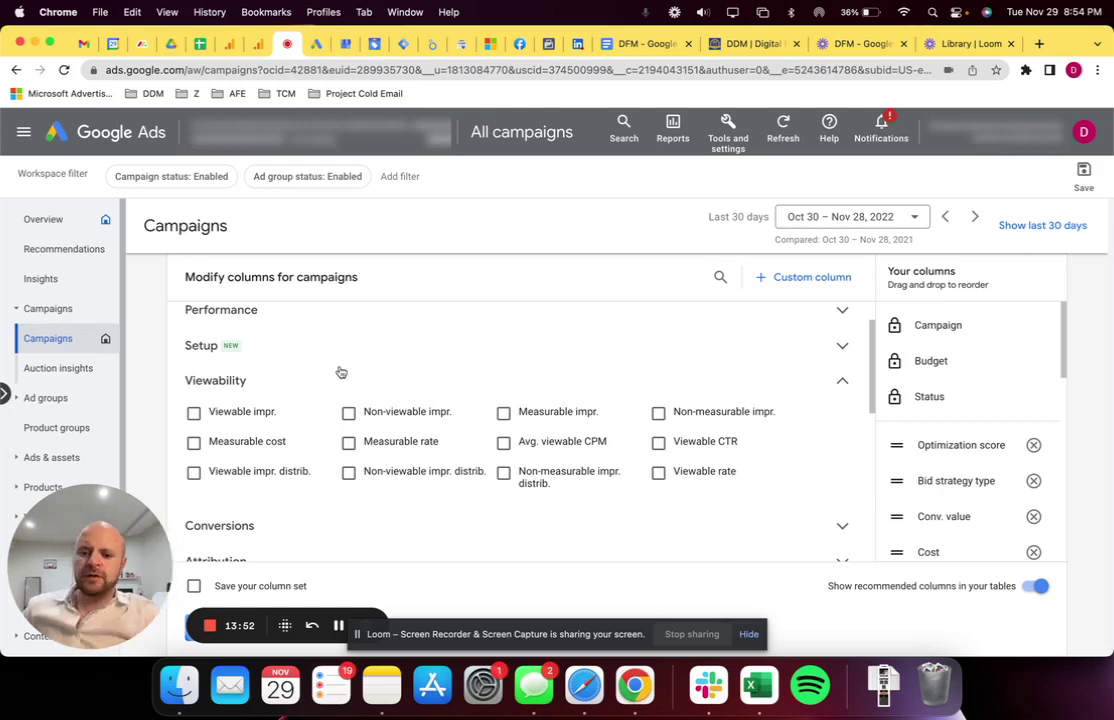
pyautogui.moveTo(404, 449)
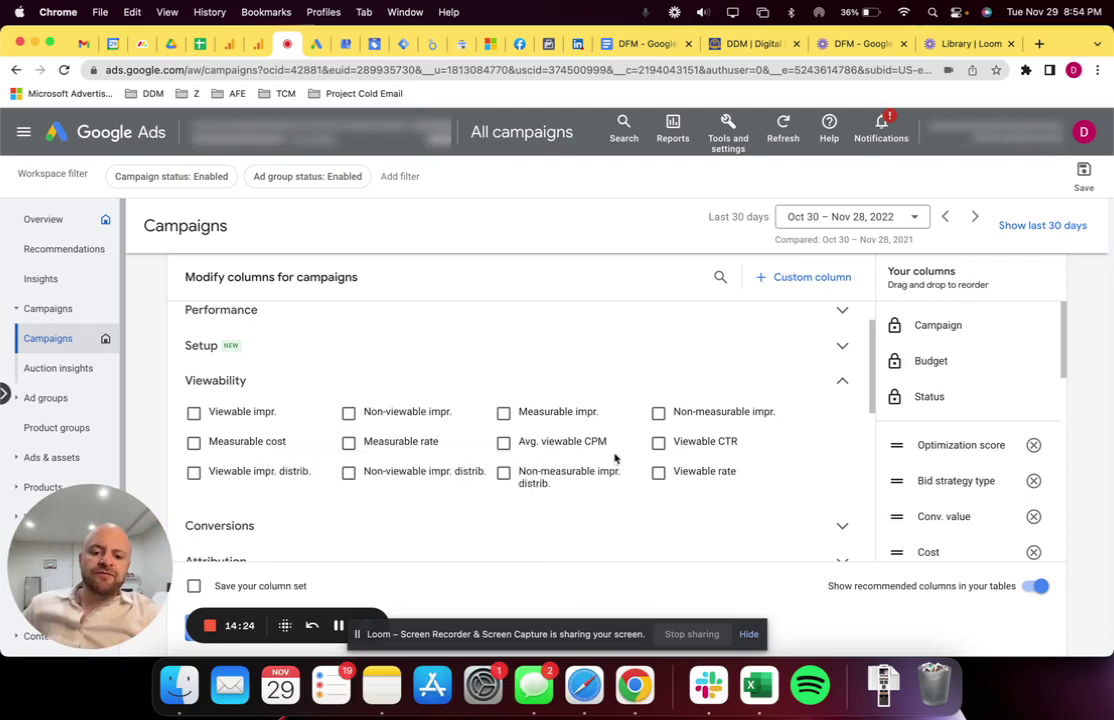
pyautogui.moveTo(599, 453)
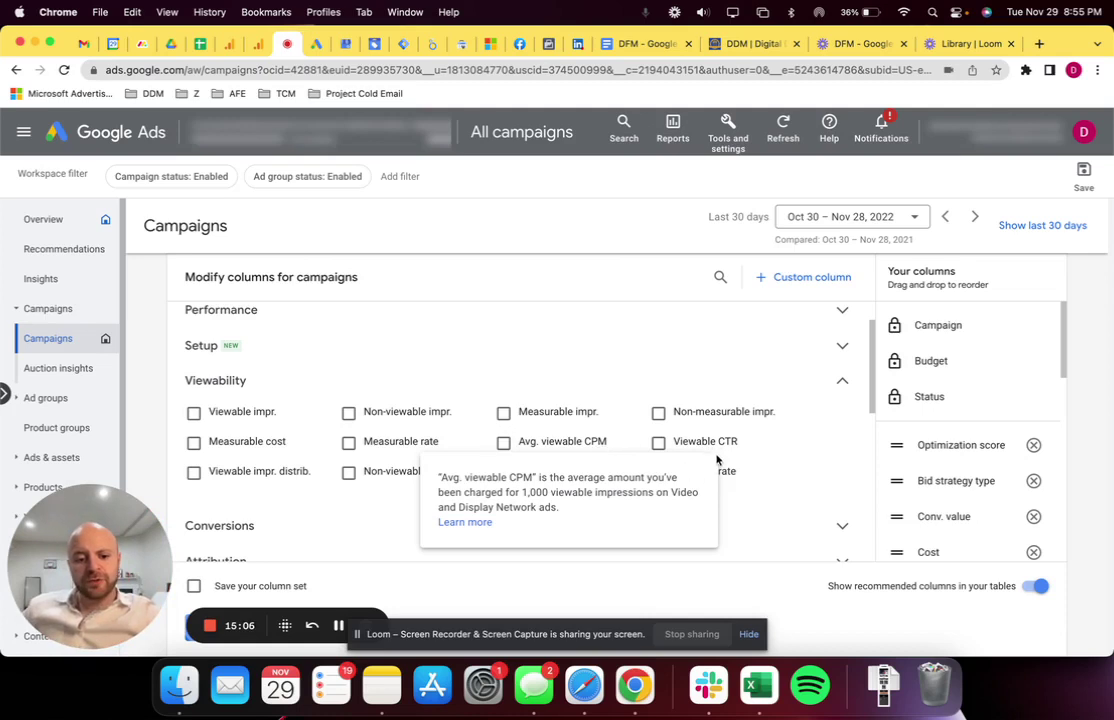
pyautogui.moveTo(725, 452)
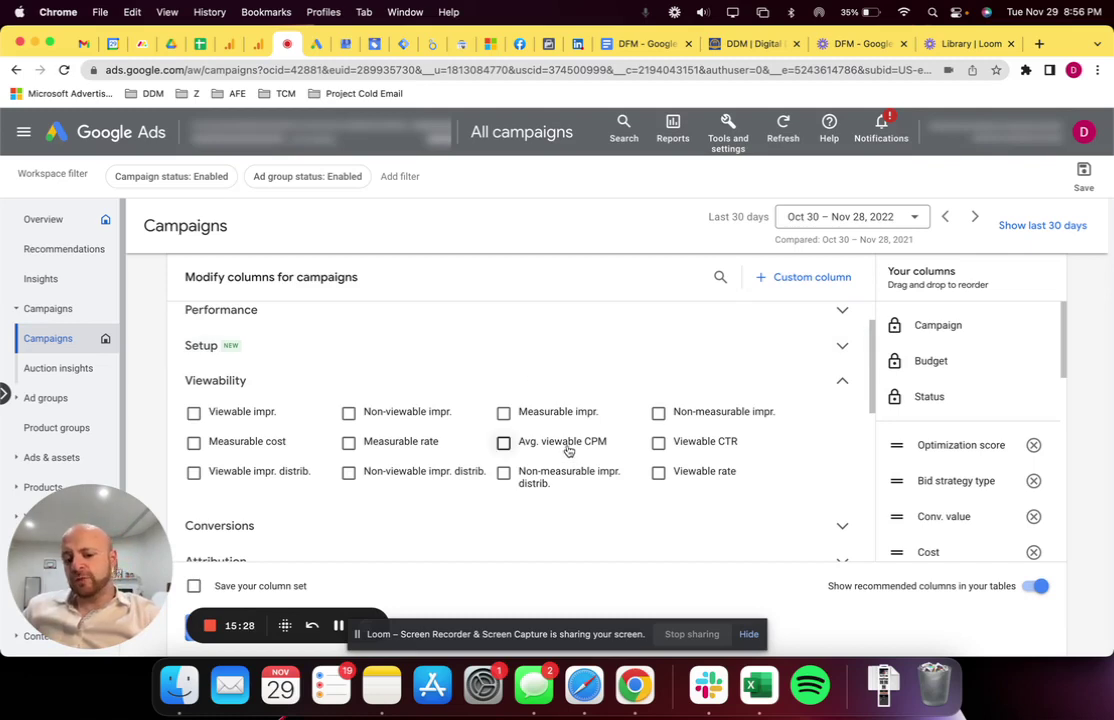
pyautogui.moveTo(568, 451)
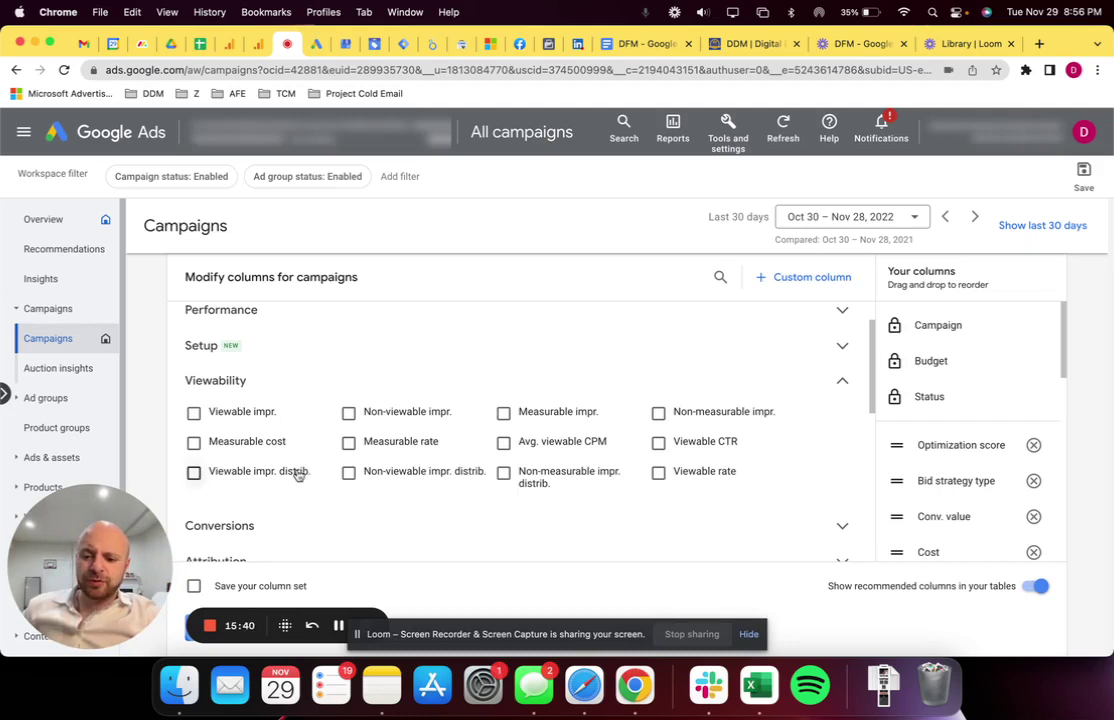
pyautogui.moveTo(298, 472)
pyautogui.scroll(-3, 298, 472)
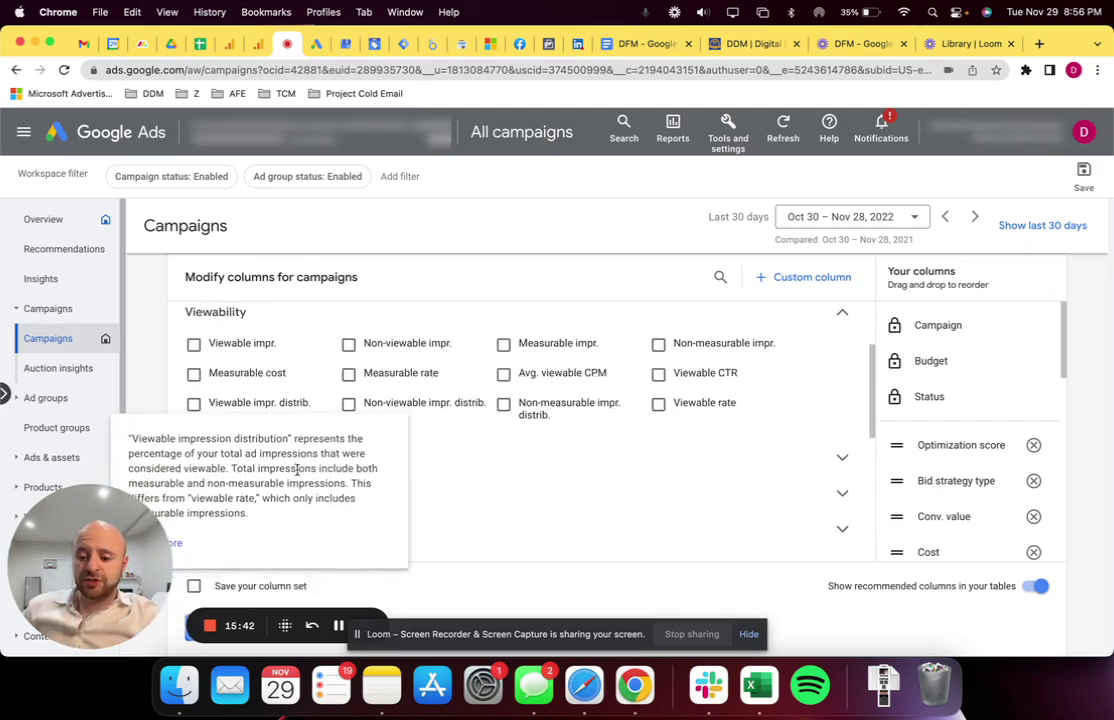
pyautogui.moveTo(86, 545); pyautogui.dragTo(88, 205)
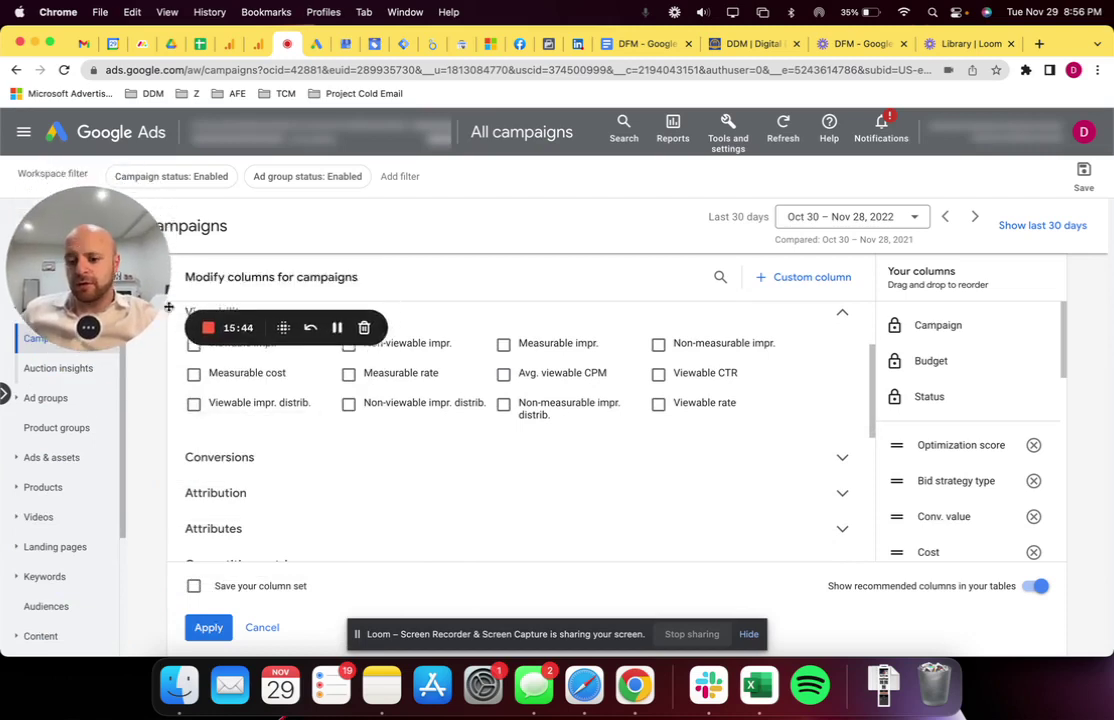
pyautogui.moveTo(268, 401)
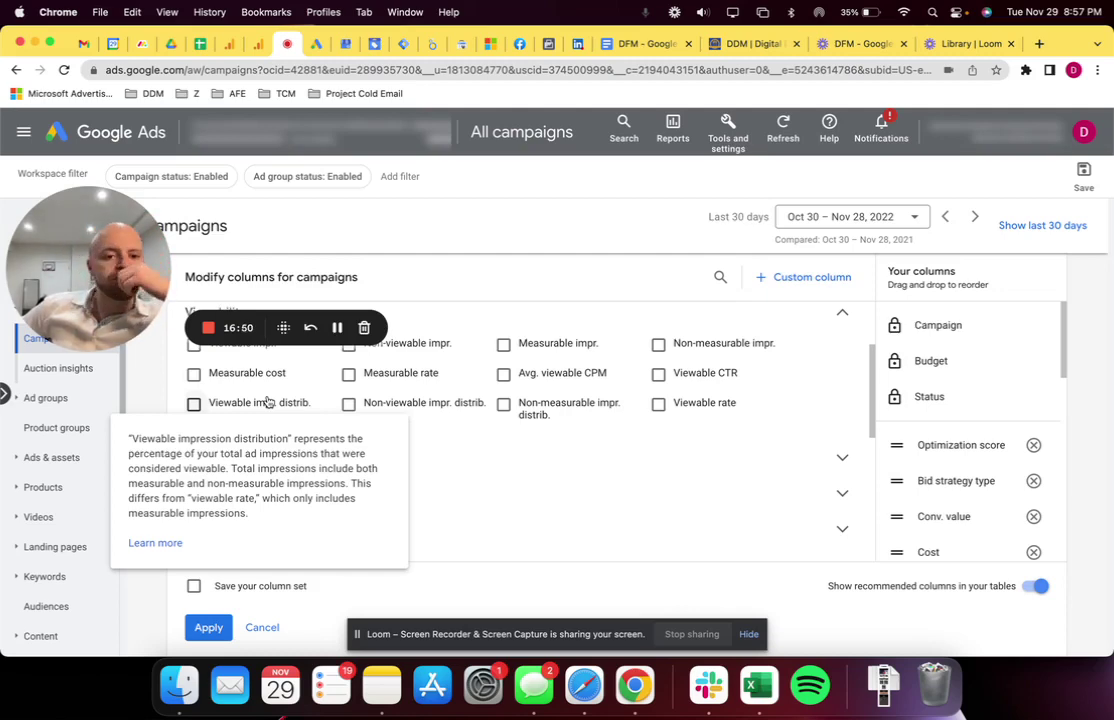
pyautogui.click(645, 43)
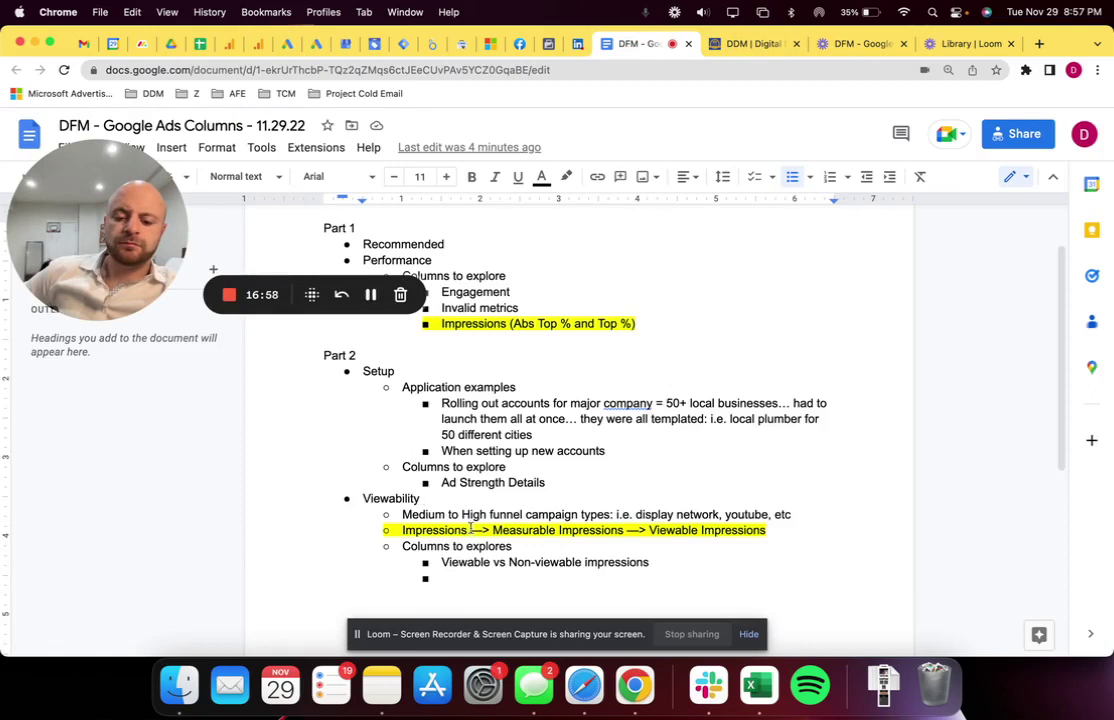
pyautogui.click(626, 531)
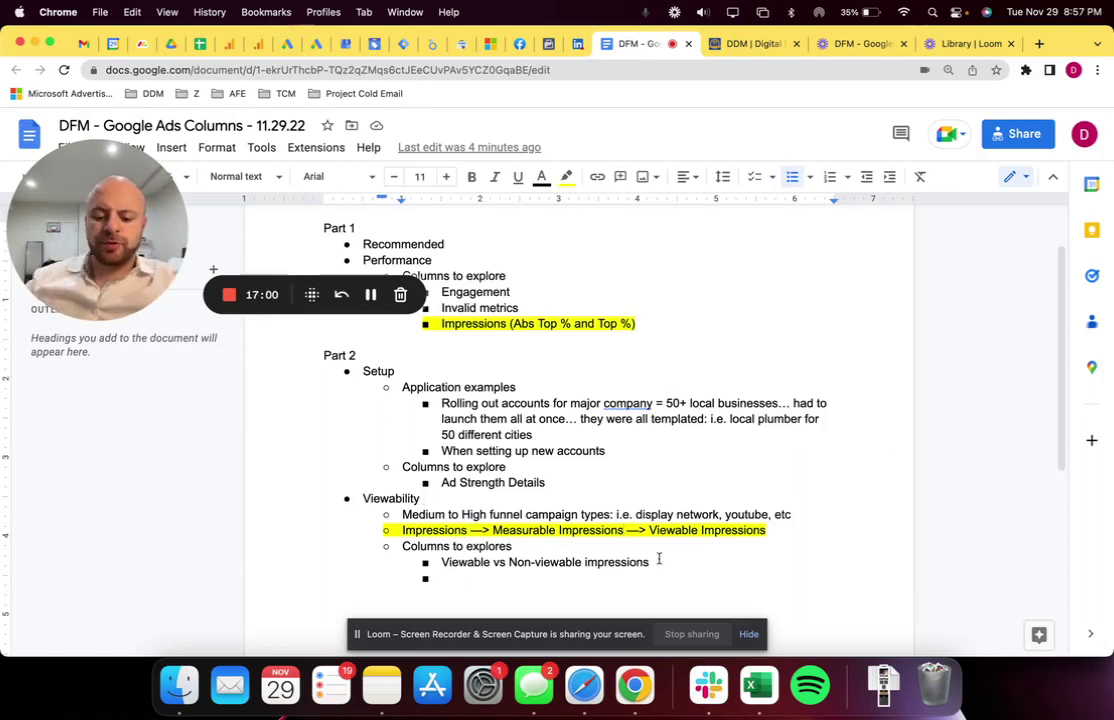
pyautogui.write('(w')
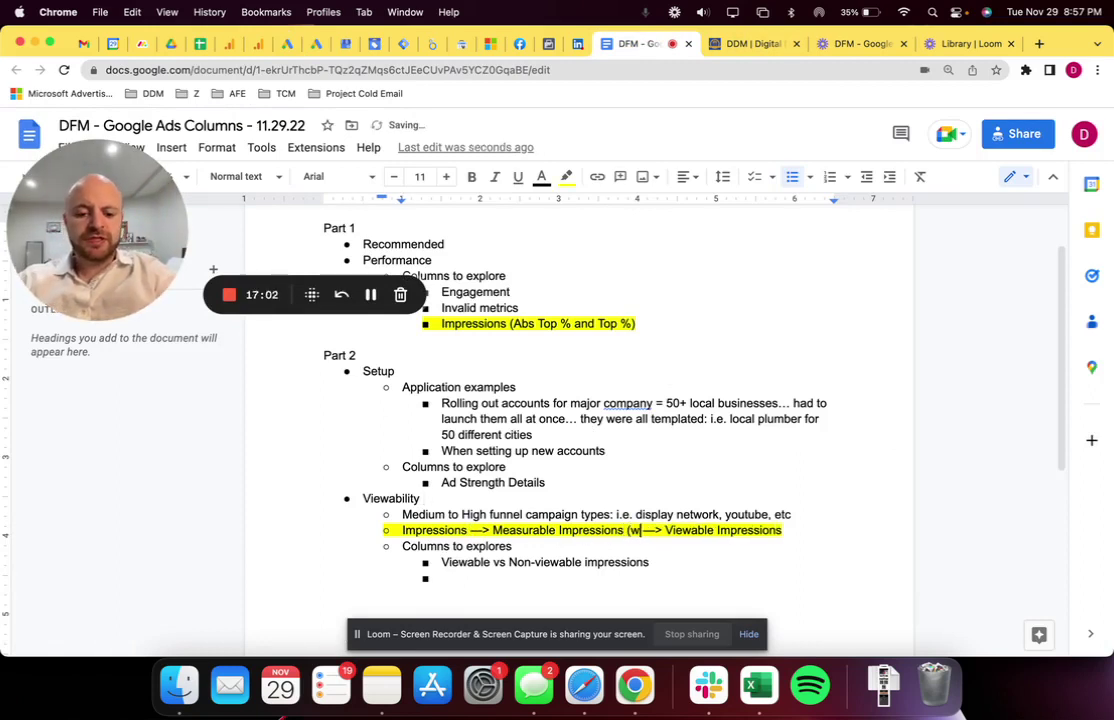
pyautogui.press('BackSpace')
pyautogui.press('BackSpace')
pyautogui.press('BackSpace')
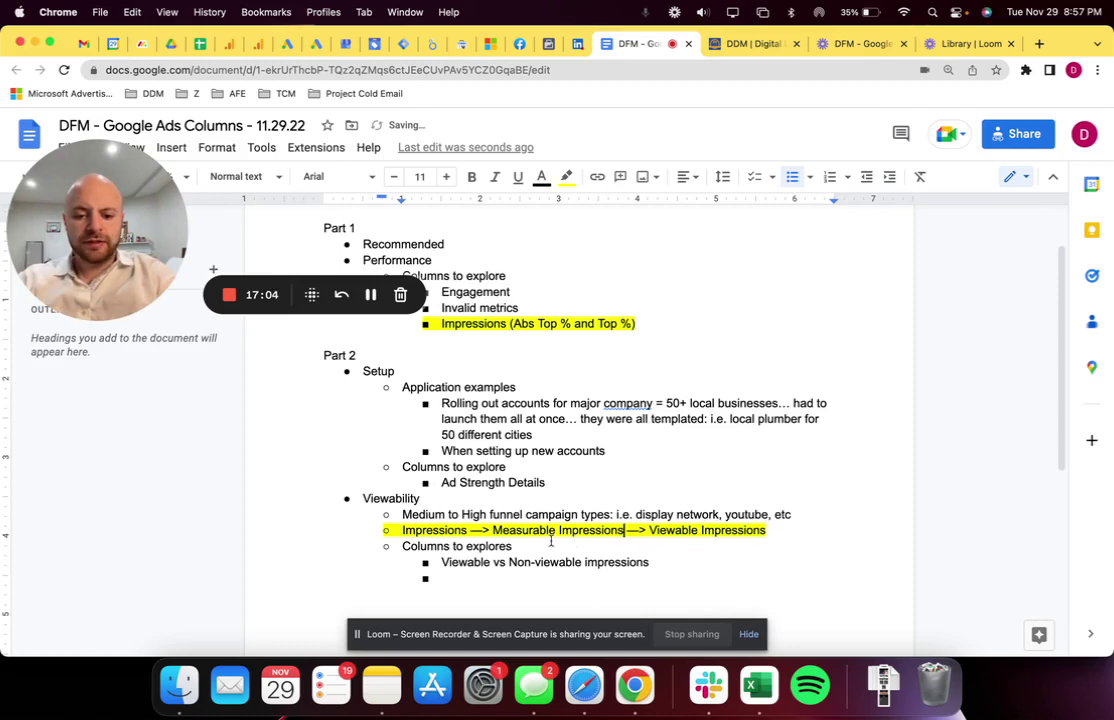
# Remove the first arrow from the highlighted Viewability bullet and split "Impressions" from "Measurable Impressions" into separate bullets
pyautogui.click(490, 529)
pyautogui.press('BackSpace')
pyautogui.press('BackSpace')
pyautogui.press('BackSpace')
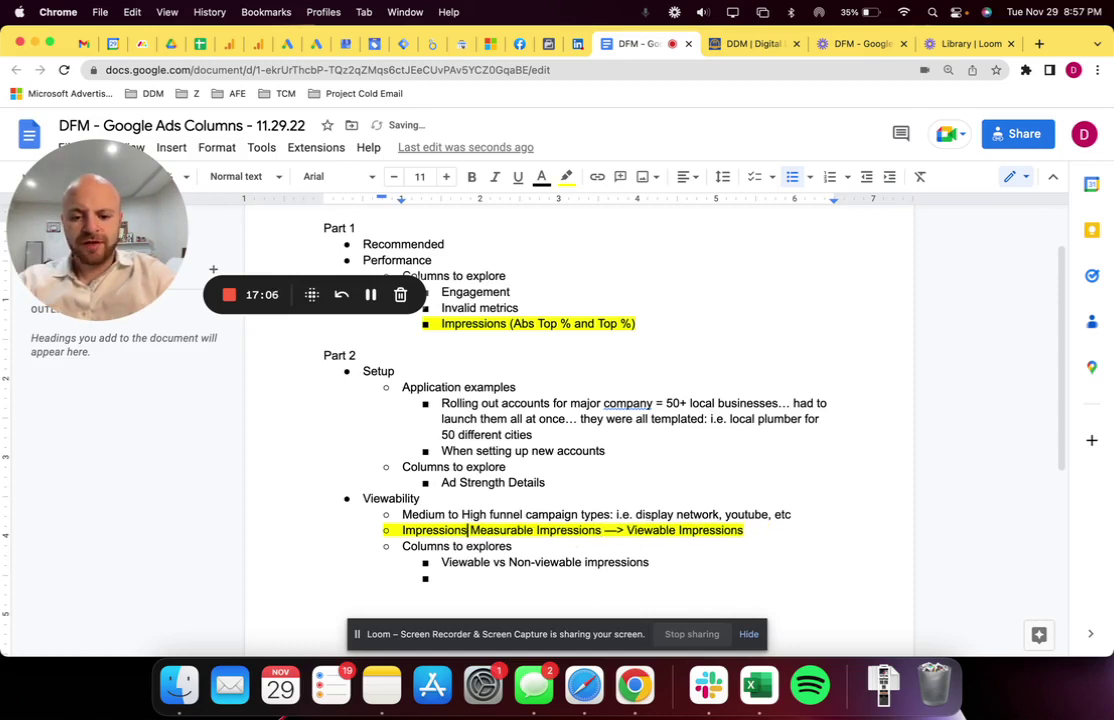
pyautogui.press('Return')
pyautogui.press('Up')
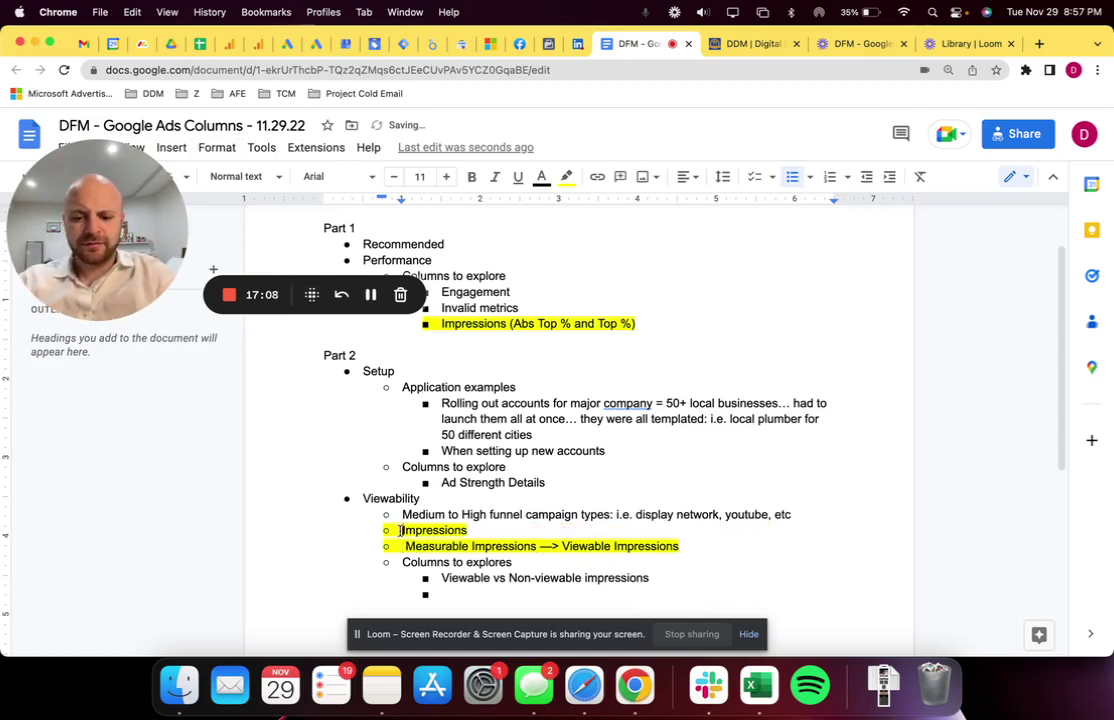
# Insert an "Impression definitions" bullet above Impressions and nest Impressions beneath it as a sub-bullet
pyautogui.write('Impression ')
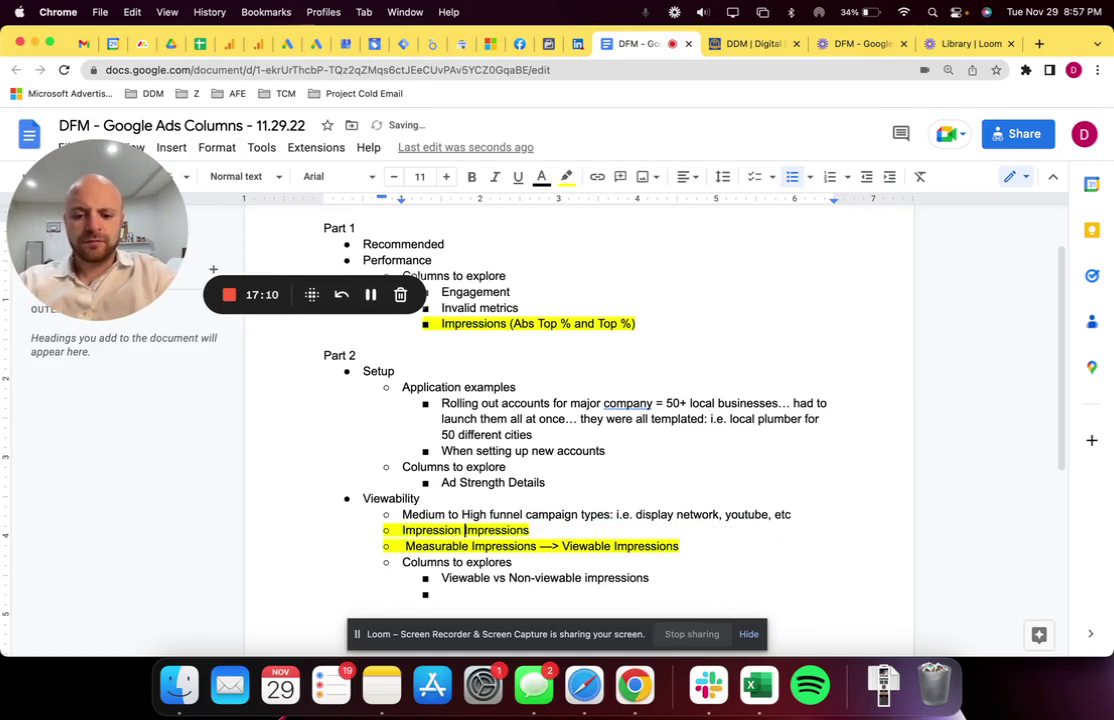
pyautogui.write('definitions')
pyautogui.press('Return')
pyautogui.press('Tab')
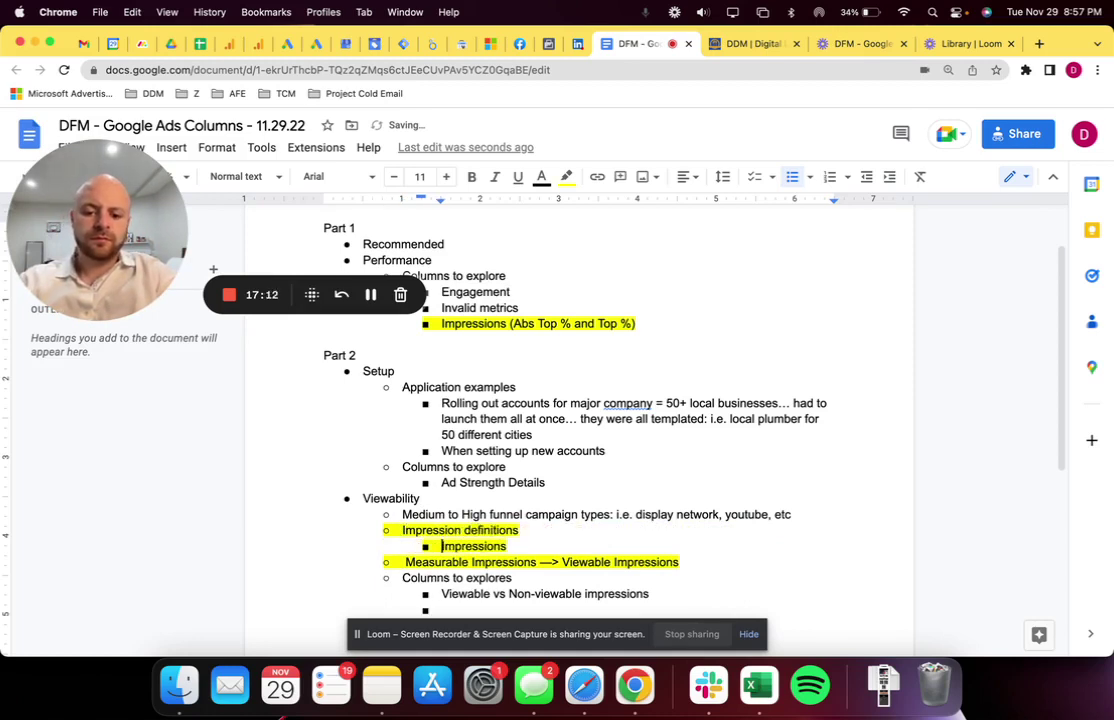
# Remove the remaining arrow after Measurable Impressions and place Viewable Impressions in its own sub-bullet one level deeper
pyautogui.click(385, 559)
pyautogui.press('Tab')
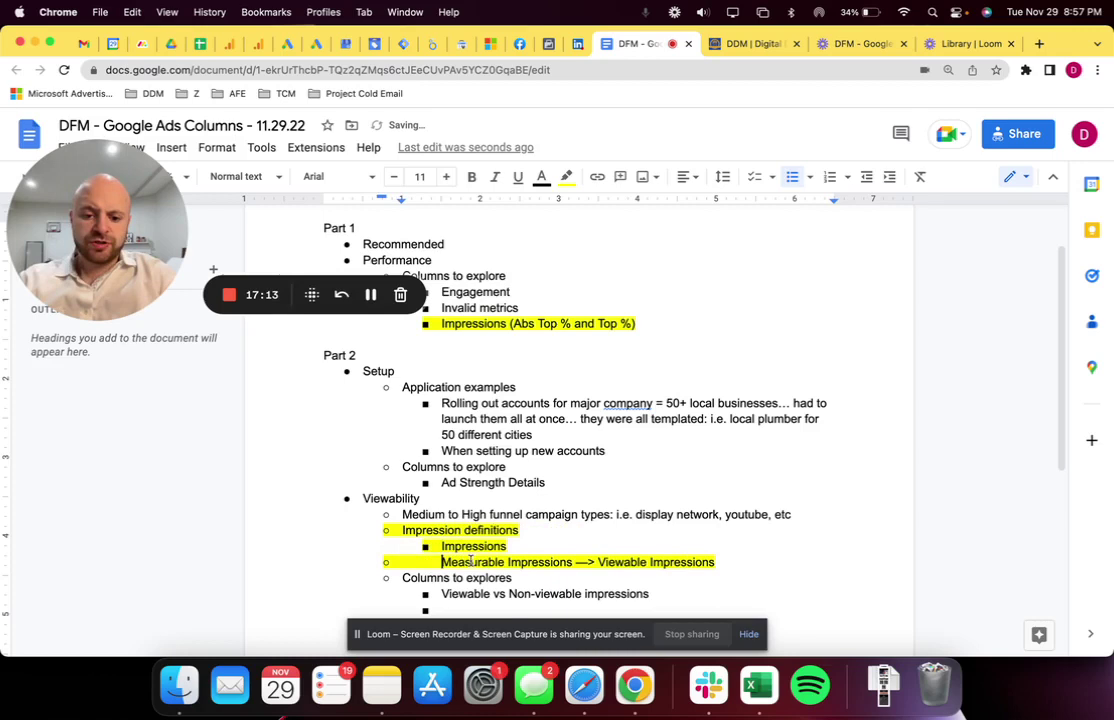
pyautogui.click(598, 562)
pyautogui.press('BackSpace')
pyautogui.press('BackSpace')
pyautogui.press('BackSpace')
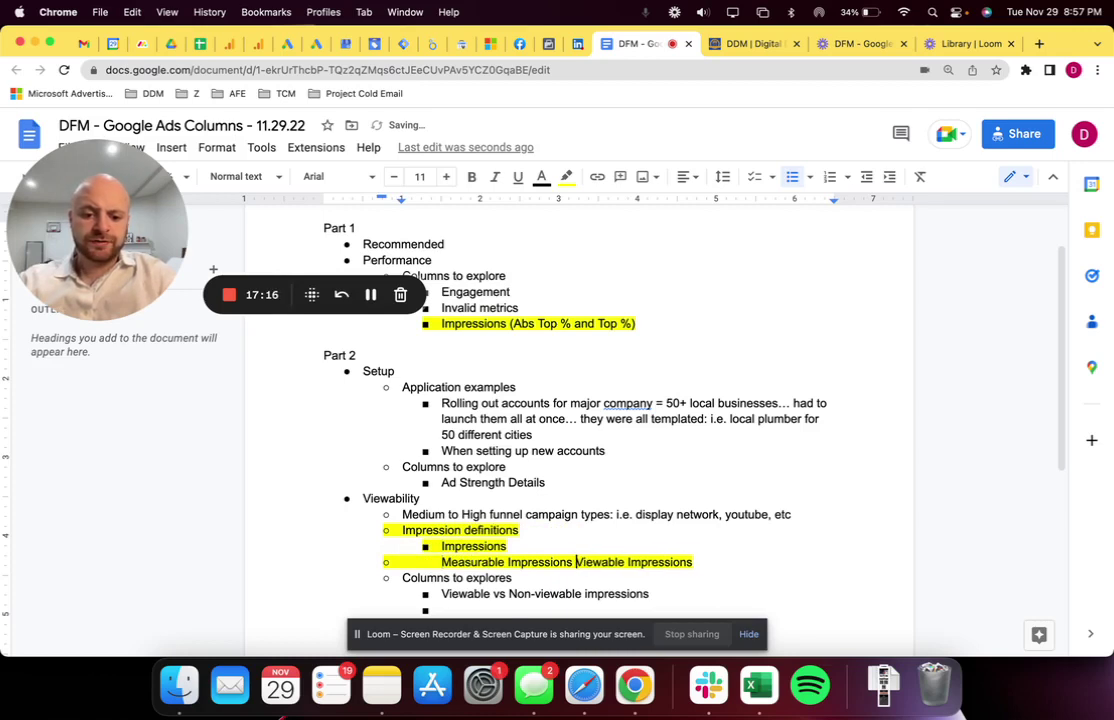
pyautogui.press('Return')
pyautogui.press('Tab')
# Clear the extra indentation before Measurable Impressions and make it a sub-bullet of Impression definitions, aligned with Impressions and Viewable Impressions
pyautogui.click(438, 563)
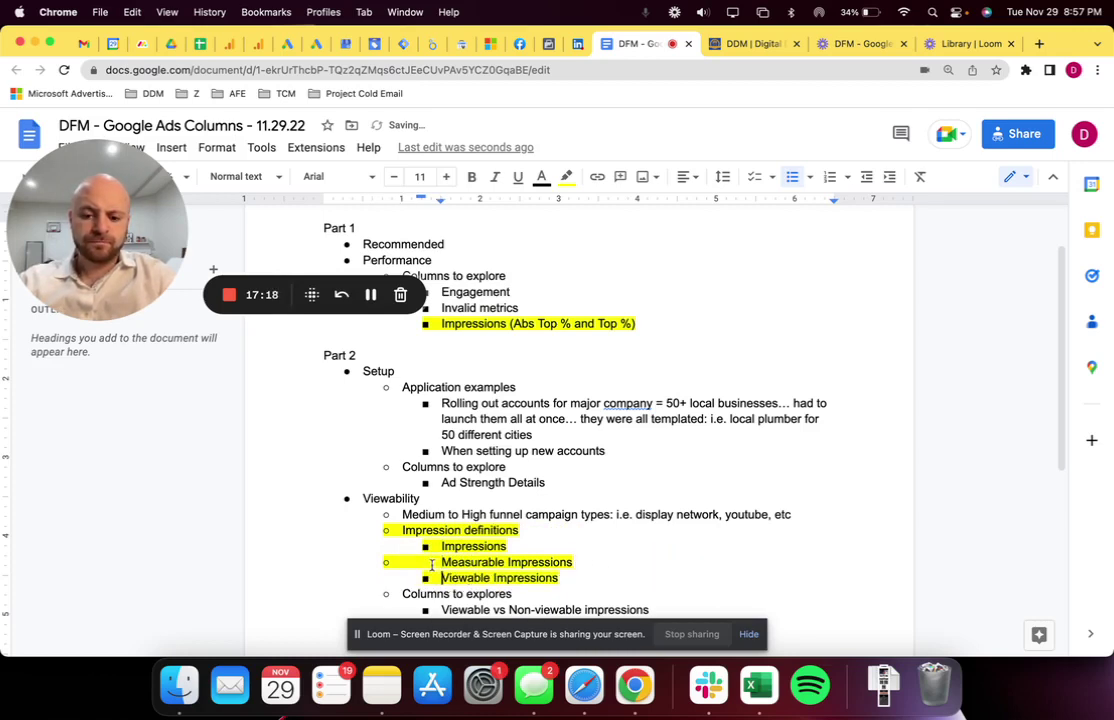
pyautogui.press('BackSpace')
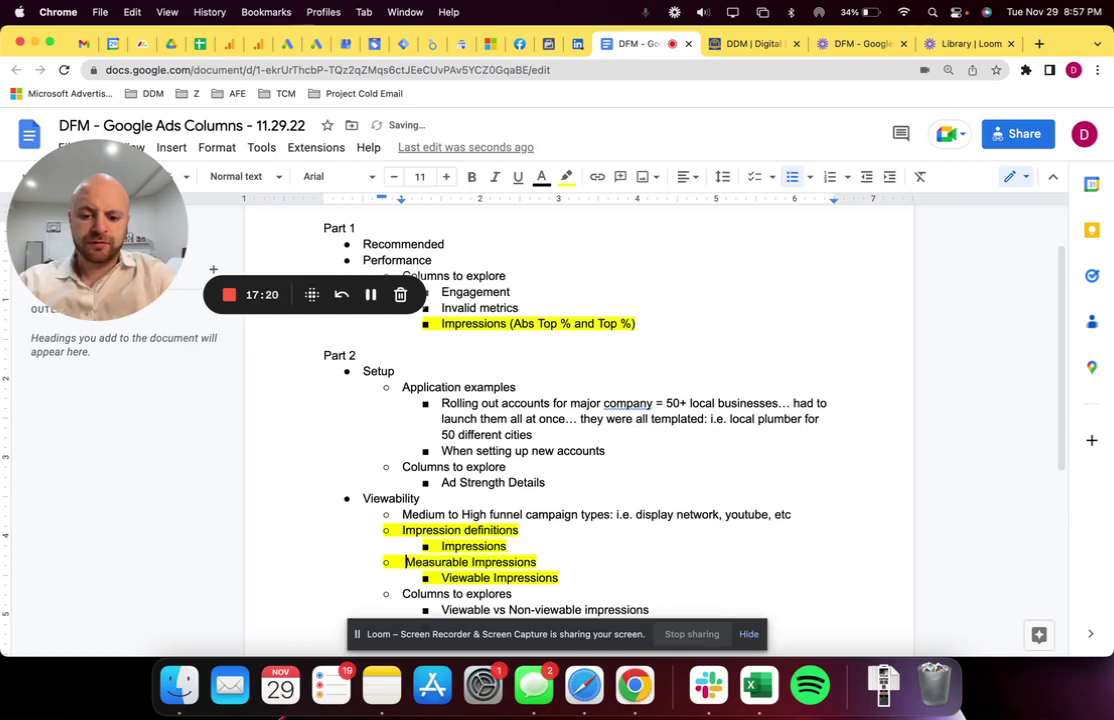
pyautogui.press('BackSpace')
pyautogui.press('BackSpace')
pyautogui.press('super+z')
pyautogui.press('super+z')
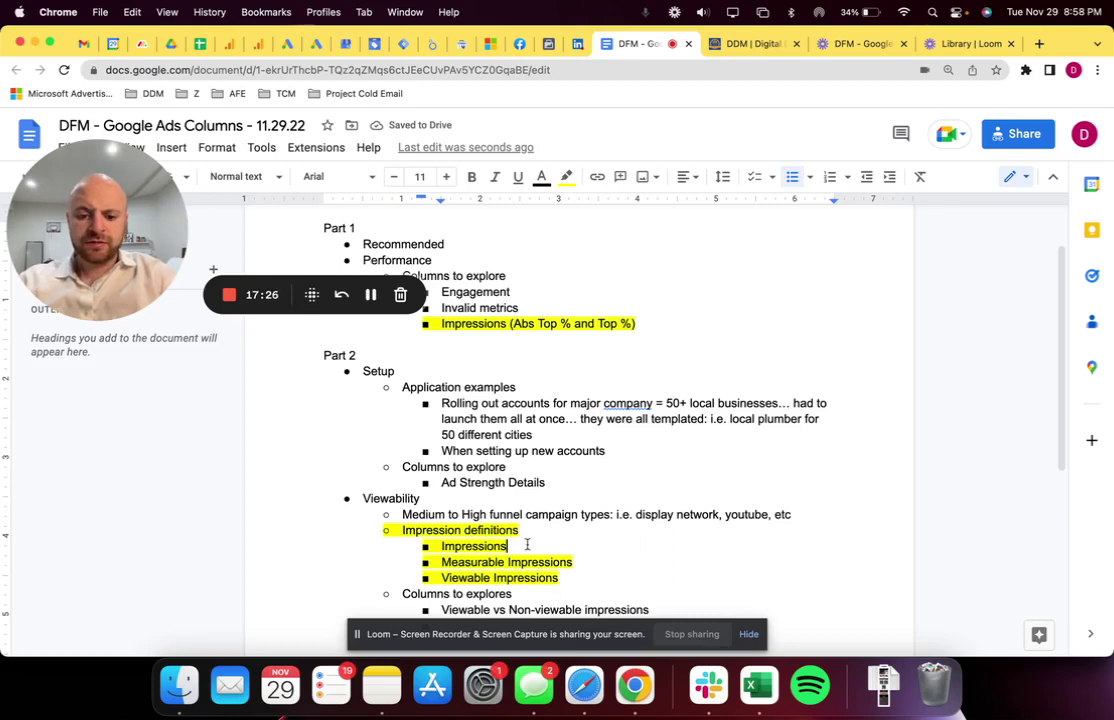
# Remove the yellow highlight from the Impressions, Measurable Impressions and Viewable Impressions sub-bullets
pyautogui.doubleClick(503, 530)
pyautogui.moveTo(559, 578); pyautogui.dragTo(428, 546)
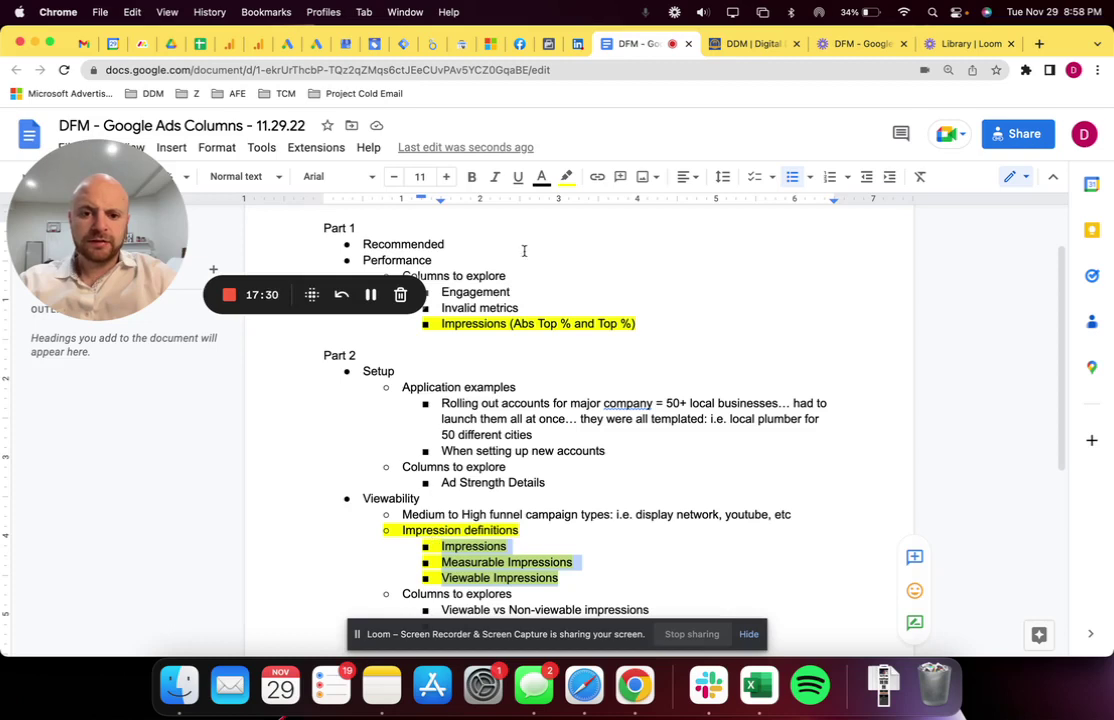
pyautogui.click(567, 177)
pyautogui.click(604, 211)
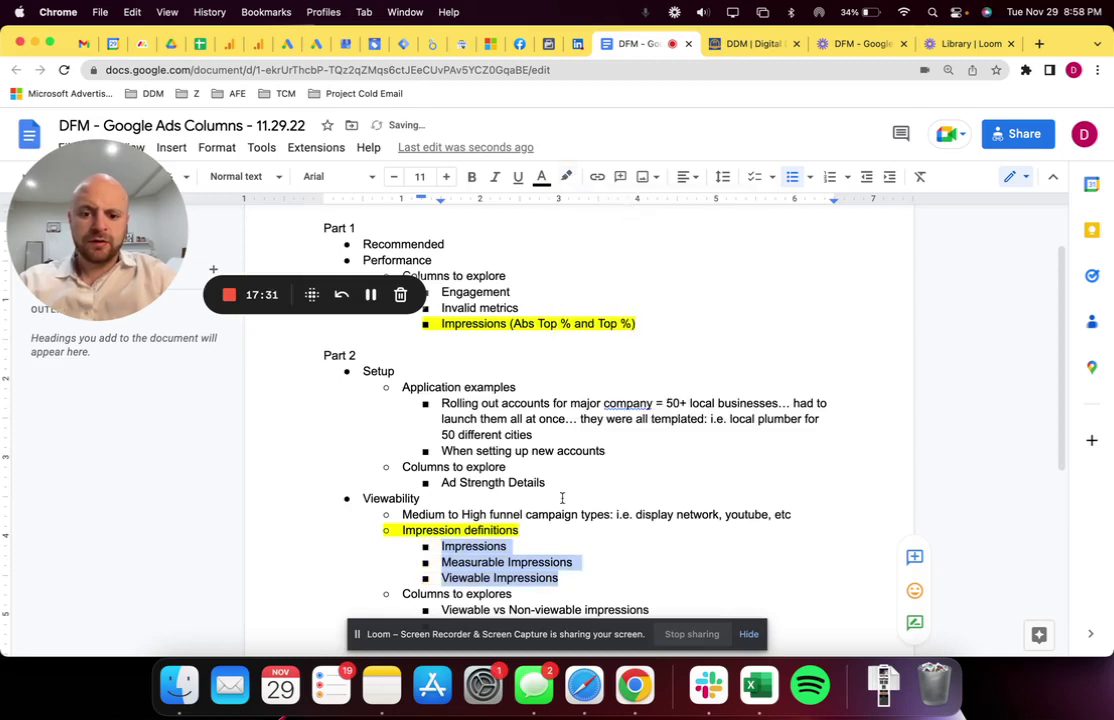
# Start a parenthetical definition after the Impressions sub-bullet with "(when an ad loads on the page"
pyautogui.click(516, 546)
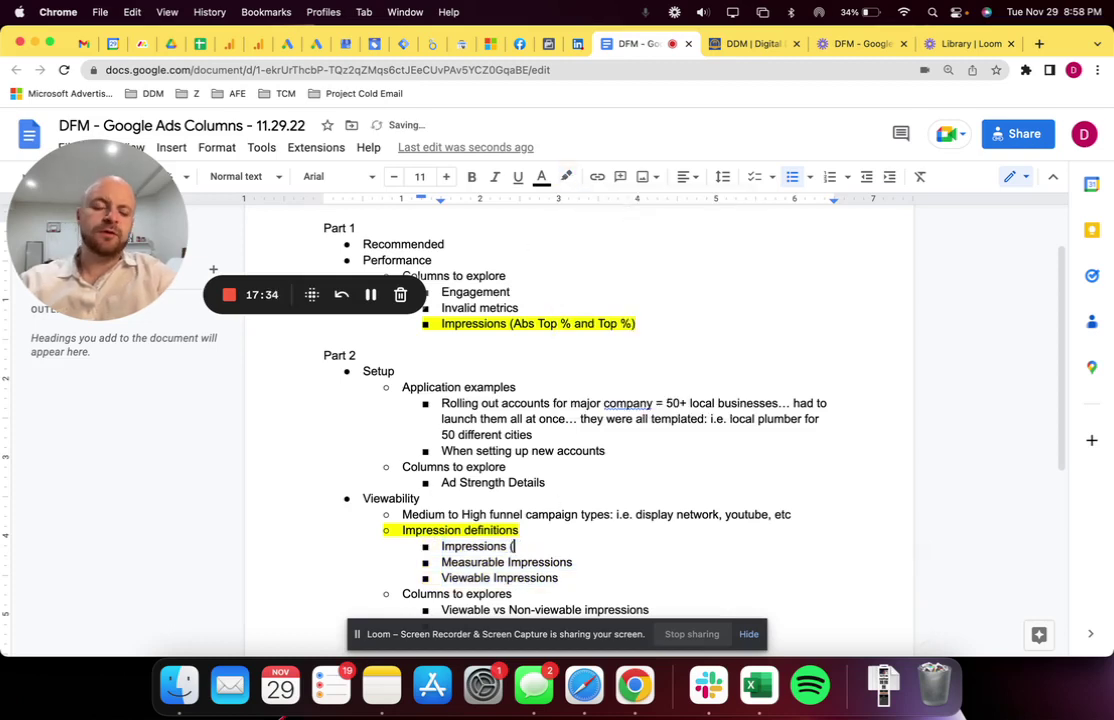
pyautogui.write('(when ')
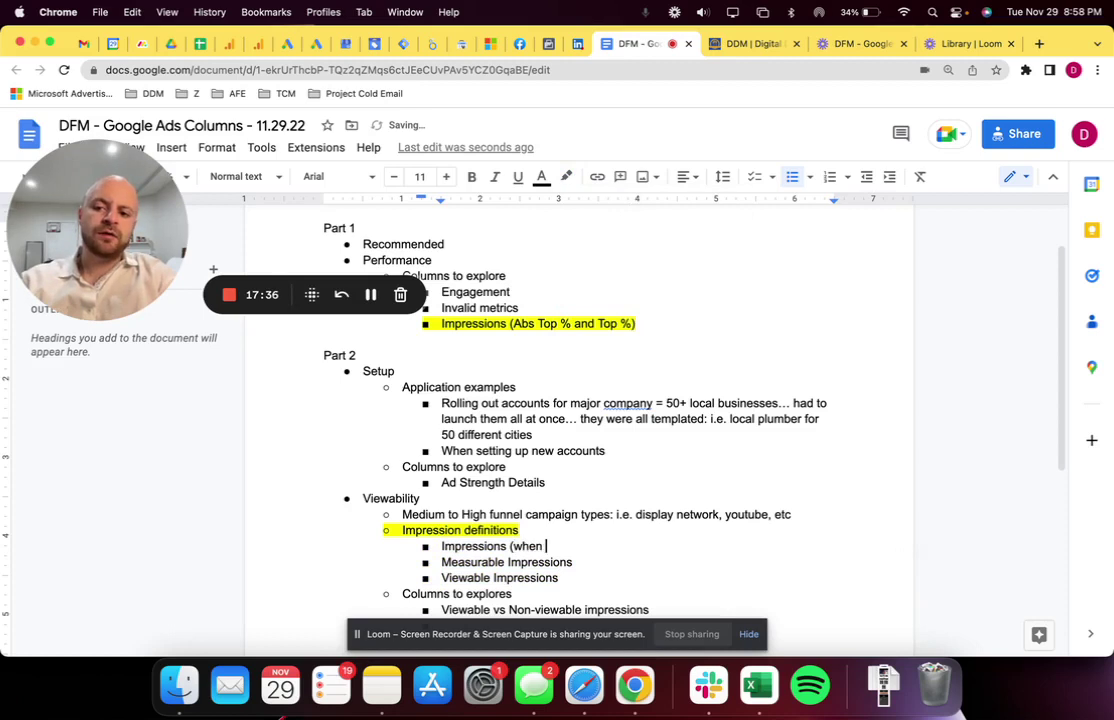
pyautogui.write('an ad loads on a')
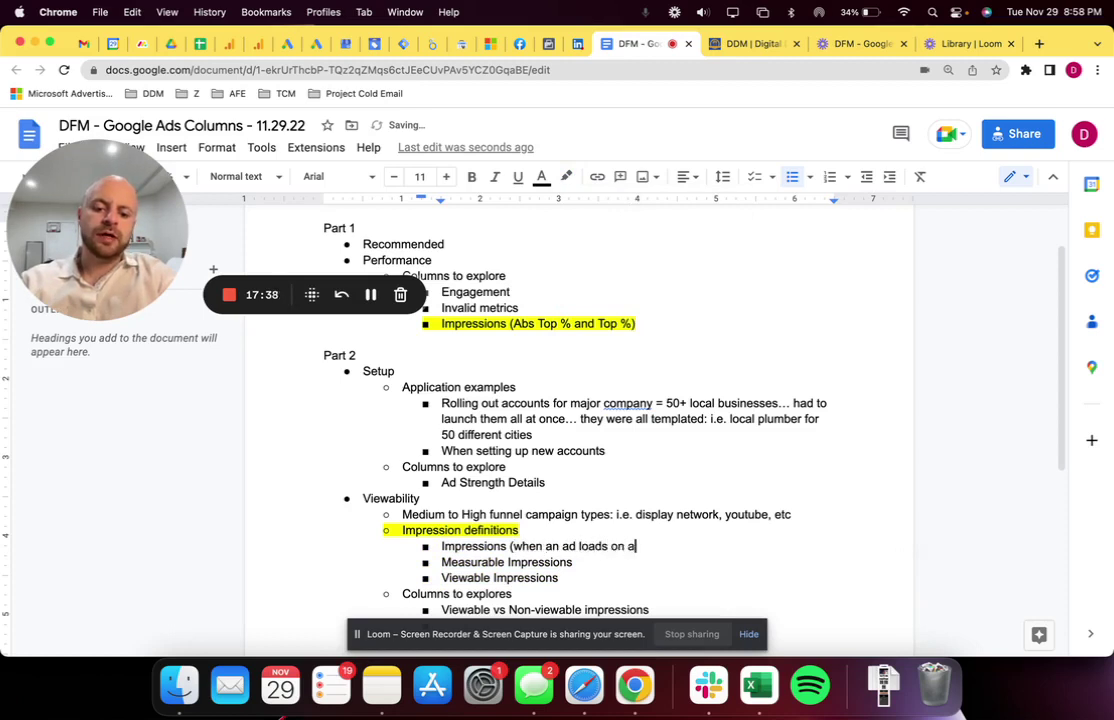
pyautogui.press('BackSpace')
pyautogui.write('the page')
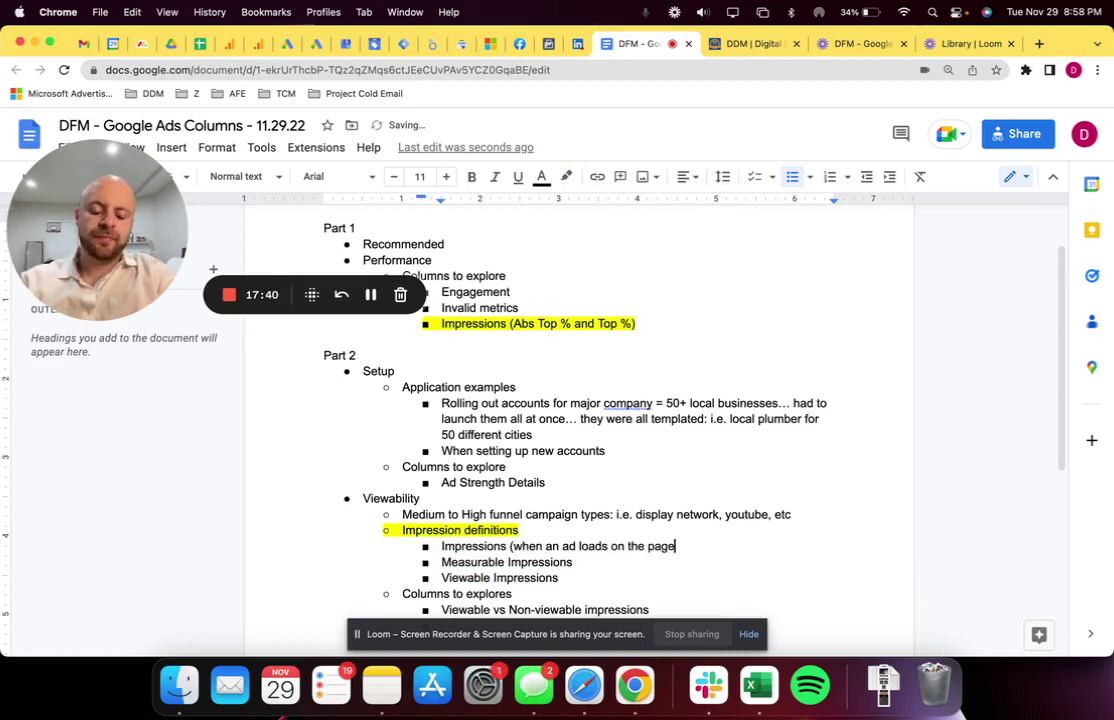
# Complete the Impressions definition with "; the user does not have to see it or click on it for the ad to be counted as an impression)"
pyautogui.write('; the user')
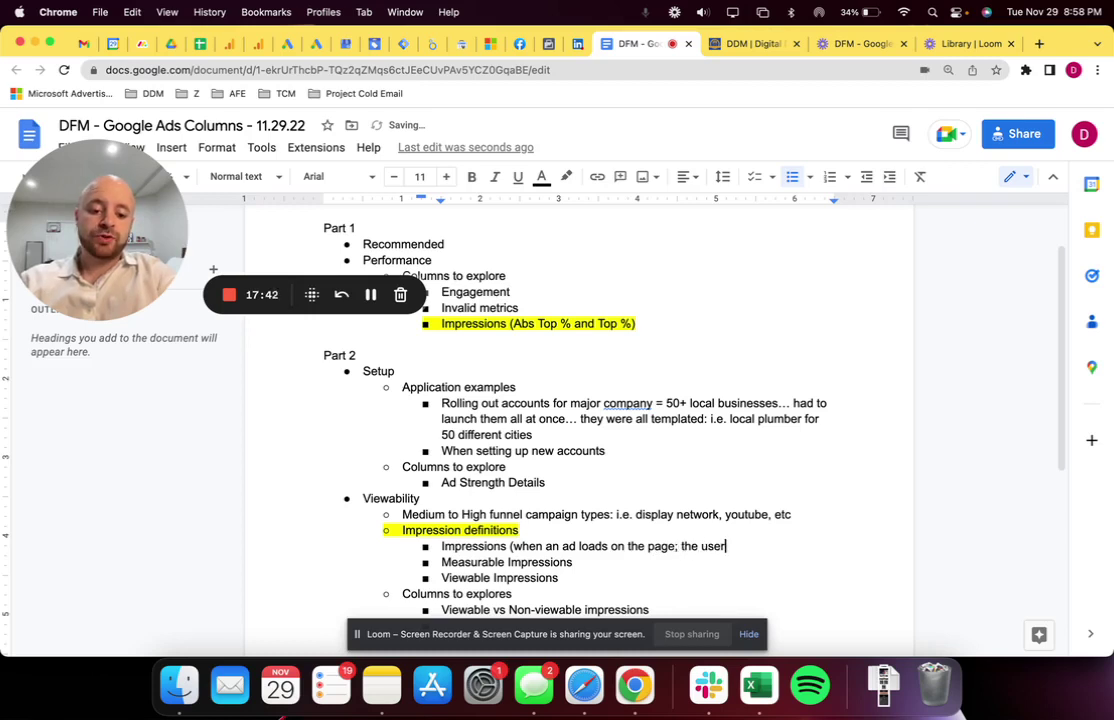
pyautogui.write(' does not have to')
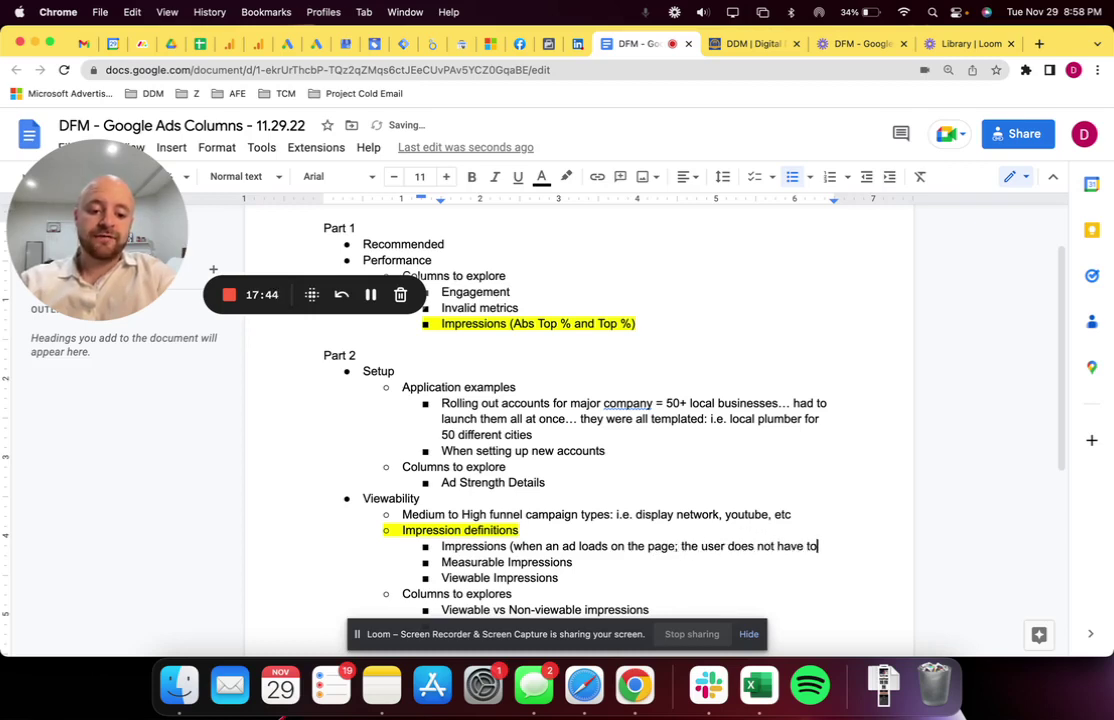
pyautogui.write(' see it or click on ')
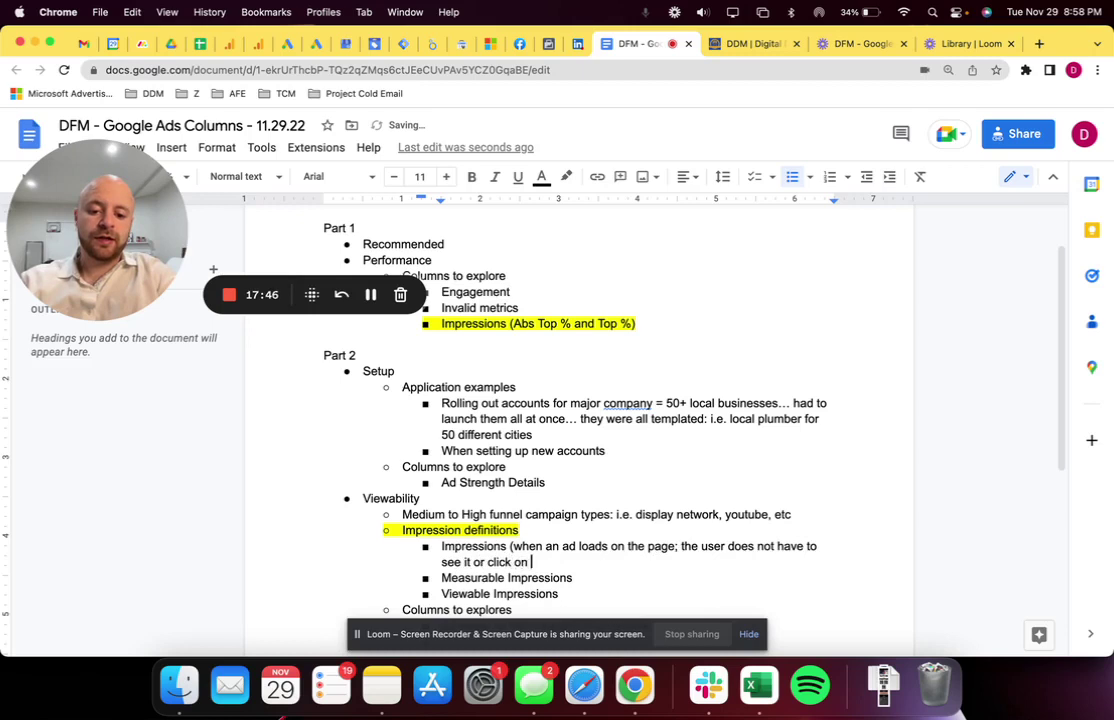
pyautogui.write('it for it to')
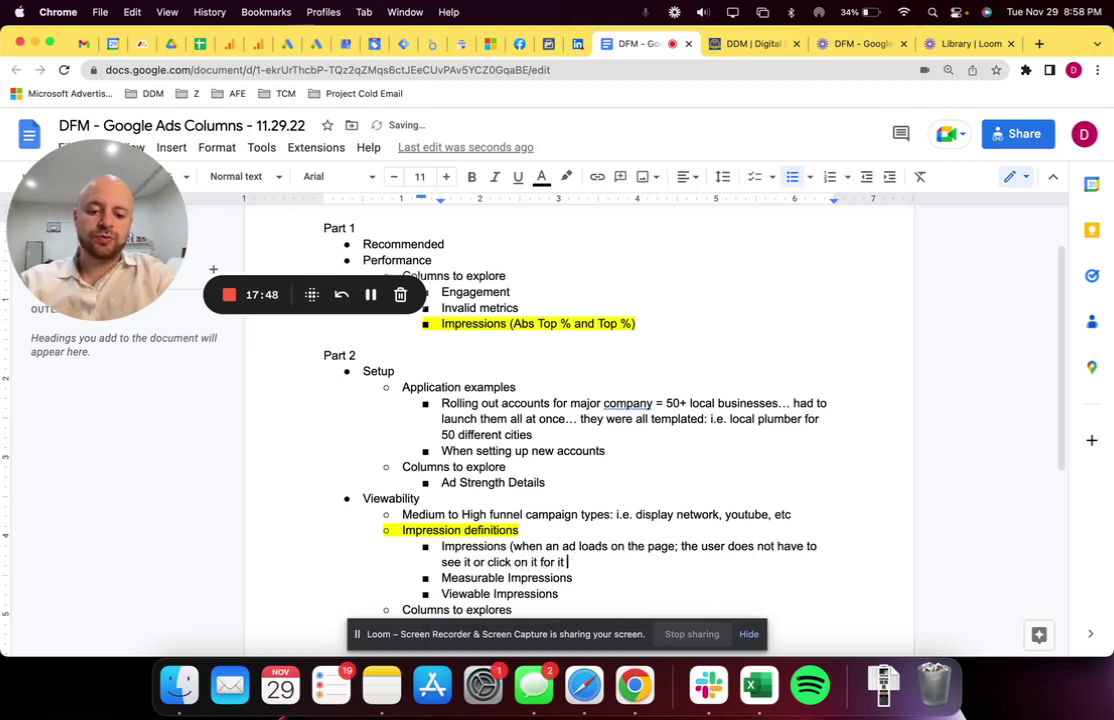
pyautogui.press('BackSpace')
pyautogui.press('BackSpace')
pyautogui.press('BackSpace')
pyautogui.write('the ')
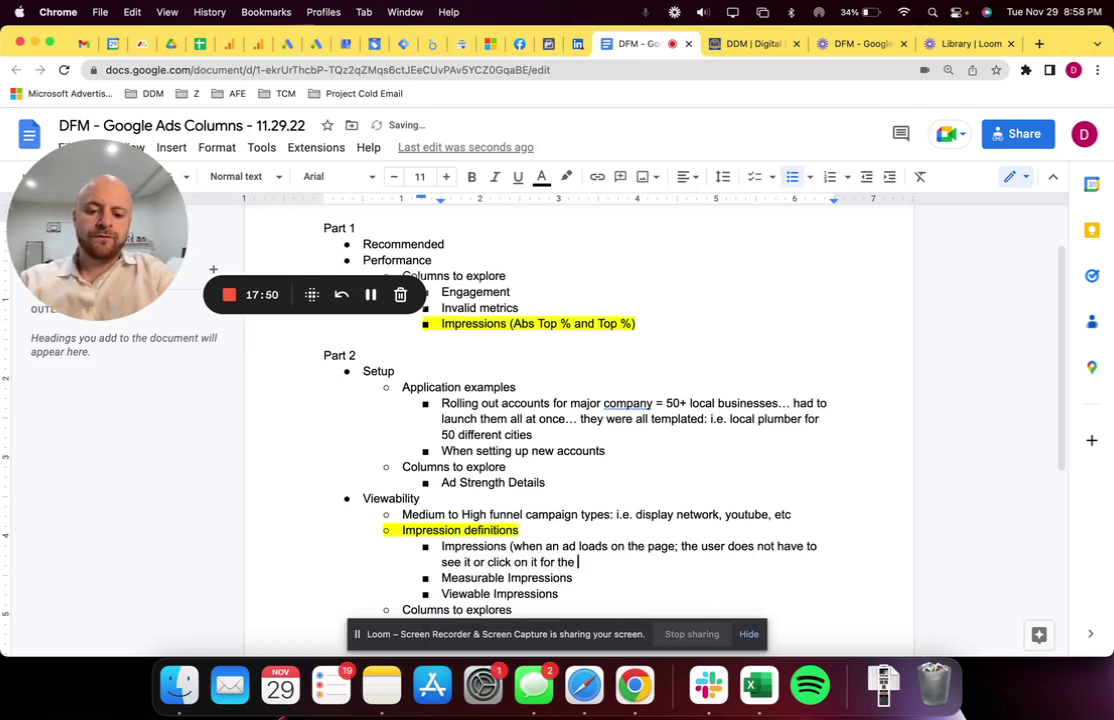
pyautogui.write('ad to be counted a')
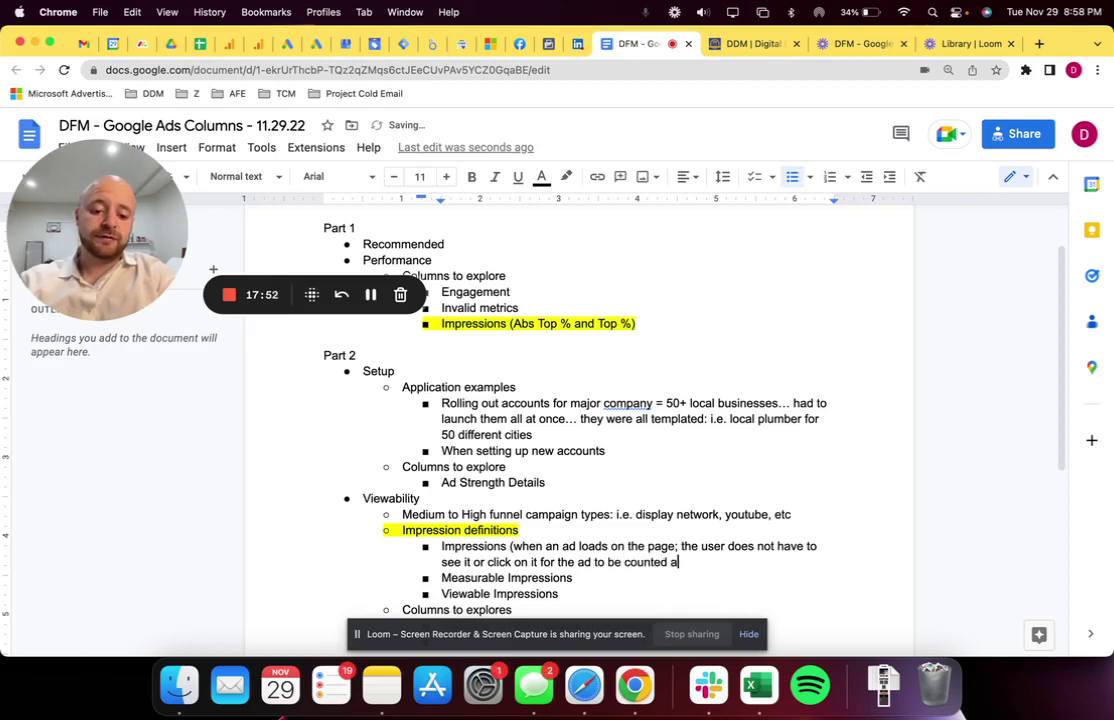
pyautogui.write('s an impression')
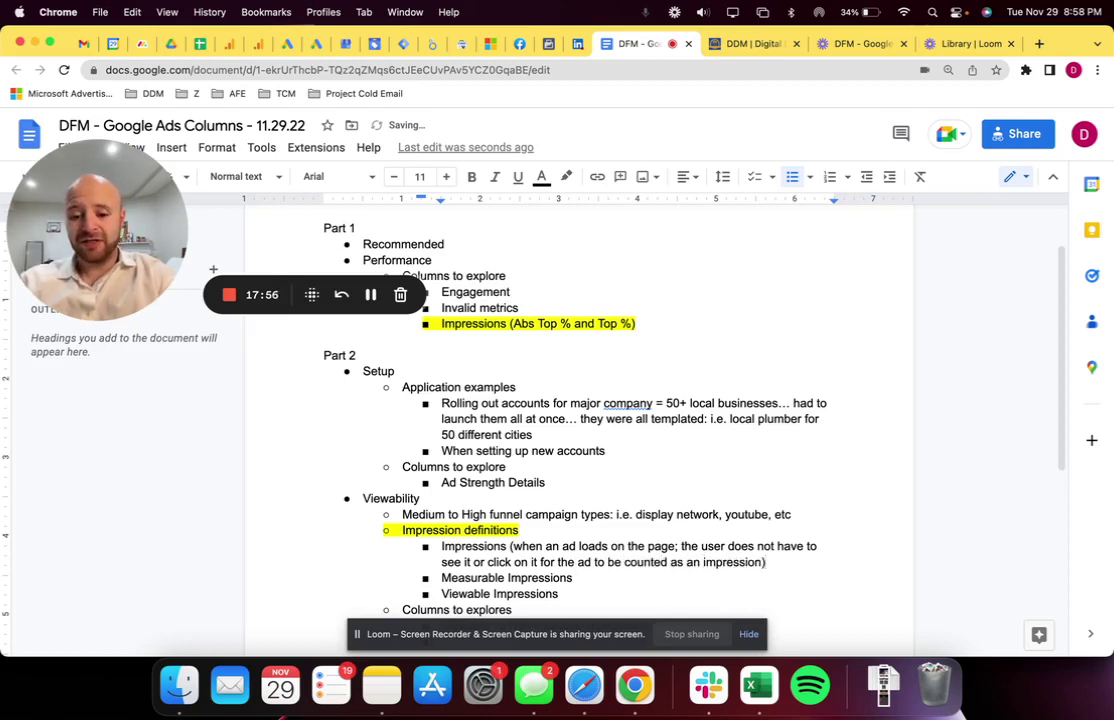
# Move the parenthetical definition after Impressions onto its own nested bullet beneath Impressions
pyautogui.click(512, 547)
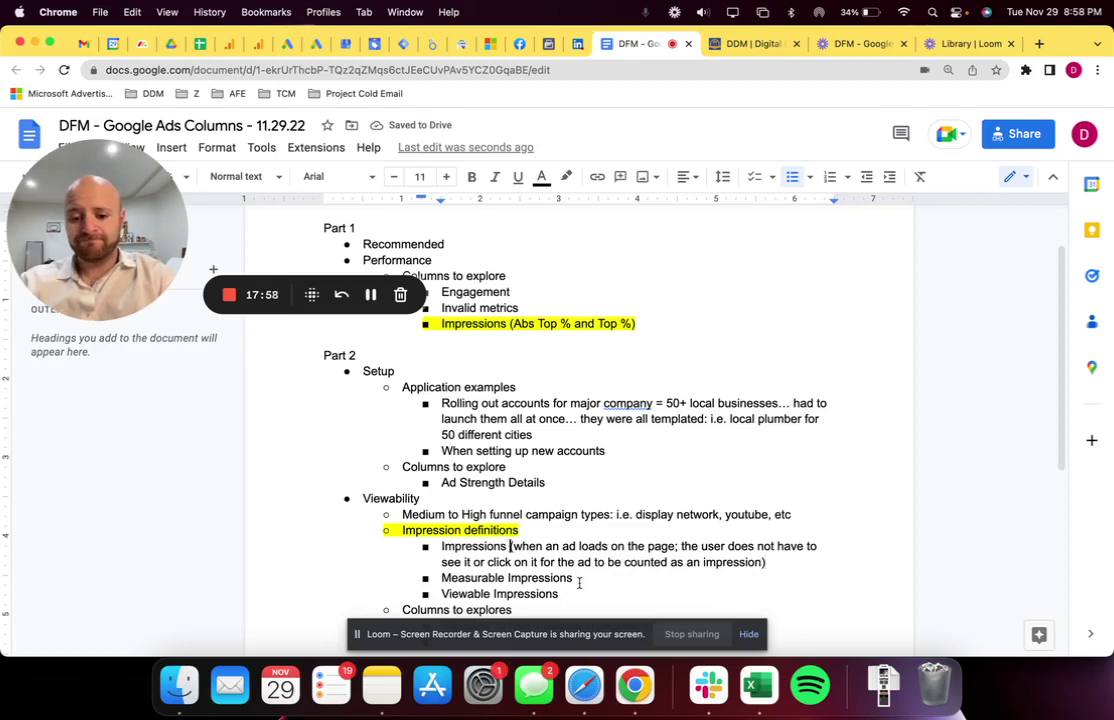
pyautogui.press('Return')
pyautogui.press('Tab')
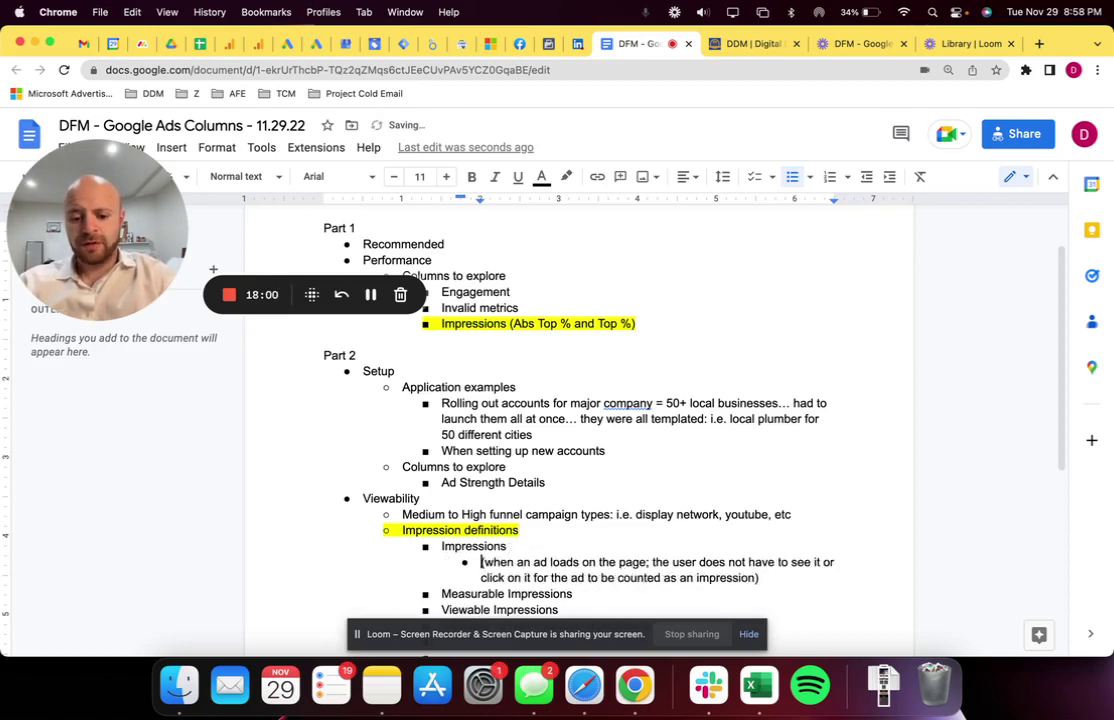
# Add a nested bullet under Measurable Impressions reading "(when an ad loads on the page and google can determine whether or not its"
pyautogui.scroll(-2, 617, 591)
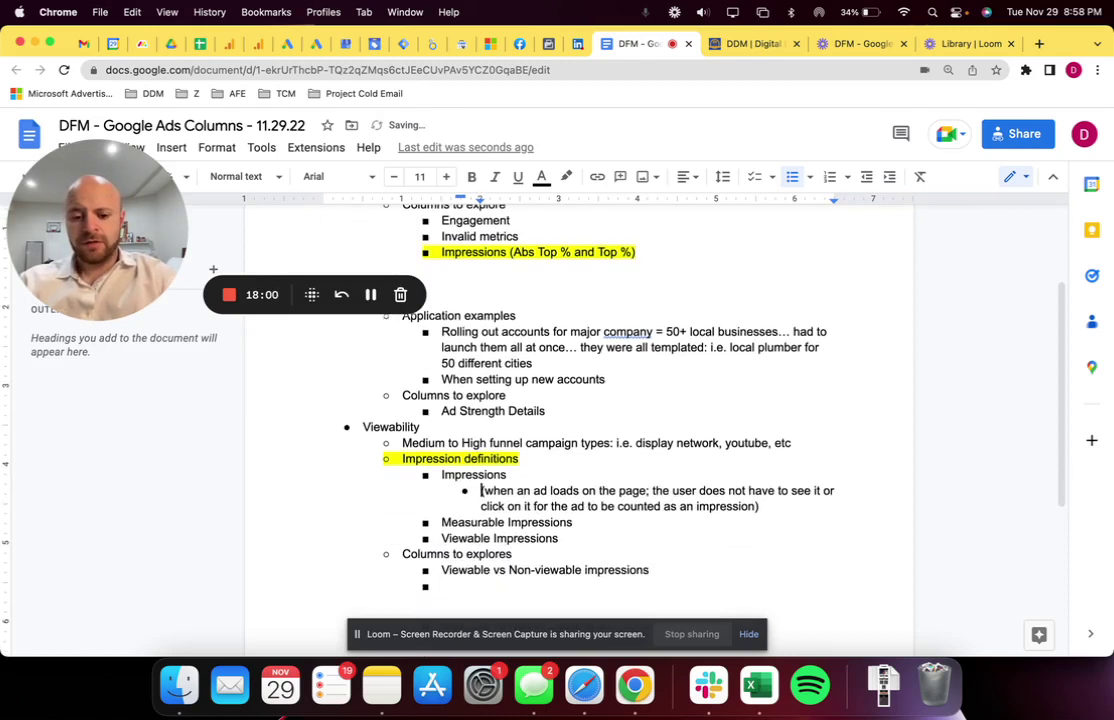
pyautogui.click(576, 522)
pyautogui.press('Return')
pyautogui.press('Tab')
pyautogui.write('(')
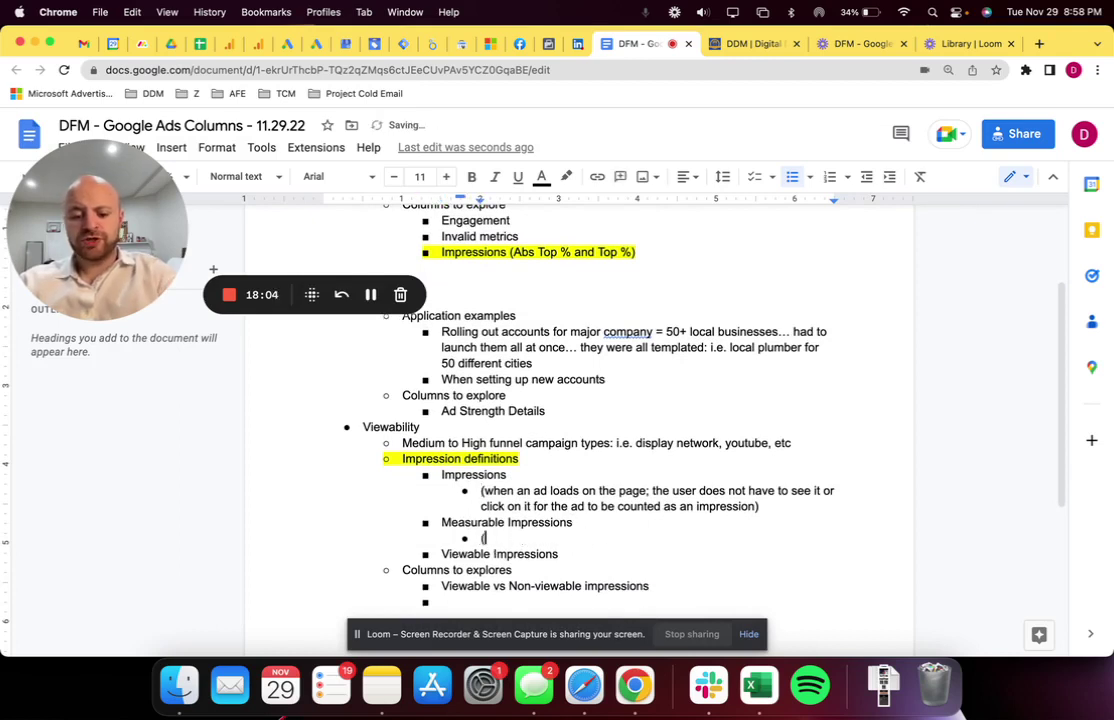
pyautogui.write('when an ad ')
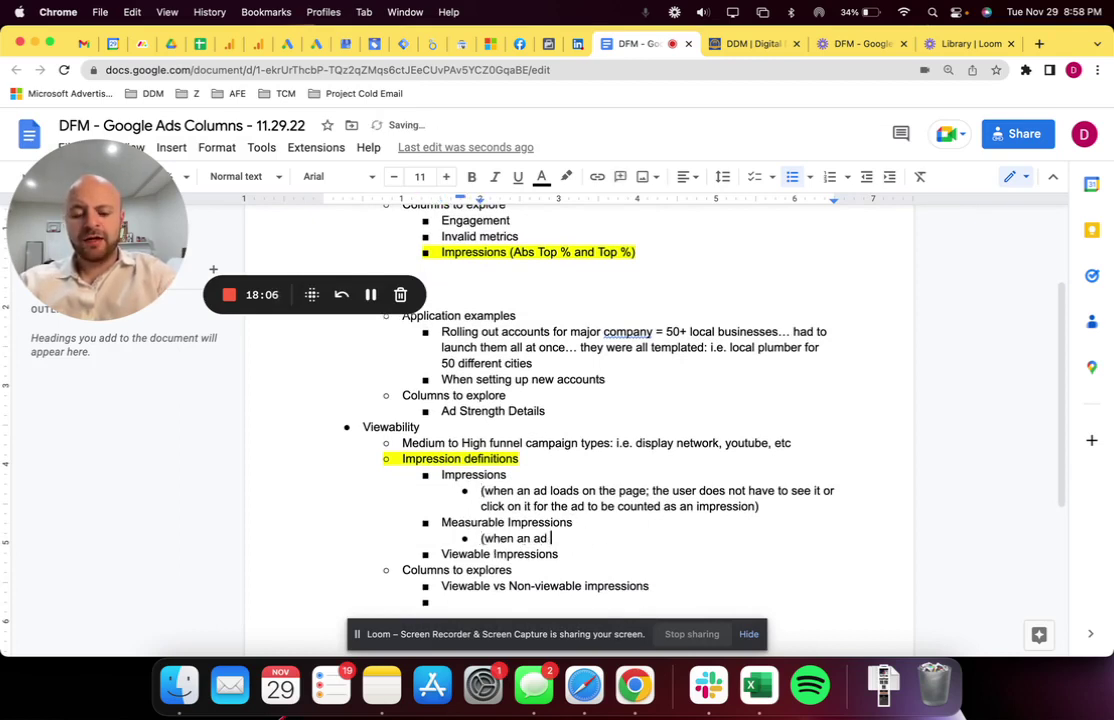
pyautogui.write('loads on the page ')
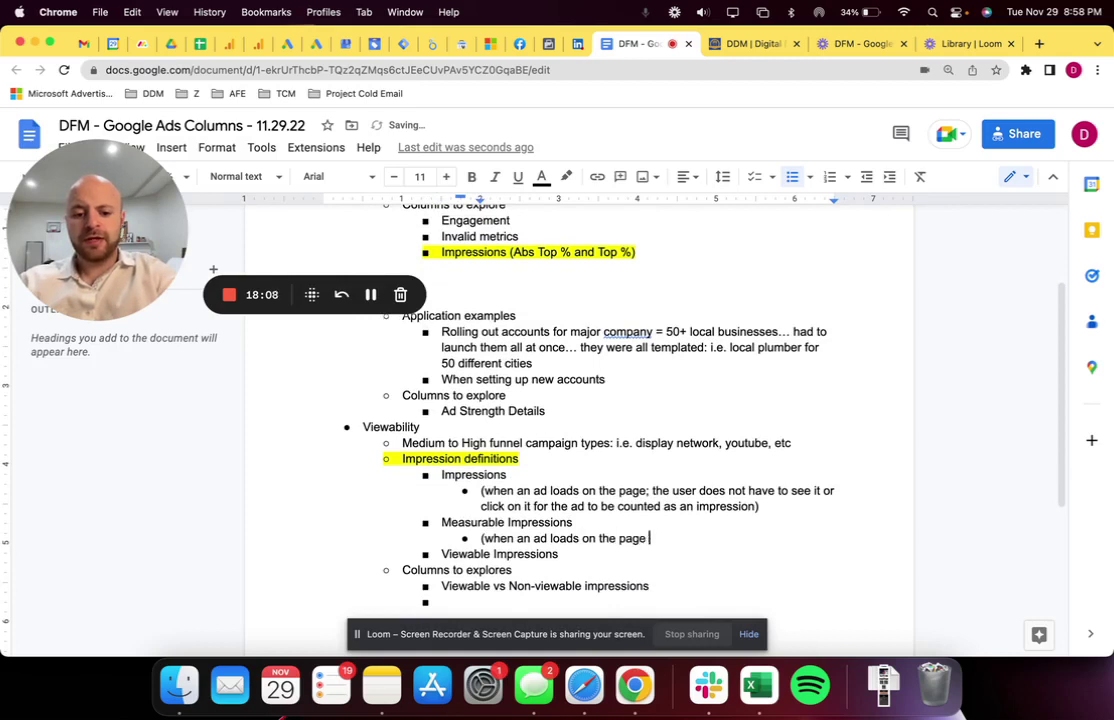
pyautogui.write('and google can ')
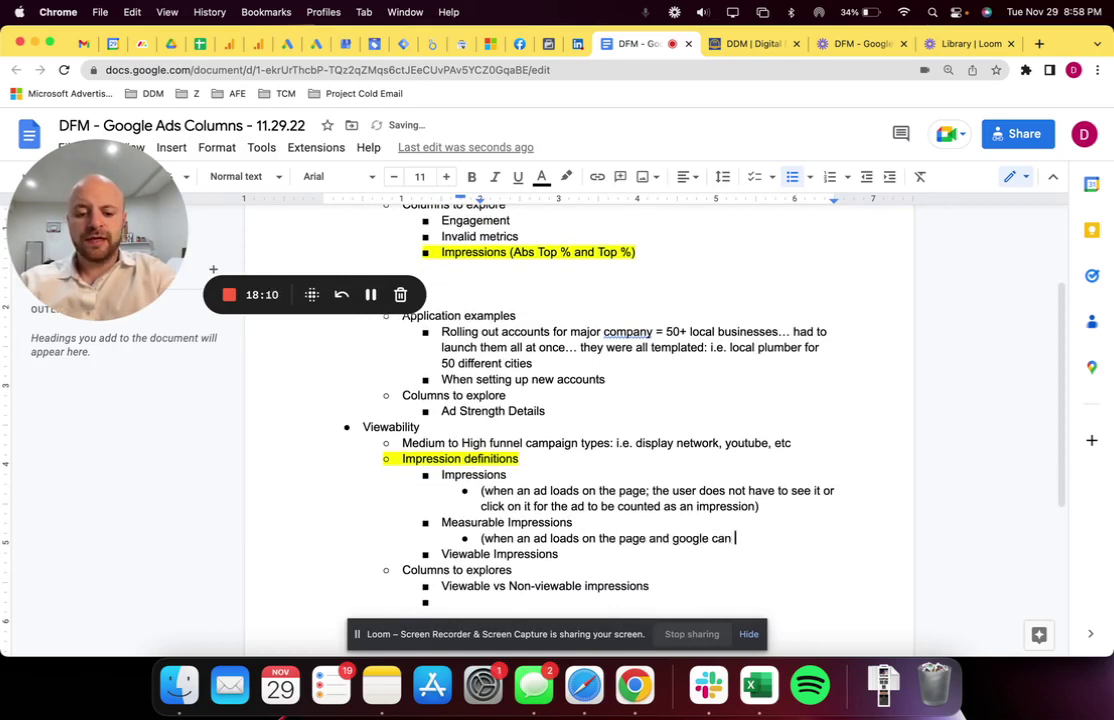
pyautogui.write('determine whether or not')
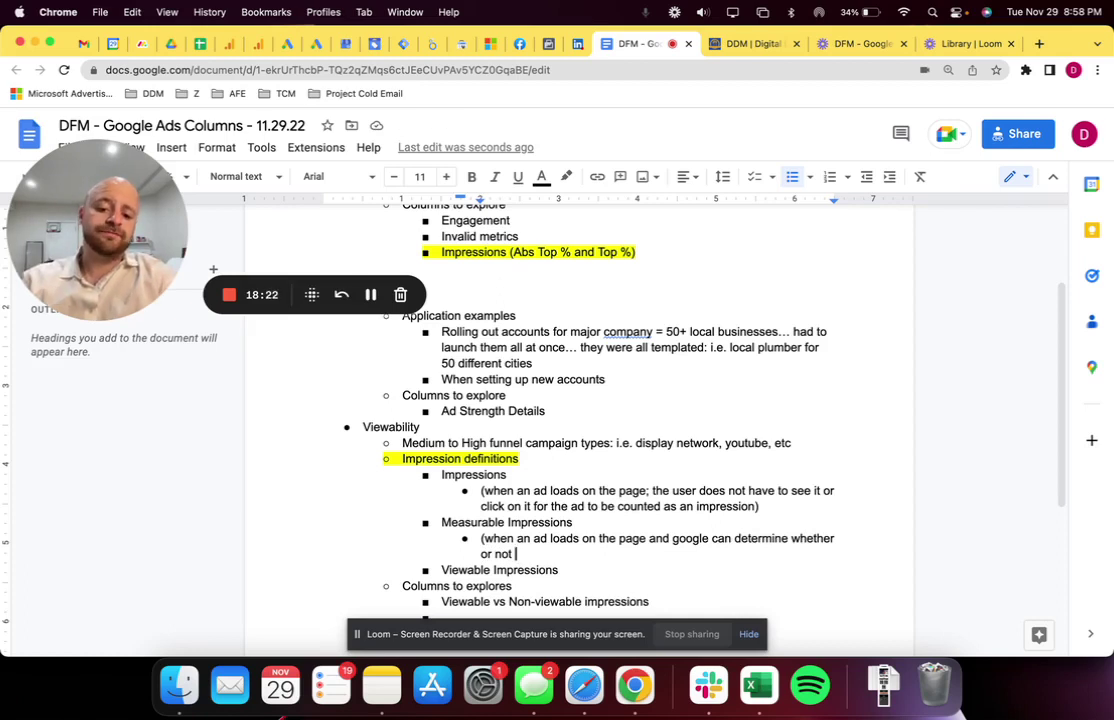
pyautogui.write('its')
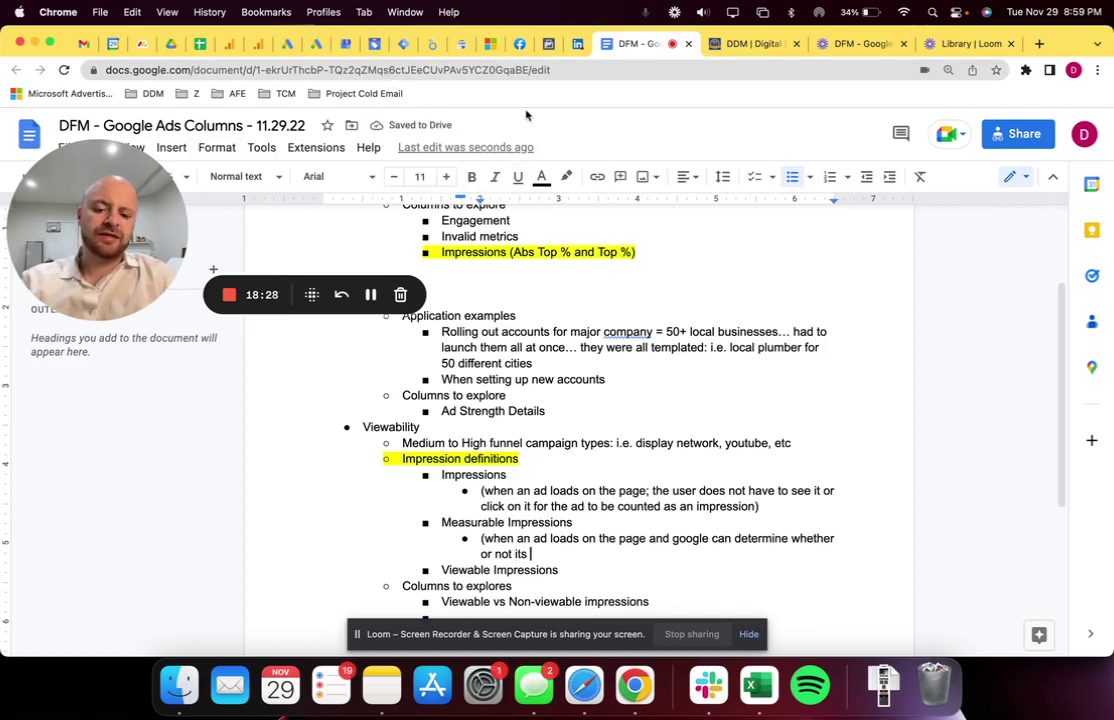
# Switch to Google Ads, read the description of the Measurable impr. column, and return to the Google Docs outline
pyautogui.click(287, 43)
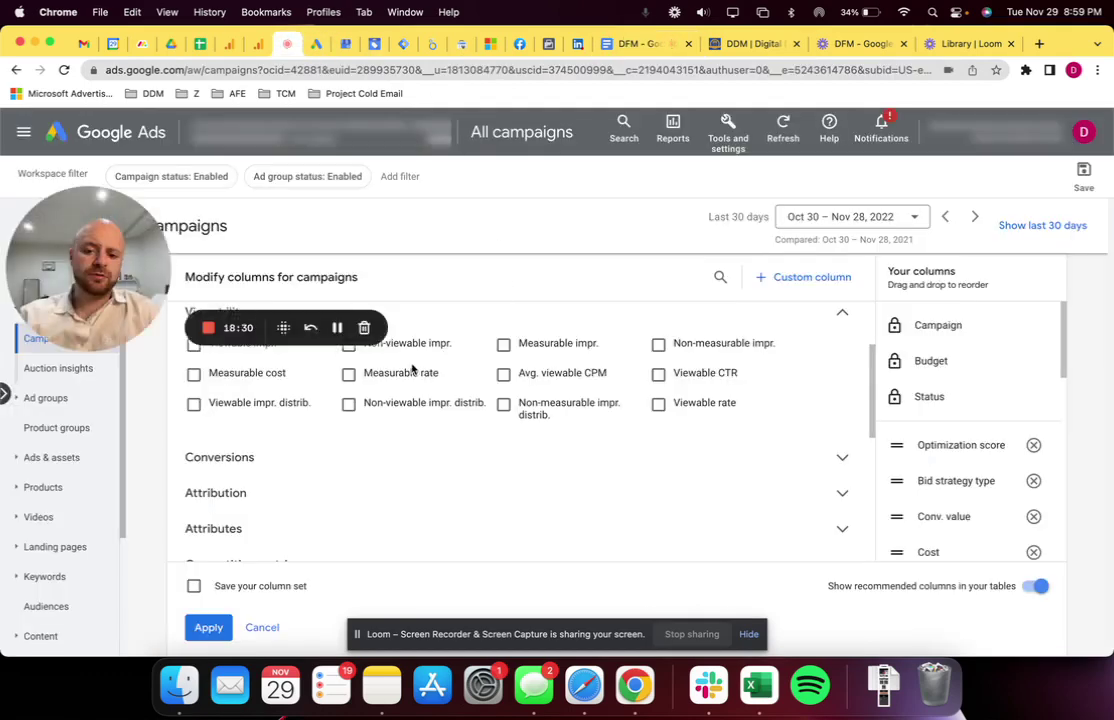
pyautogui.moveTo(560, 346)
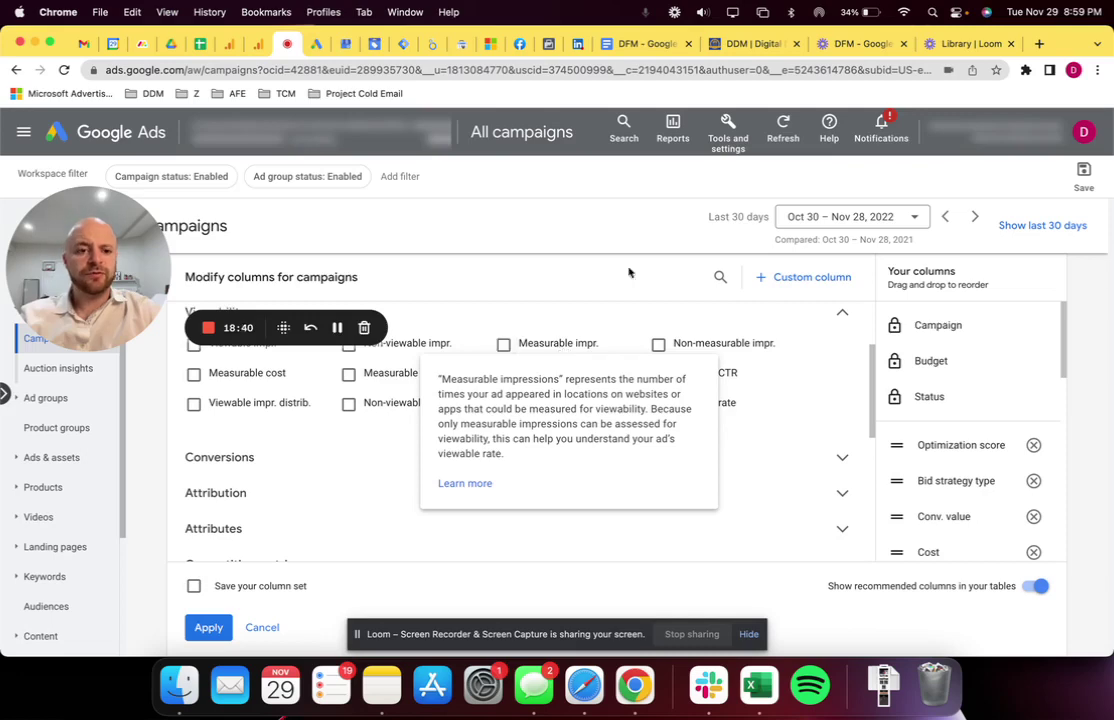
pyautogui.click(645, 43)
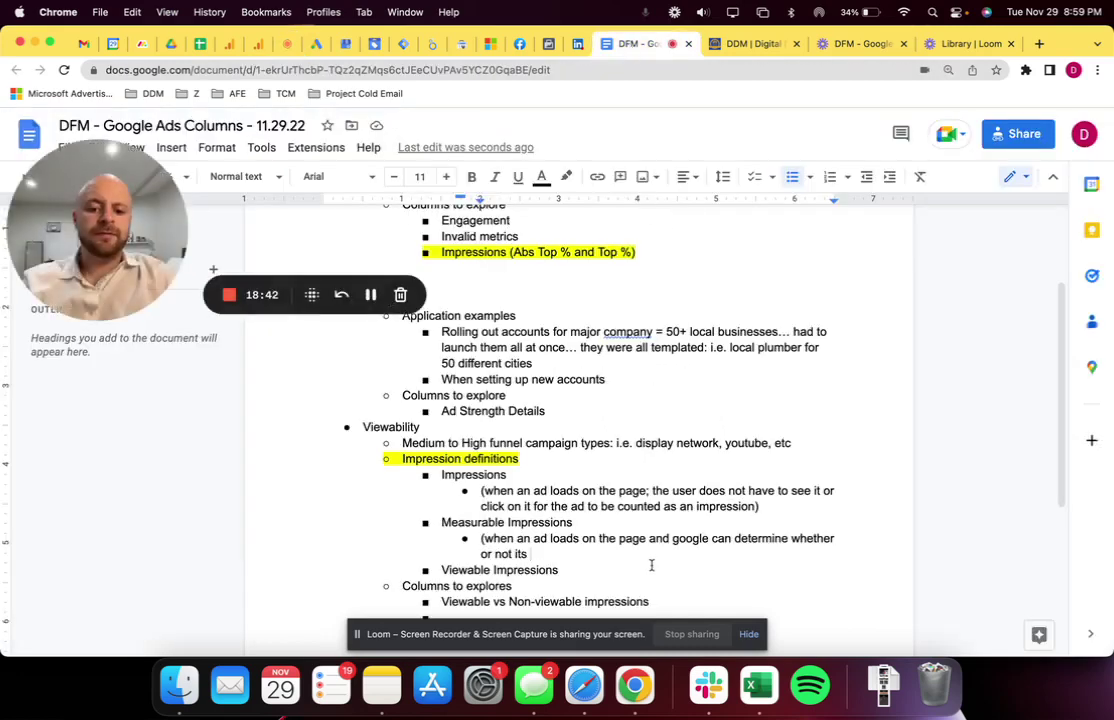
# Complete the Measurable Impressions definition with "measured for viewability)"
pyautogui.write('measur')
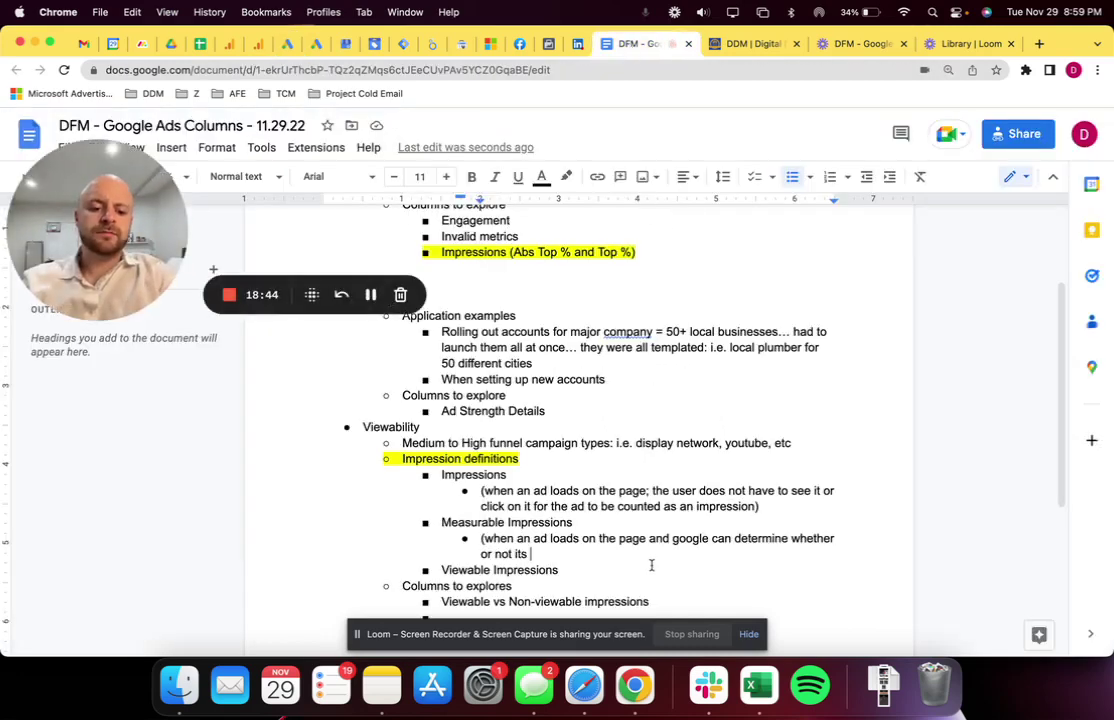
pyautogui.write('ed ')
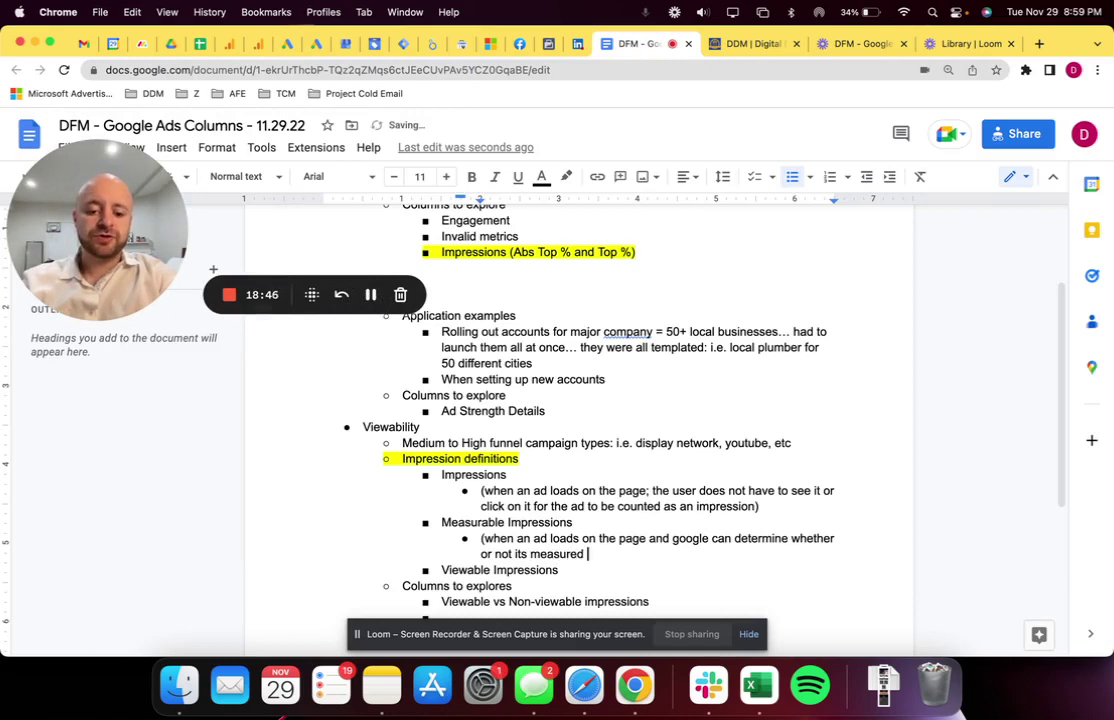
pyautogui.write('for viewability)')
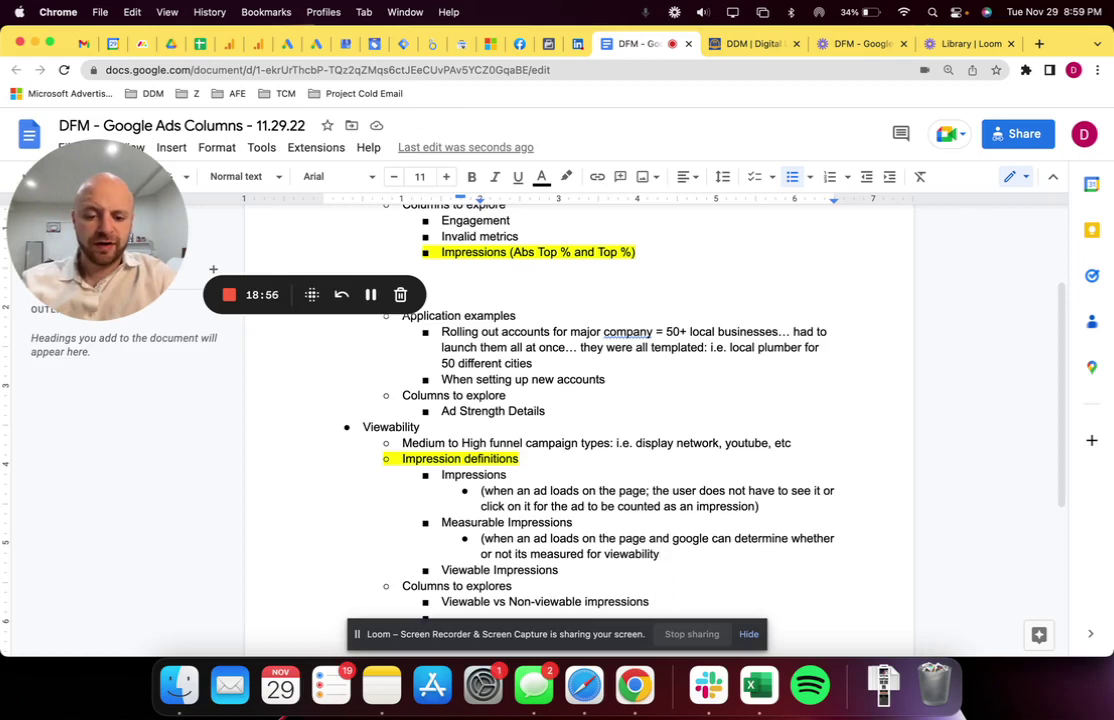
pyautogui.write(')')
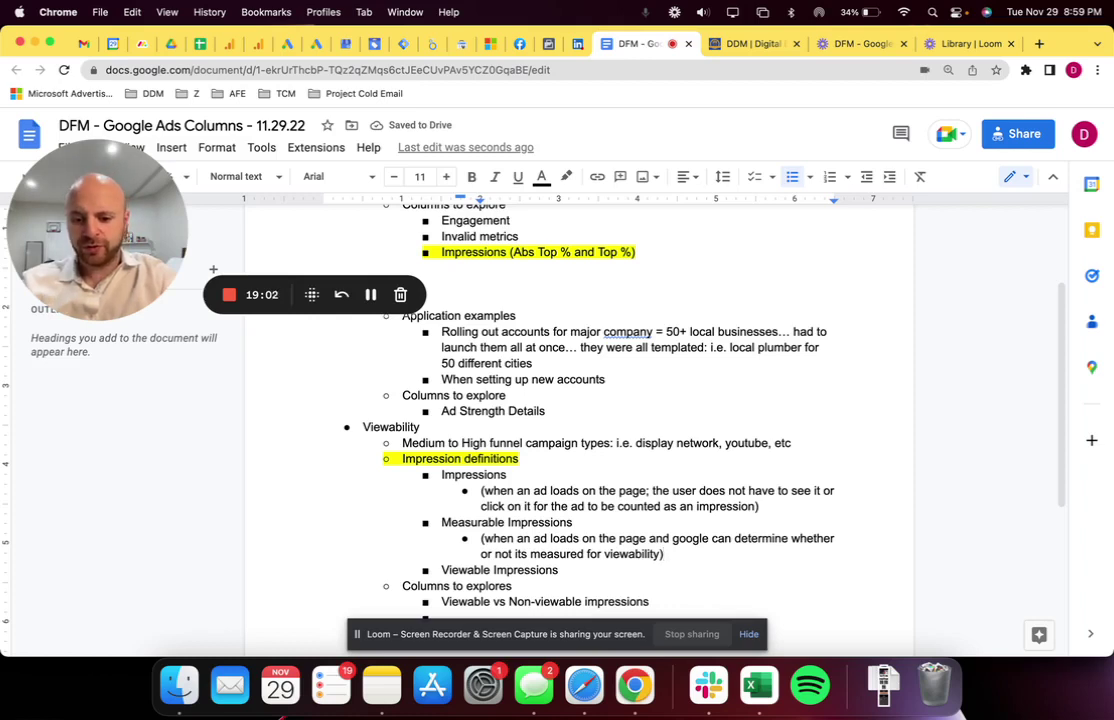
# Add a nested bullet under Viewable Impressions starting with "(when an a loads on the page and the user either"
pyautogui.click(562, 571)
pyautogui.press('Return')
pyautogui.press('Tab')
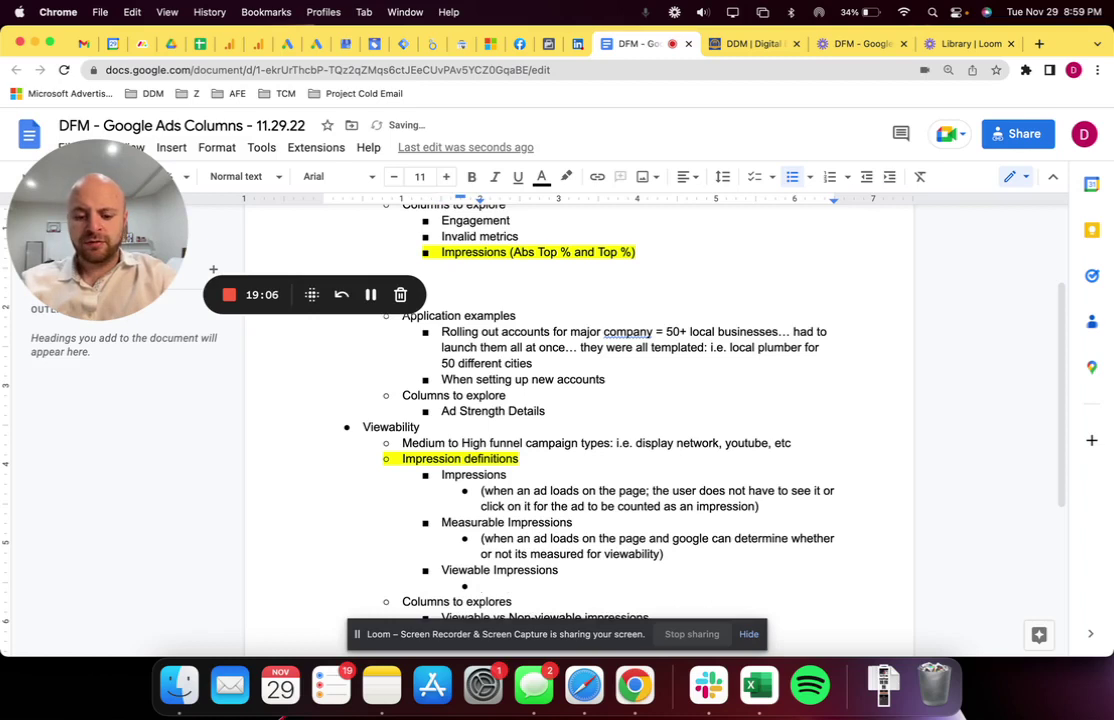
pyautogui.write('(when a')
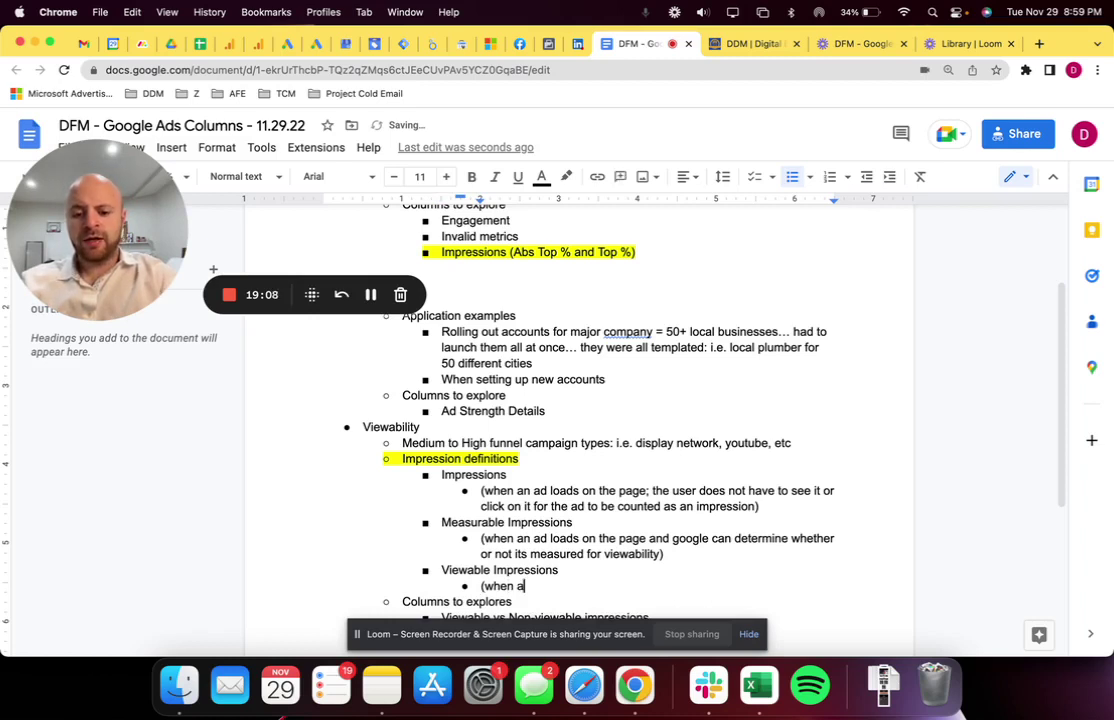
pyautogui.write('n a loads on')
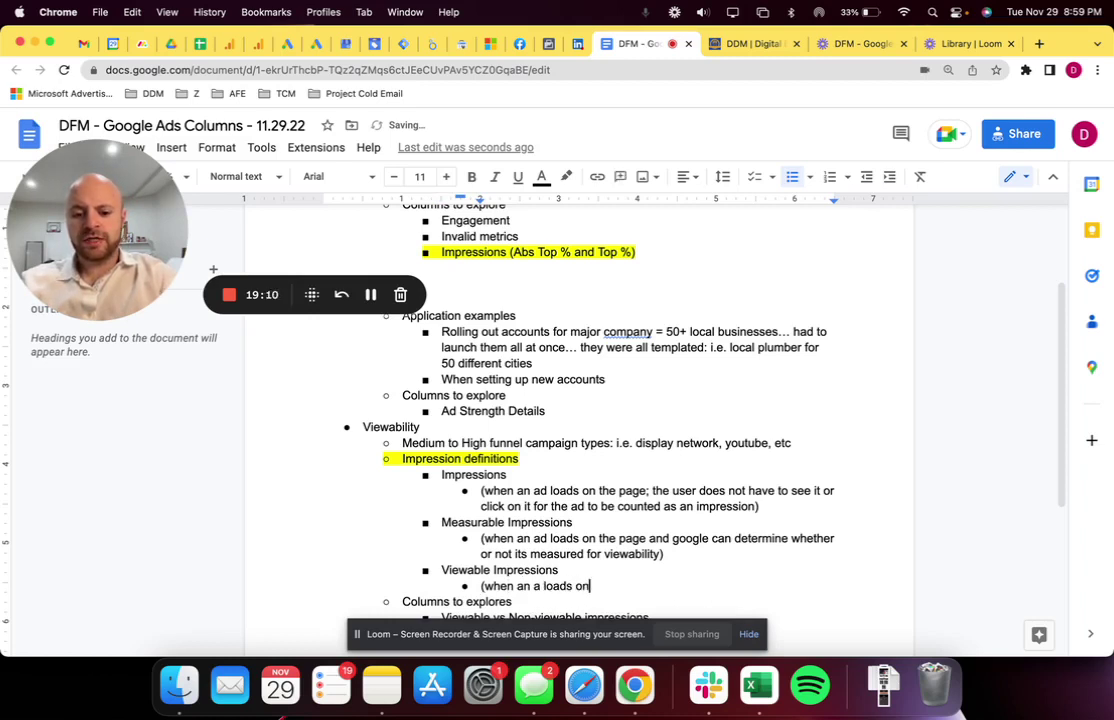
pyautogui.write(' the page and the user ')
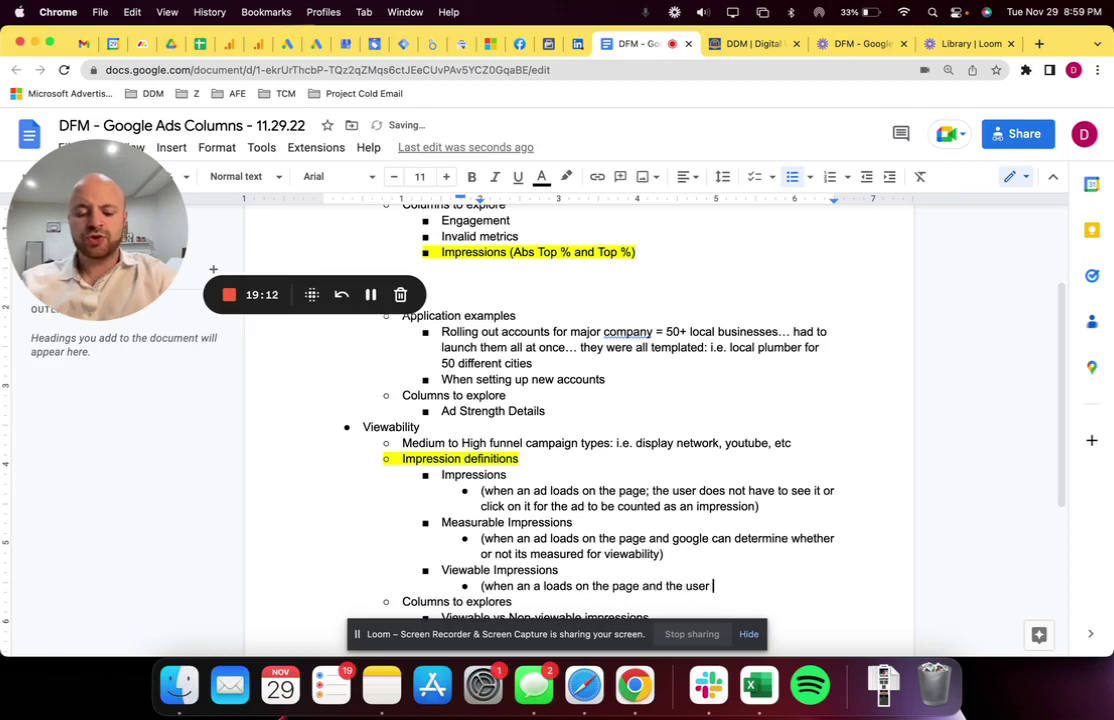
pyautogui.write('either ')
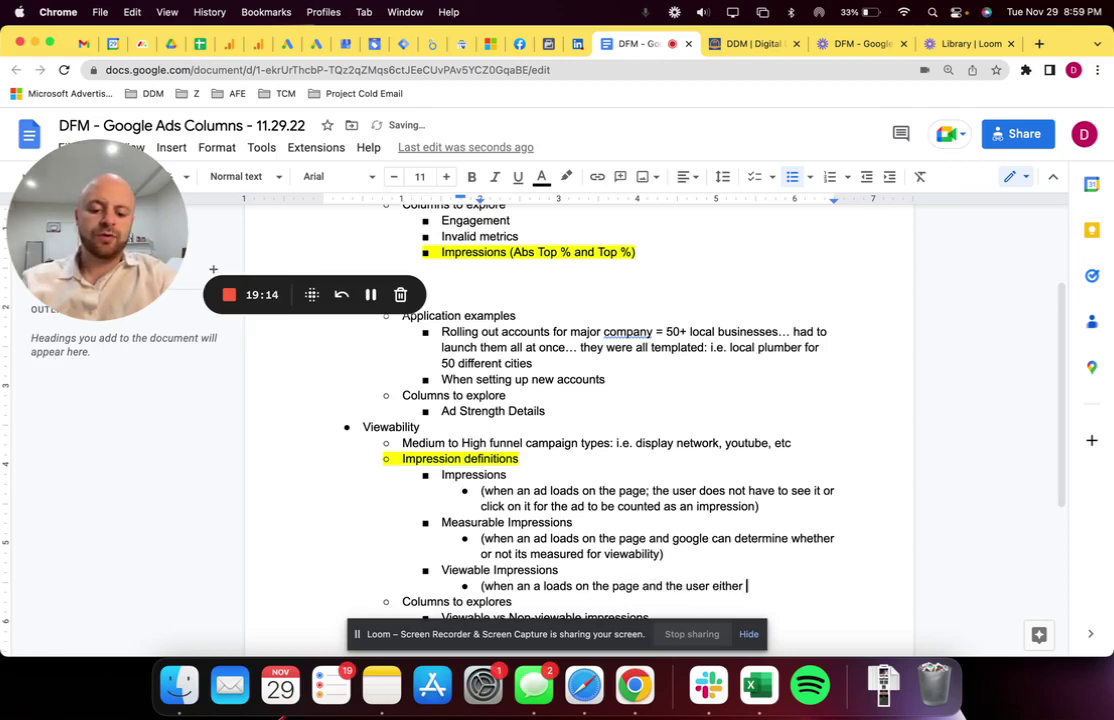
# Continue the Viewable Impressions definition with "had at least 50% of the ad load on their screen of visibility for the display network or"
pyautogui.write('ha')
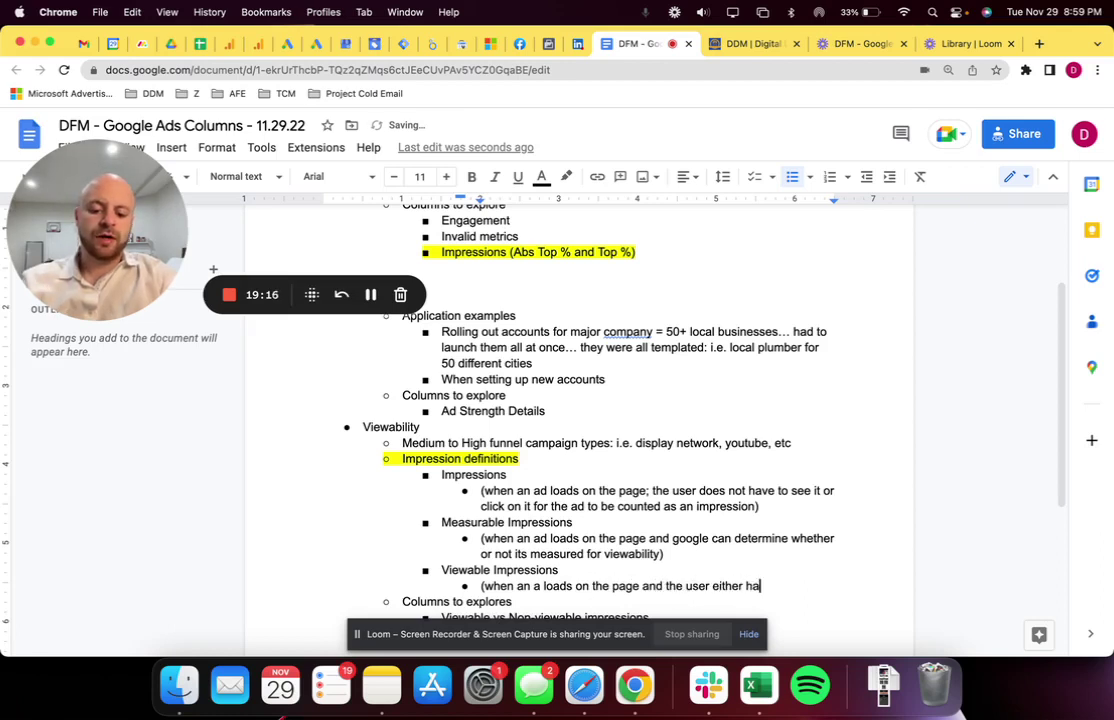
pyautogui.write('d at least 50% ')
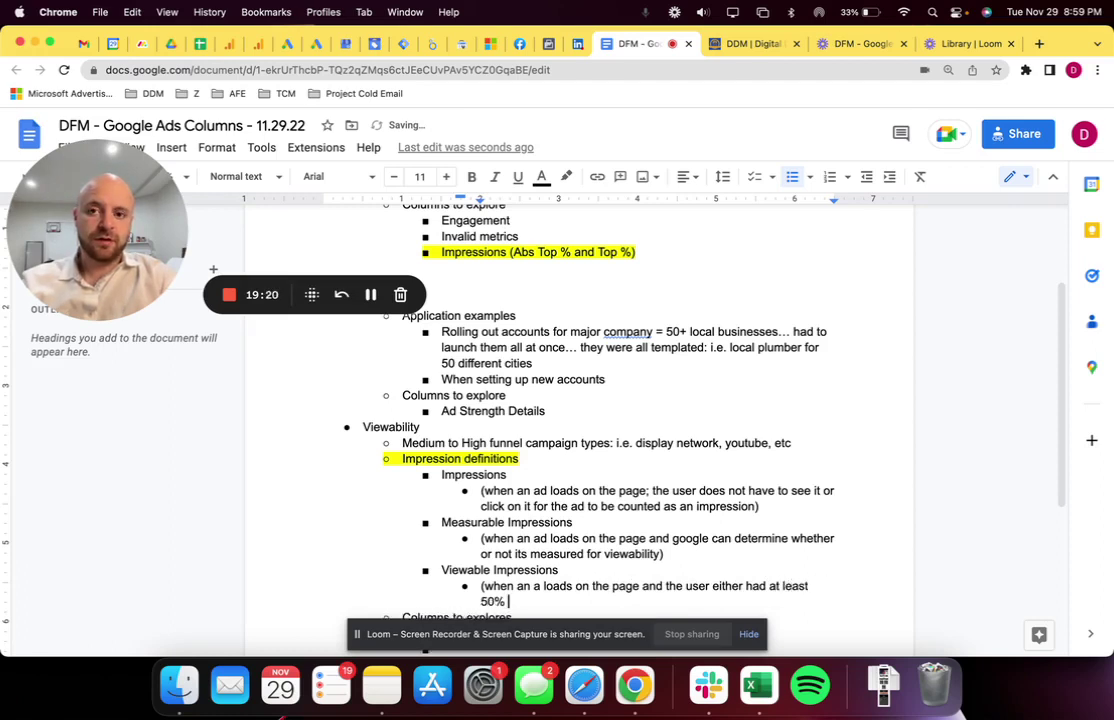
pyautogui.write('of the ad loa')
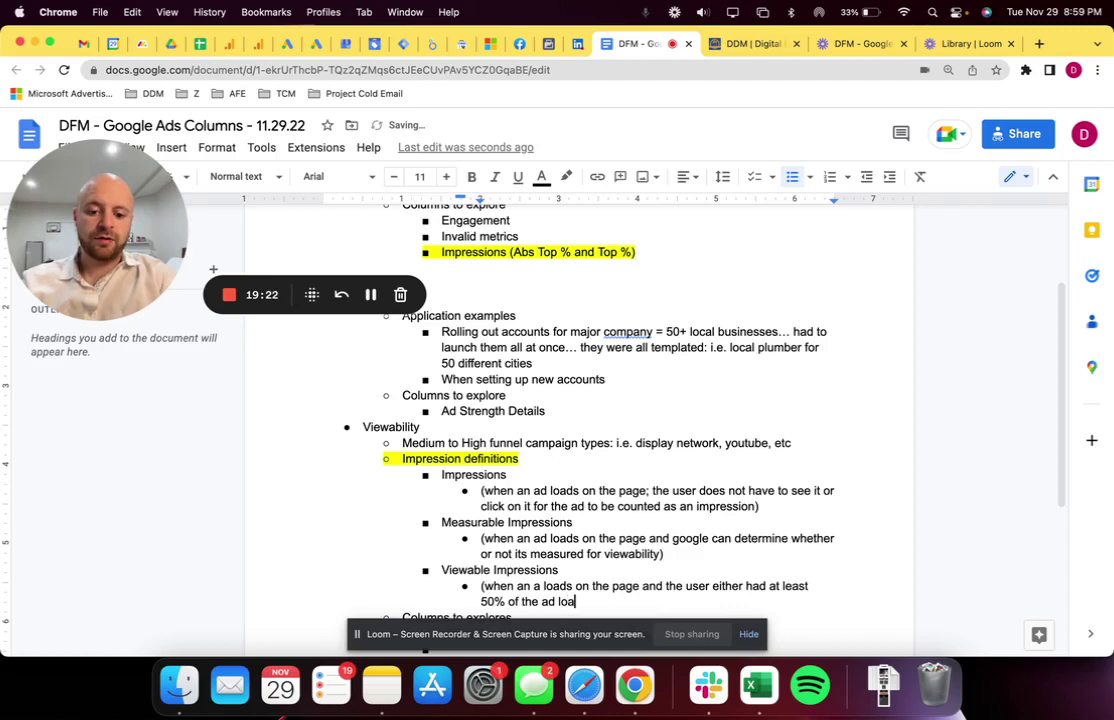
pyautogui.write('d on their scre')
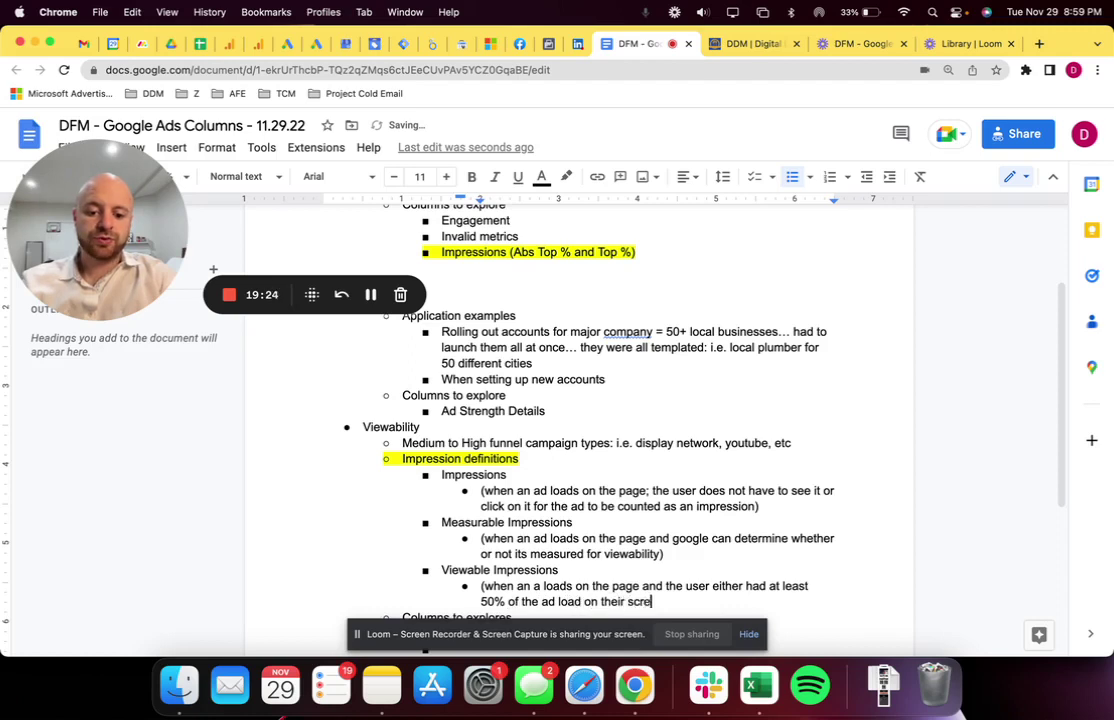
pyautogui.write('en os vi')
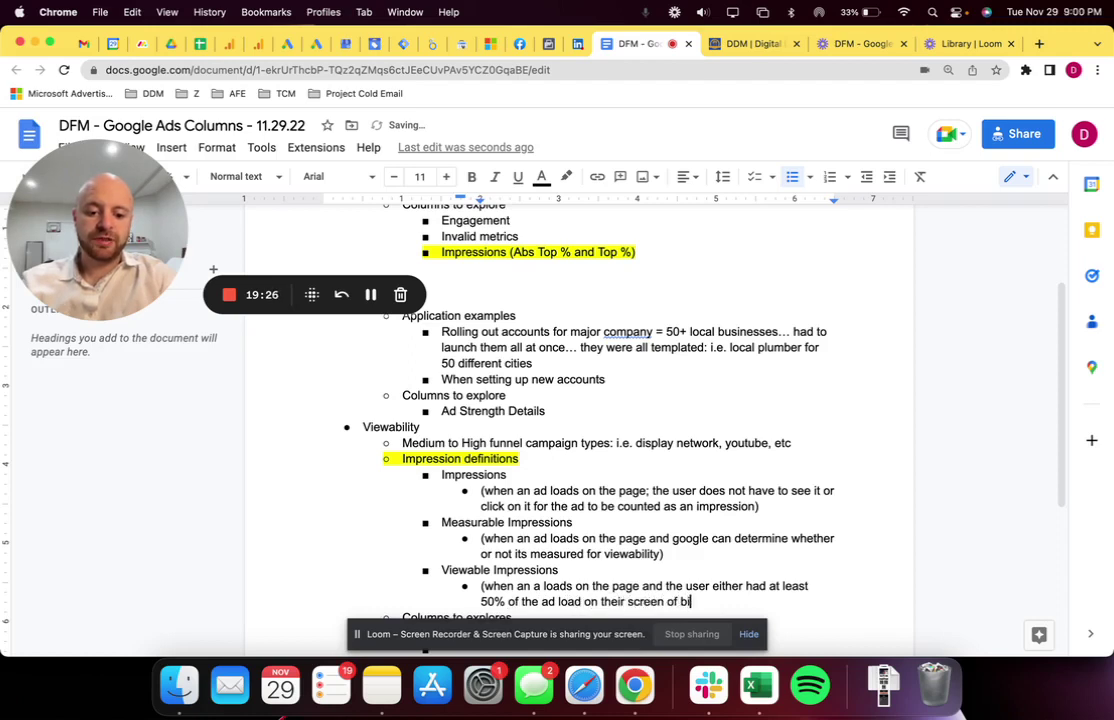
pyautogui.write('sibility fo the')
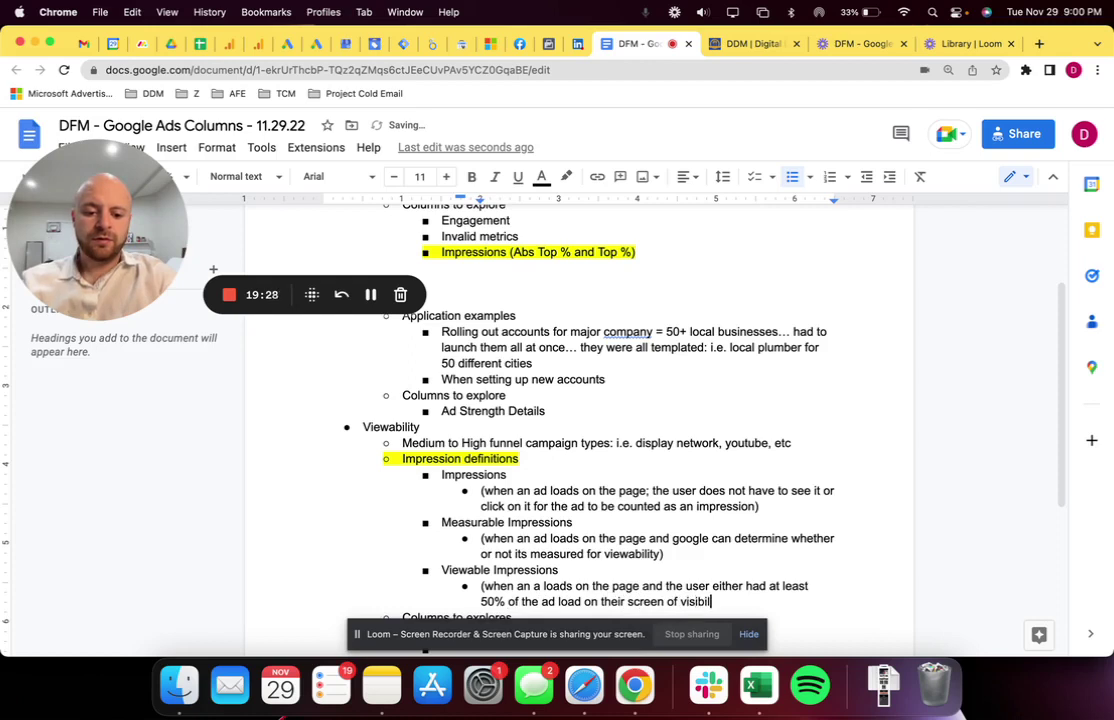
pyautogui.press('BackSpace')
pyautogui.press('BackSpace')
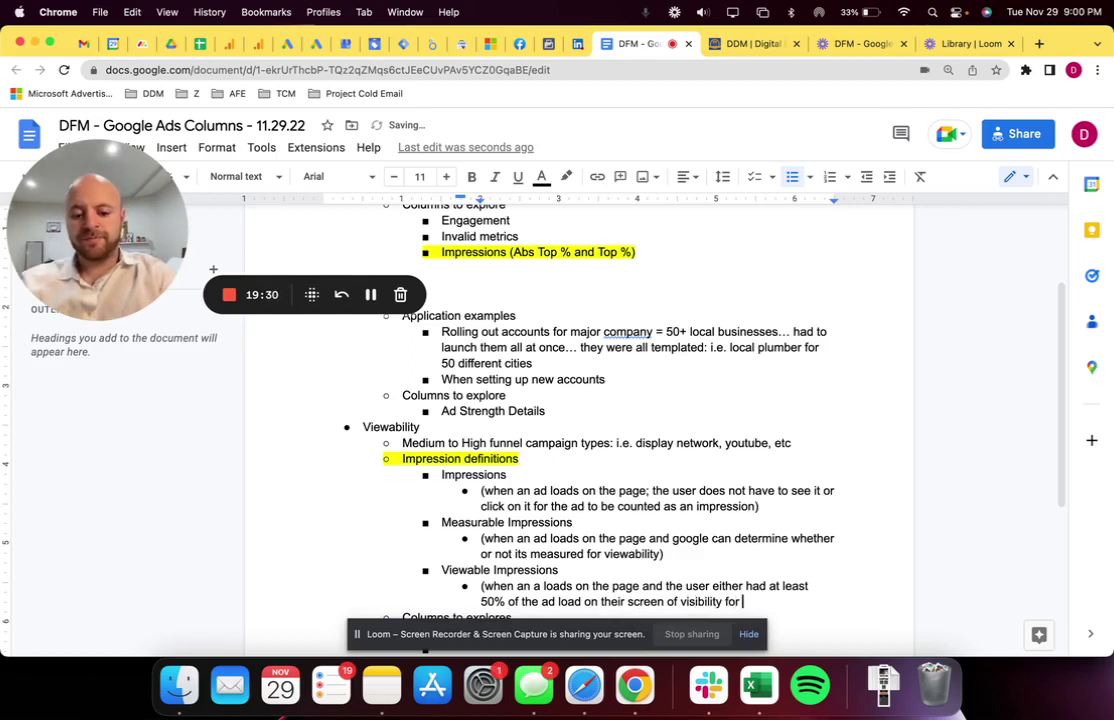
pyautogui.press('BackSpace')
pyautogui.press('BackSpace')
pyautogui.write('r the display network or')
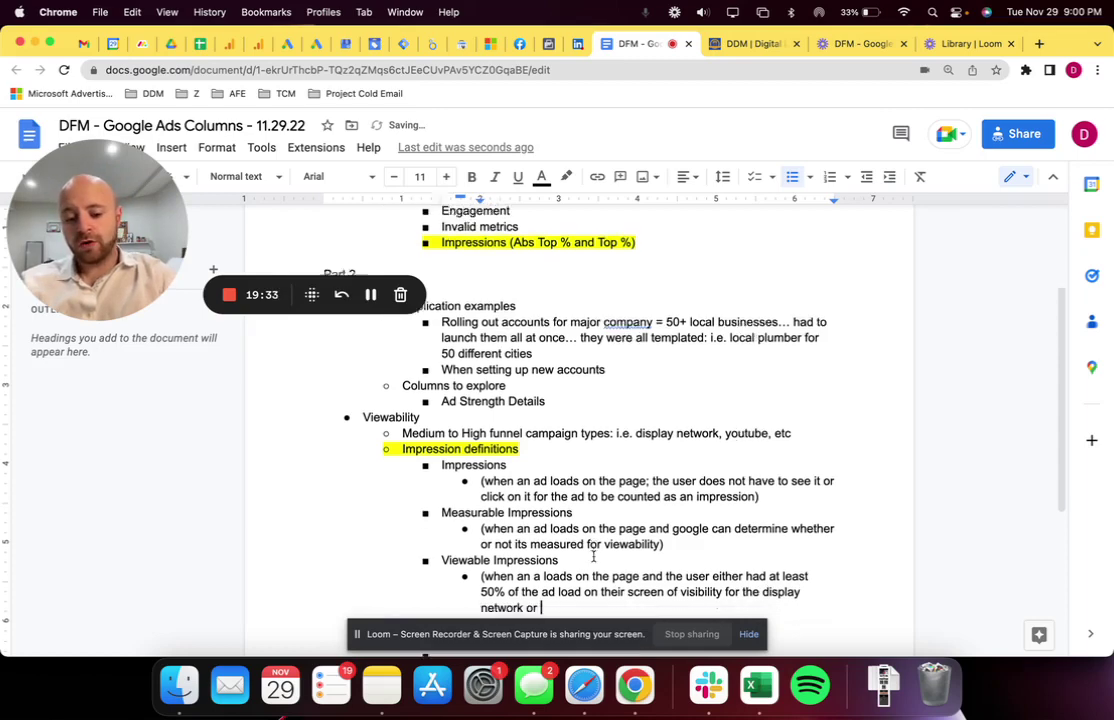
# Finish the Viewable Impressions definition with "at least 2 seconds of a video ad has played)"
pyautogui.scroll(-2, 593, 557)
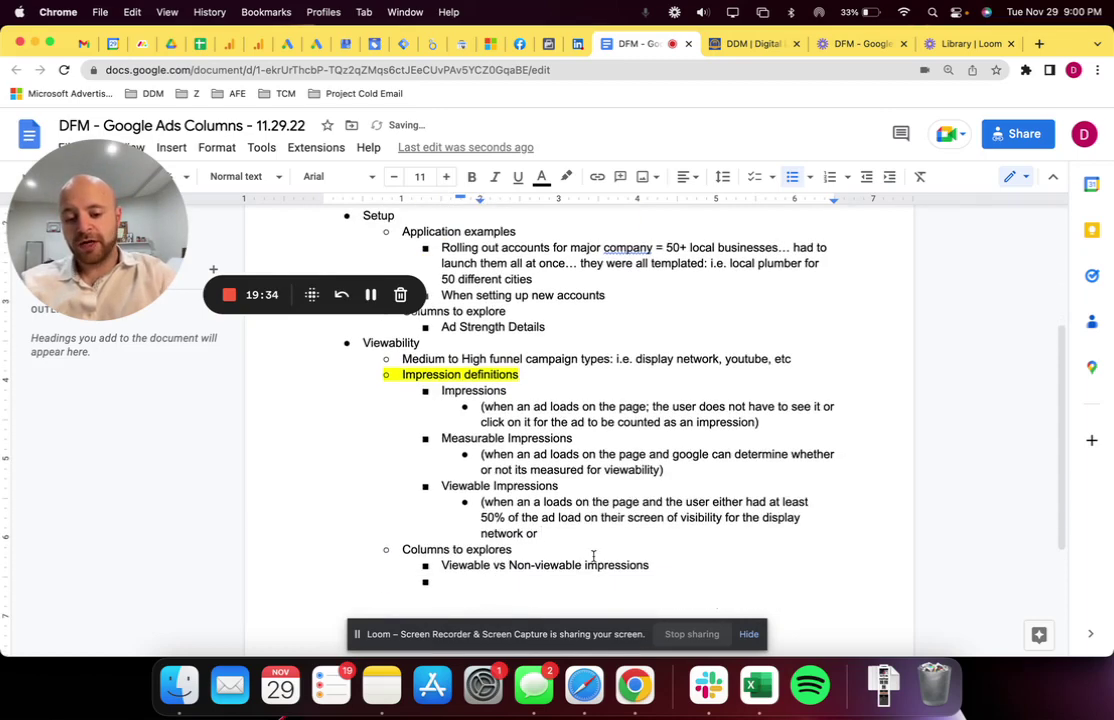
pyautogui.write('at least ')
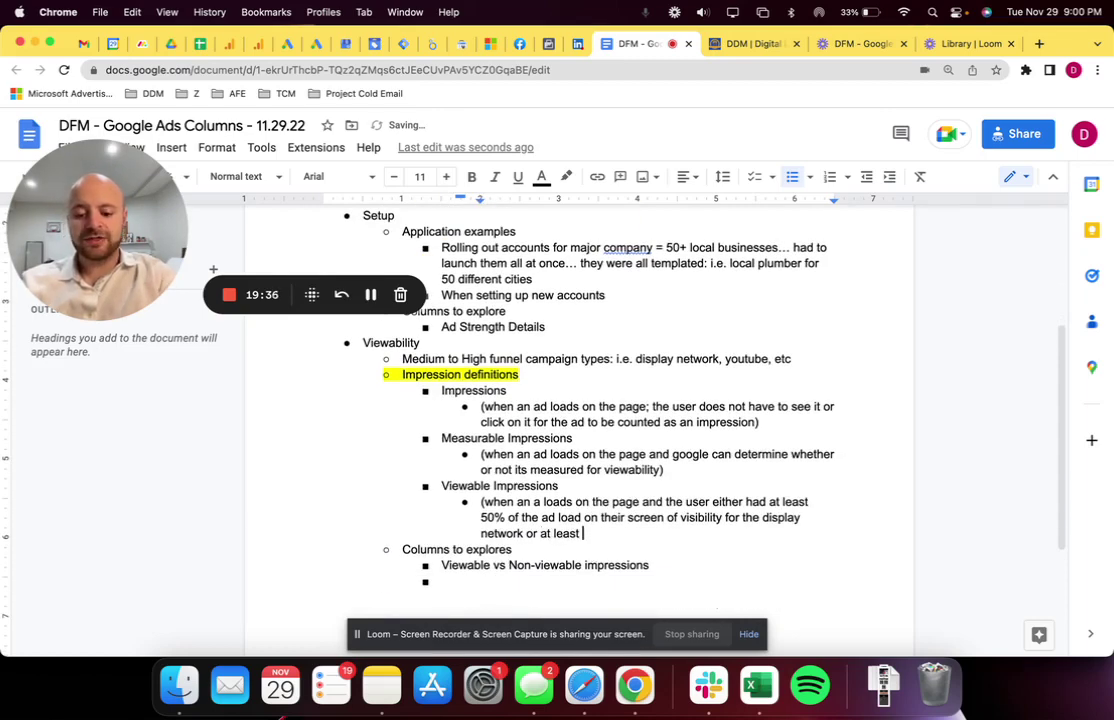
pyautogui.write('2 seconds o')
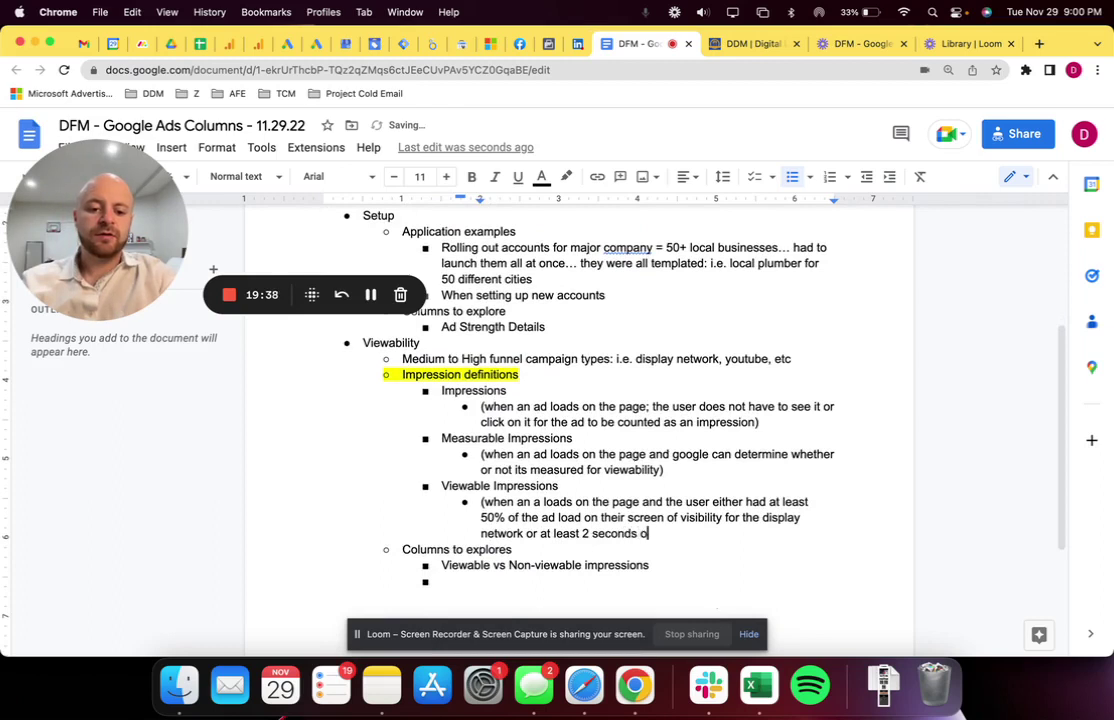
pyautogui.write('f a video ad ha')
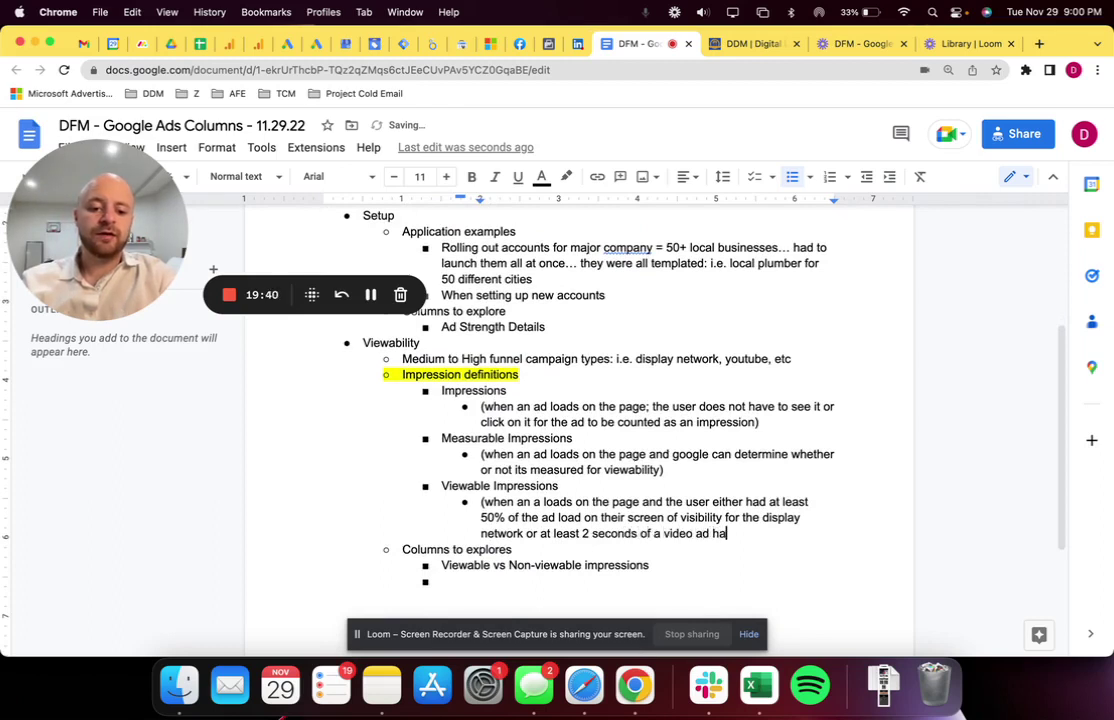
pyautogui.write('s played)')
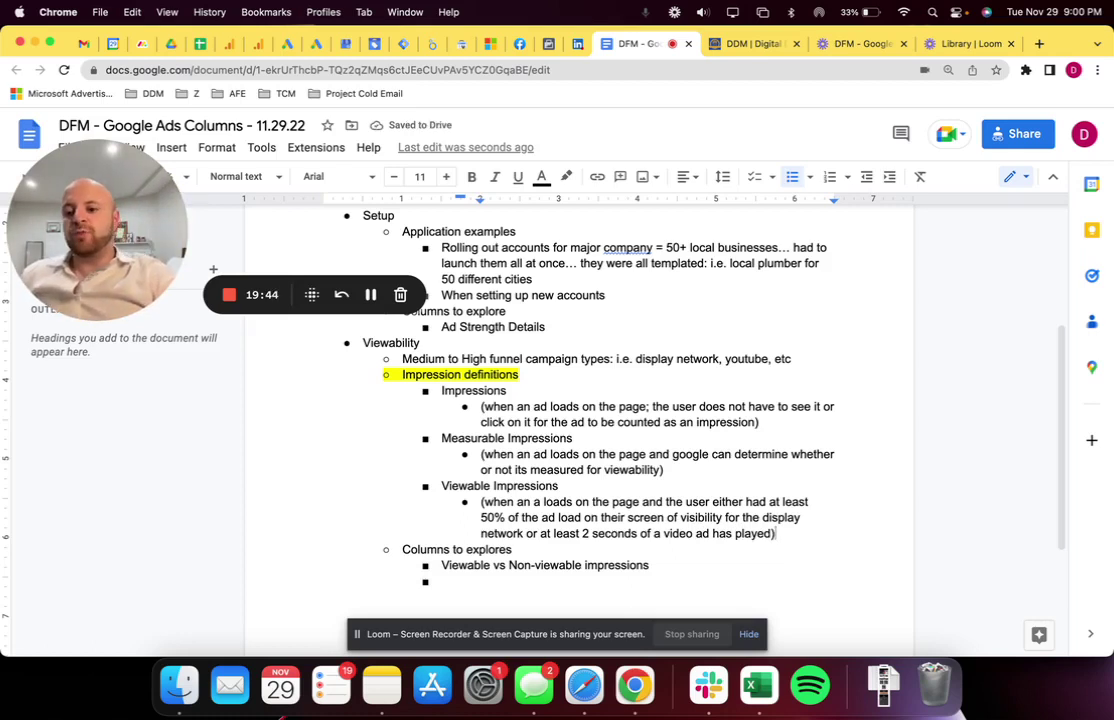
# Compare the Impressions, Measurable Impressions and Viewable Impressions entries under Impression definitions by selecting each heading in turn
pyautogui.tripleClick(506, 438)
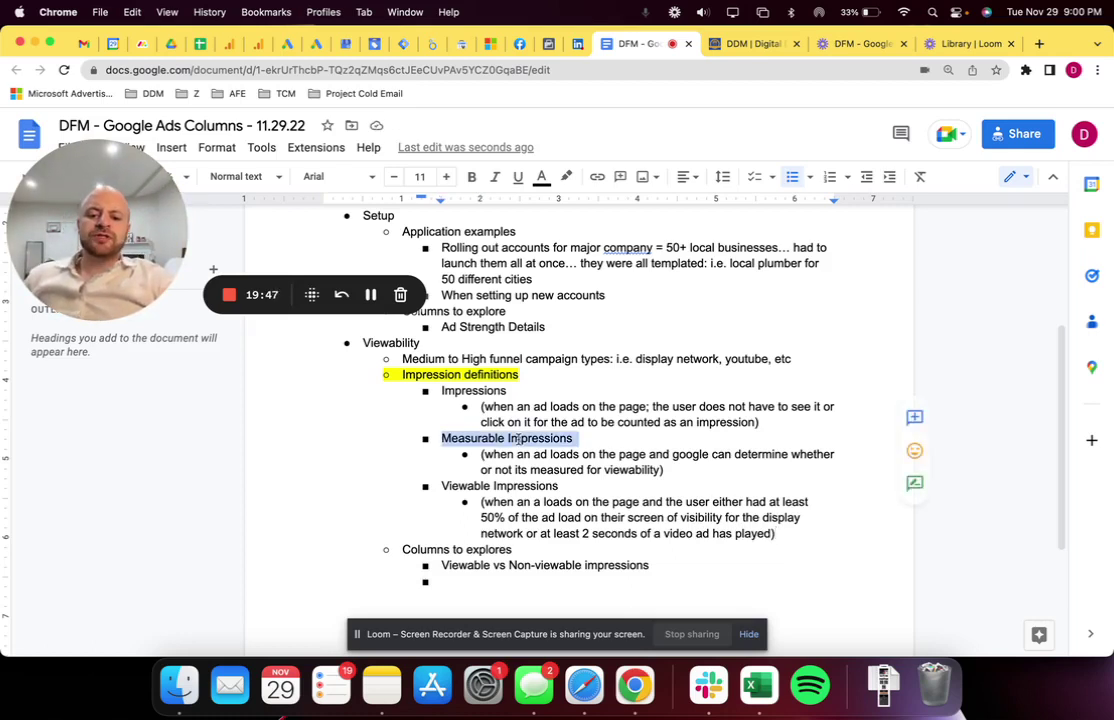
pyautogui.tripleClick(499, 487)
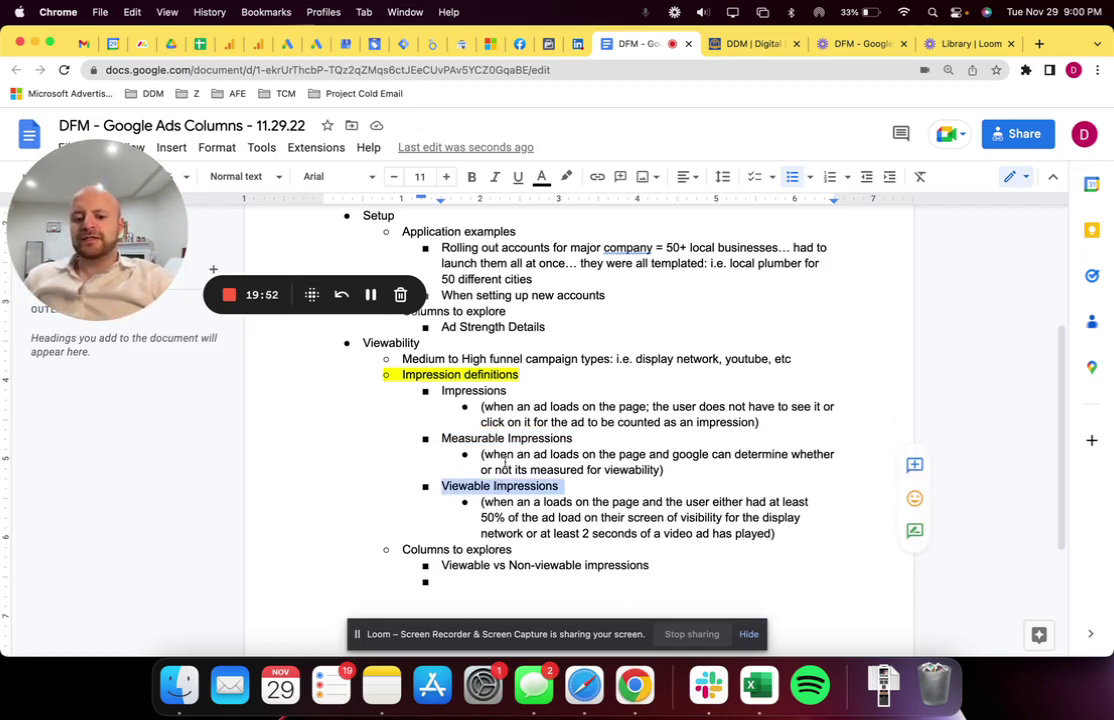
pyautogui.doubleClick(475, 391)
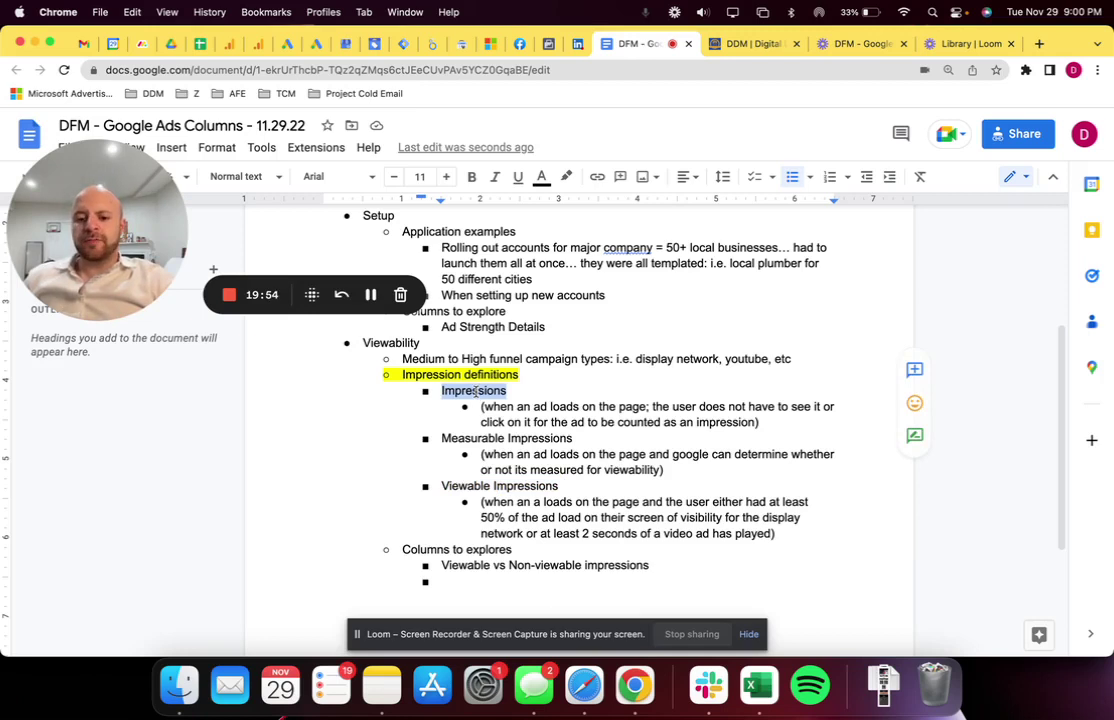
pyautogui.tripleClick(503, 438)
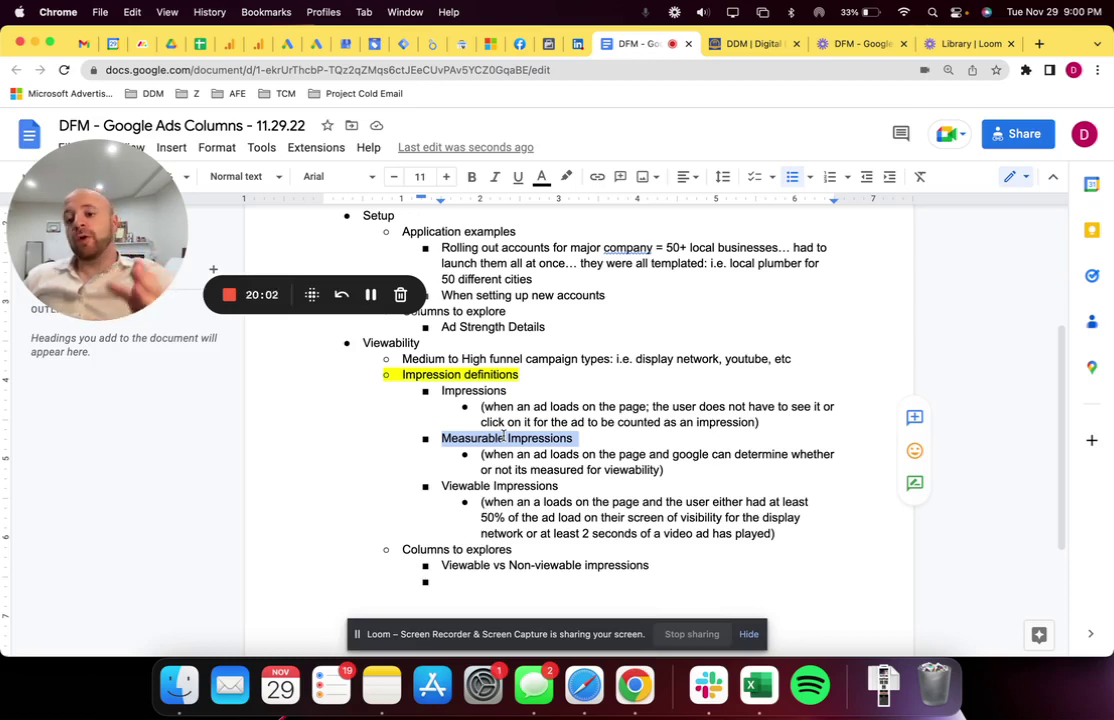
pyautogui.tripleClick(490, 485)
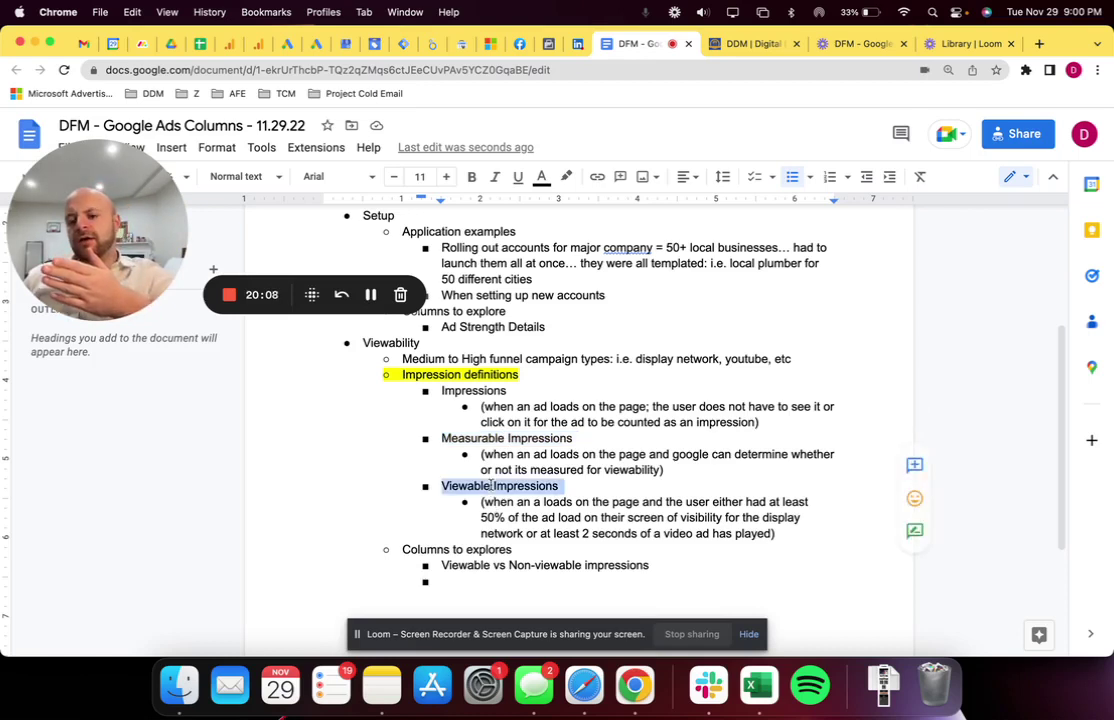
# Switch to Google Ads and examine the Viewability columns, including the description of Non-measurable impr. distrib
pyautogui.click(288, 44)
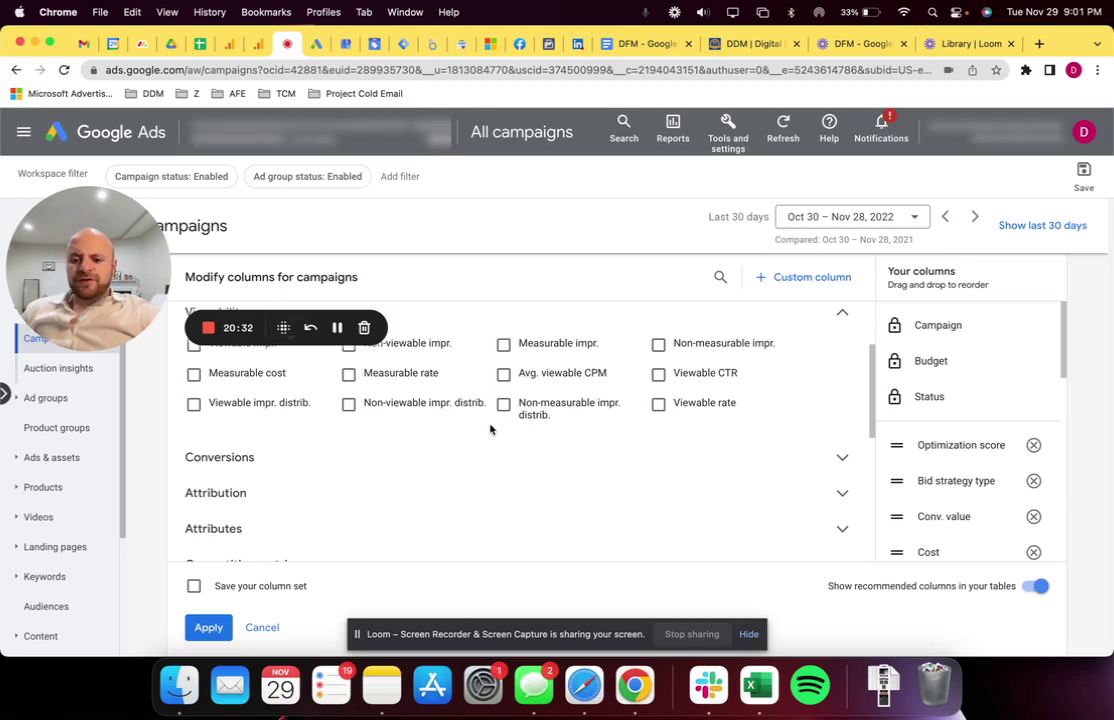
pyautogui.moveTo(466, 413)
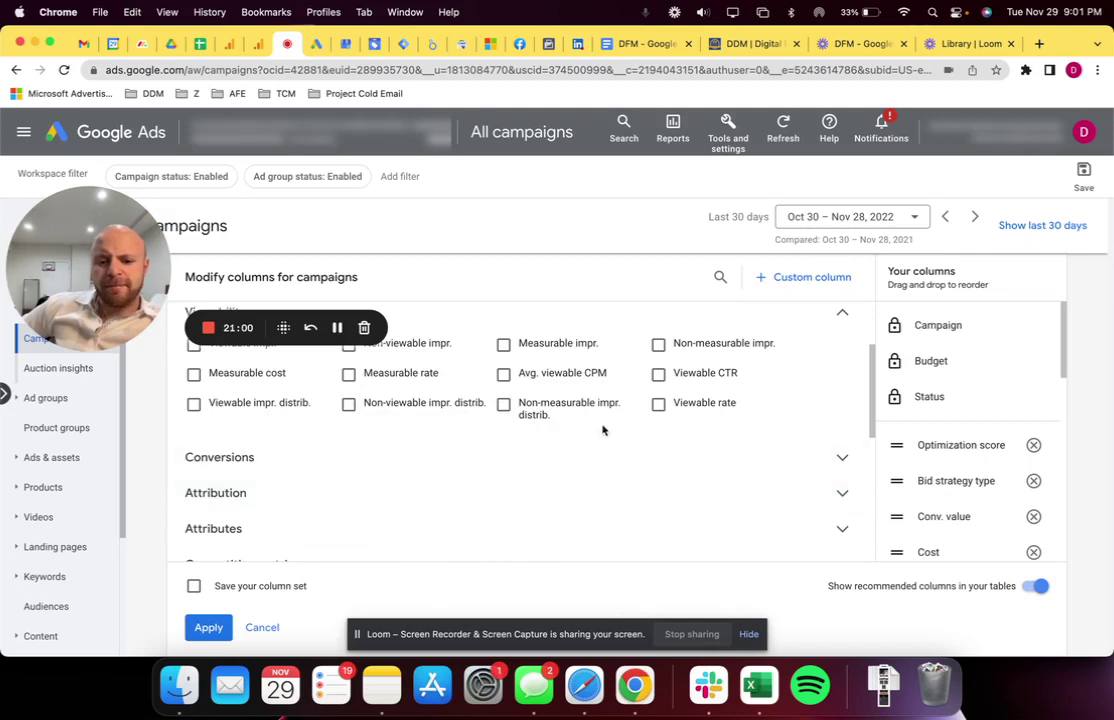
pyautogui.moveTo(586, 410)
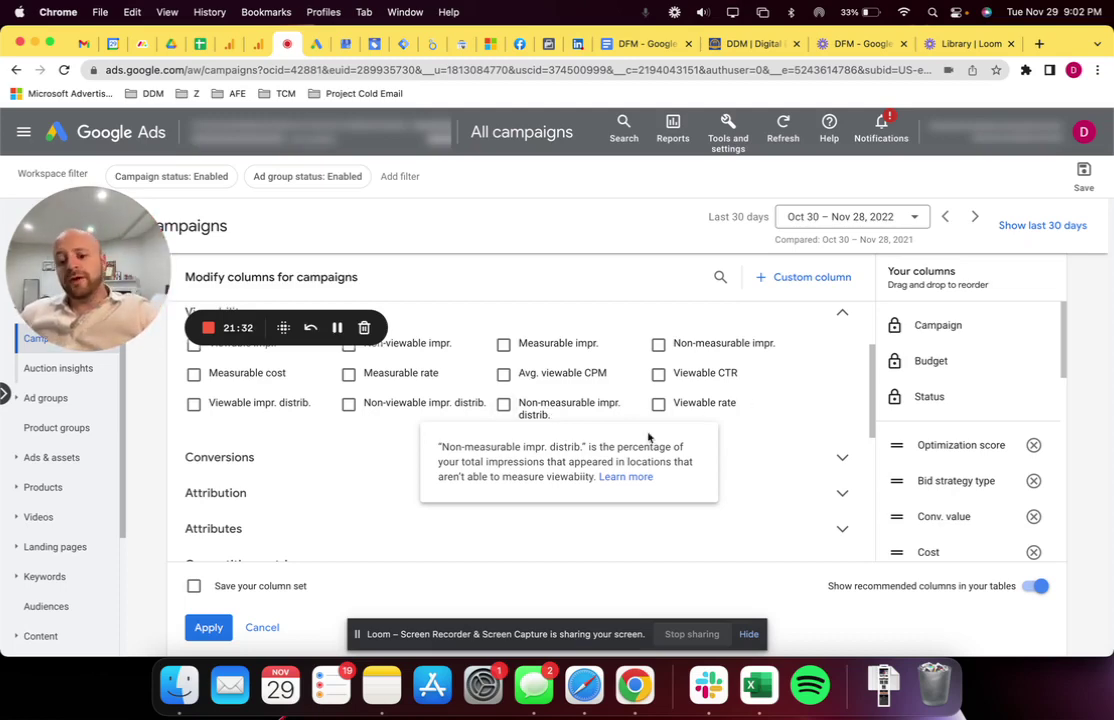
pyautogui.scroll(1, 399, 463)
pyautogui.scroll(1, 399, 463)
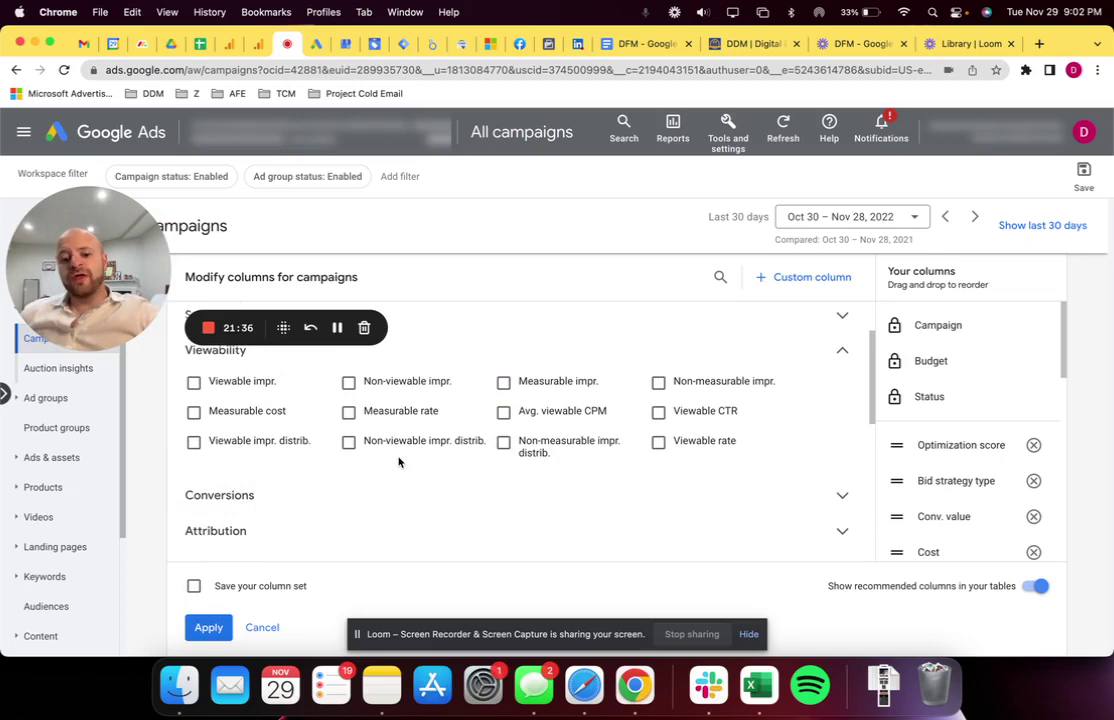
# Back in the Google Docs outline, replace the "Viewable vs Non-viewable impressions" bullet with "Impressions, Measurable Impressions, Viewable Impressions"
pyautogui.click(640, 44)
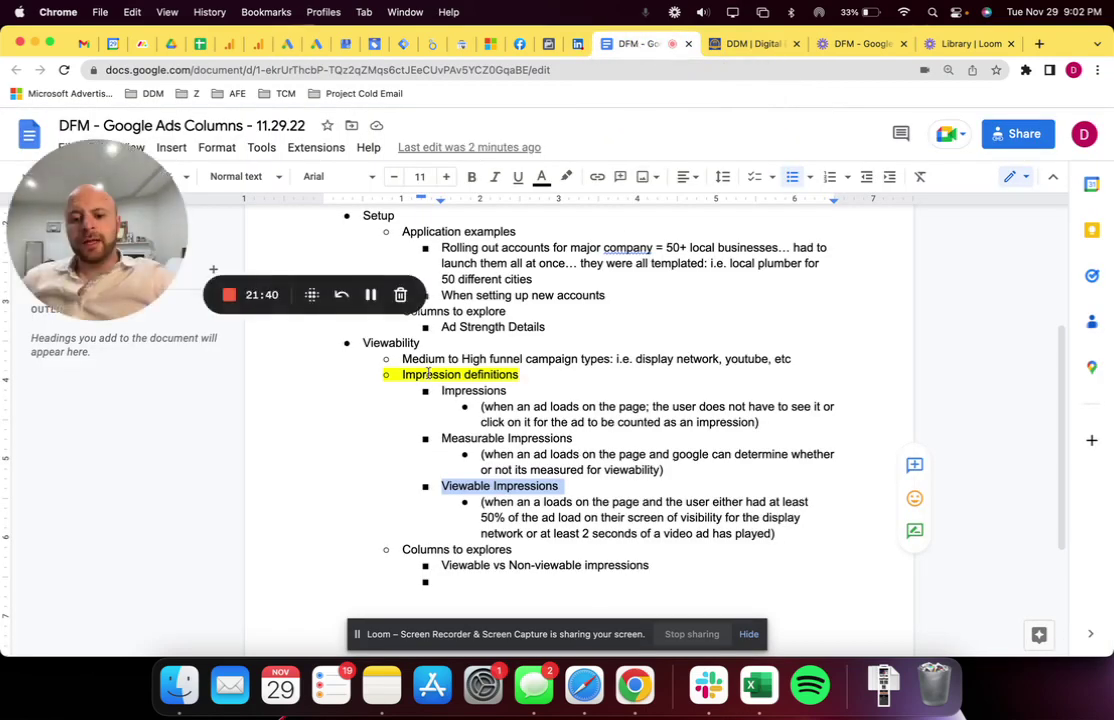
pyautogui.click(477, 581)
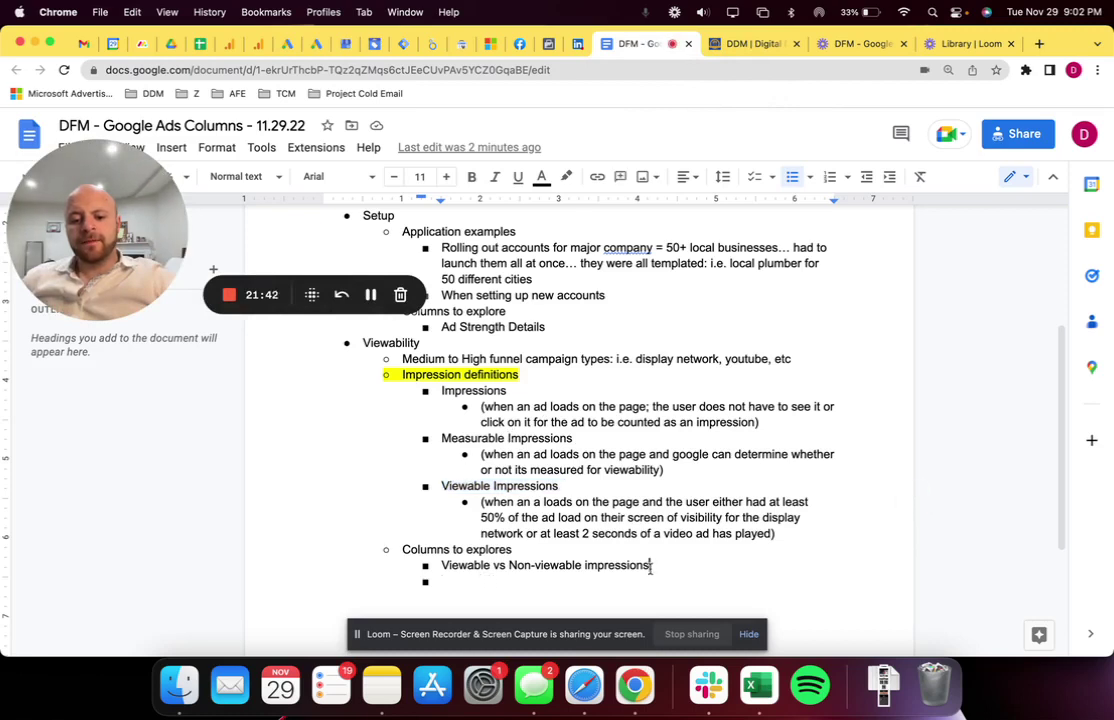
pyautogui.moveTo(651, 566); pyautogui.dragTo(442, 567)
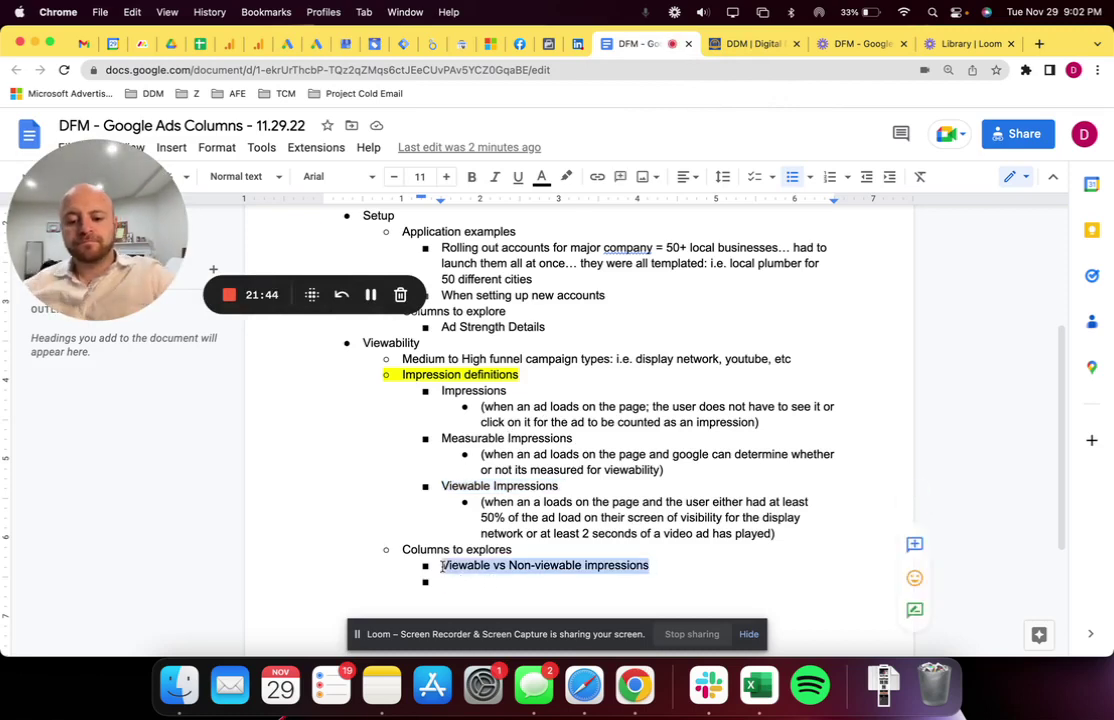
pyautogui.write('Impressions')
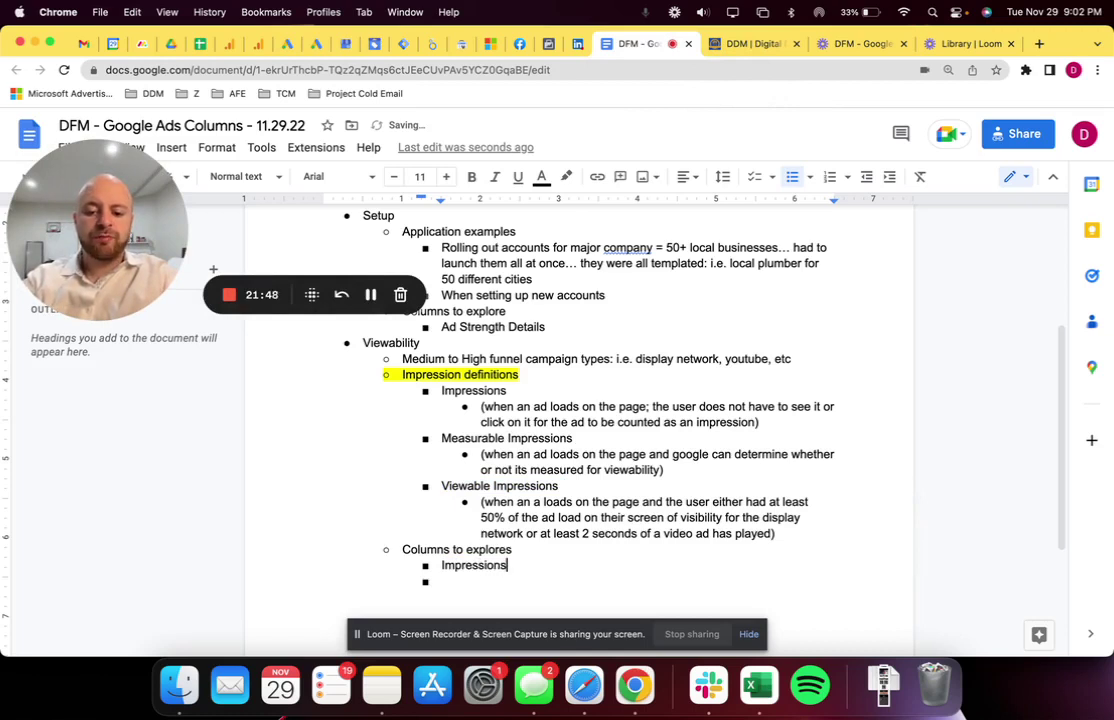
pyautogui.write(', ')
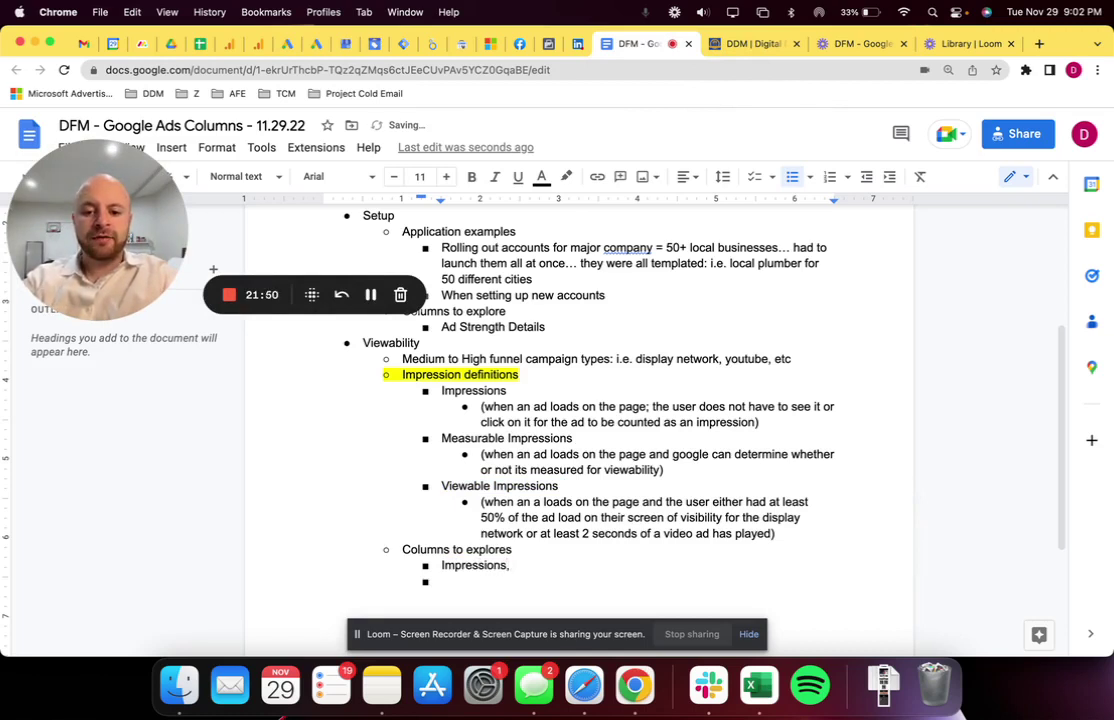
pyautogui.write('Measurable Imp')
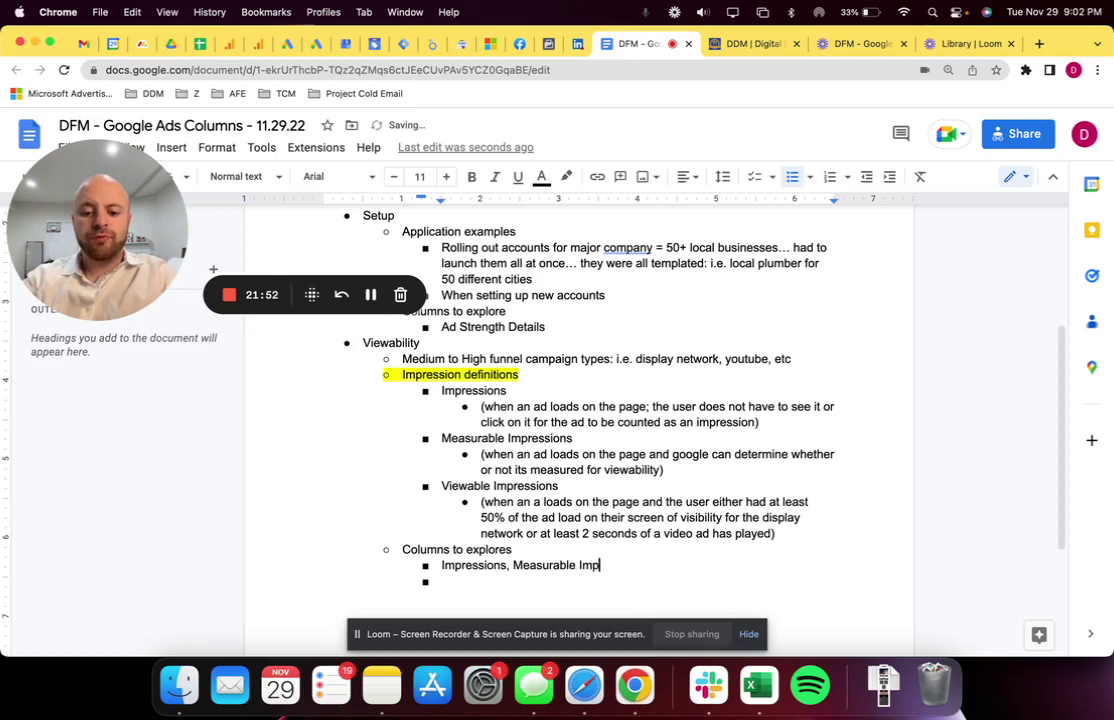
pyautogui.write('ressions, Viewable ')
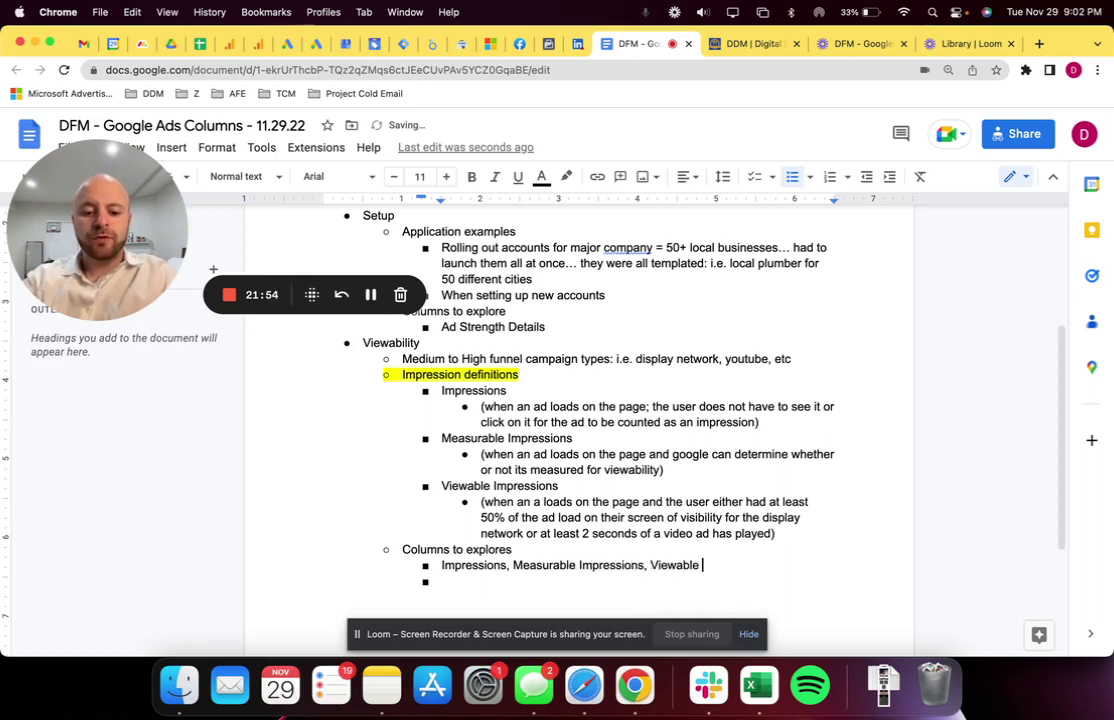
pyautogui.write('Impressions')
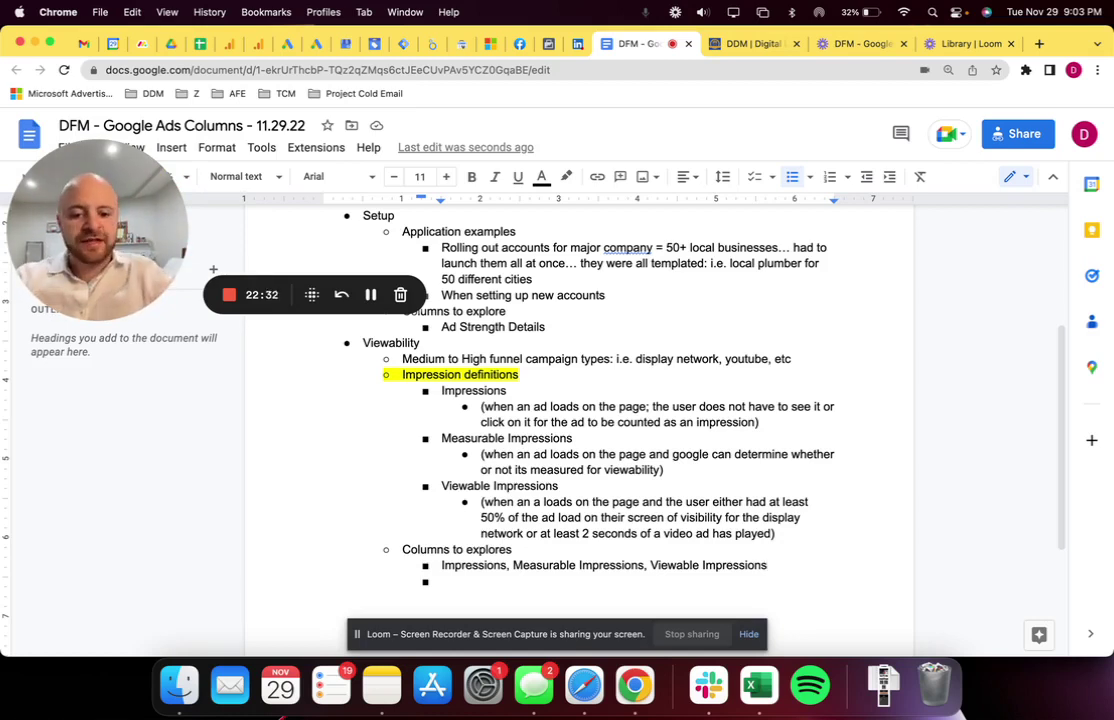
# Add nested bullets below that entry reading "Impressions = 10k", "Measurable Impressions = 8k" and "Viewable Impressions = 6k"
pyautogui.press('Return')
pyautogui.press('Tab')
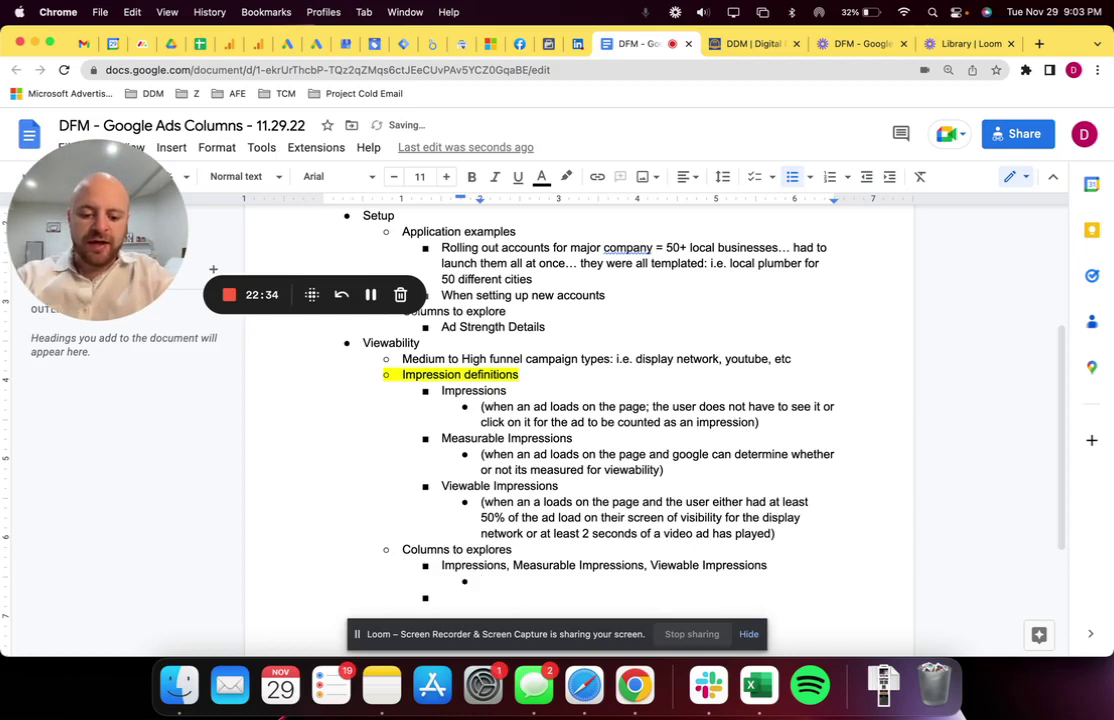
pyautogui.write('I')
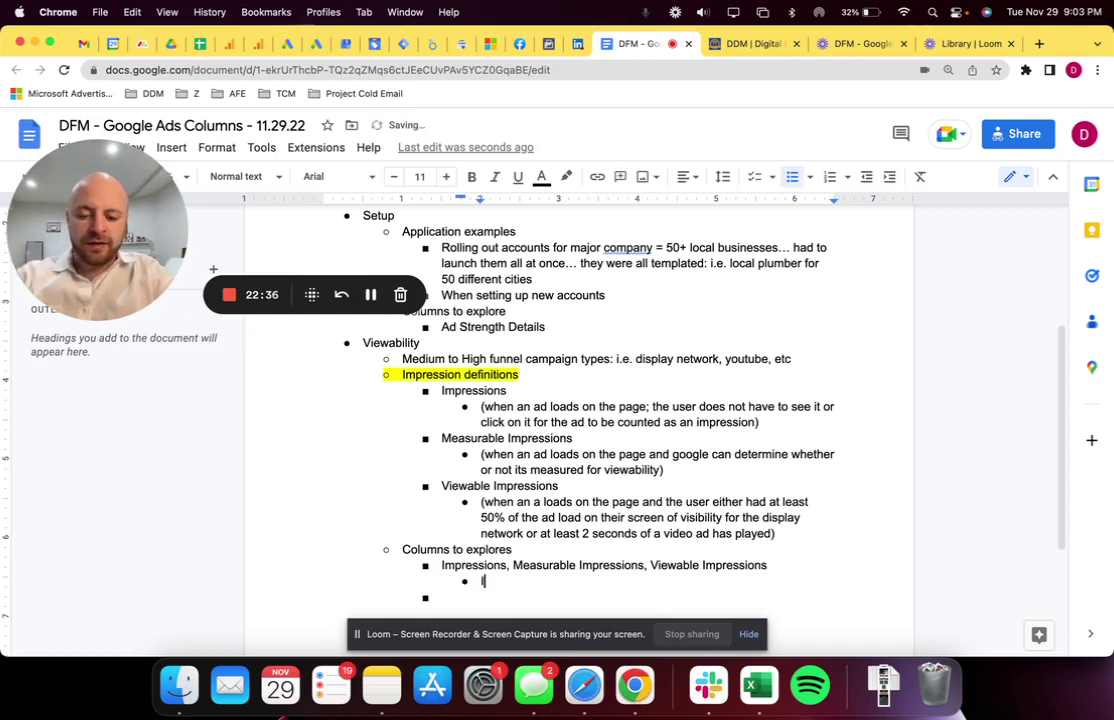
pyautogui.write('mpressions = 10k')
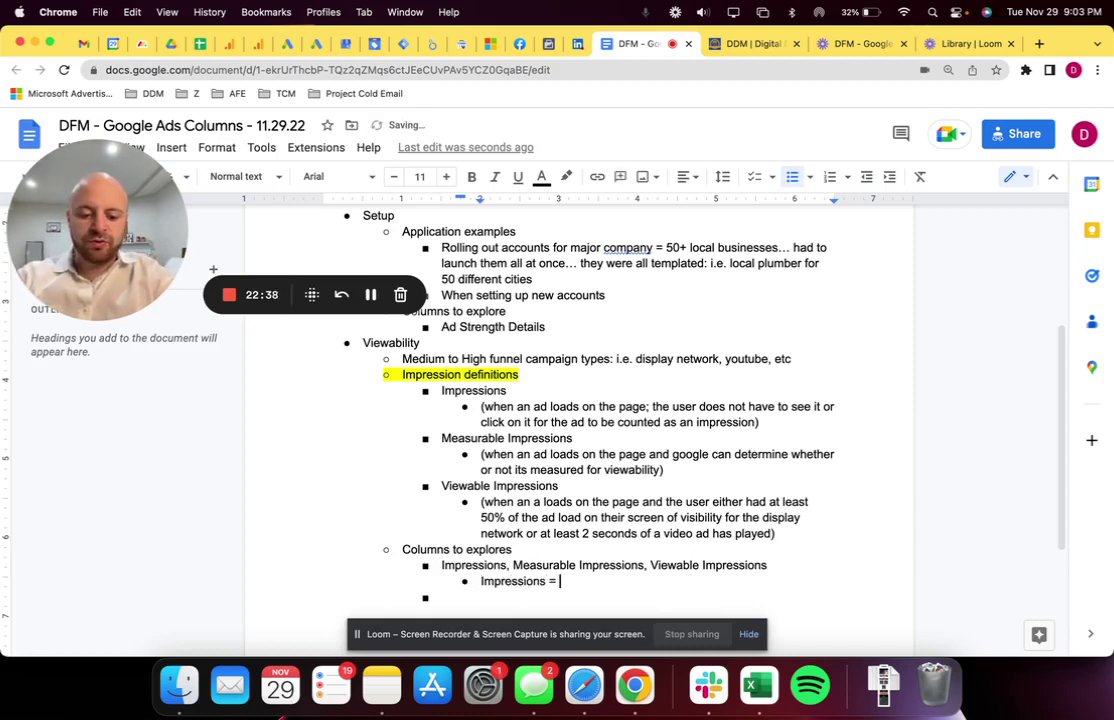
pyautogui.press('Return')
pyautogui.write('Me')
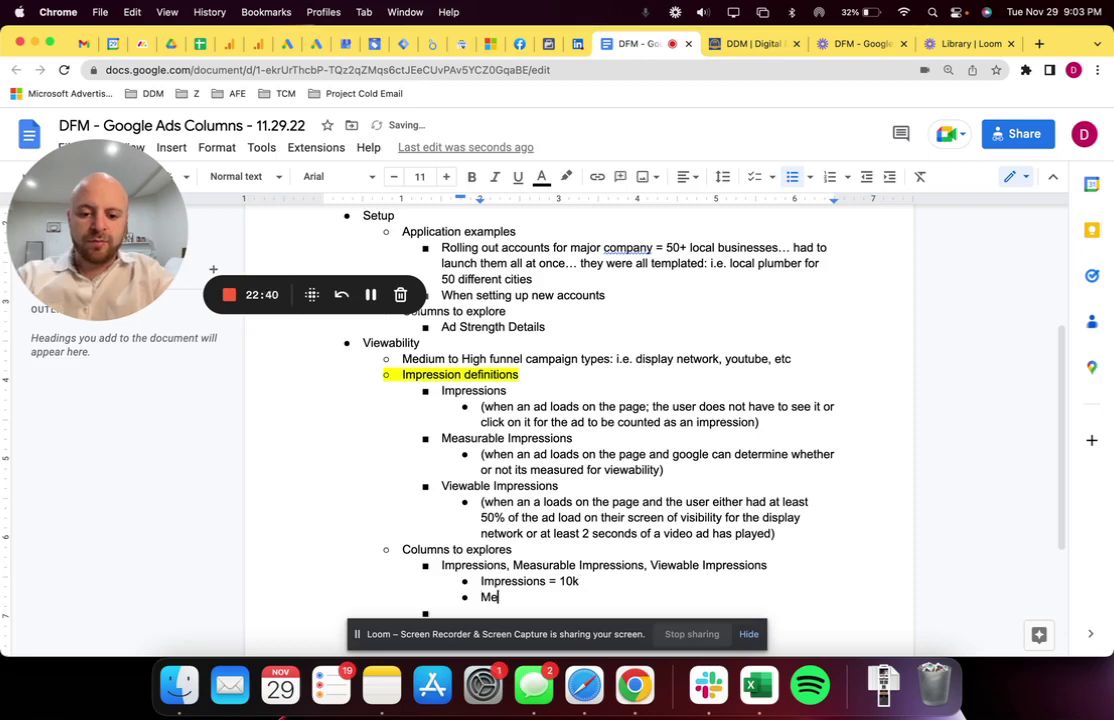
pyautogui.write('asurable Impressions = ')
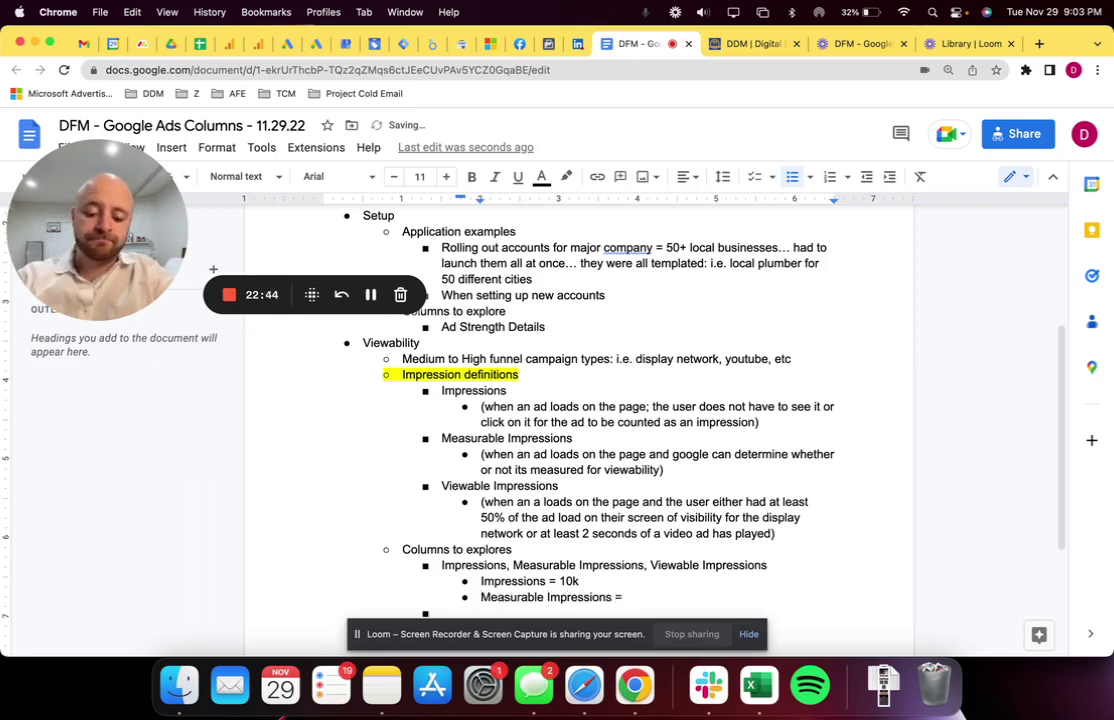
pyautogui.write('8k')
pyautogui.press('Return')
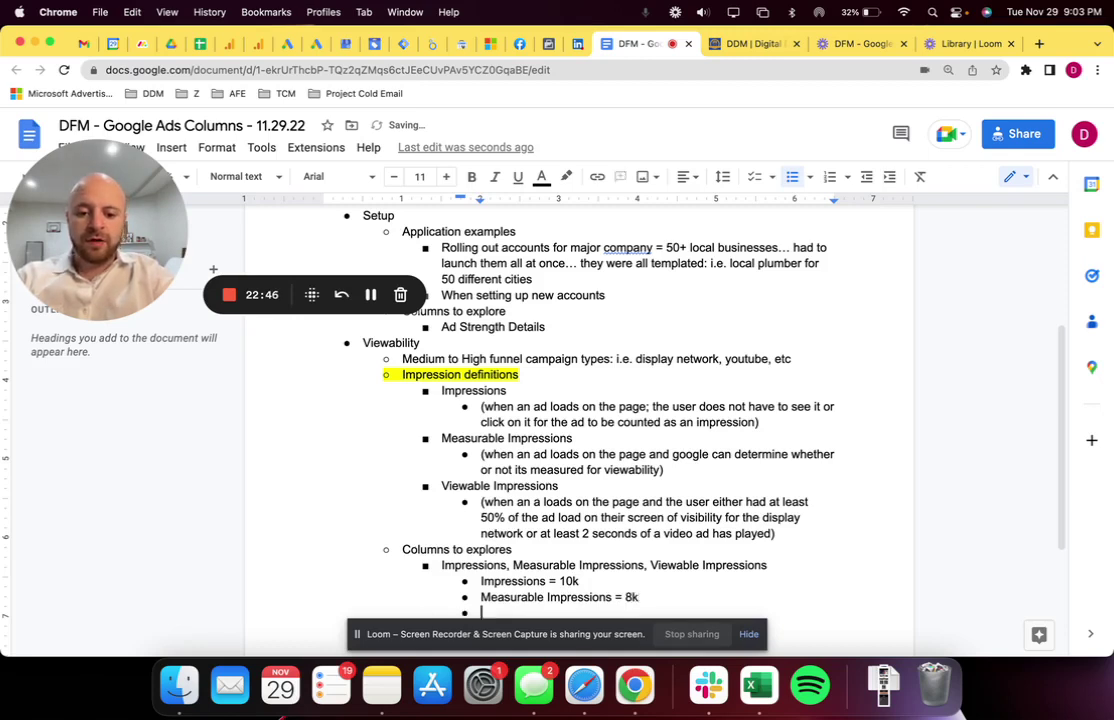
pyautogui.write('Viewable I')
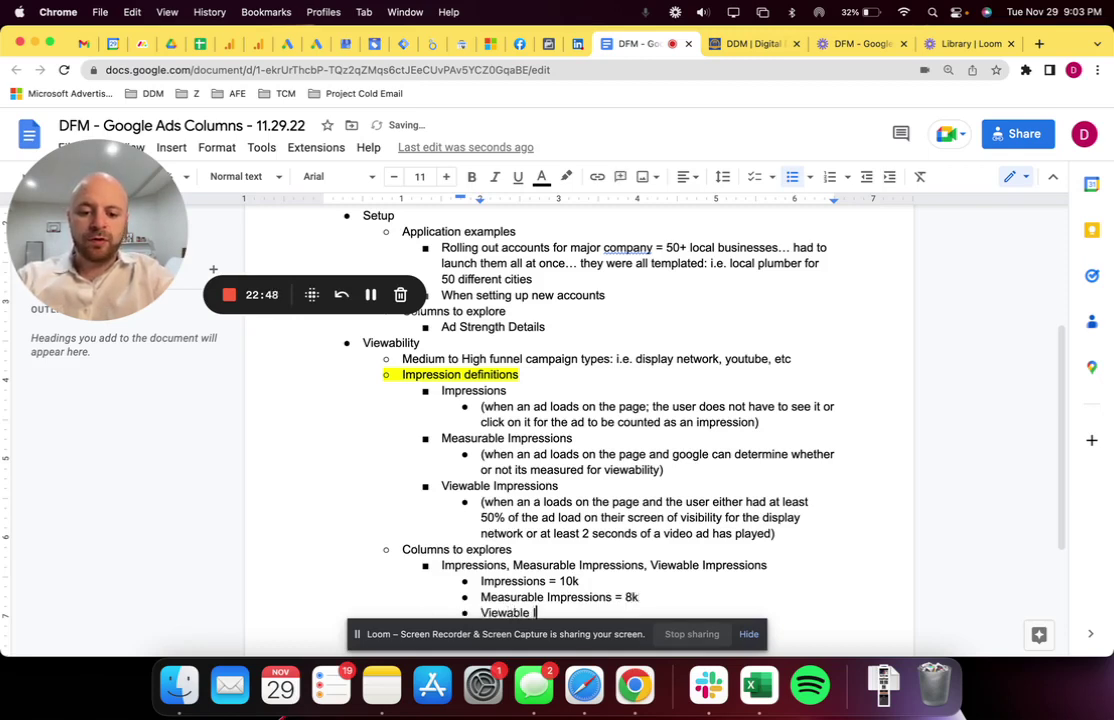
pyautogui.write('mpressions = 6k')
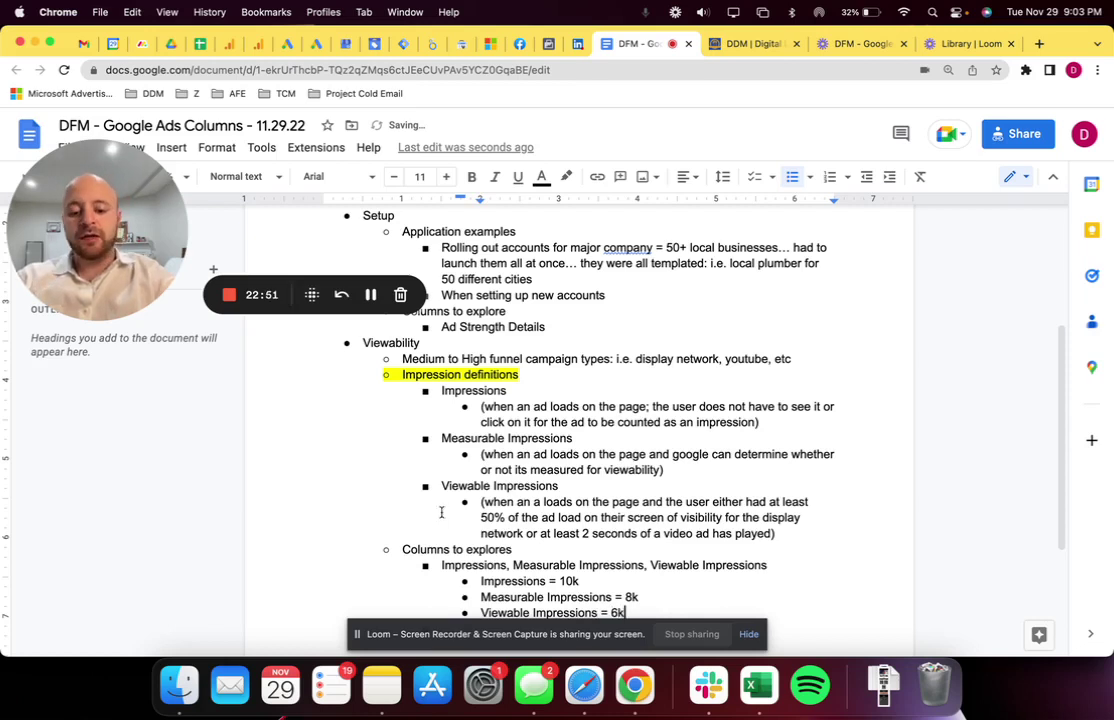
# Add a sub-bullet under "Viewable Impressions = 6k" starting with "Determination =", accepting the suggested spelling of the first word
pyautogui.press('Return')
pyautogui.press('Tab')
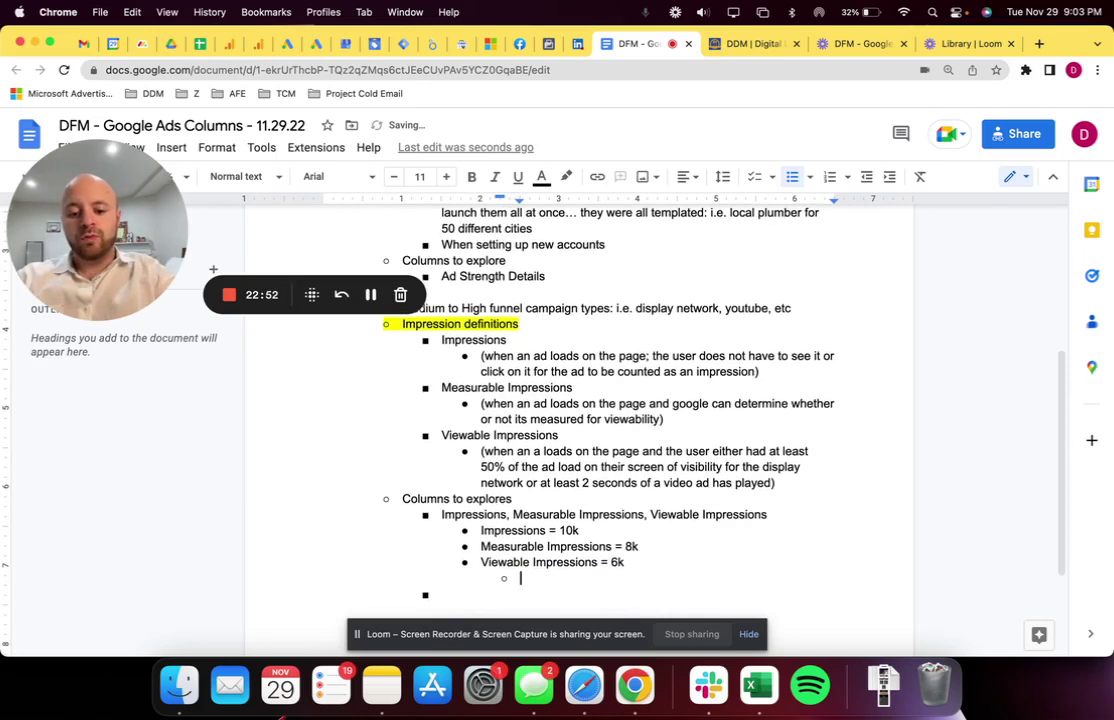
pyautogui.write('Determin')
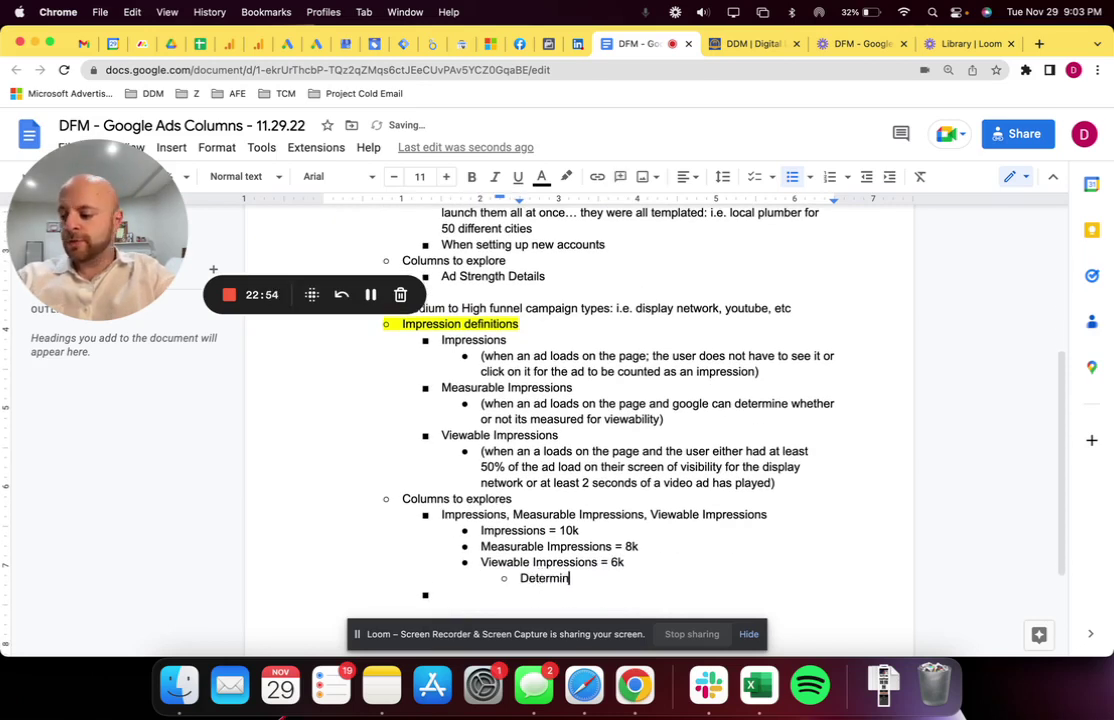
pyautogui.write('atnion =')
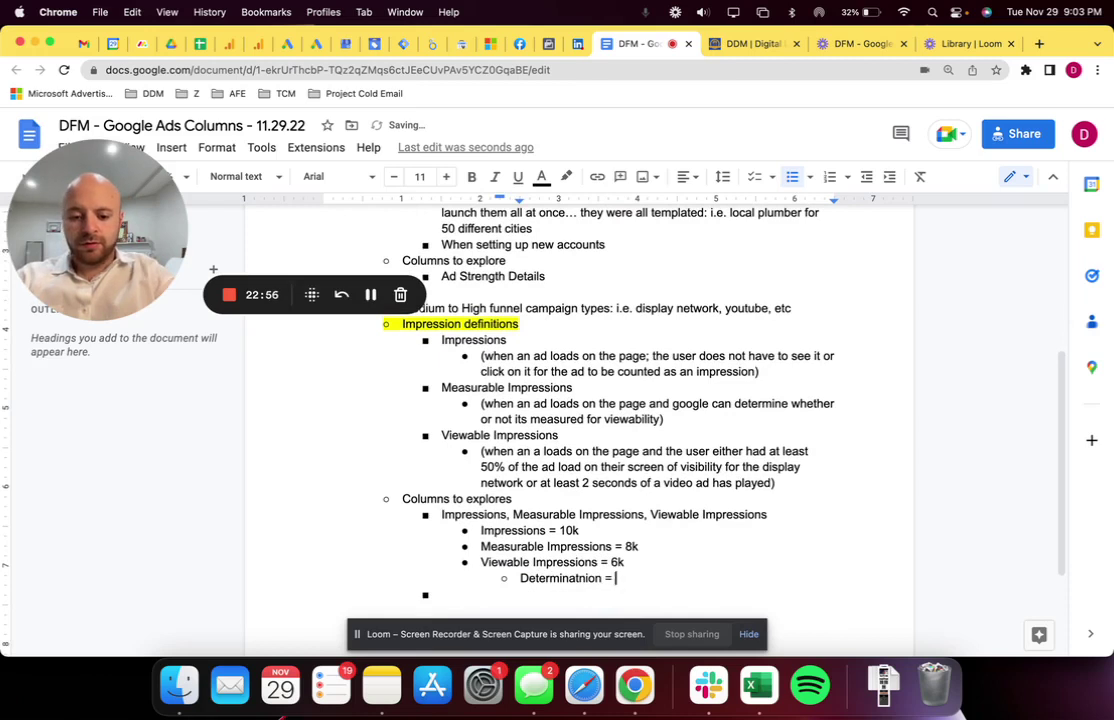
pyautogui.click(586, 578)
pyautogui.rightClick(586, 578)
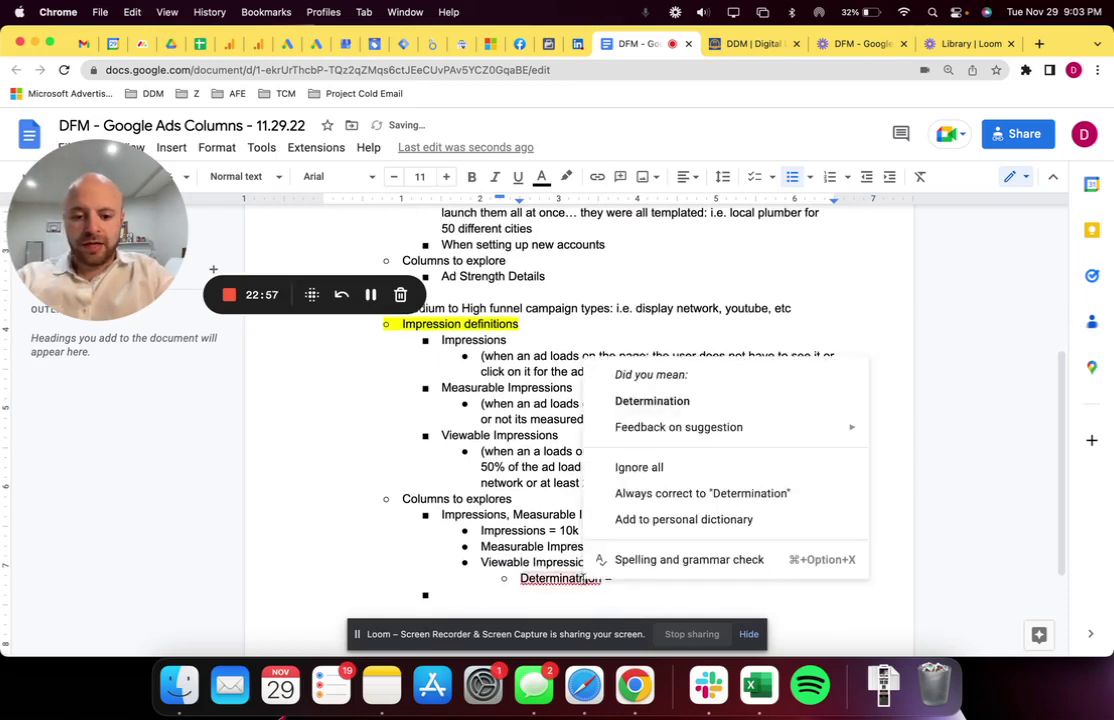
pyautogui.click(660, 400)
pyautogui.click(617, 577)
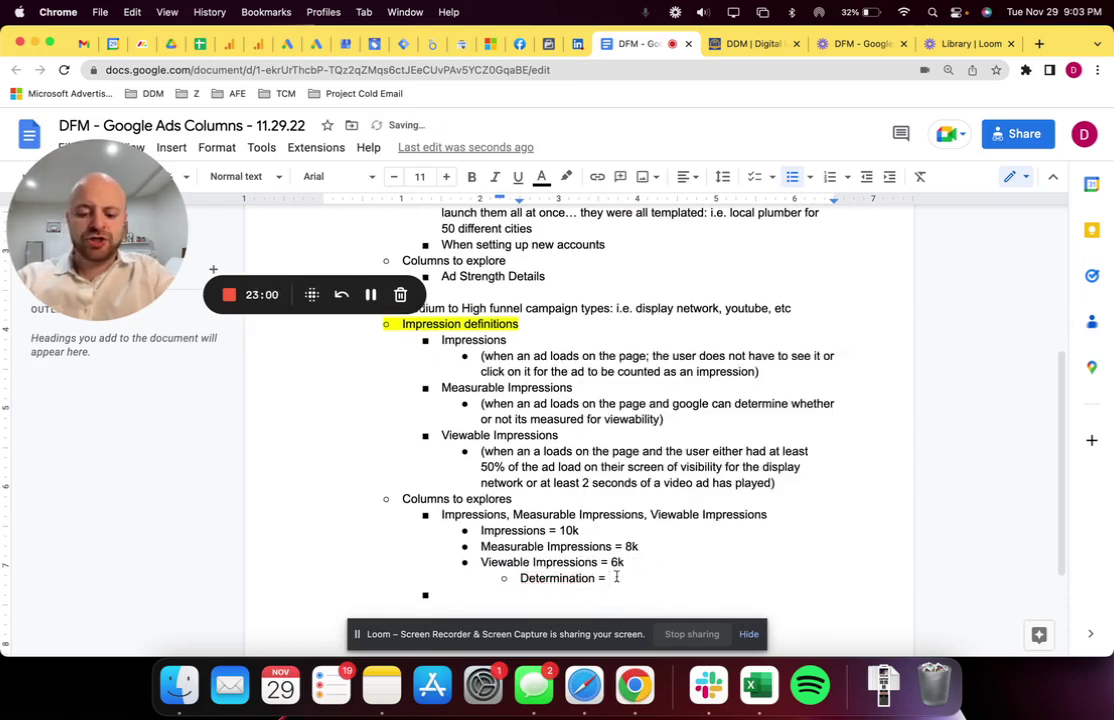
pyautogui.write('Only ')
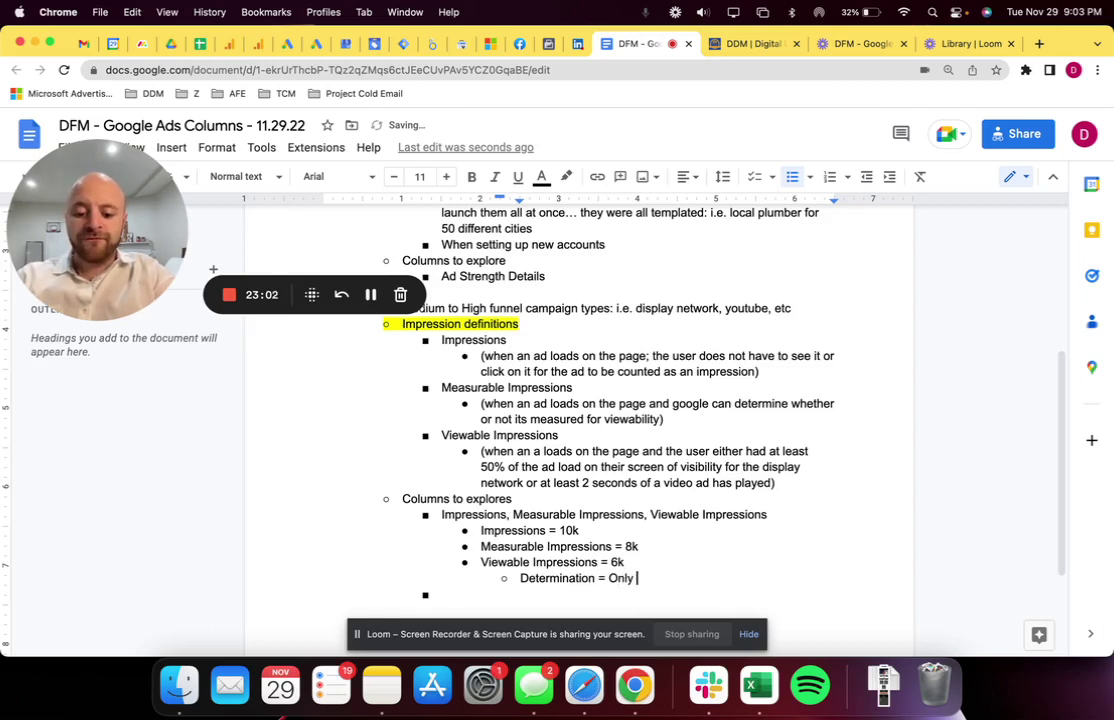
pyautogui.write('4k')
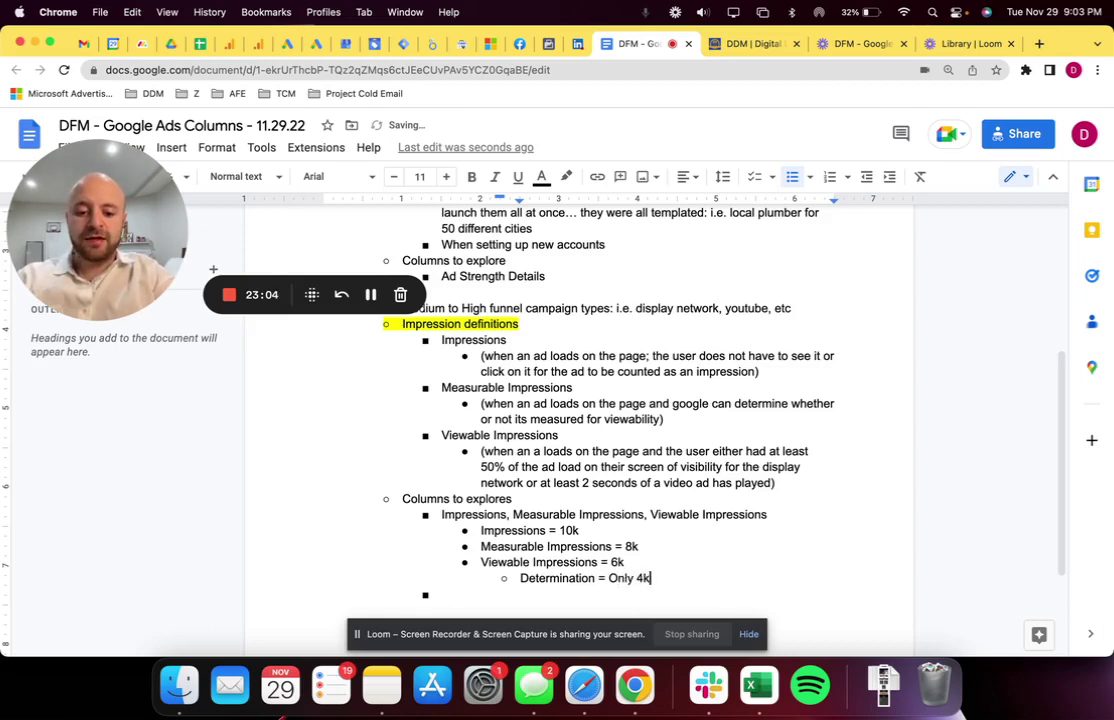
pyautogui.press('BackSpace')
pyautogui.press('BackSpace')
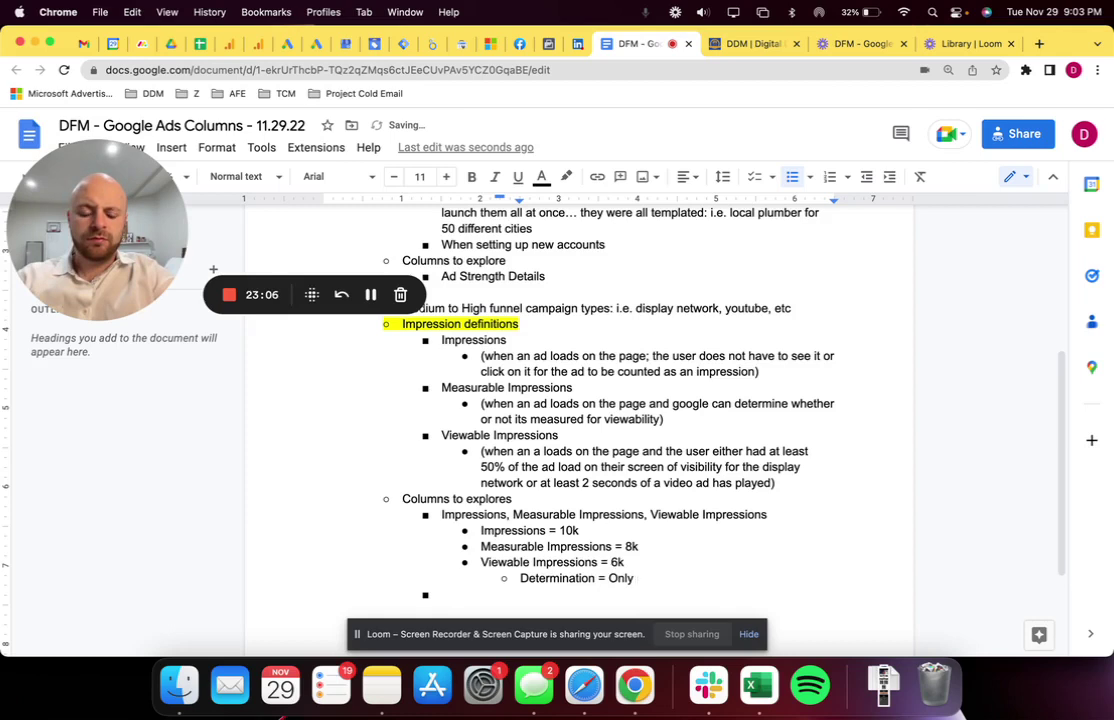
pyautogui.press('BackSpace')
pyautogui.press('BackSpace')
pyautogui.press('BackSpace')
pyautogui.press('BackSpace')
pyautogui.press('BackSpace')
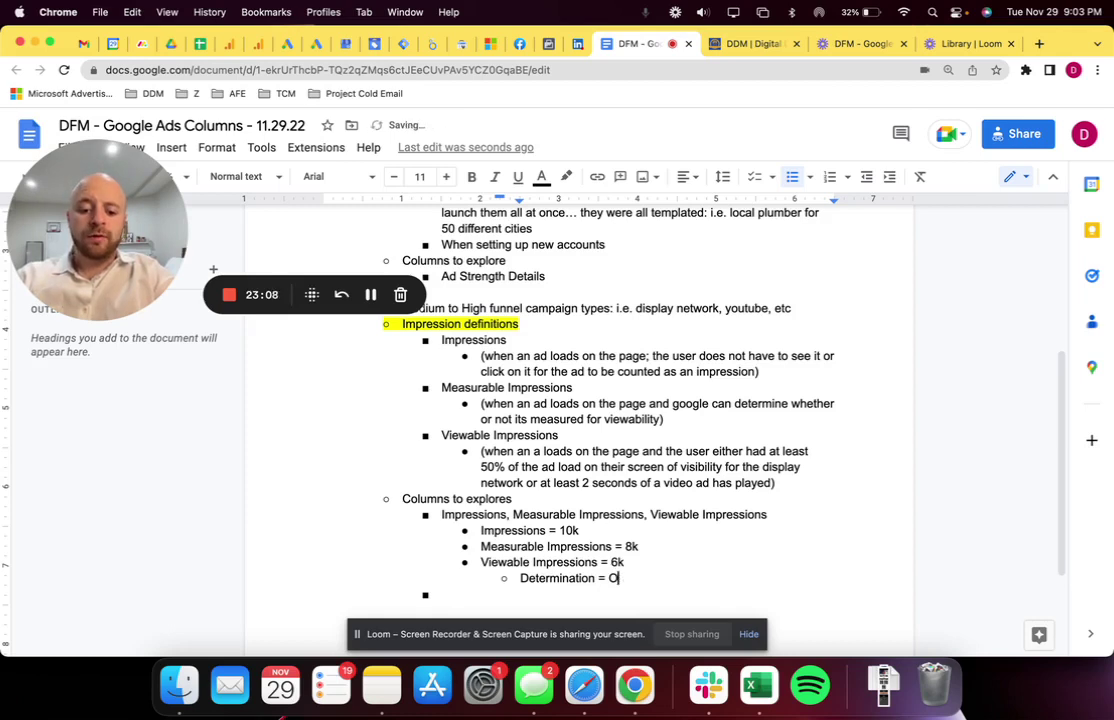
# Complete the "Determination =" sub-bullet with "4k out of 10k impressions are junk… because people most likely did not see them…"
pyautogui.write('4k out of ')
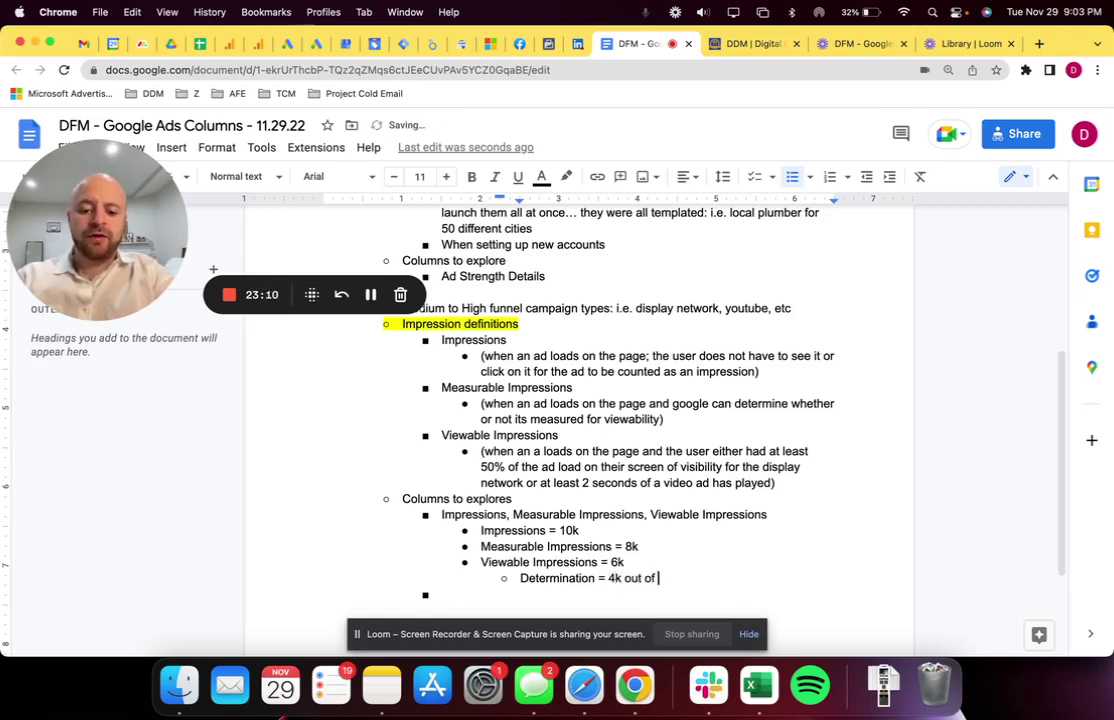
pyautogui.write('10k impress')
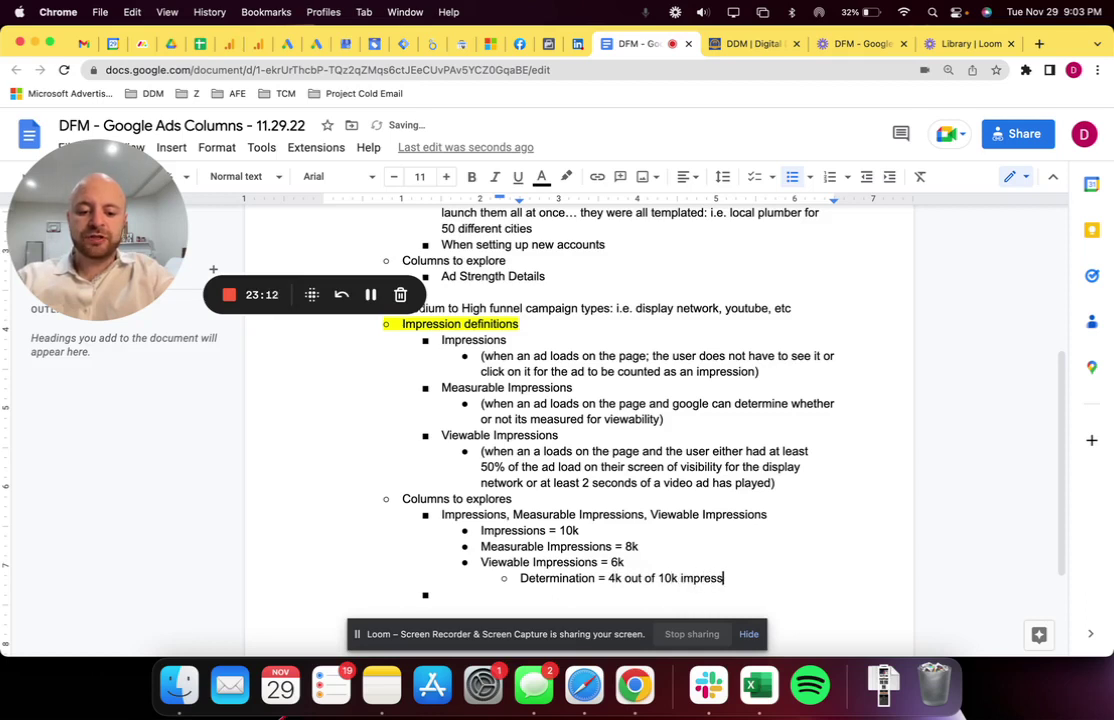
pyautogui.write('ions are jun')
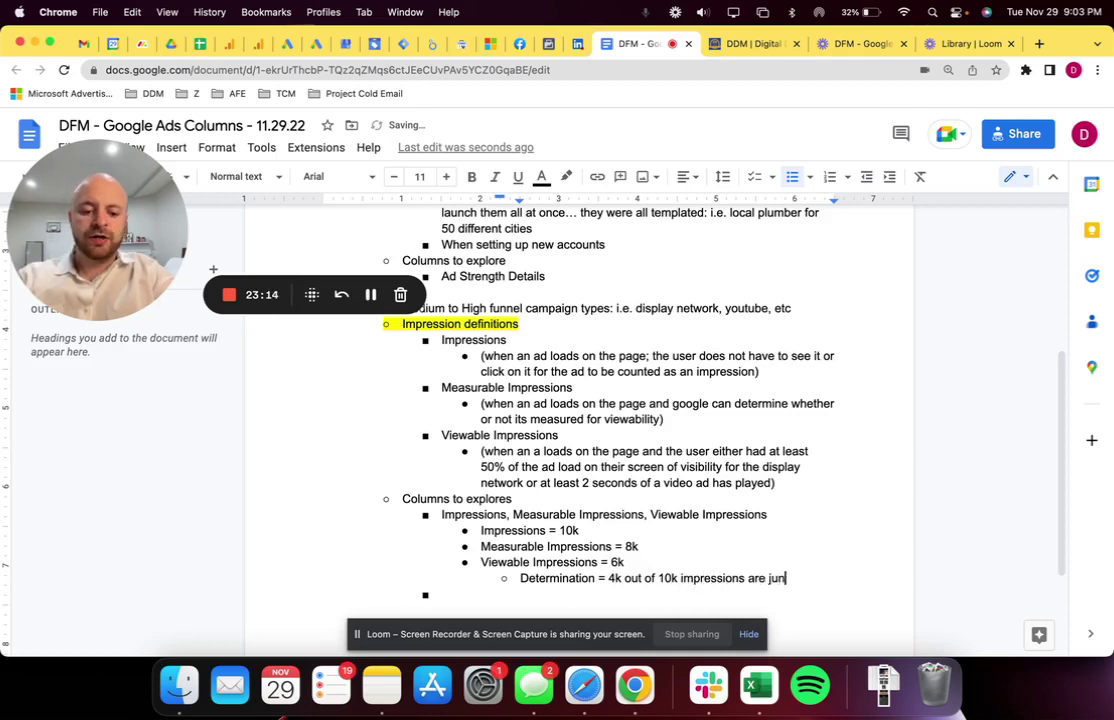
pyautogui.write('k... because no')
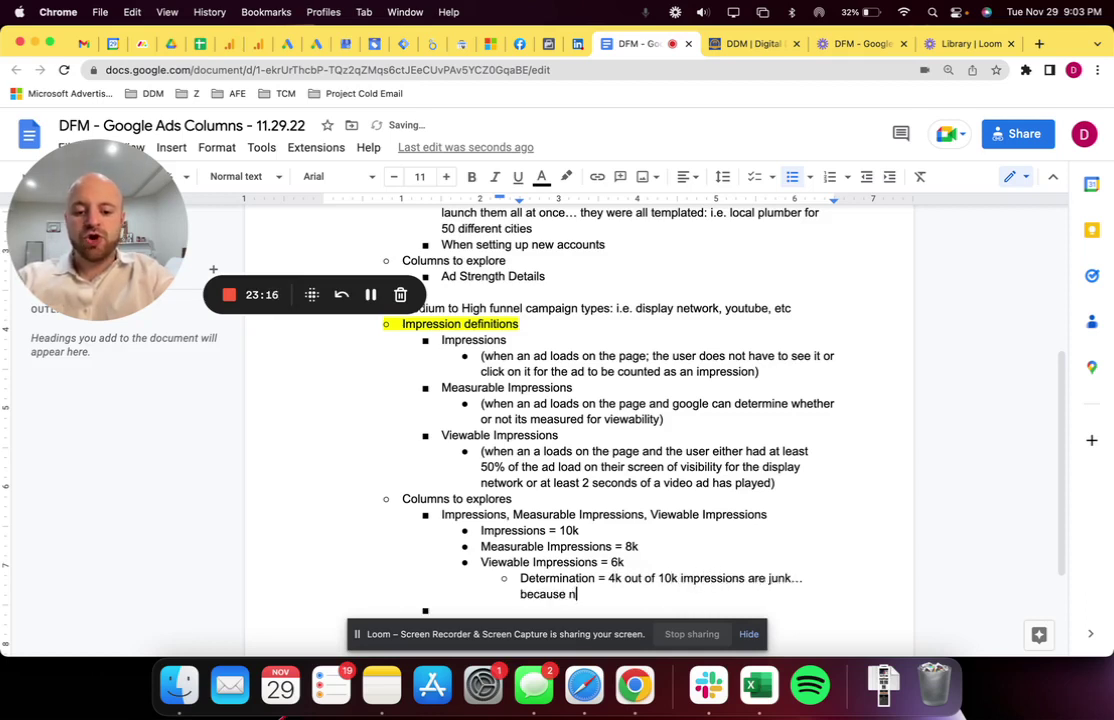
pyautogui.press('BackSpace')
pyautogui.press('BackSpace')
pyautogui.press('BackSpace')
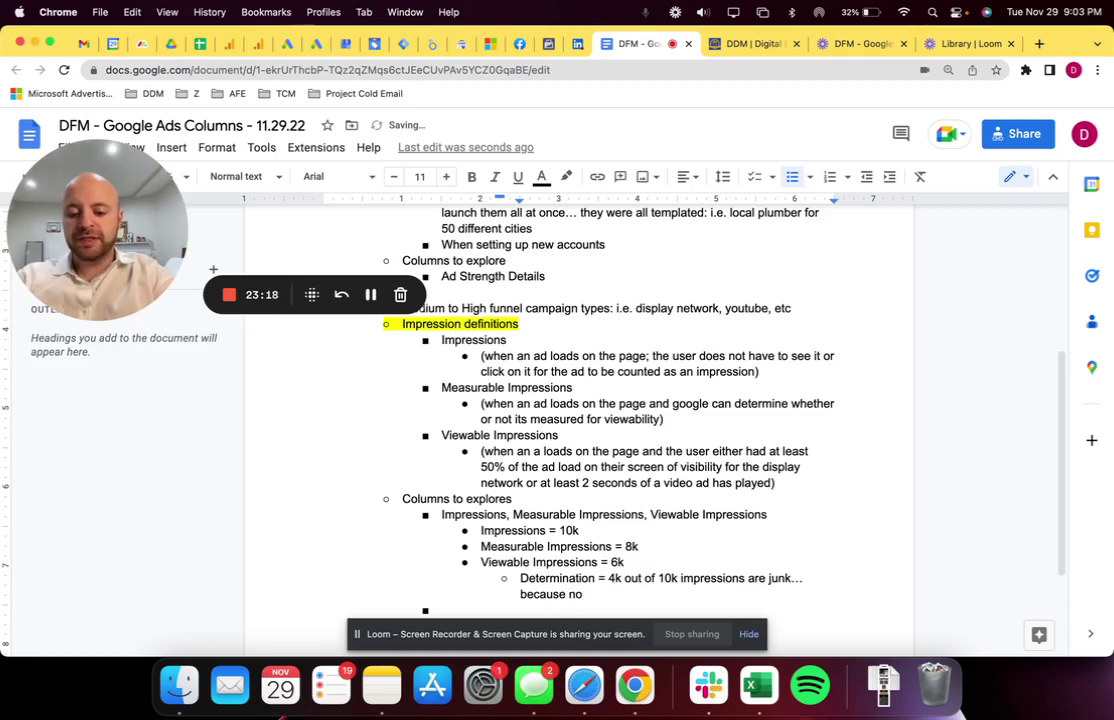
pyautogui.write('people ')
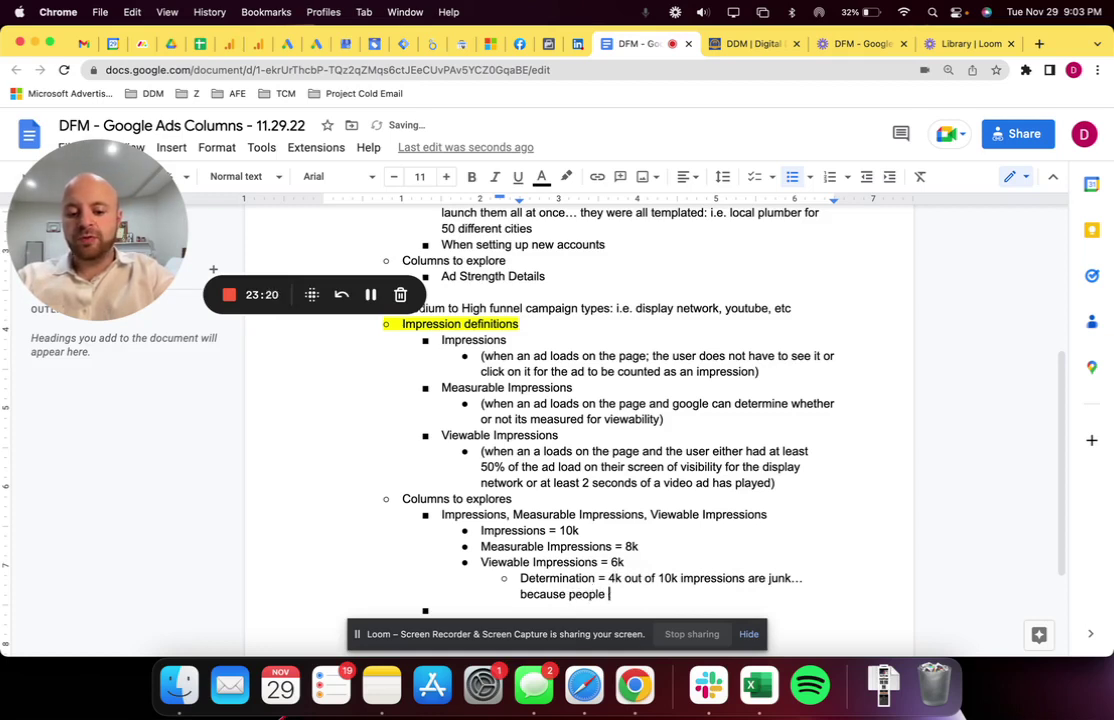
pyautogui.write('most likely did ')
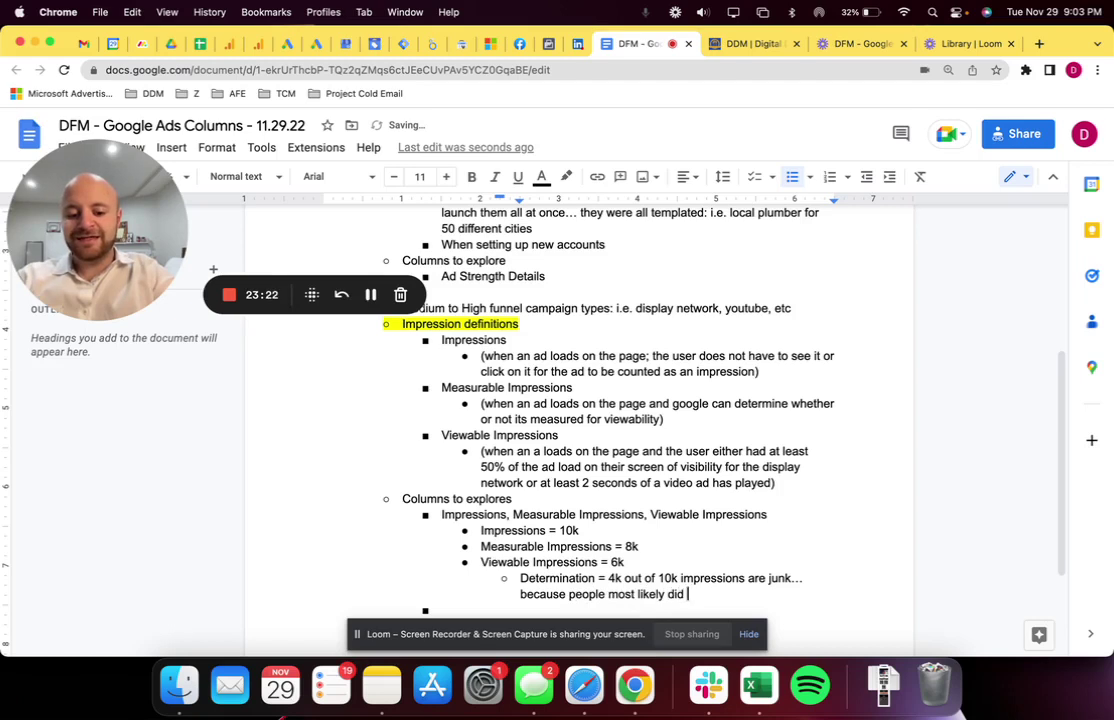
pyautogui.write('not see them...')
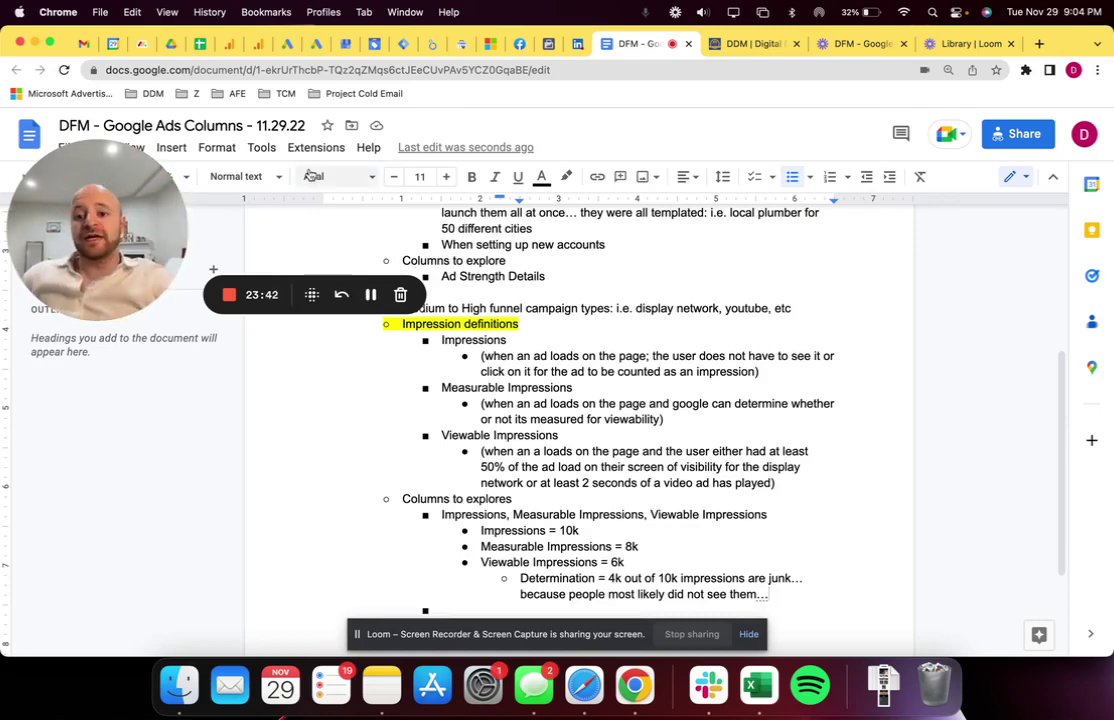
# Switch to Google Ads, collapse the Viewability category and examine the columns in the Attribution category
pyautogui.click(287, 44)
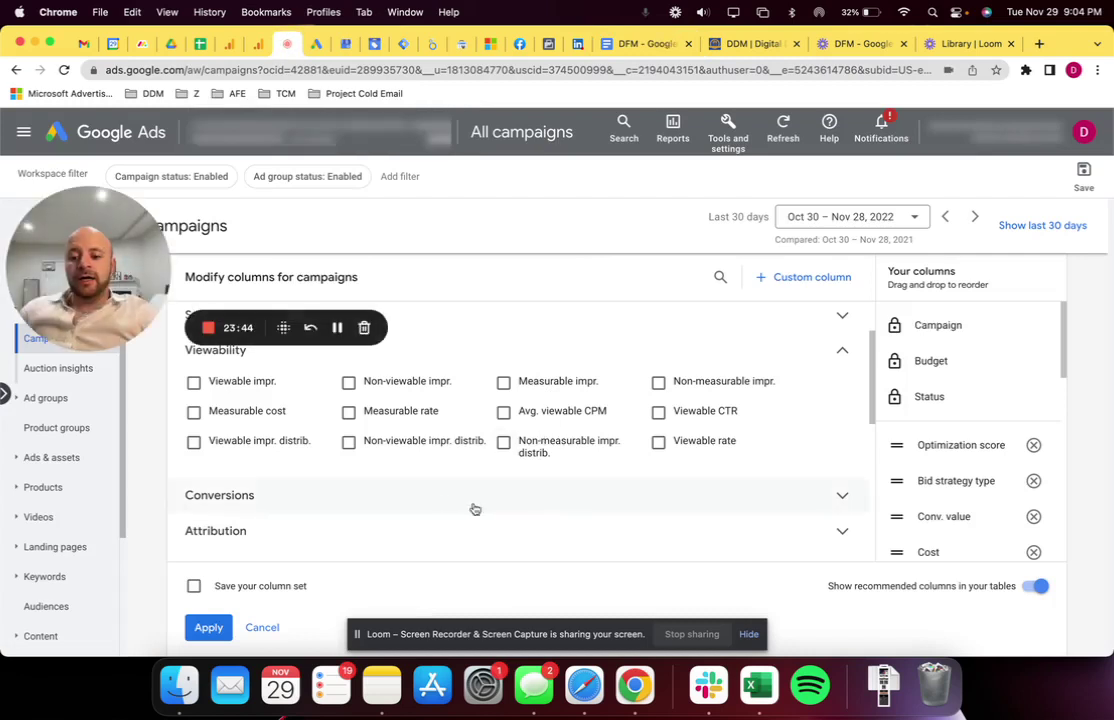
pyautogui.click(841, 350)
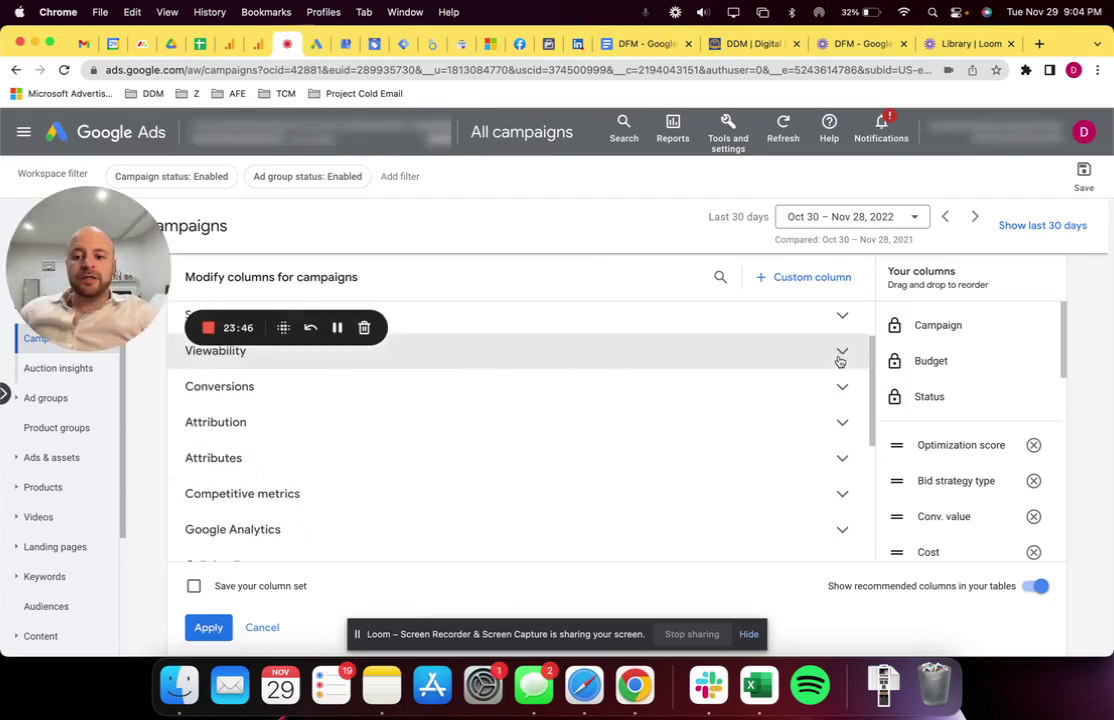
pyautogui.scroll(-5, 840, 388)
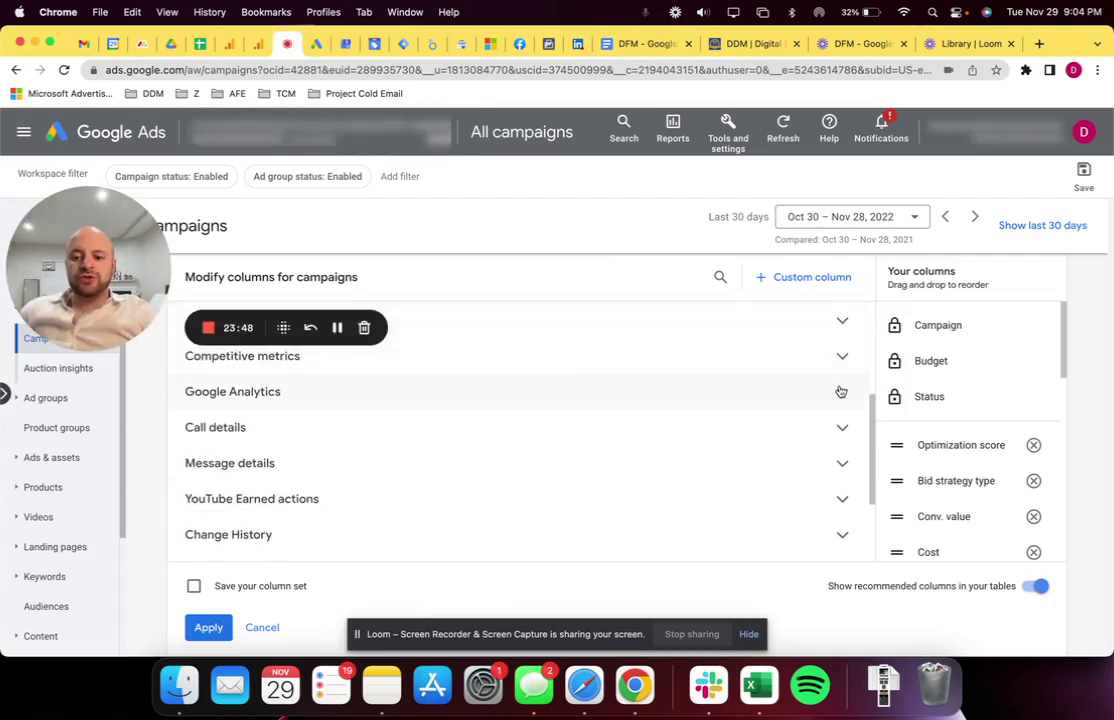
pyautogui.scroll(5, 840, 390)
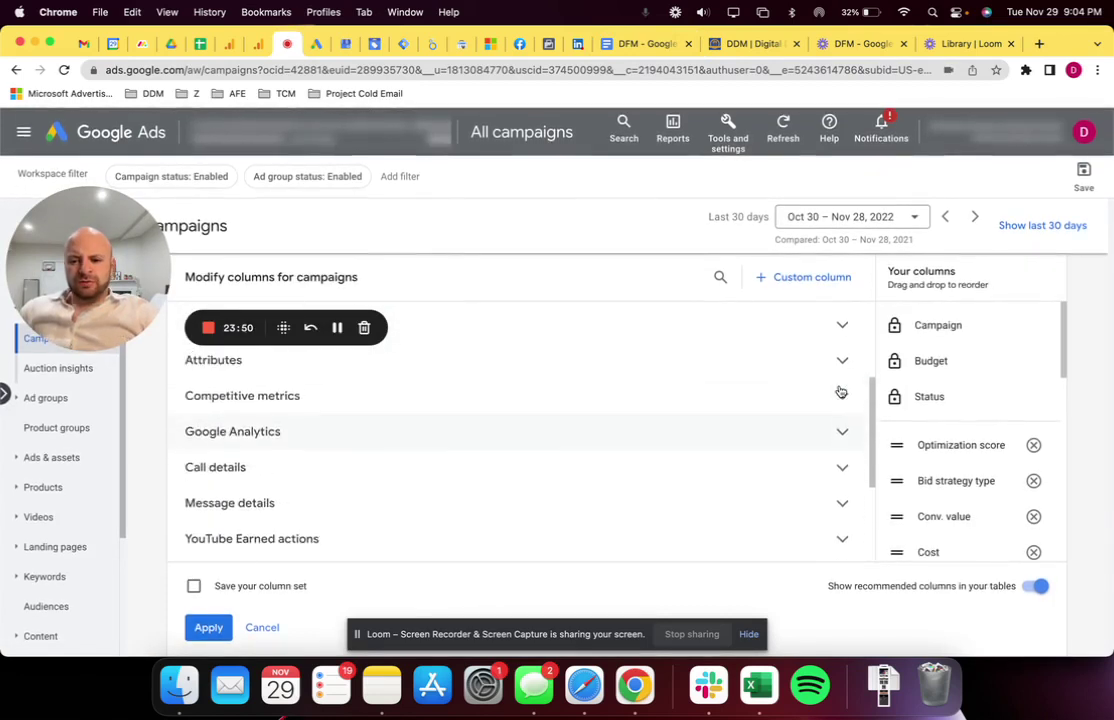
pyautogui.scroll(1, 848, 465)
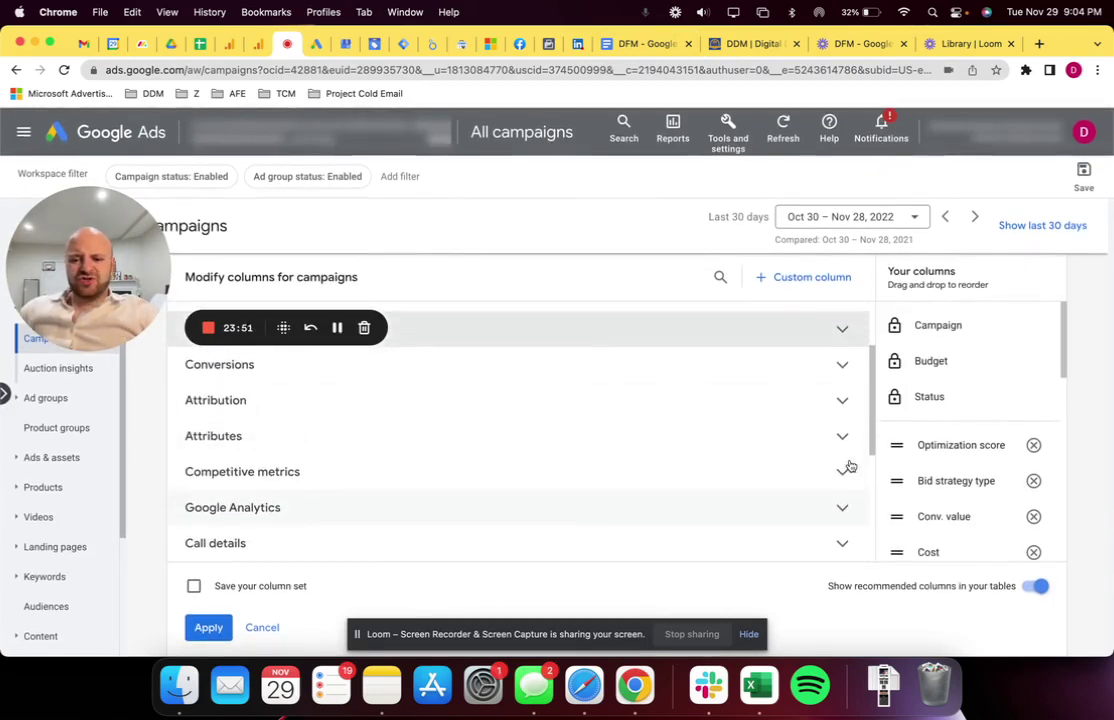
pyautogui.click(843, 401)
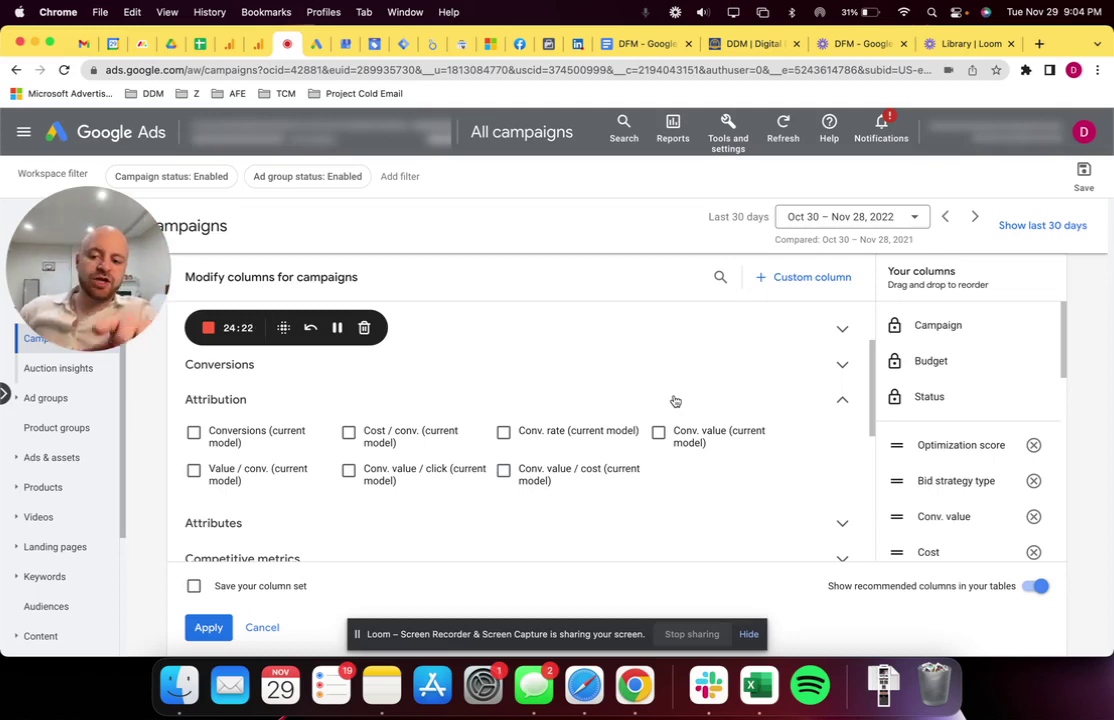
# Switch back to the Google Docs outline and turn the empty last bullet into a top-level bullet reading "Conversions"
pyautogui.click(630, 43)
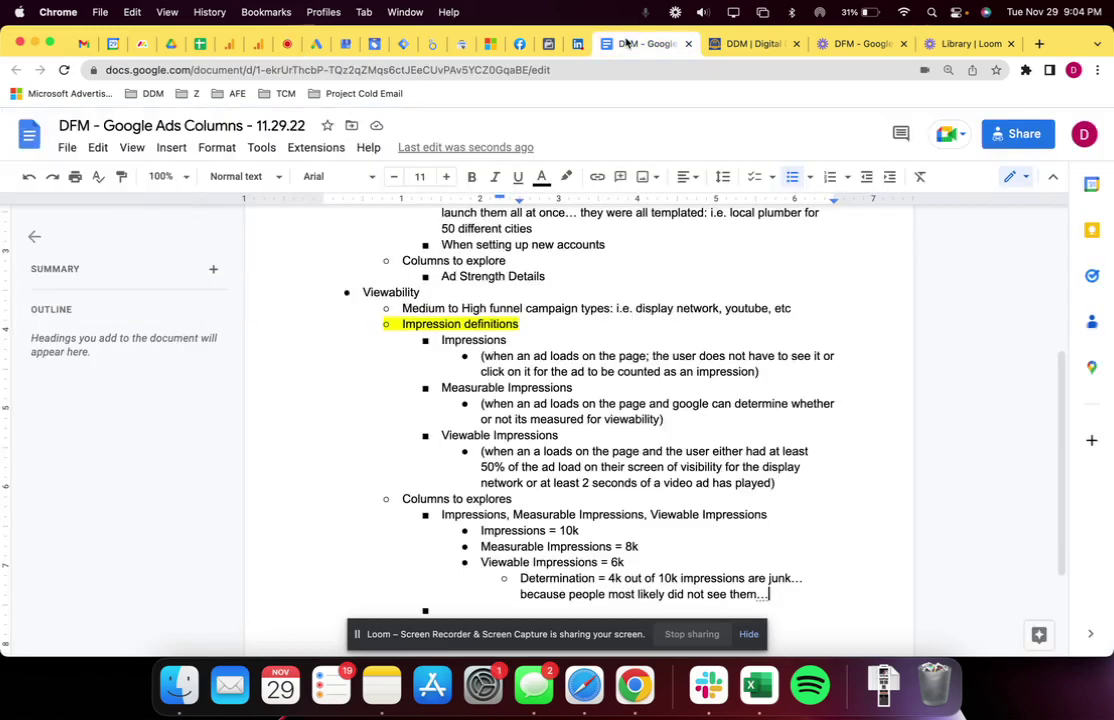
pyautogui.scroll(-1, 548, 470)
pyautogui.click(441, 534)
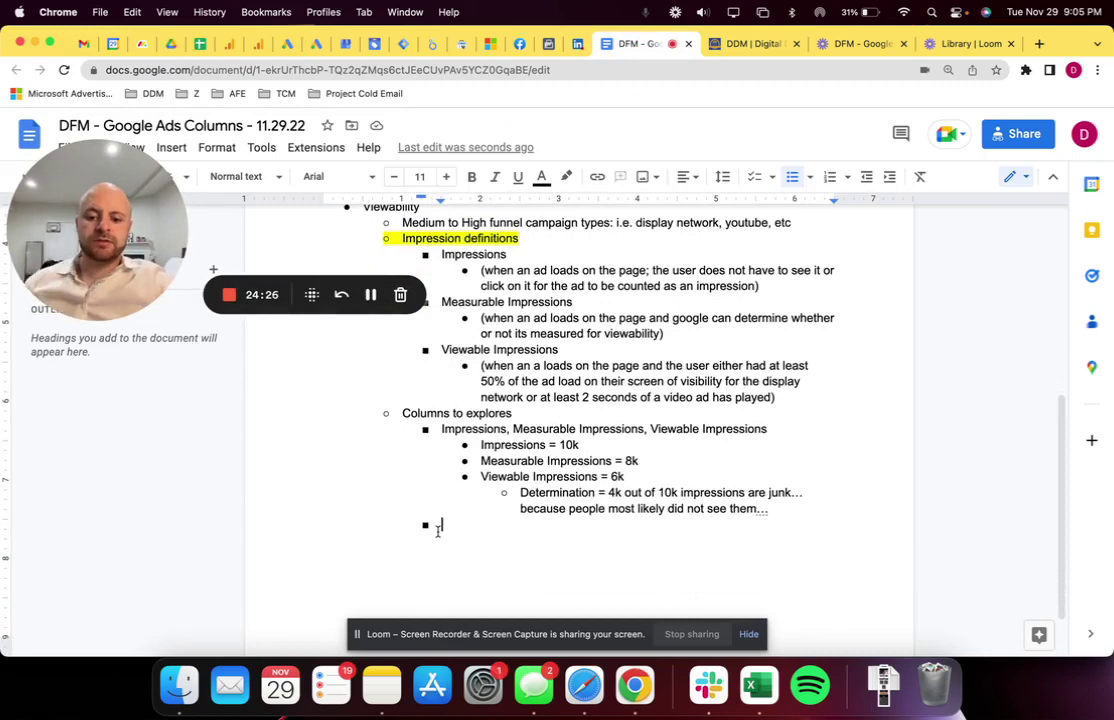
pyautogui.hotkey('shift', 'Tab')
pyautogui.hotkey('shift', 'Tab')
pyautogui.write('Conversions')
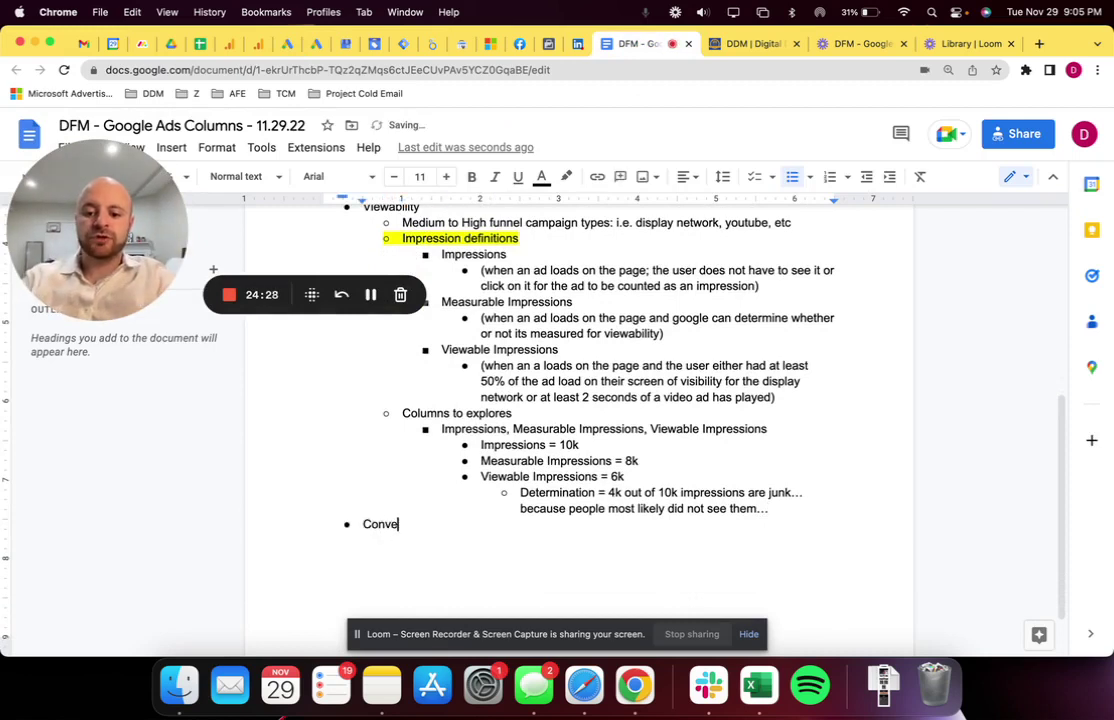
# Add a "Columns to Explore" sub-bullet under "Conversions", with an empty bullet nested below it
pyautogui.press('Return')
pyautogui.press('Tab')
pyautogui.write('C')
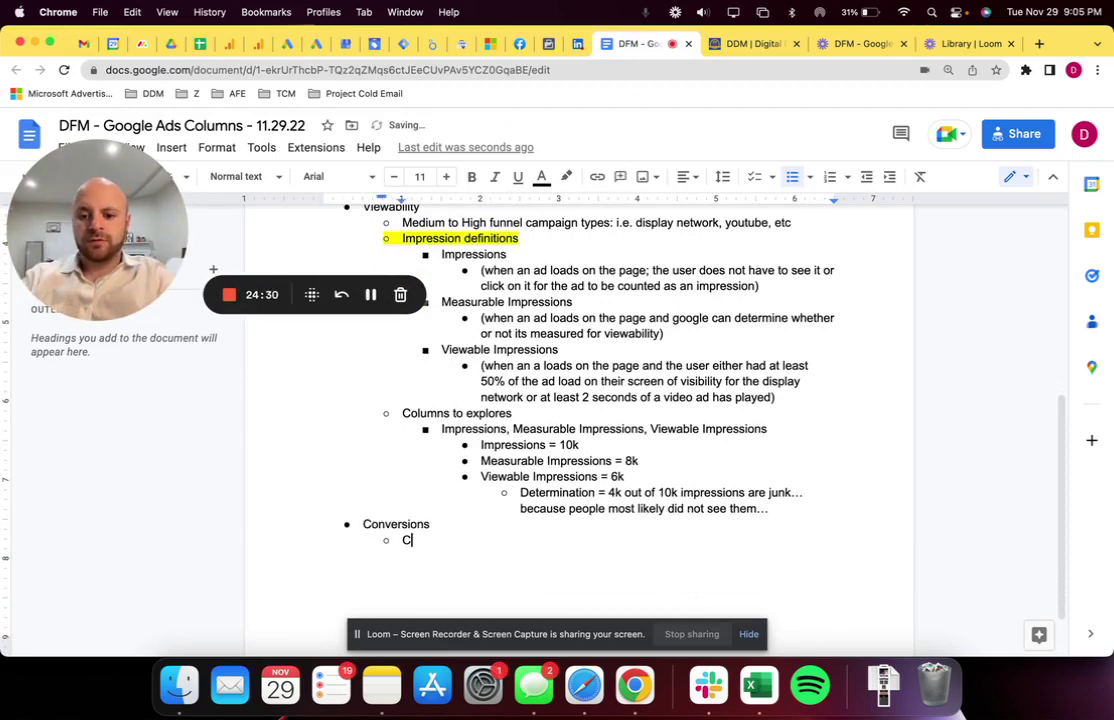
pyautogui.write('olumns to e')
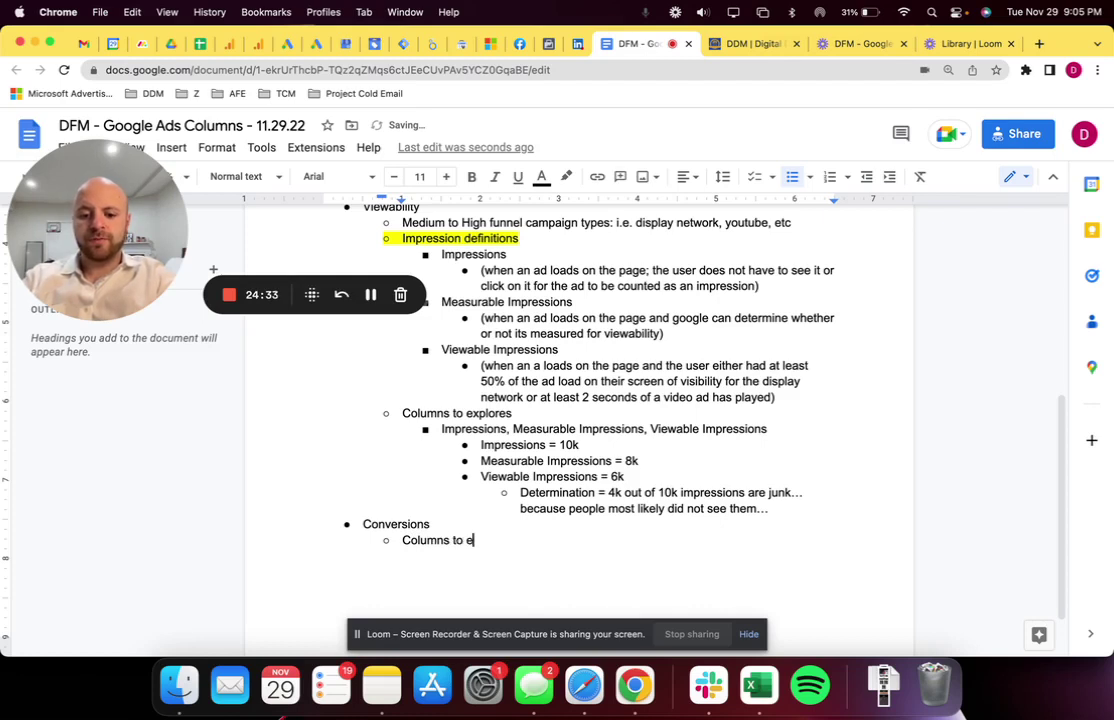
pyautogui.press('BackSpace')
pyautogui.write('Explore')
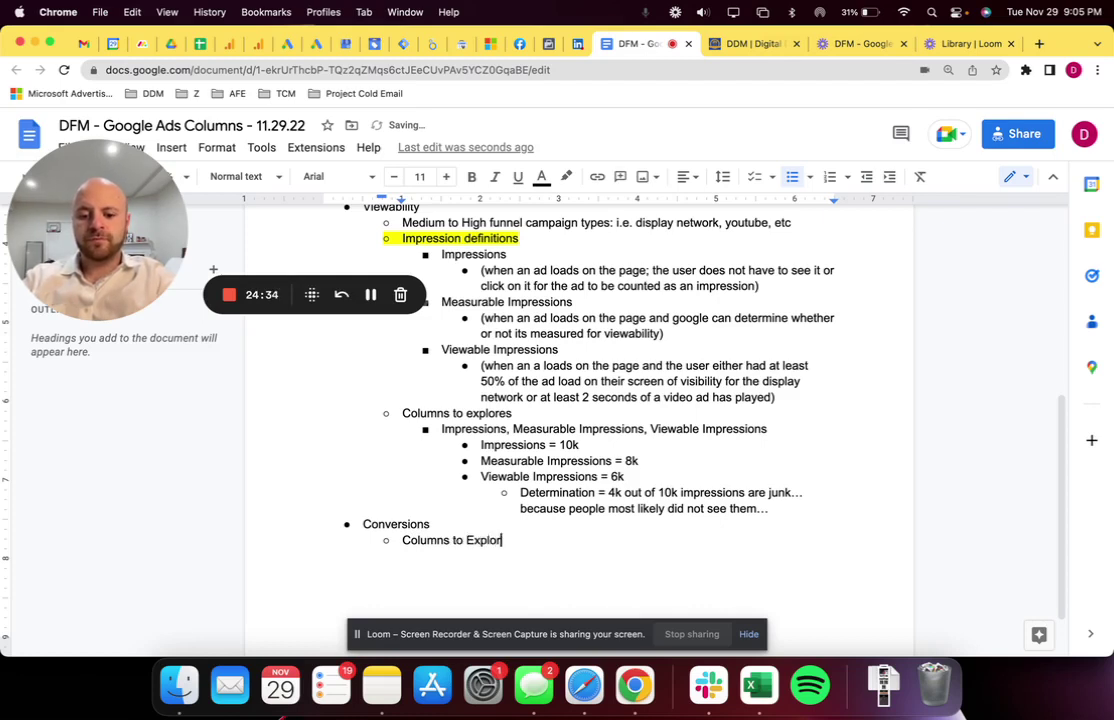
pyautogui.press('Return')
pyautogui.press('Tab')
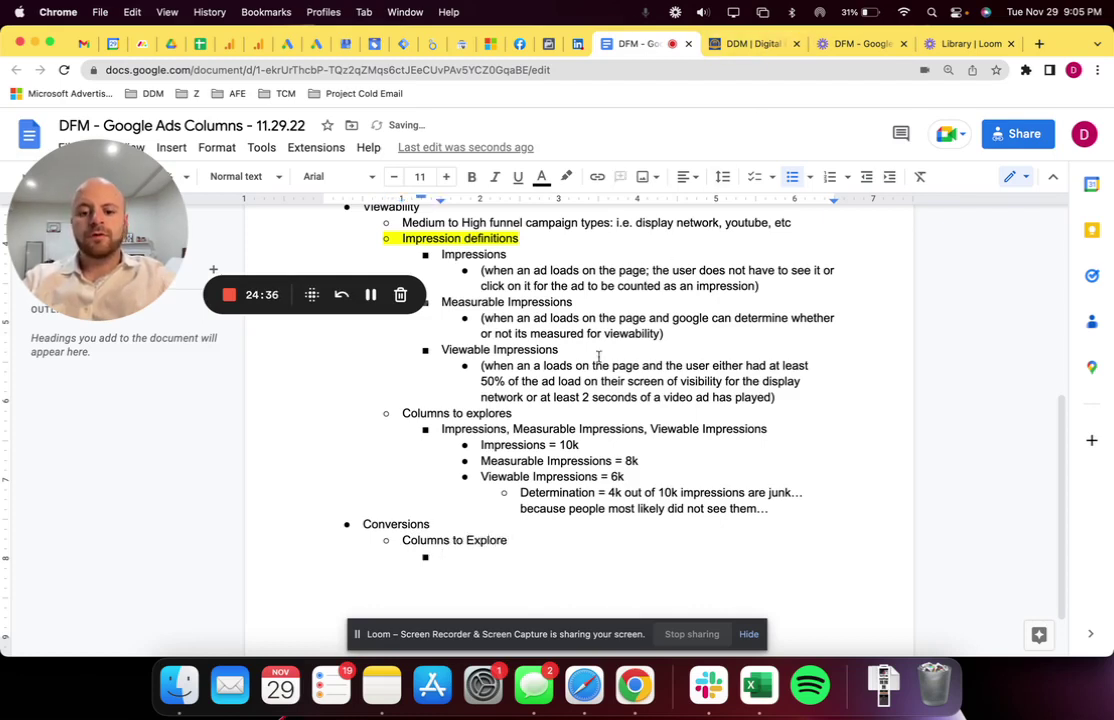
# Insert a sub-bullet reading "Everything is defined as current model…" between "Conversions" and "Columns to Explore"
pyautogui.click(436, 524)
pyautogui.press('Return')
pyautogui.press('Tab')
pyautogui.write('Everythingi s')
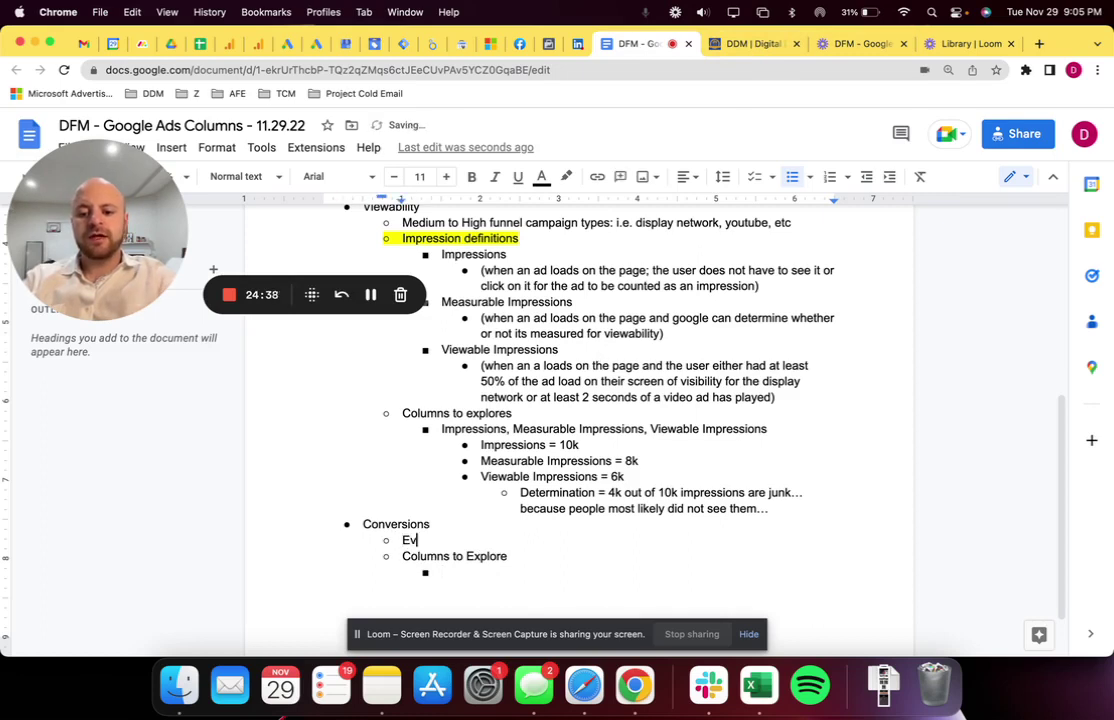
pyautogui.press('BackSpace')
pyautogui.press('BackSpace')
pyautogui.press('BackSpace')
pyautogui.write('i')
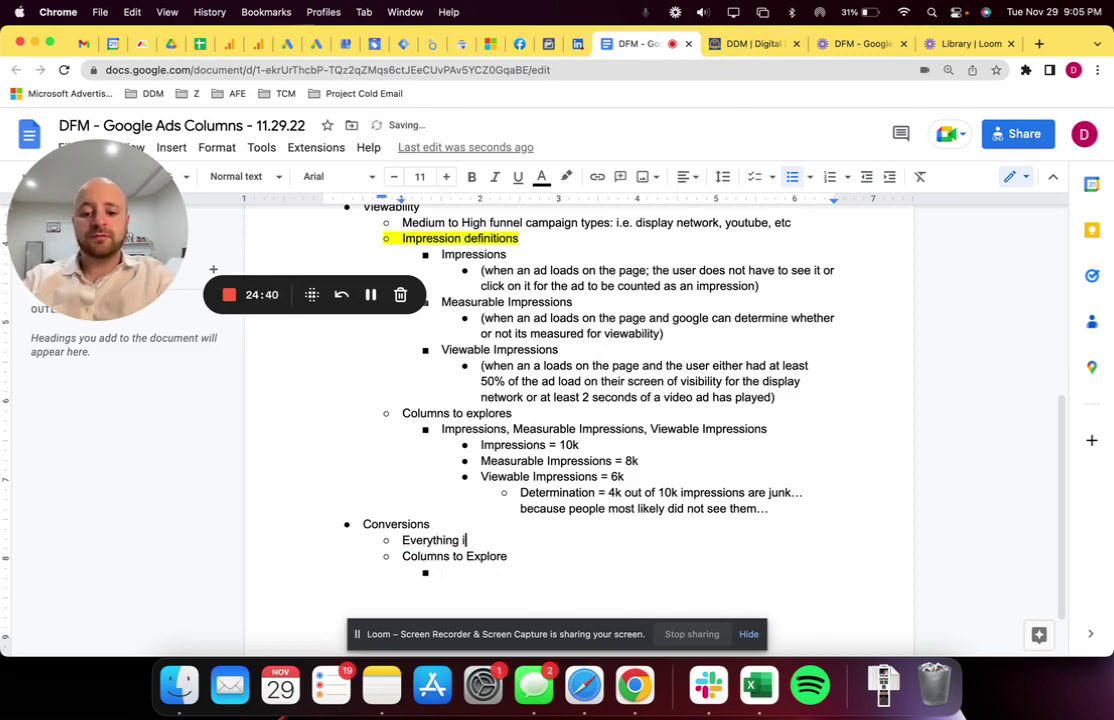
pyautogui.write('s defined as curr')
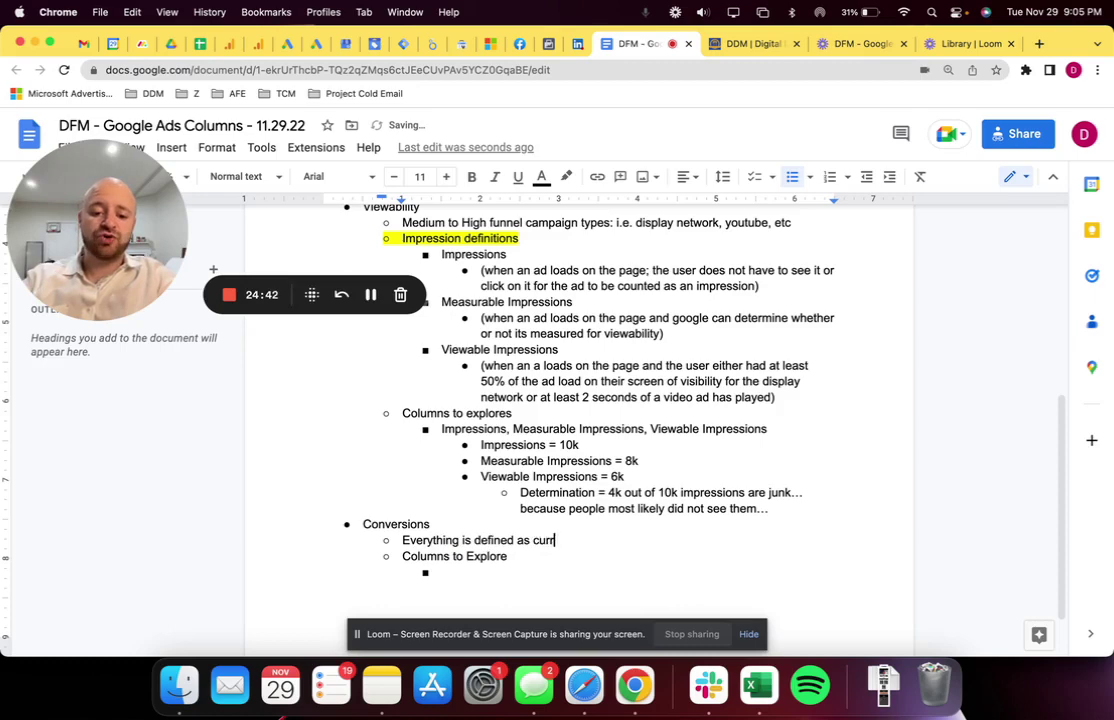
pyautogui.write('ent model...')
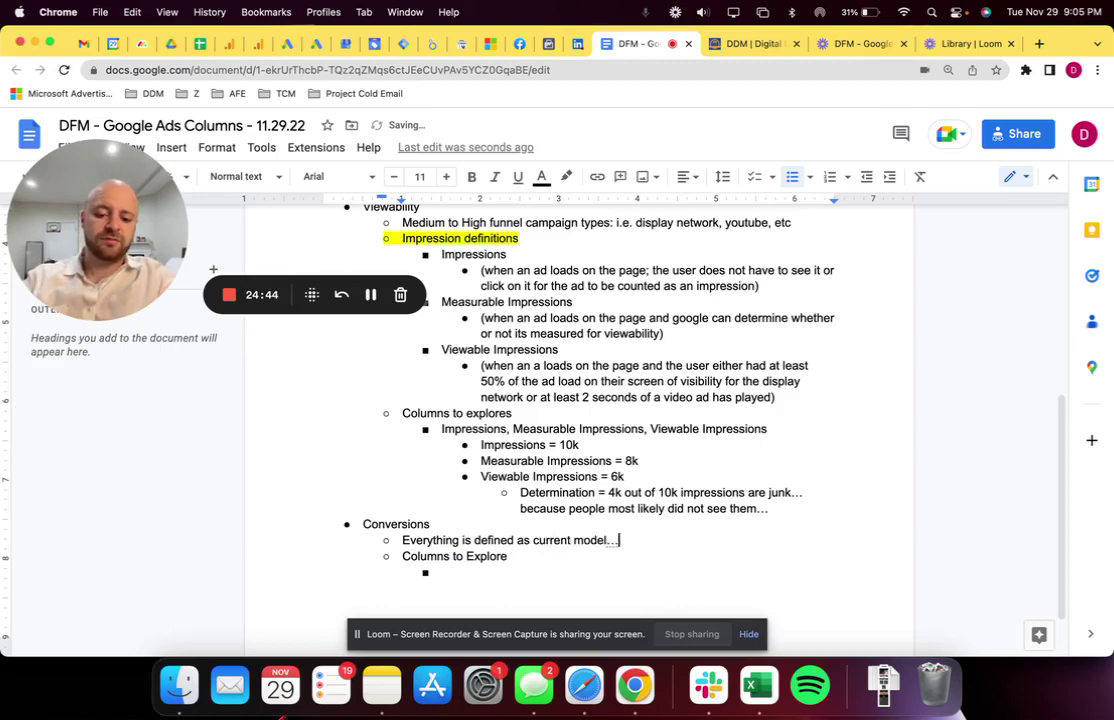
# Switch to Google Ads and compare the Conversions columns with the Attribution columns
pyautogui.press('super+8')
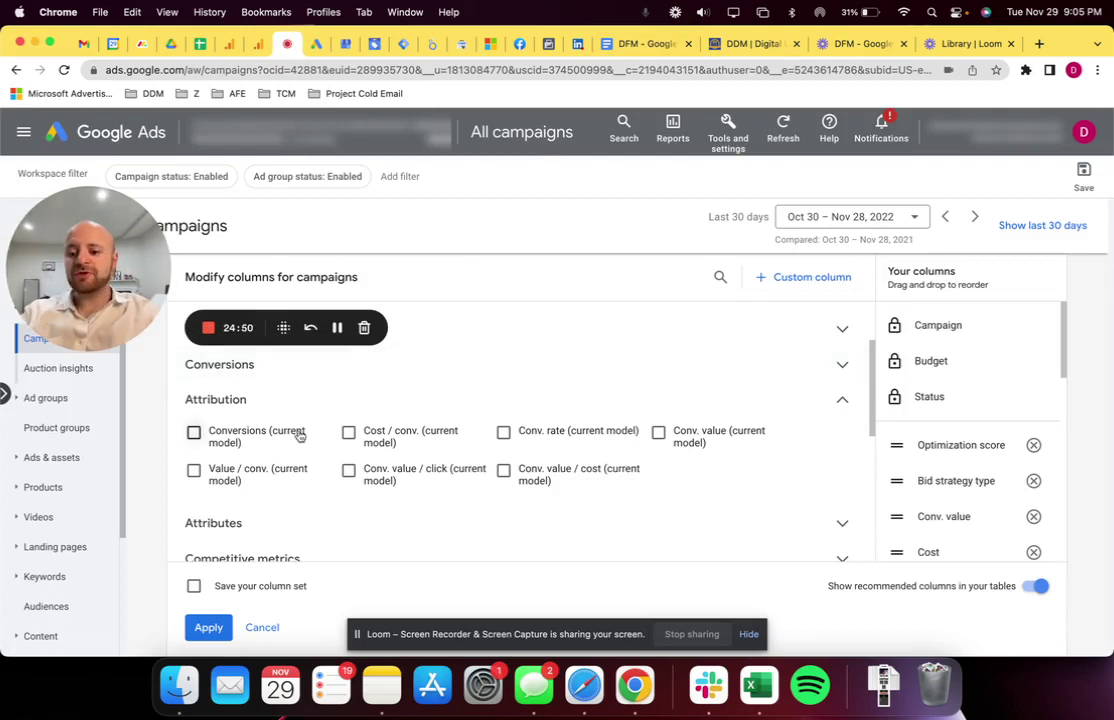
pyautogui.click(295, 377)
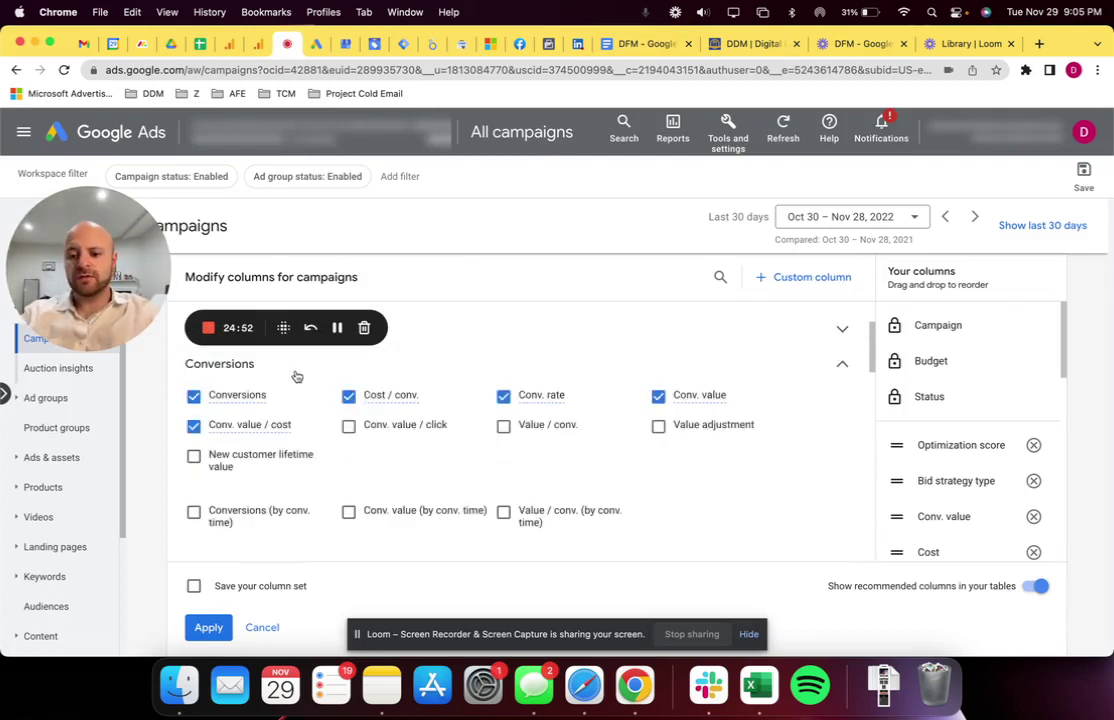
pyautogui.click(296, 376)
pyautogui.scroll(1, 280, 411)
pyautogui.scroll(1, 280, 411)
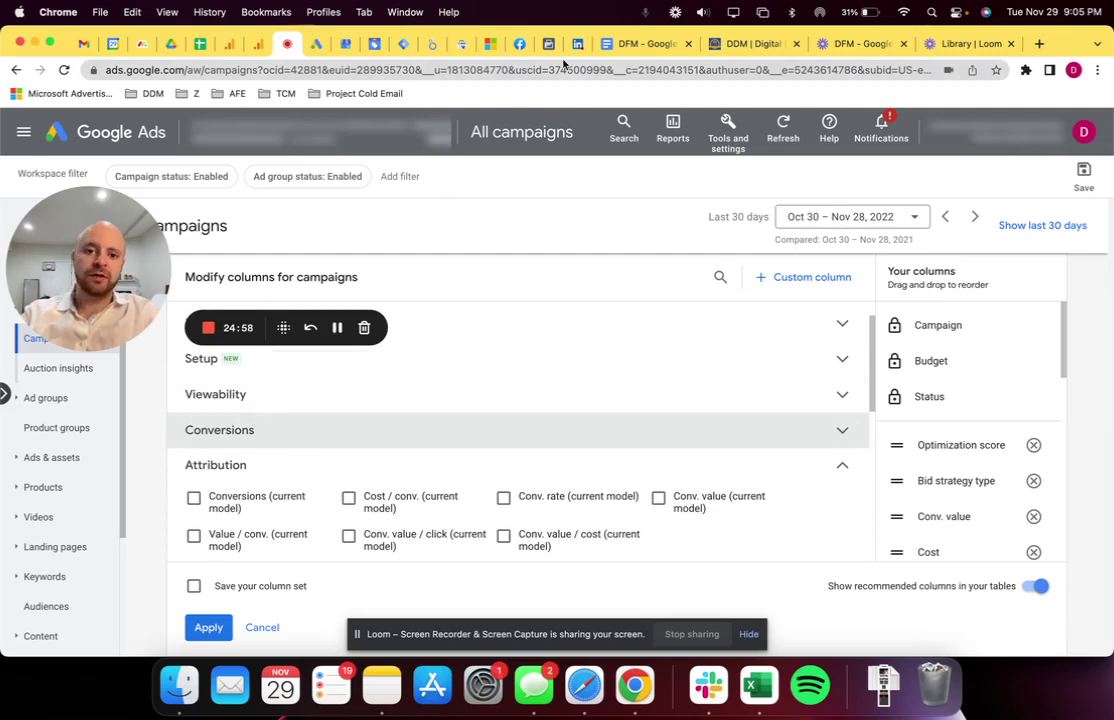
# In the Google Docs outline, insert a top-level "Attribution" bullet above the current-model note and an empty sub-bullet under "Conversions"
pyautogui.click(643, 46)
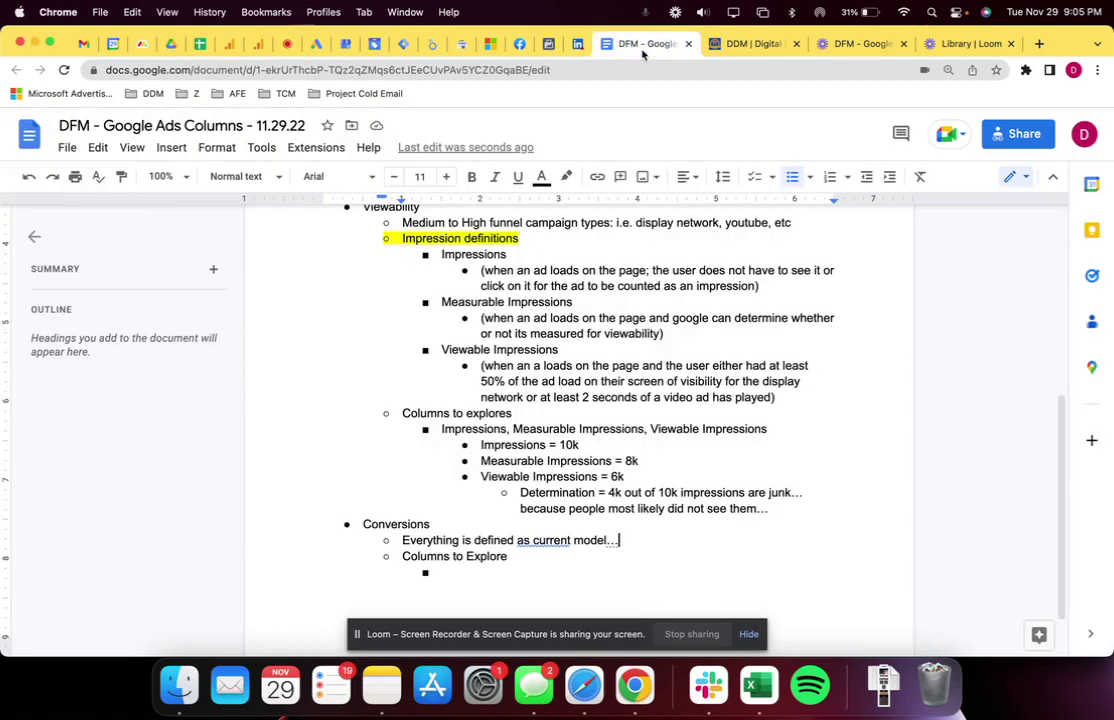
pyautogui.click(432, 524)
pyautogui.press('Return')
pyautogui.write('Attribution')
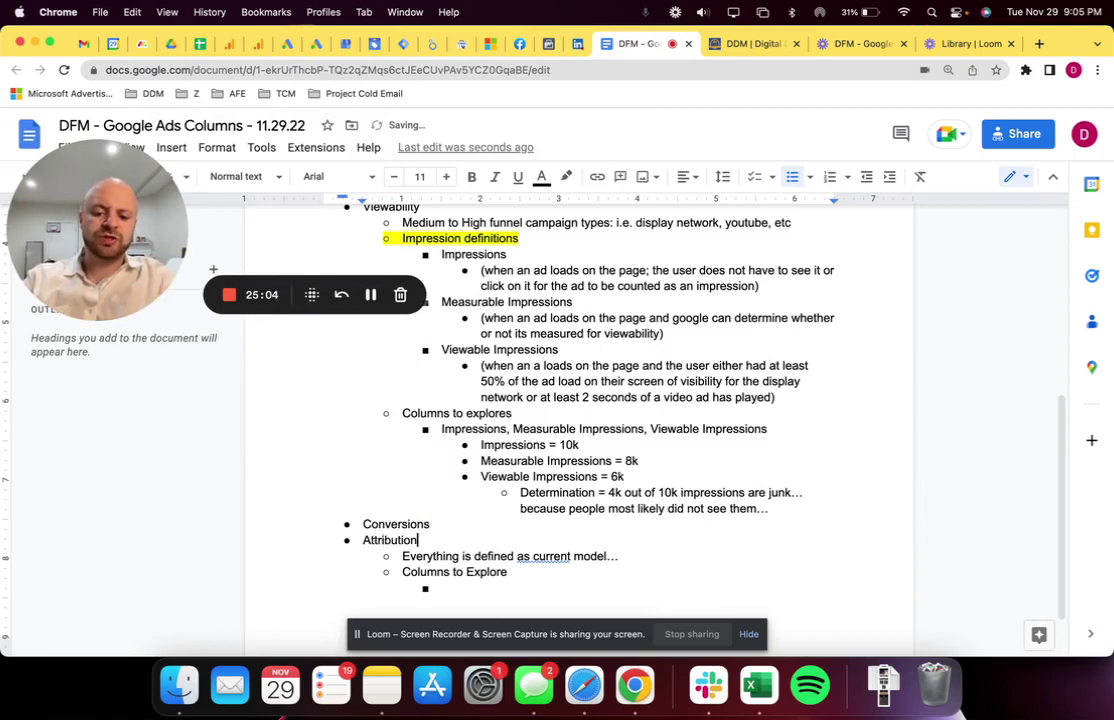
pyautogui.click(433, 524)
pyautogui.press('Return')
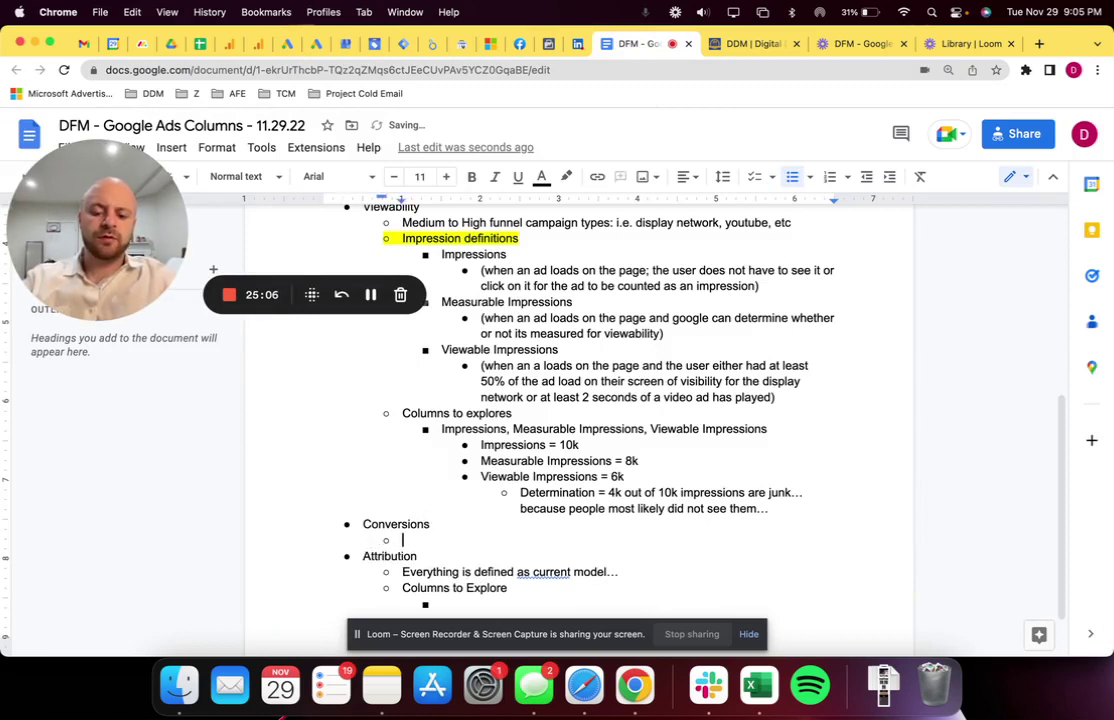
pyautogui.press('Tab')
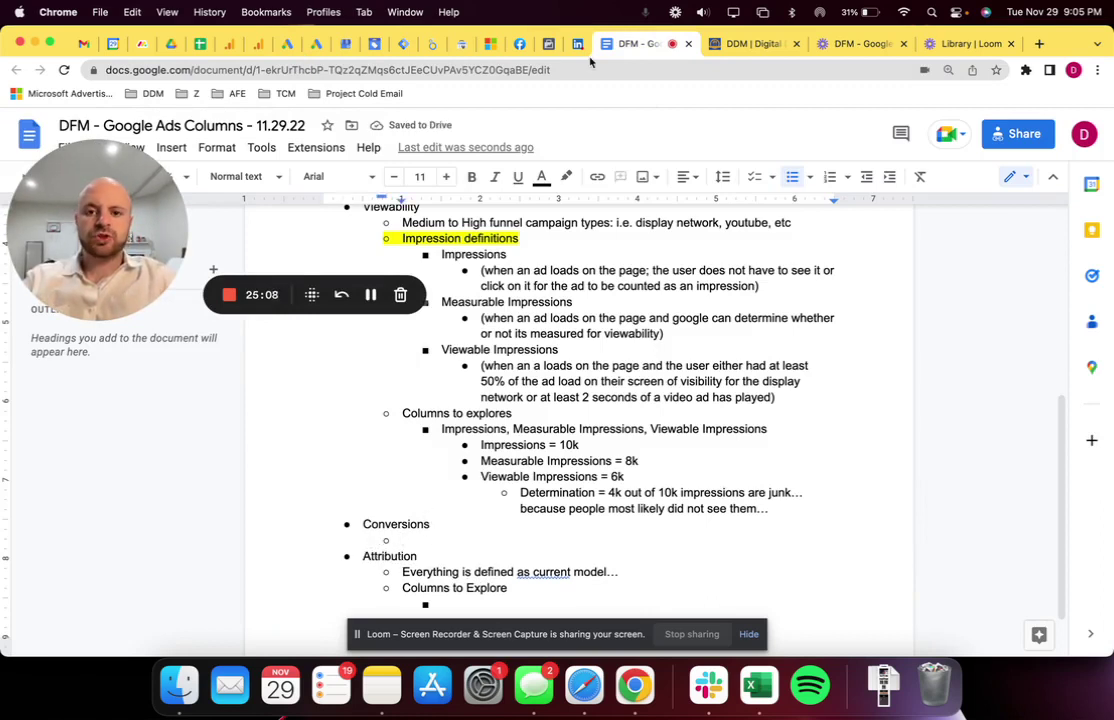
# Switch to Google Ads, collapse the Attribution category and examine the columns in the Conversions category
pyautogui.click(287, 44)
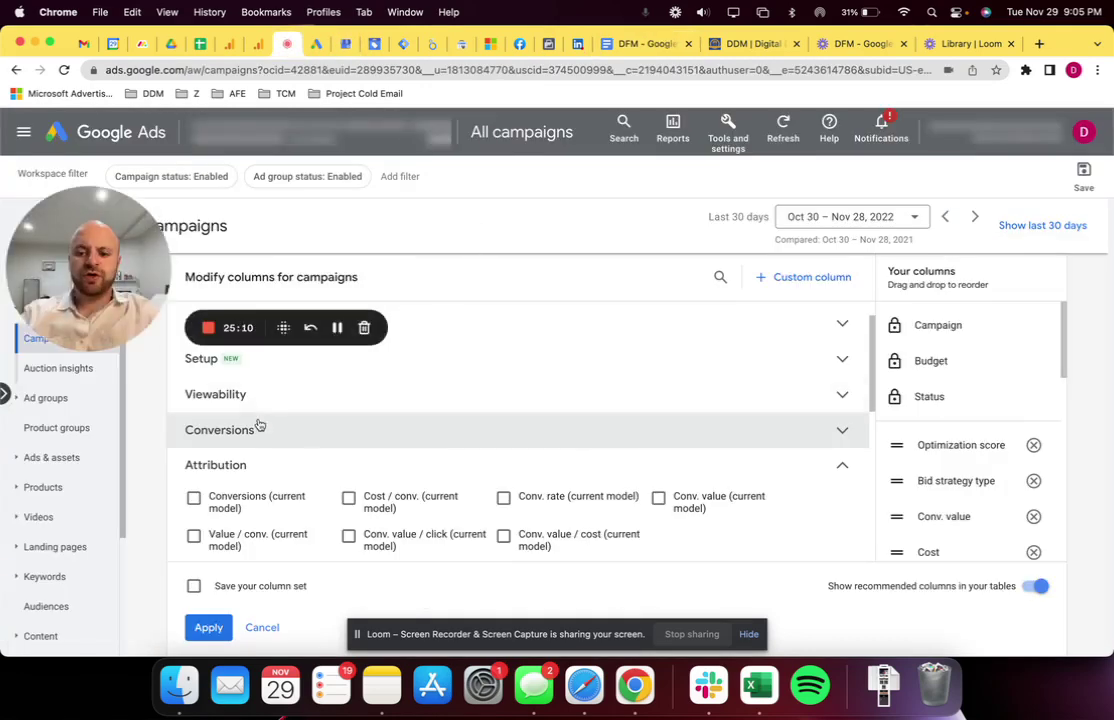
pyautogui.click(234, 464)
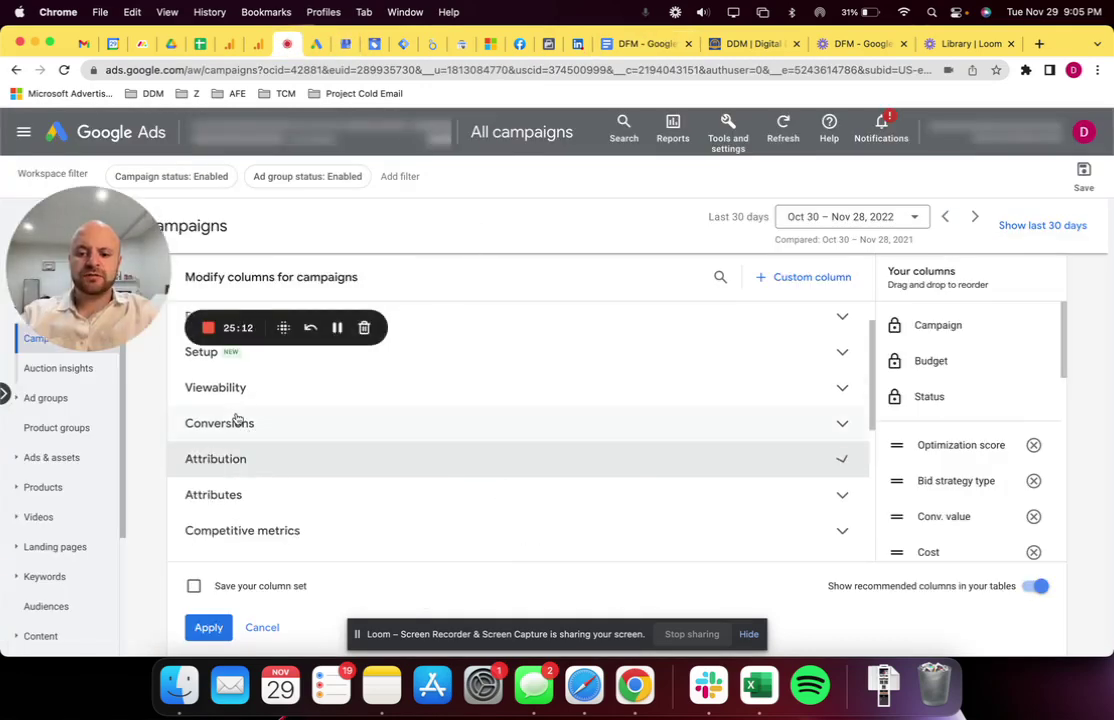
pyautogui.click(239, 424)
pyautogui.scroll(-1, 261, 494)
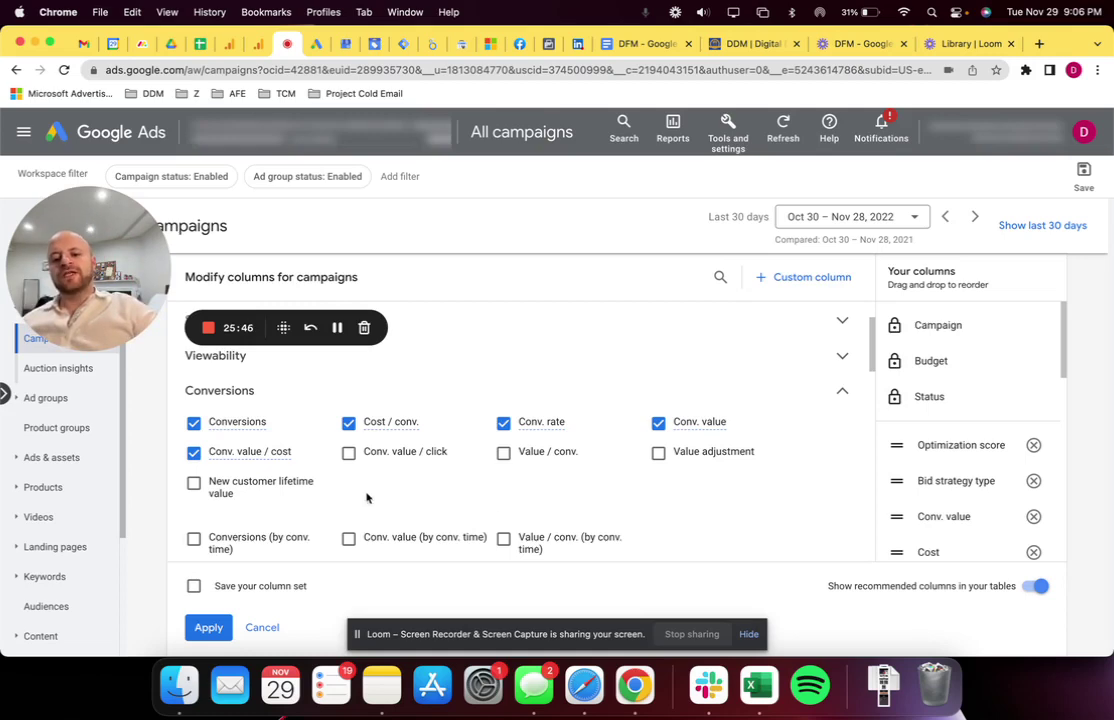
# Read the definitions of the Conv. value / click, Value / conv., Conv. value / cost and Value adjustment columns in the Conversions category
pyautogui.moveTo(401, 454)
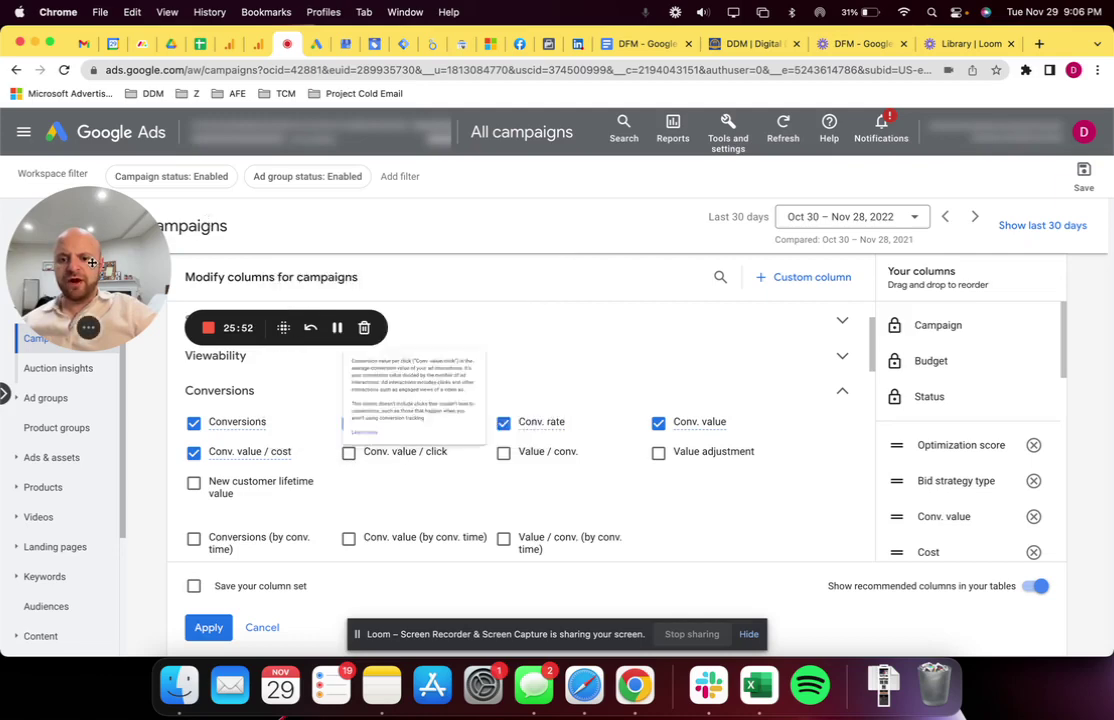
pyautogui.moveTo(91, 199); pyautogui.dragTo(125, 126)
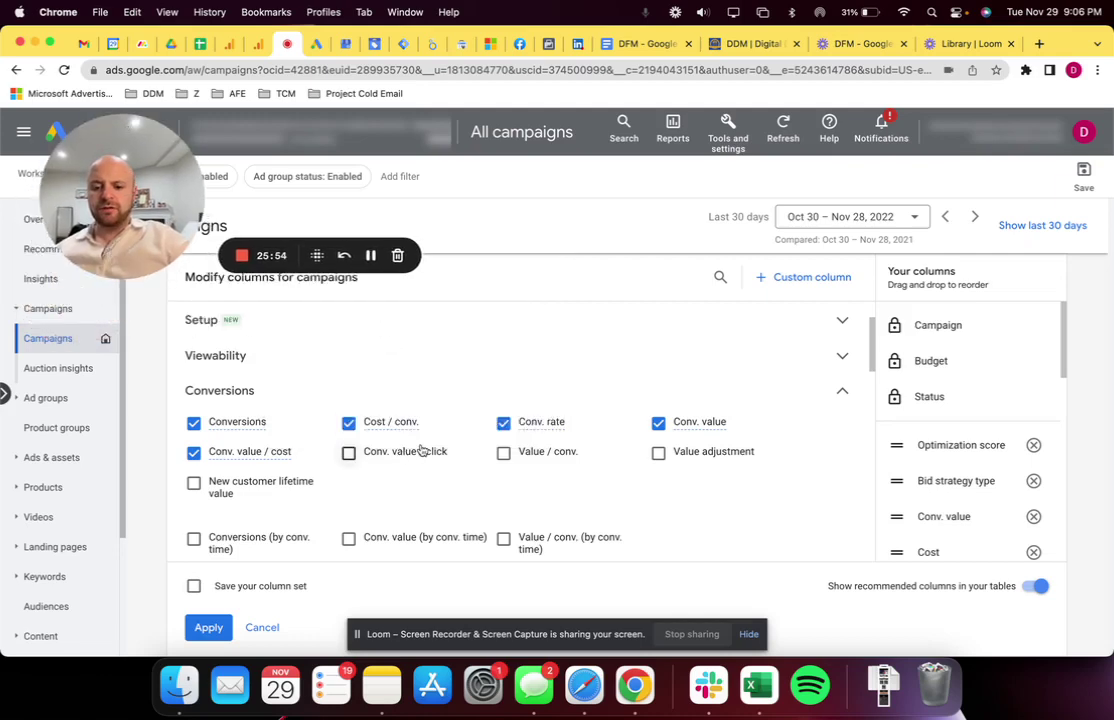
pyautogui.moveTo(421, 452)
pyautogui.moveTo(105, 222); pyautogui.dragTo(72, 542)
pyautogui.moveTo(397, 459)
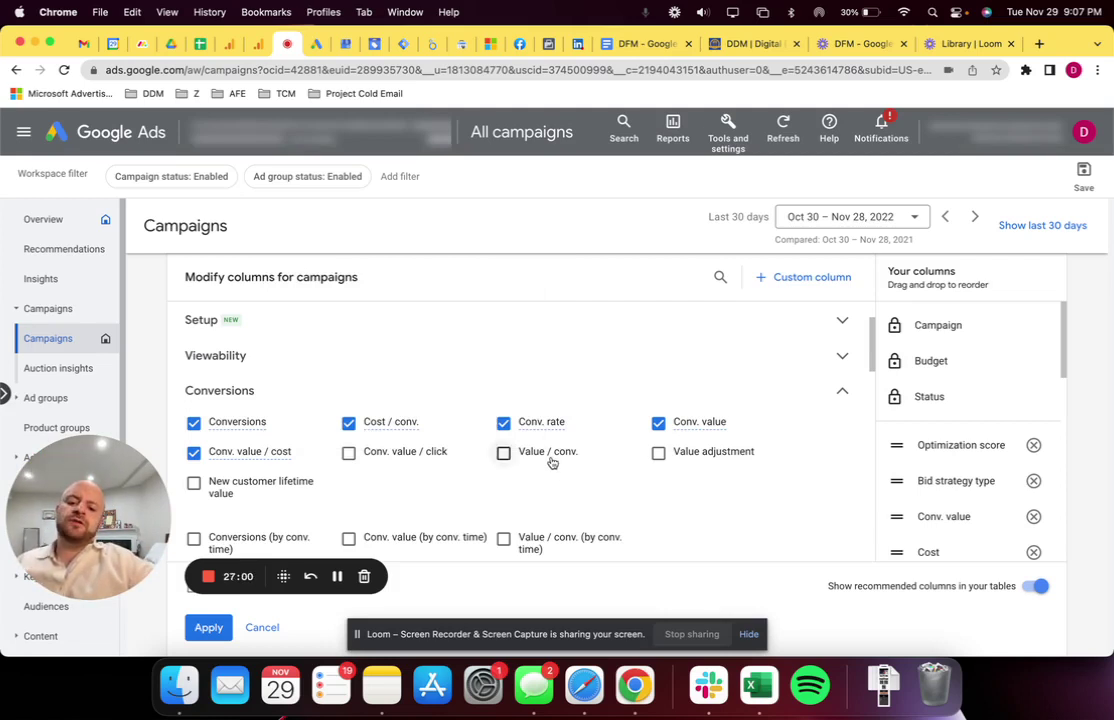
pyautogui.moveTo(551, 461)
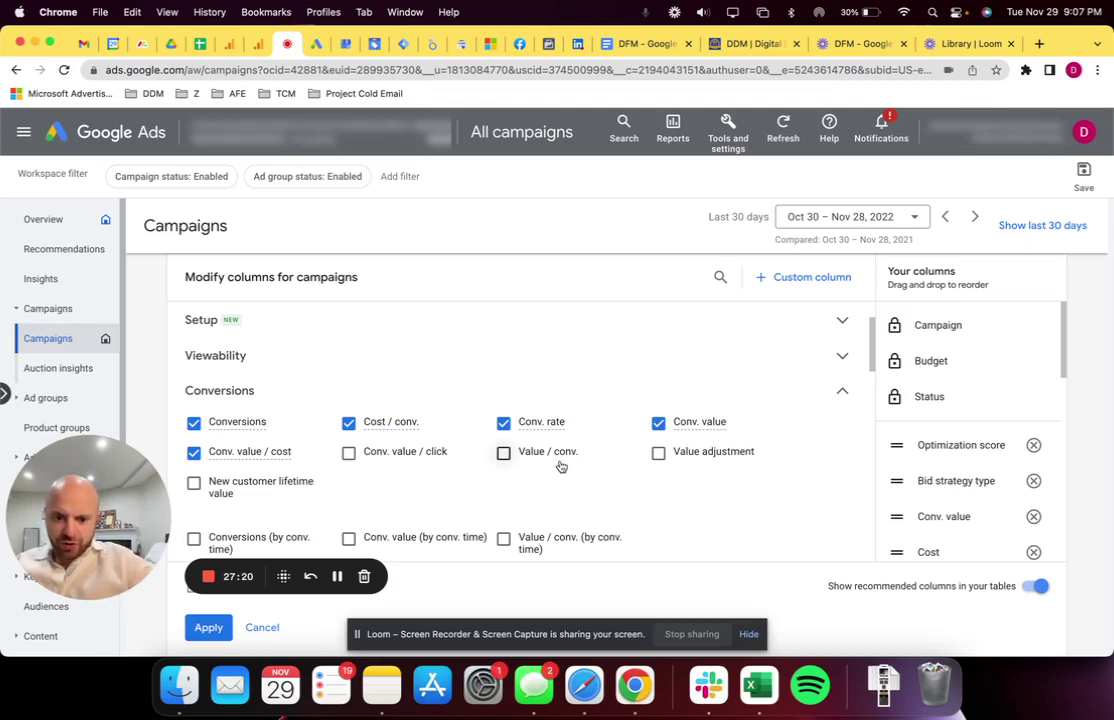
pyautogui.moveTo(278, 457)
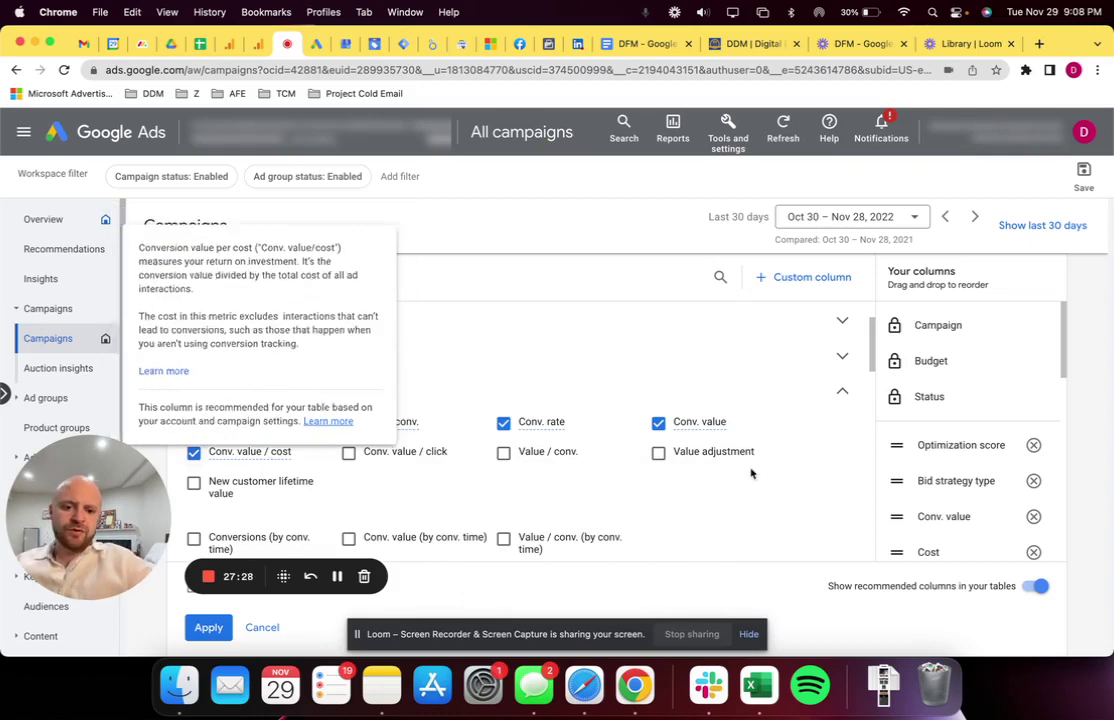
pyautogui.moveTo(696, 462)
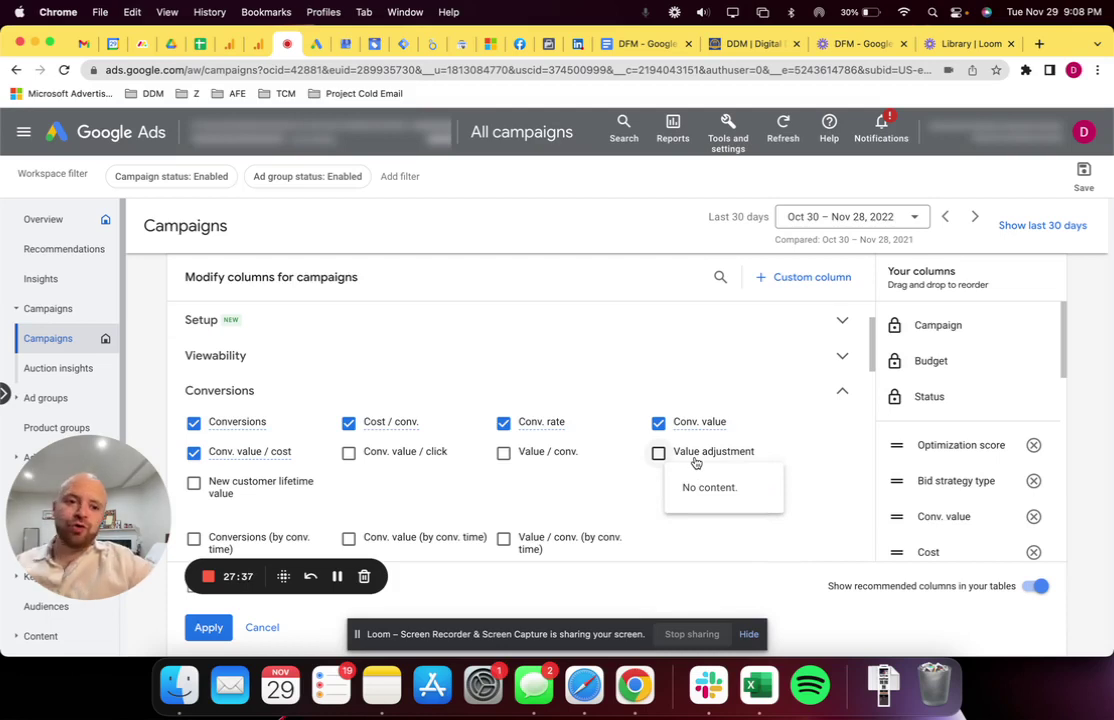
# Search Google in a new tab for "value adjustment google ads" and expand the question "What is value adjustment in Google Ads?"
pyautogui.click(1039, 44)
pyautogui.write('value a')
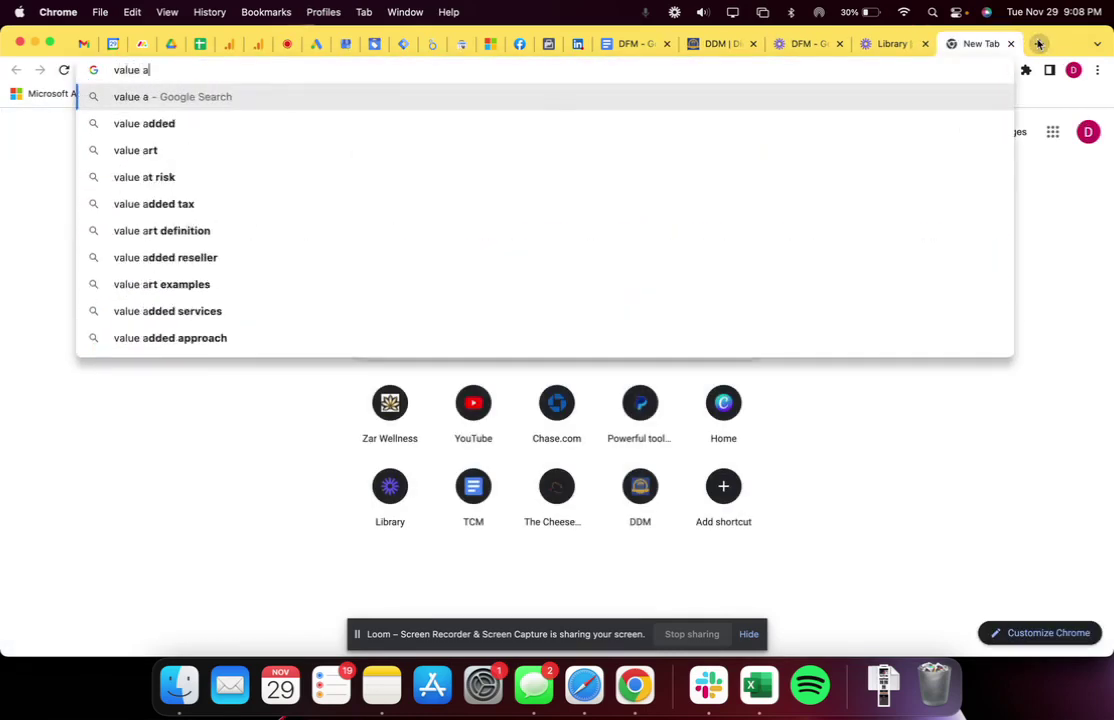
pyautogui.write('djustment google ads')
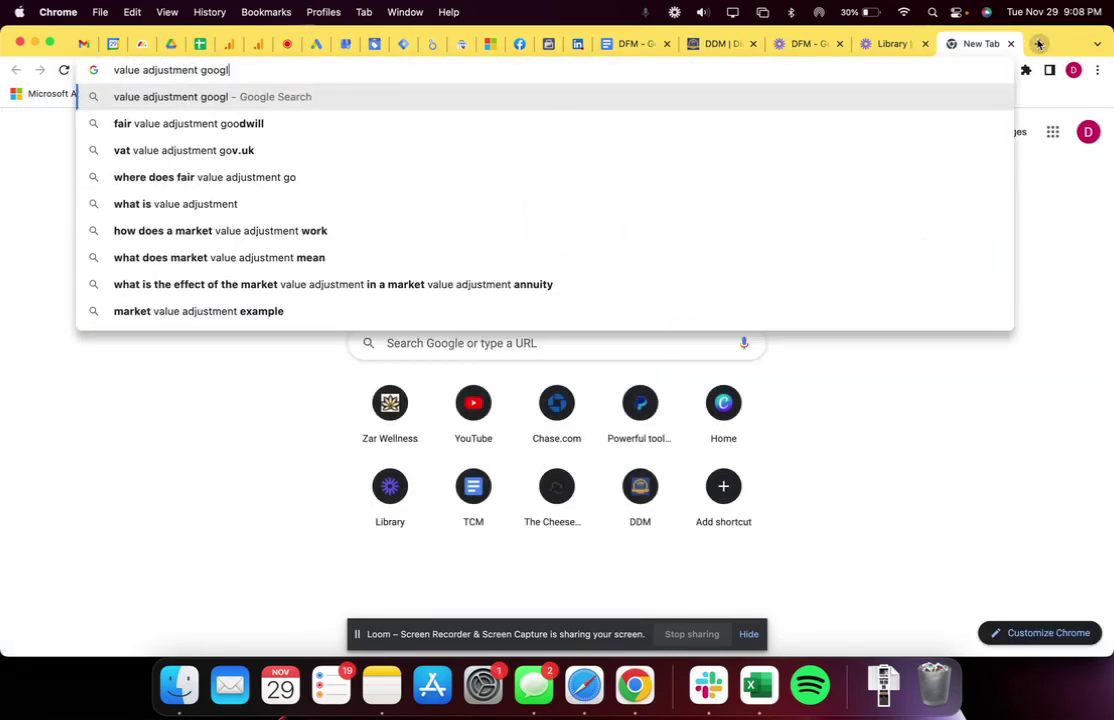
pyautogui.press('Return')
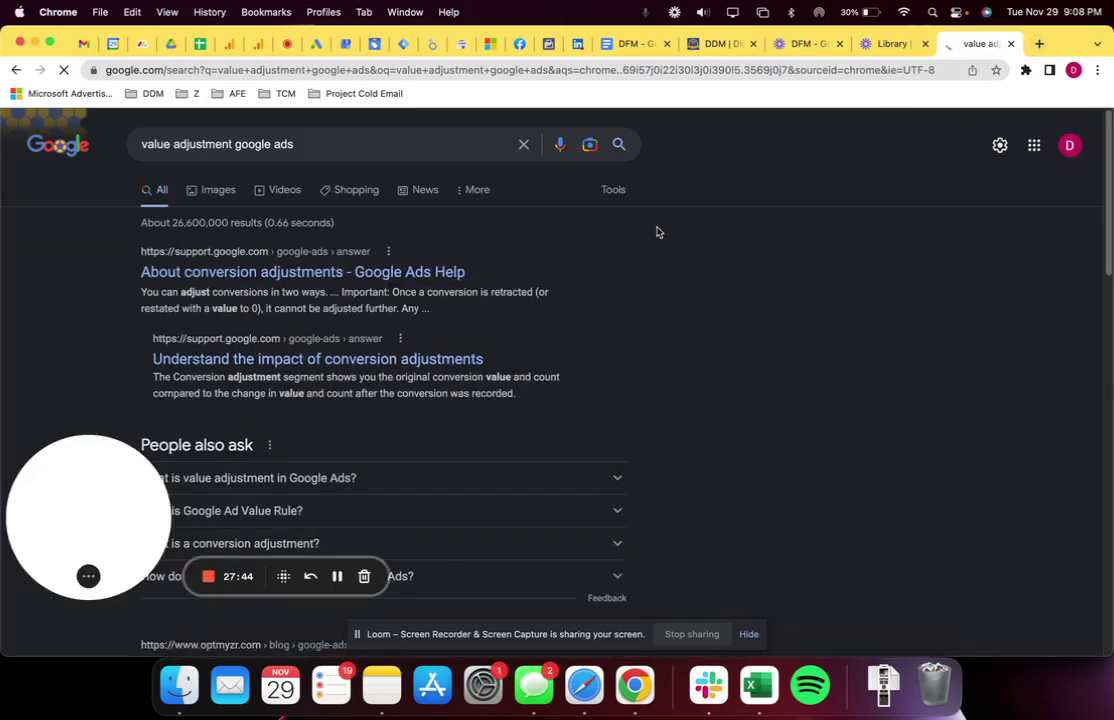
pyautogui.scroll(-3, 510, 378)
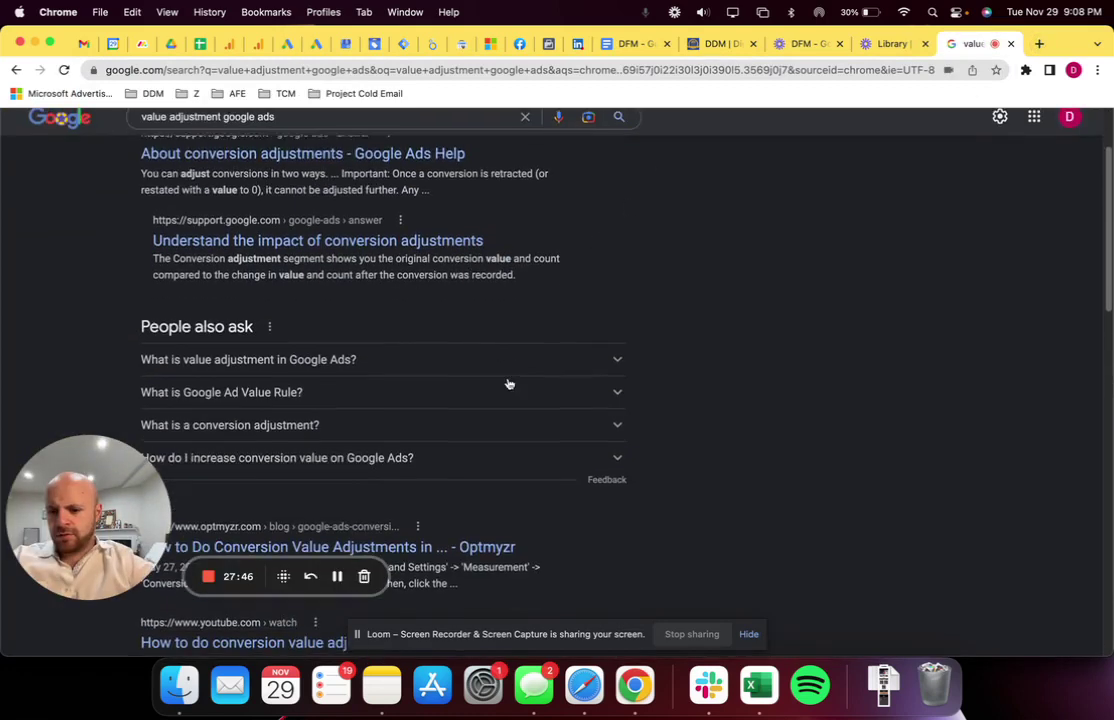
pyautogui.click(434, 362)
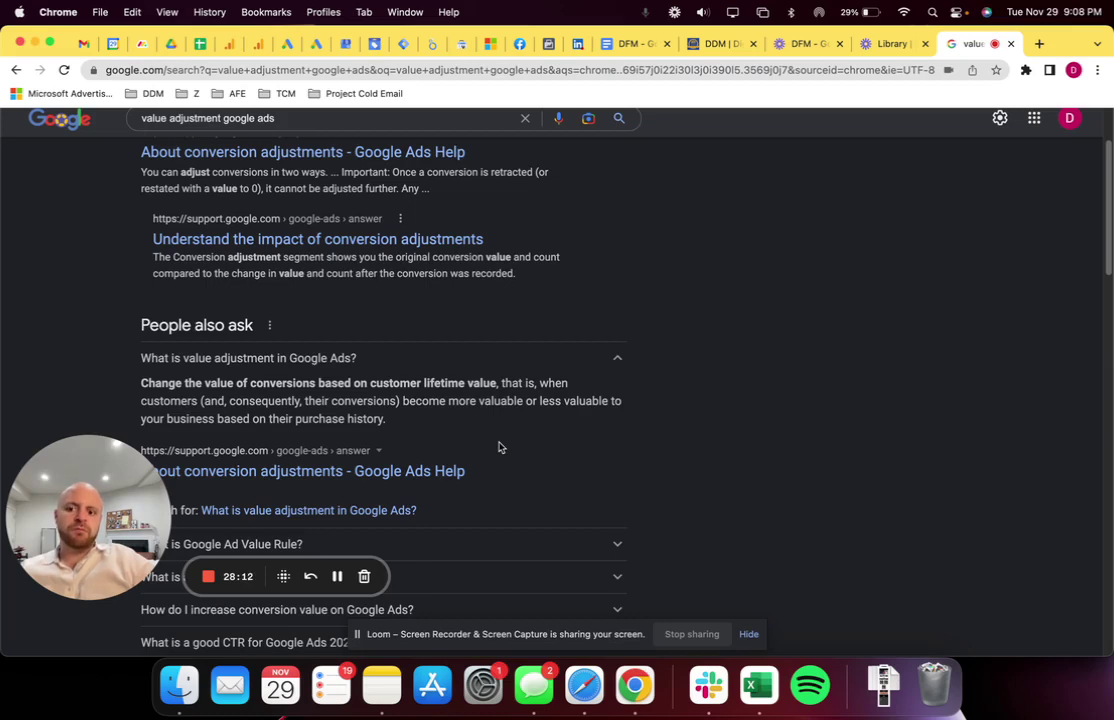
# Return to the Google Docs outline and fill the empty sub-bullet under "Conversions" with "Value adjustment"
pyautogui.click(287, 43)
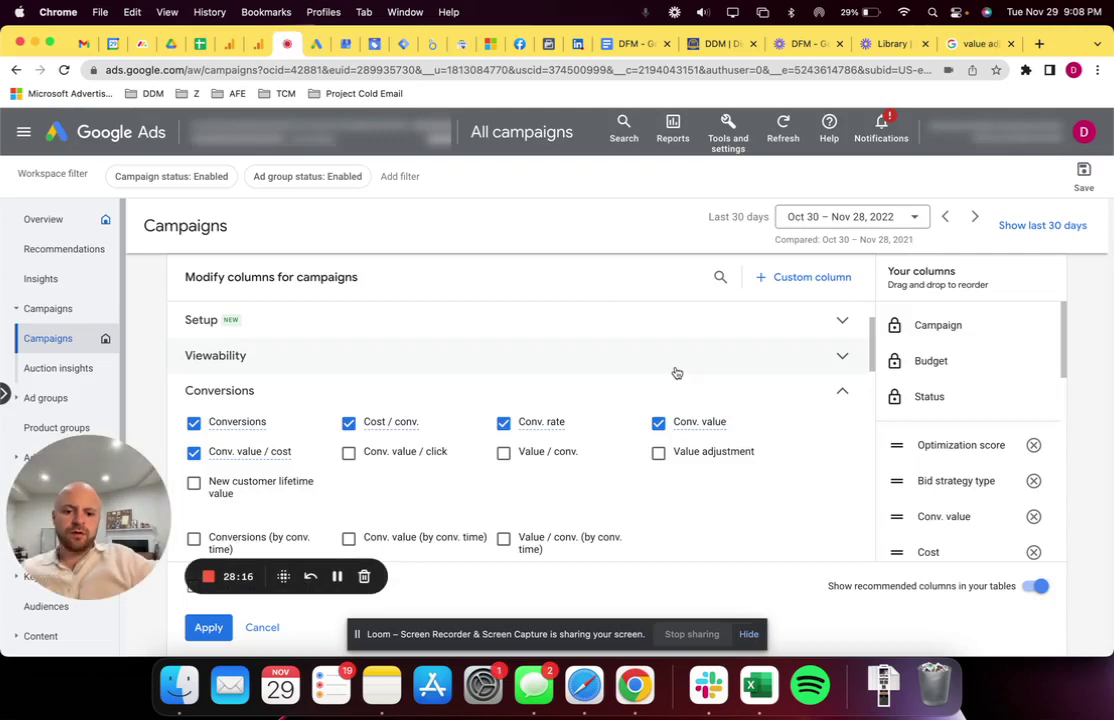
pyautogui.click(630, 43)
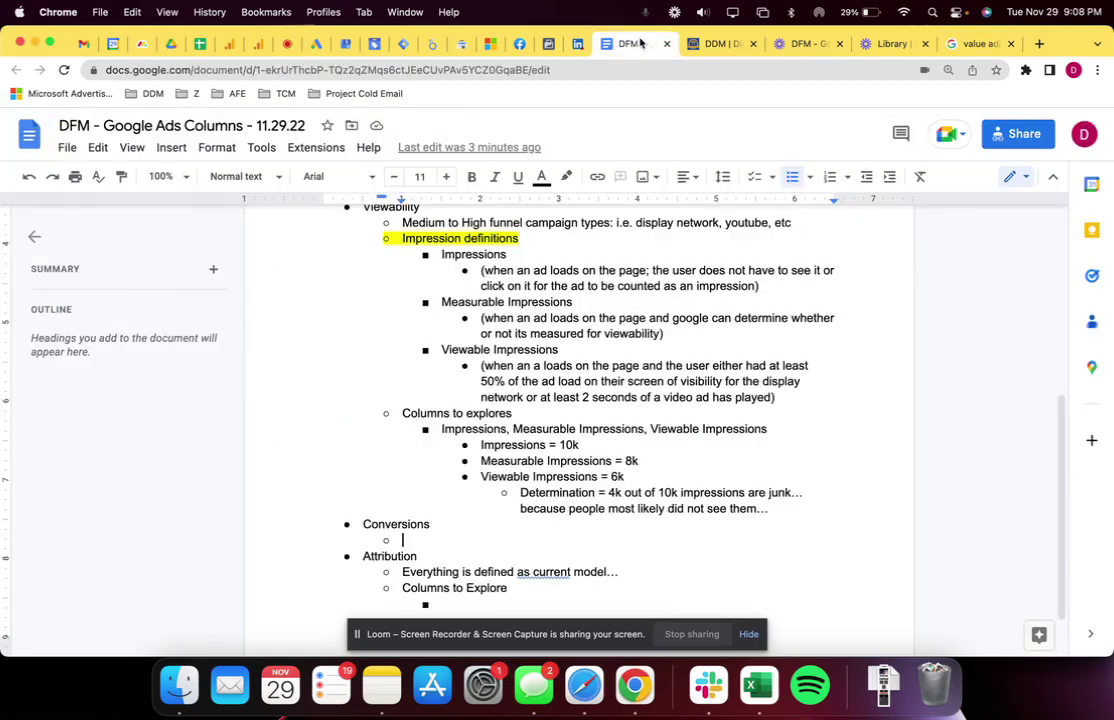
pyautogui.scroll(-1, 447, 551)
pyautogui.write('Val')
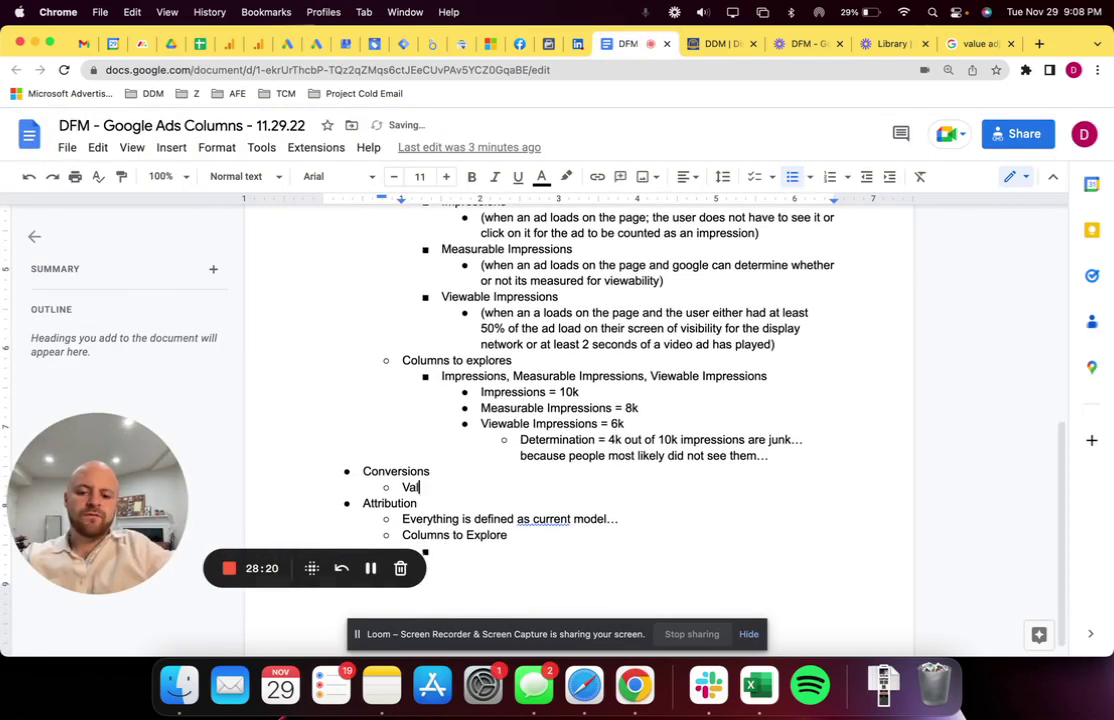
pyautogui.write('ue adjustment')
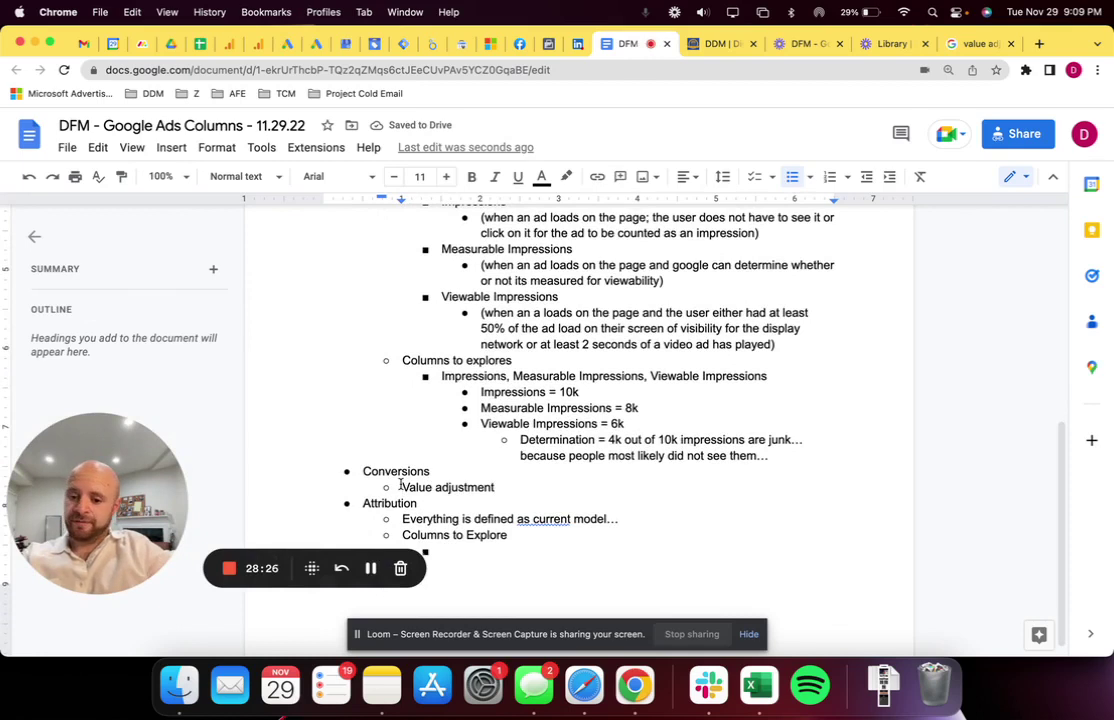
# Insert a "Columns to Explore" sub-bullet under "Conversions" and nest "Value adjustment" one level beneath it
pyautogui.click(401, 487)
pyautogui.write('Columns to Exp')
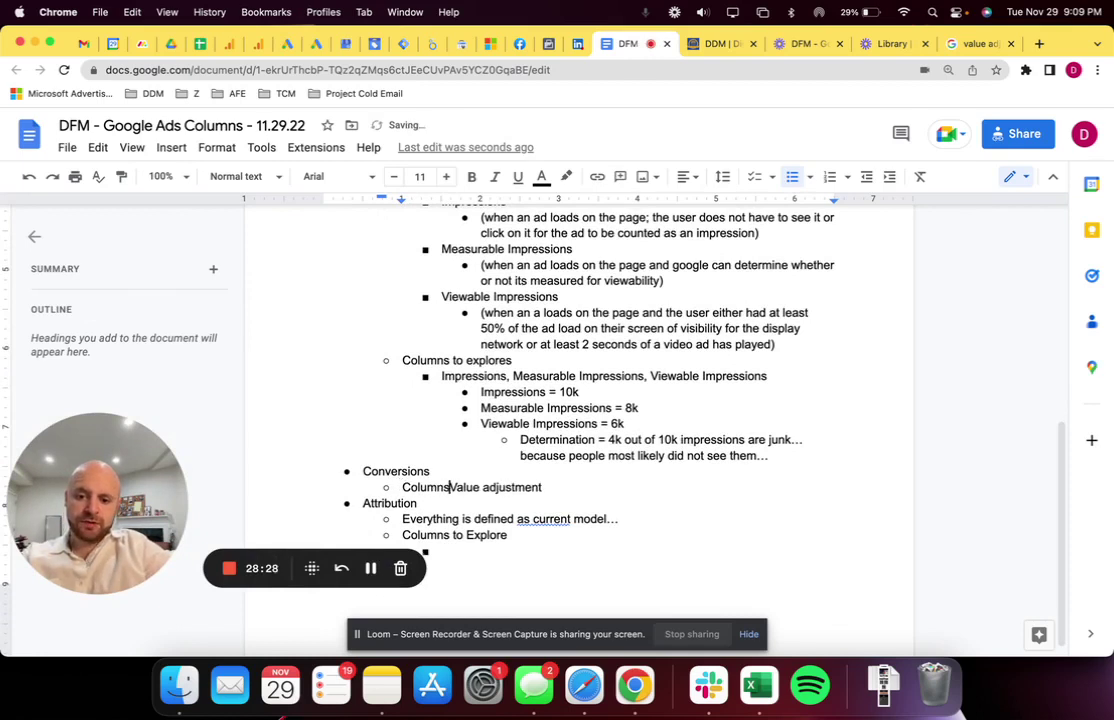
pyautogui.write('lore')
pyautogui.press('Return')
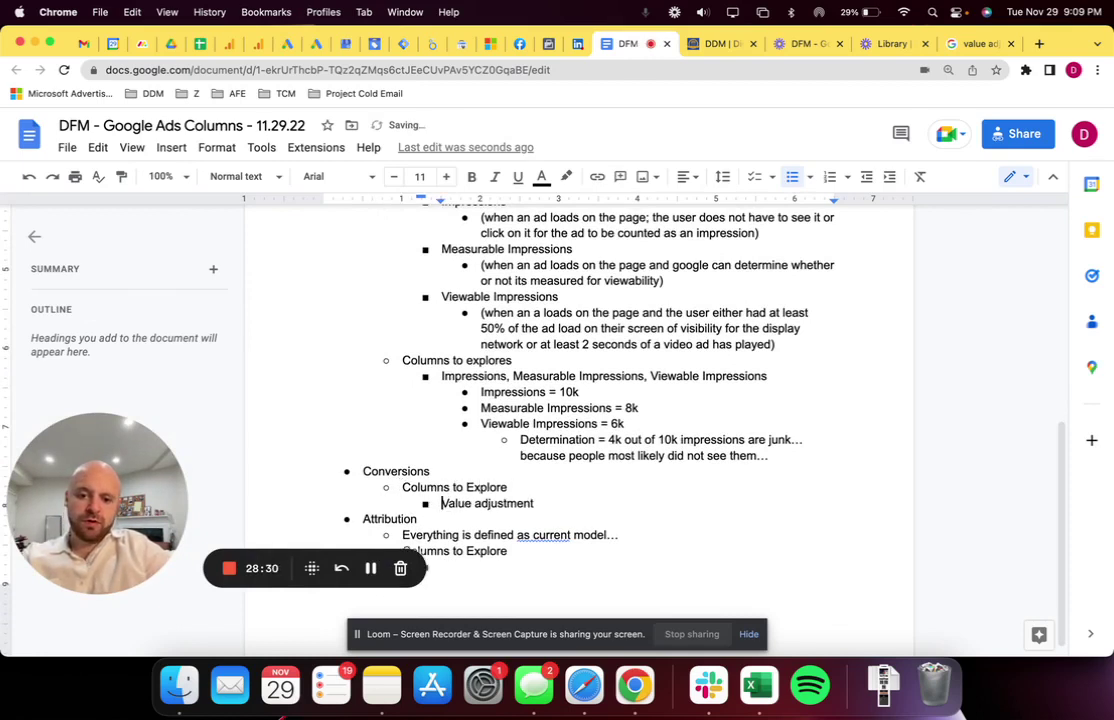
pyautogui.press('Tab')
# Add a nested bullet under "Value adjustment" reading "Comparing what a conversion is worth"
pyautogui.press('Return')
pyautogui.press('Tab')
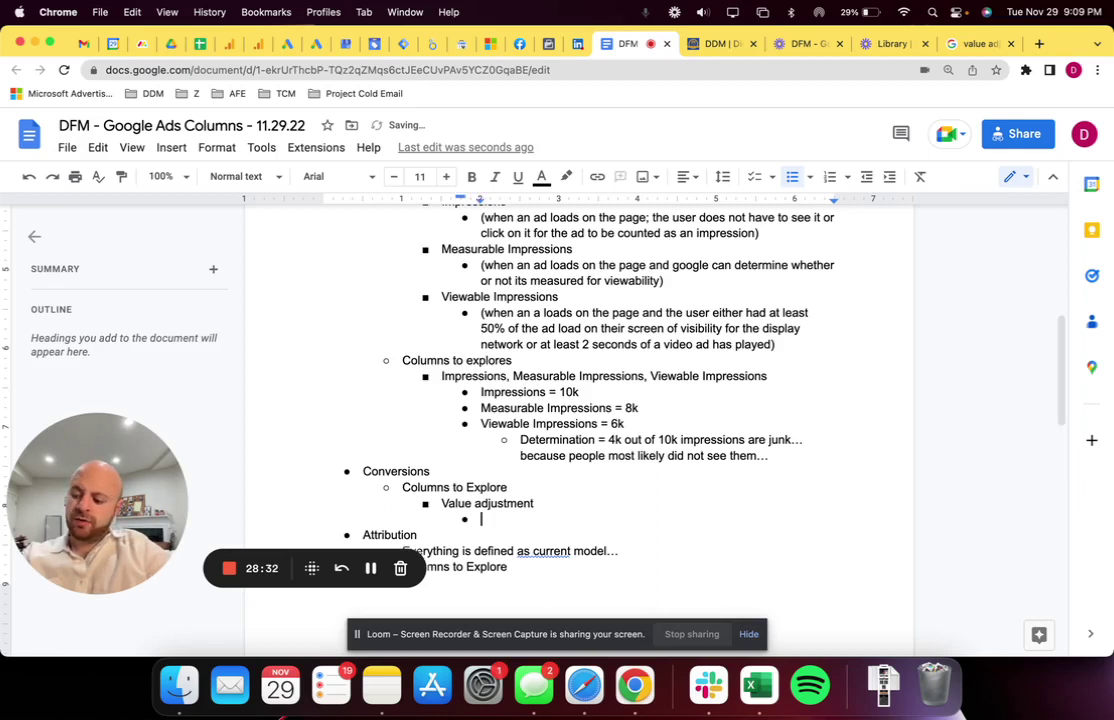
pyautogui.write('Comparing what a ')
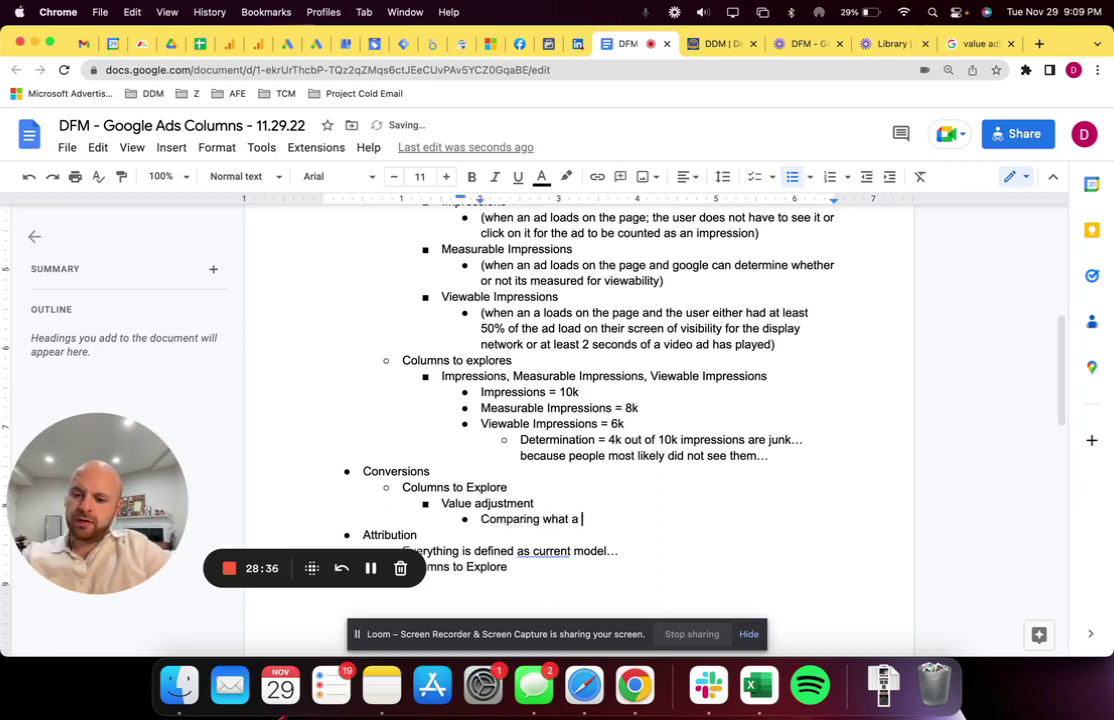
pyautogui.write('conversi')
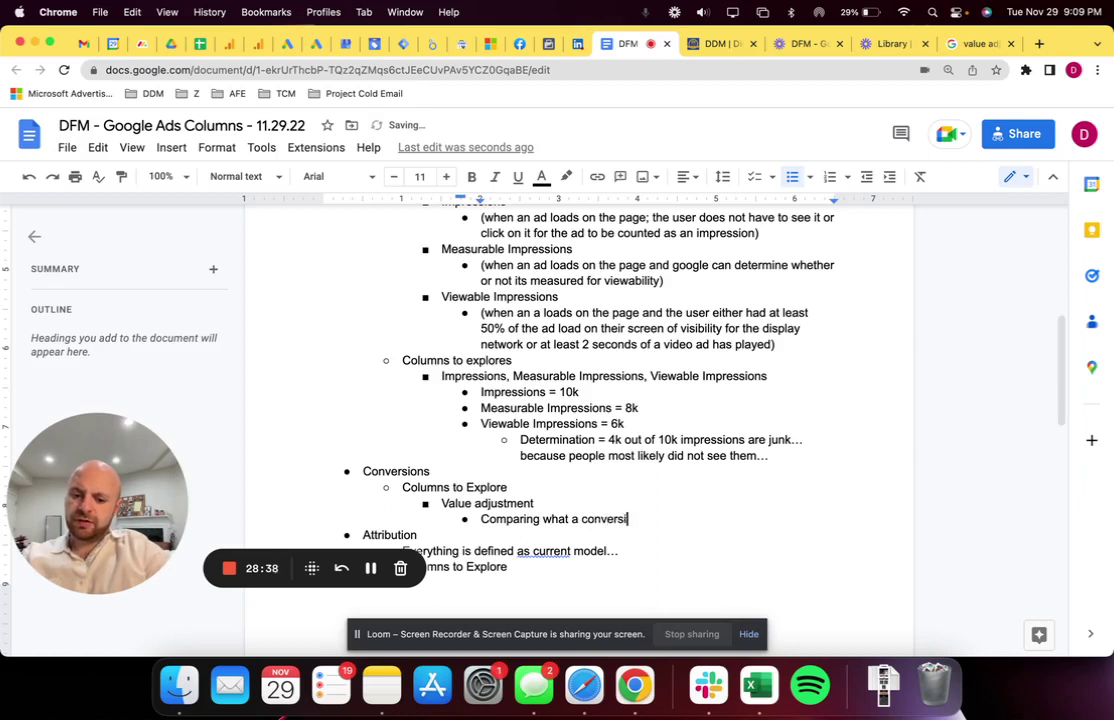
pyautogui.write('on is worth')
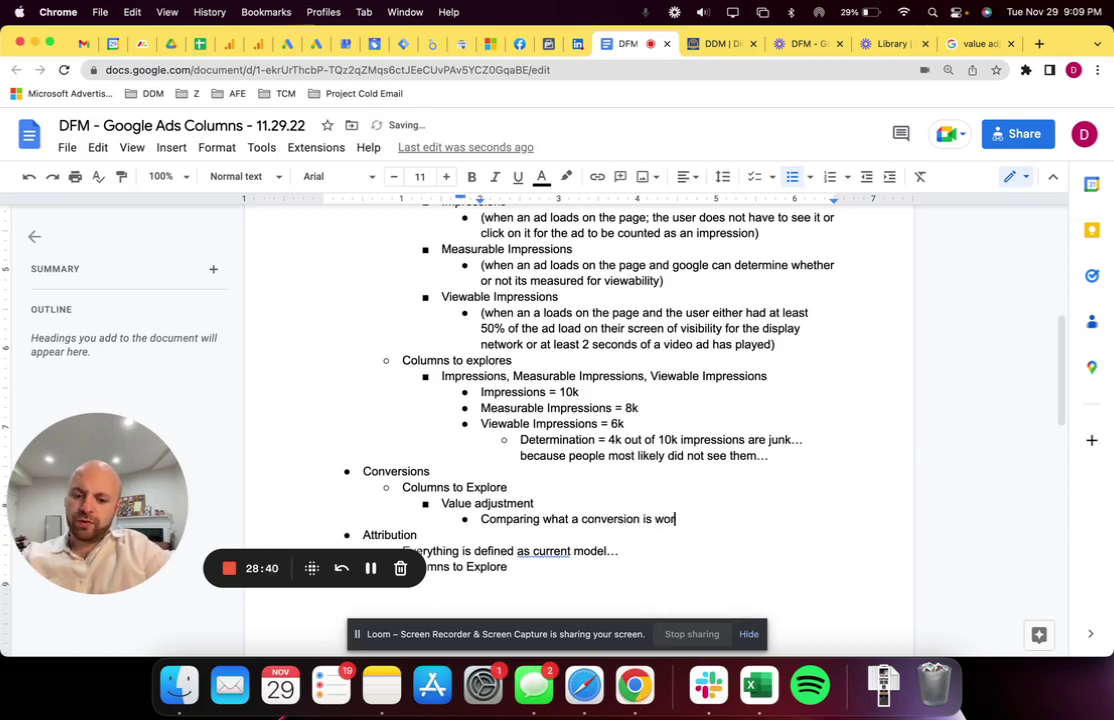
# In the value adjustment note, insert "specific" before "conversion" and "(add to cart, purchase, geo" after it
pyautogui.click(581, 519)
pyautogui.write('specific')
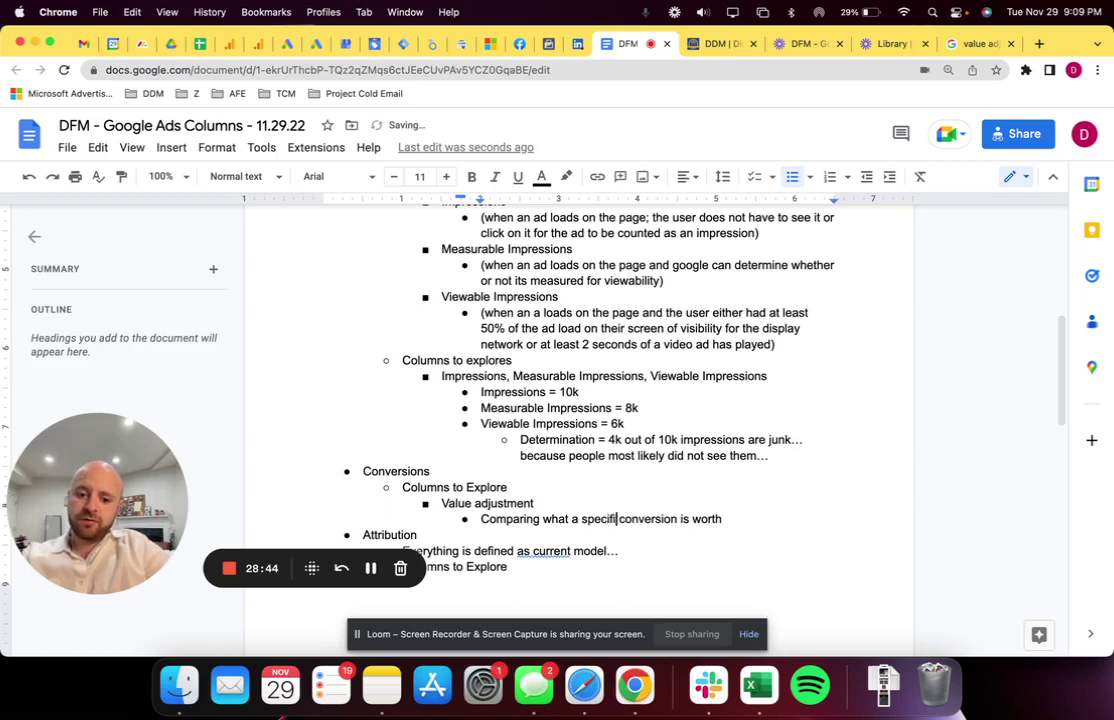
pyautogui.click(682, 518)
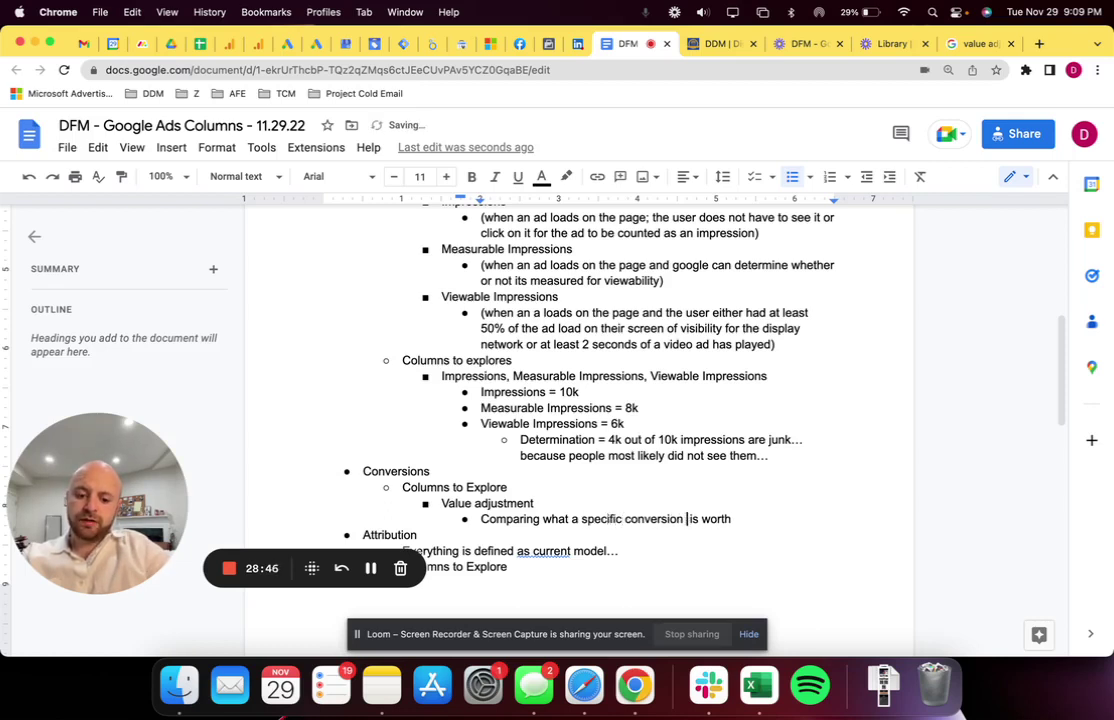
pyautogui.write('(add to ')
pyautogui.write('cart, pur')
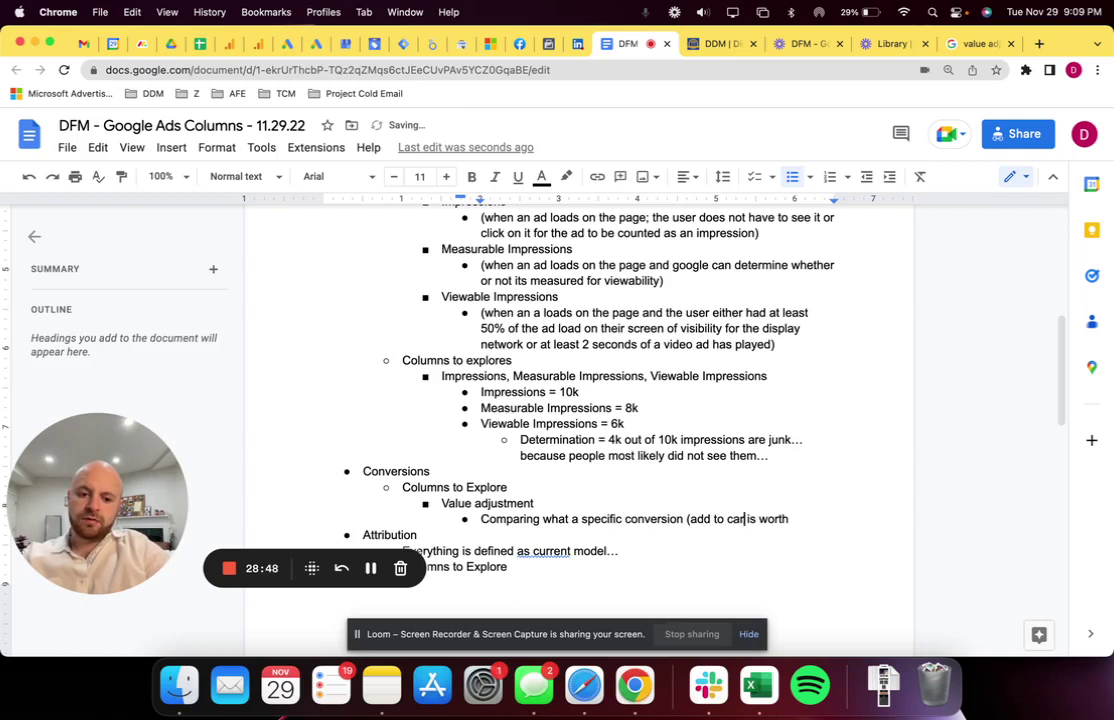
pyautogui.write('chase, geo')
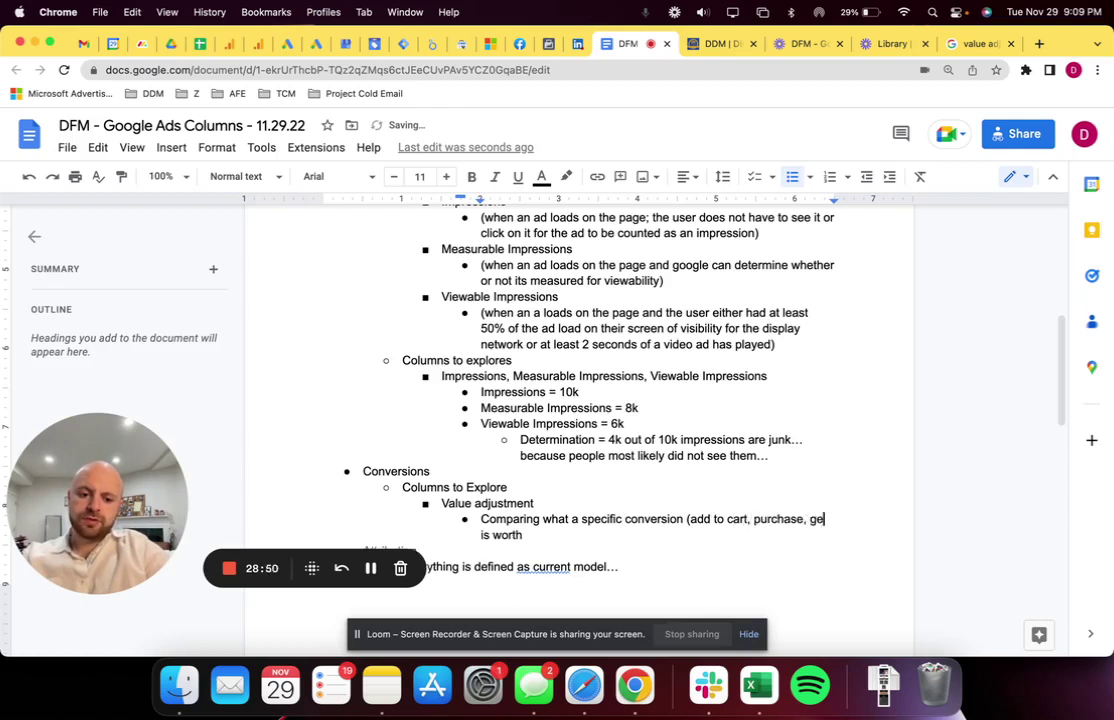
# Delete "purchase, geo" from the value adjustment note, keeping the text up to "(add to cart, "
pyautogui.press('BackSpace')
pyautogui.press('BackSpace')
pyautogui.press('BackSpace')
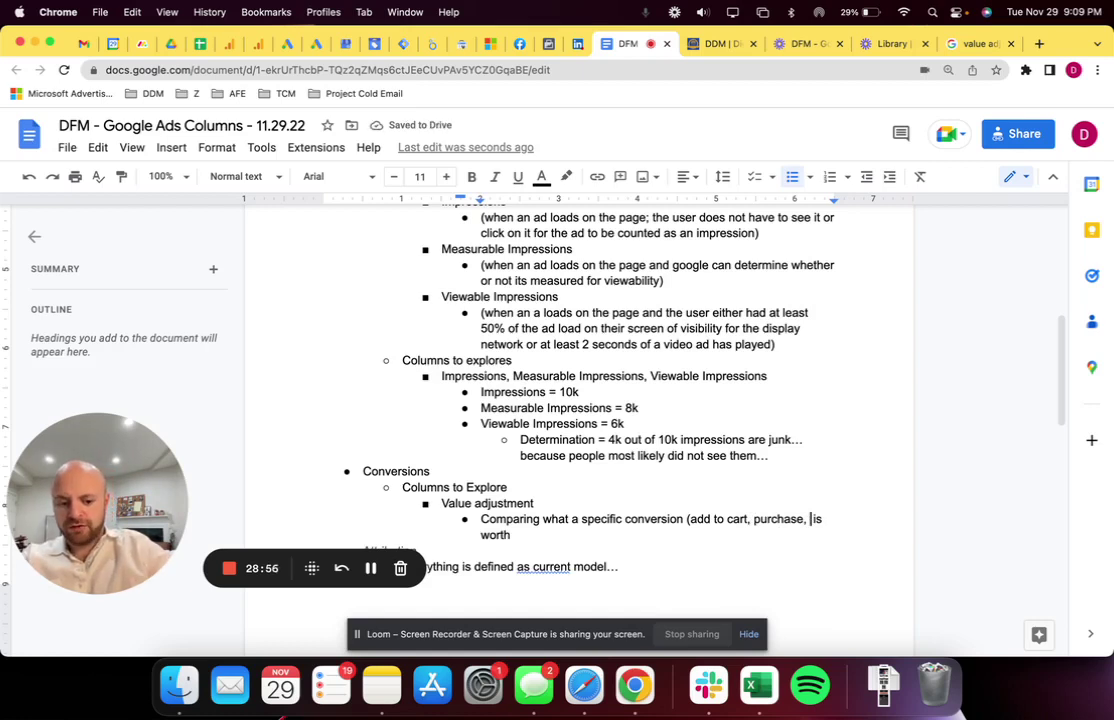
pyautogui.press('BackSpace')
pyautogui.press('BackSpace')
pyautogui.press('BackSpace')
pyautogui.press('BackSpace')
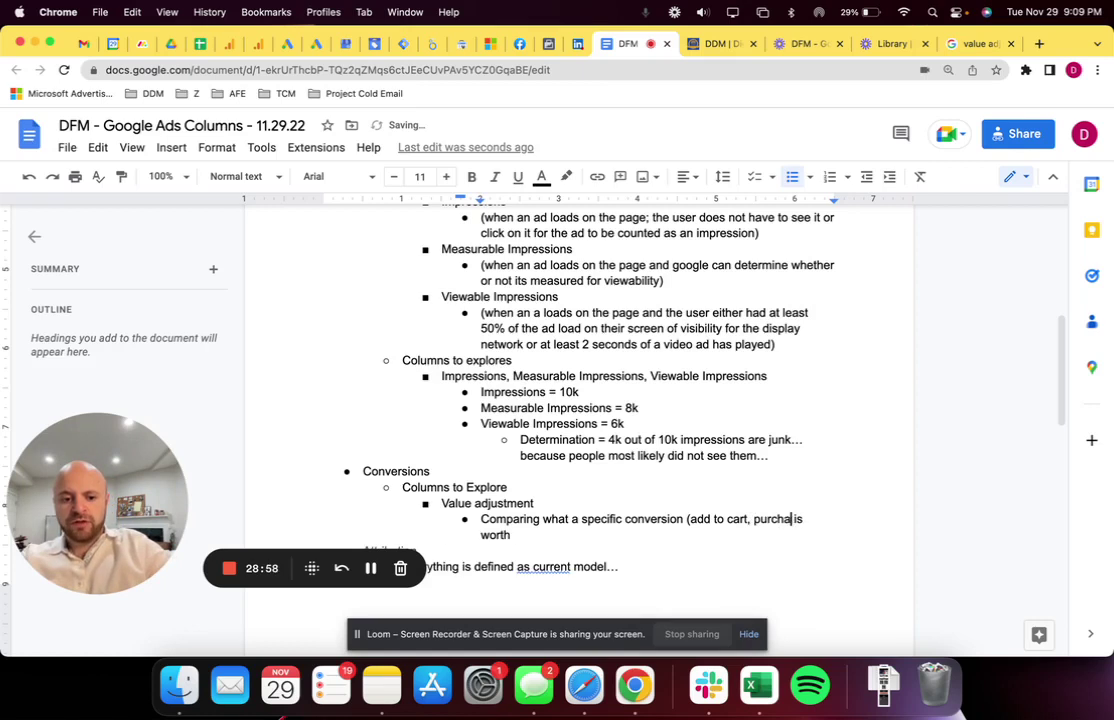
pyautogui.press('BackSpace')
pyautogui.press('BackSpace')
pyautogui.press('BackSpace')
pyautogui.press('BackSpace')
pyautogui.press('BackSpace')
pyautogui.press('BackSpace')
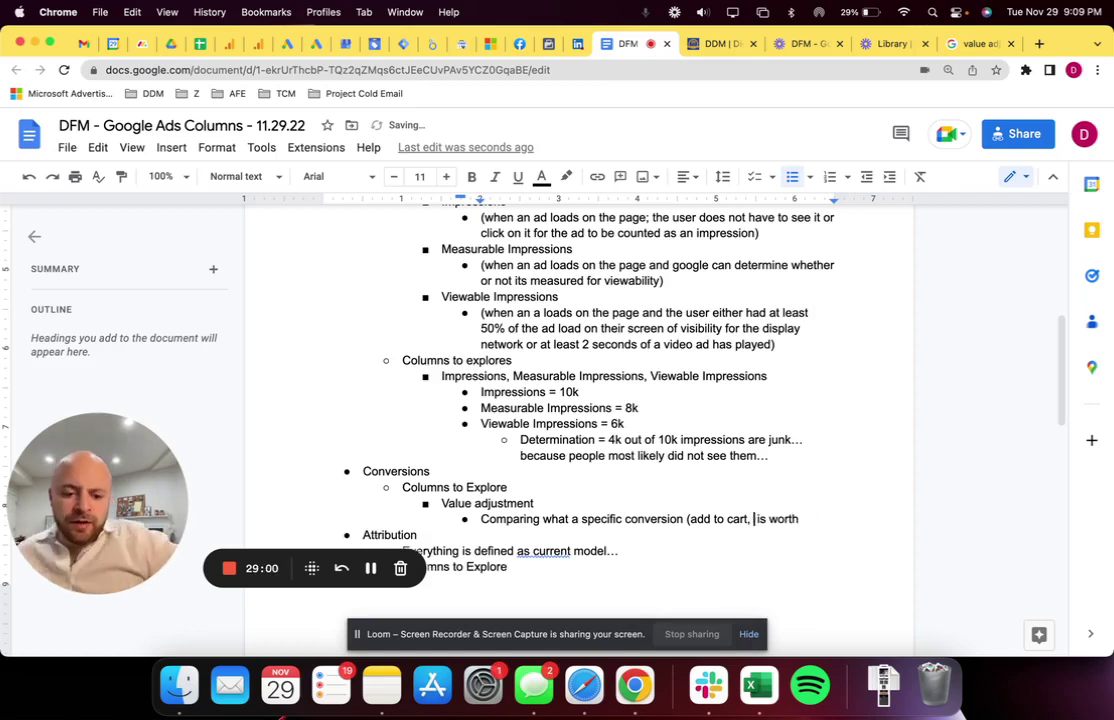
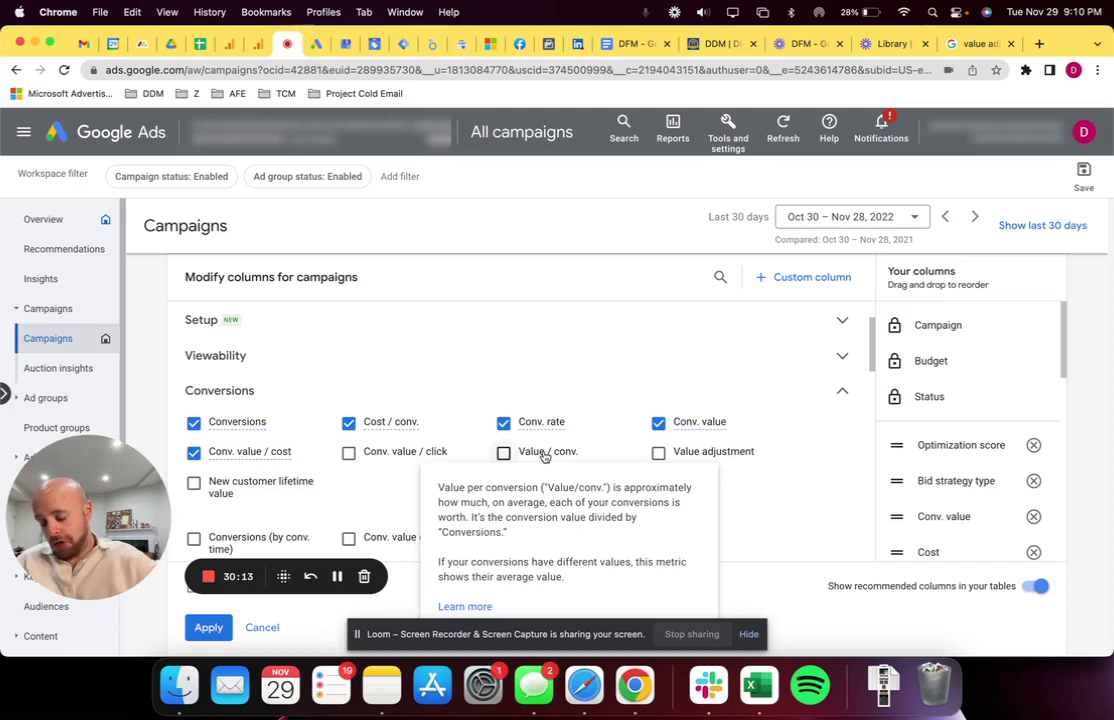
# In the Google Docs outline, append "(the following metrics are interesting because they may help define" to "Columns to Explore" under Conversions
pyautogui.click(630, 44)
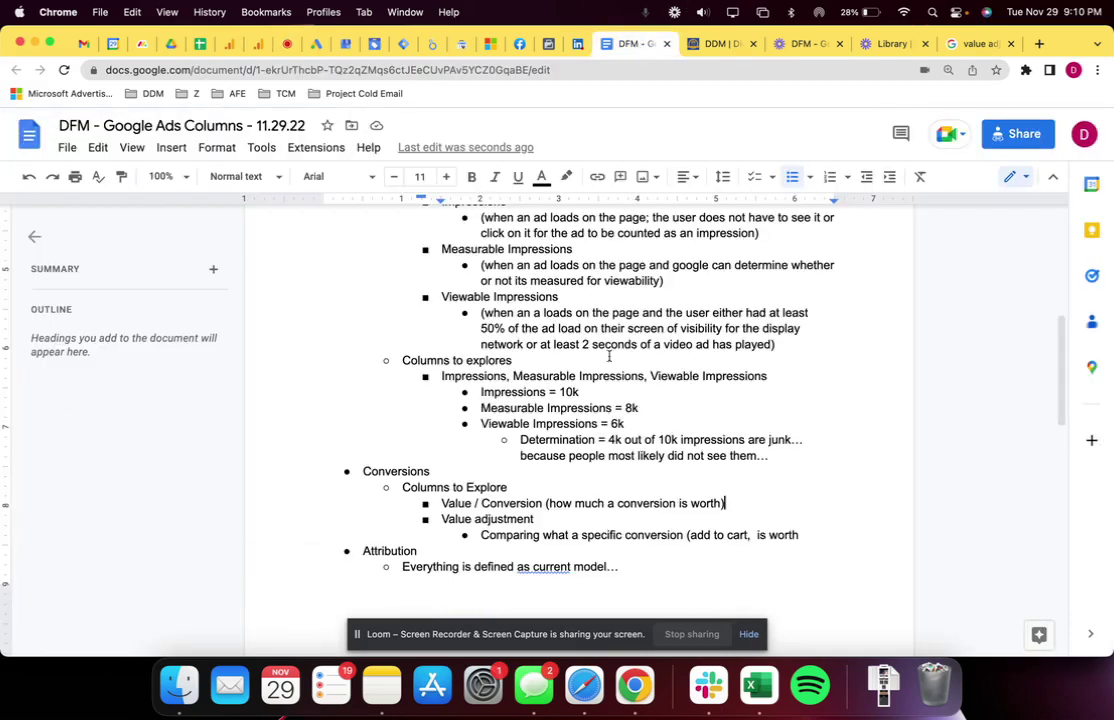
pyautogui.click(512, 487)
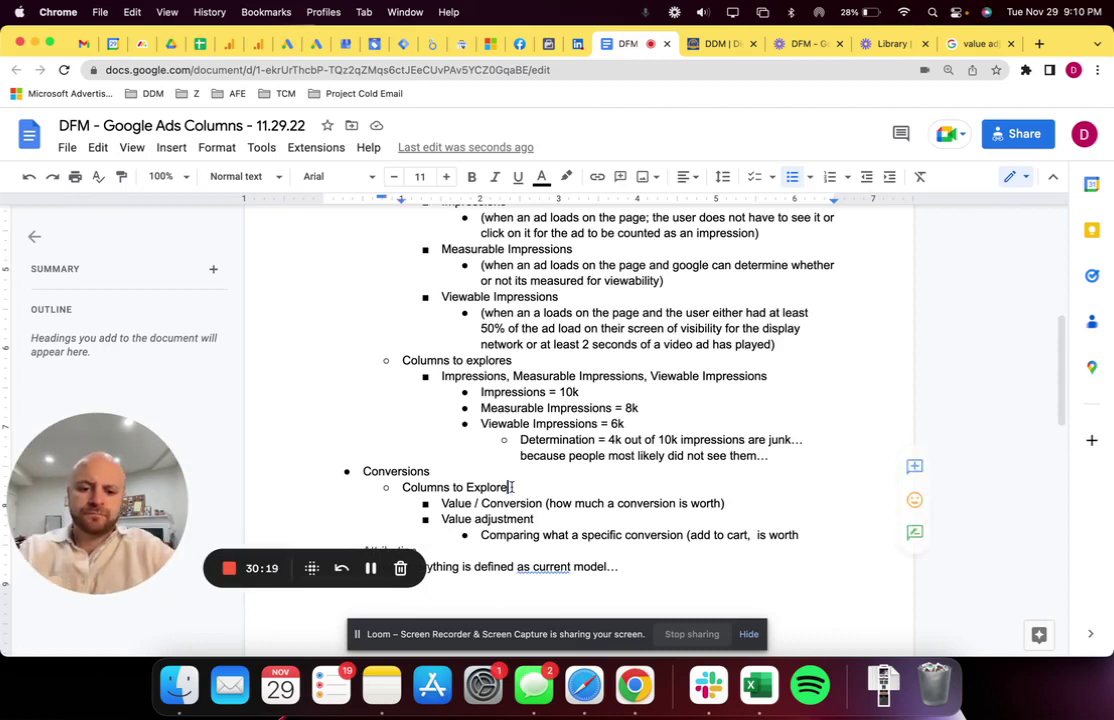
pyautogui.write('(the following ')
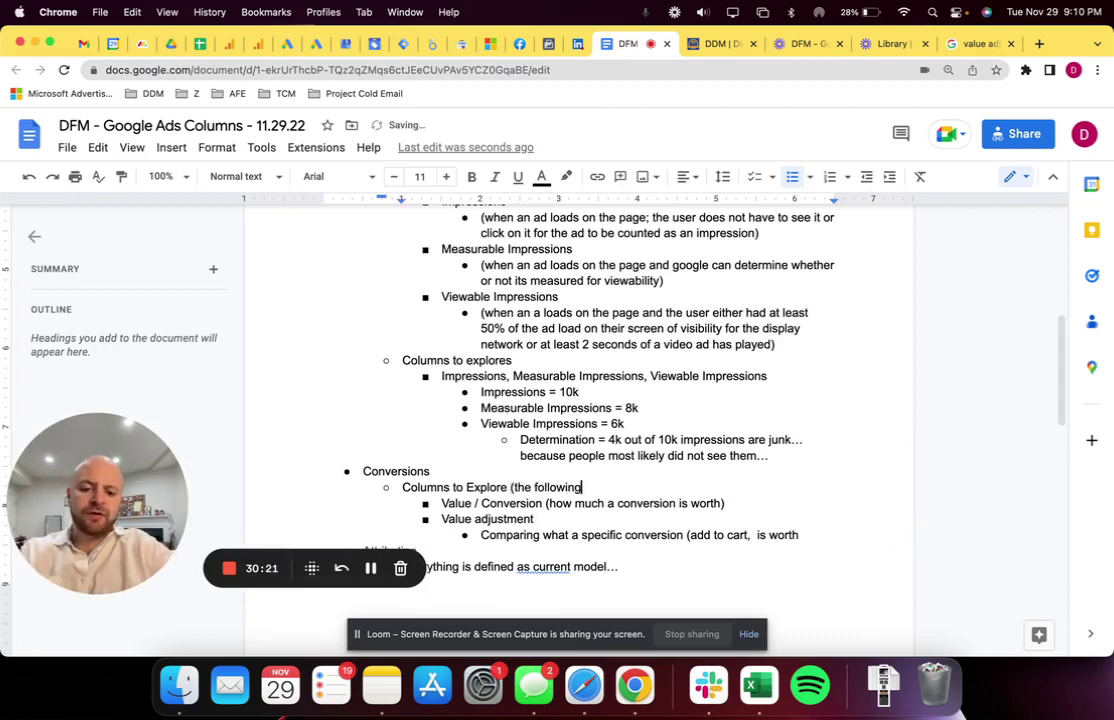
pyautogui.write('metrics are intr')
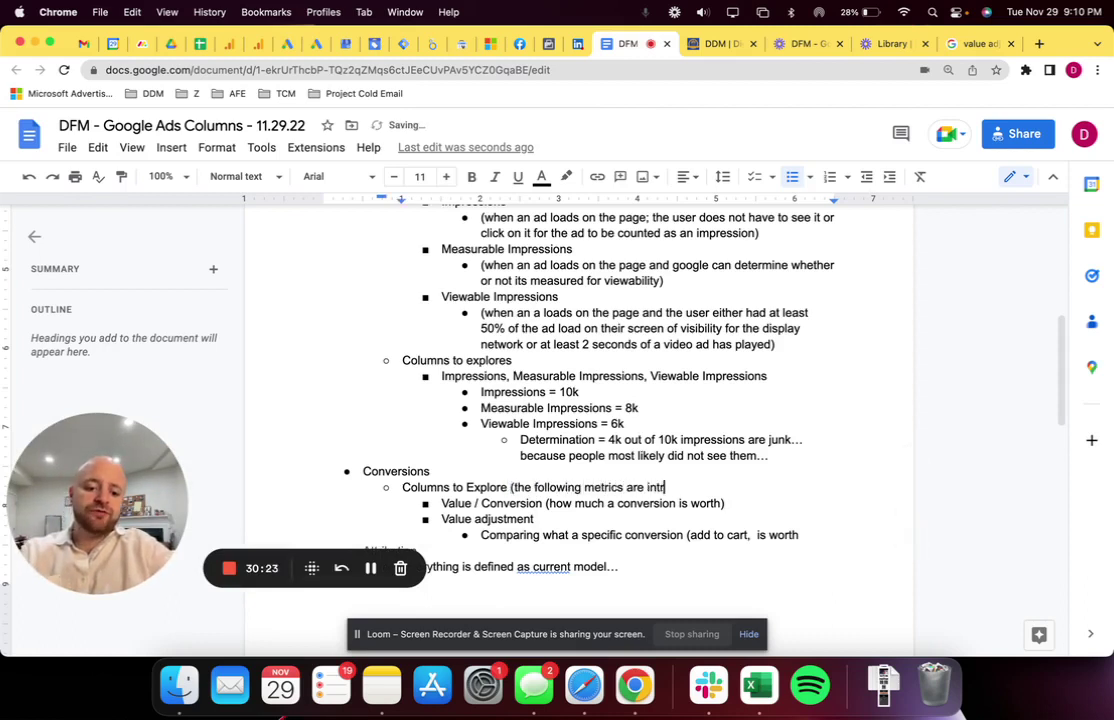
pyautogui.press('BackSpace')
pyautogui.write('eresting b')
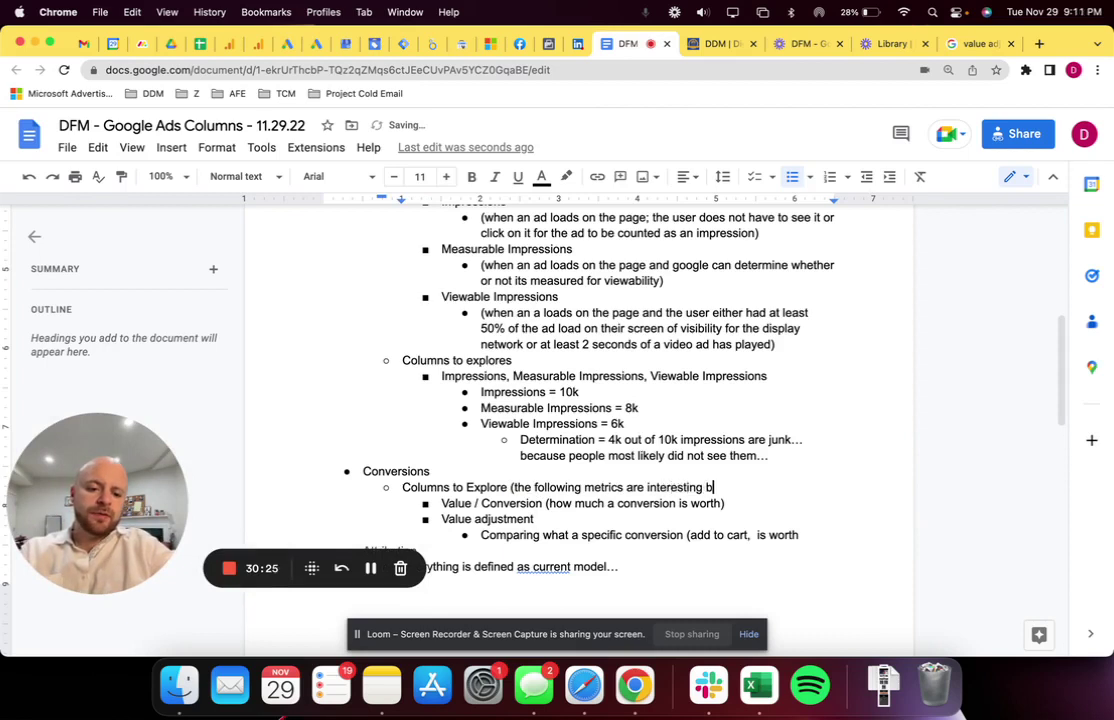
pyautogui.write('ecause they may help define wh')
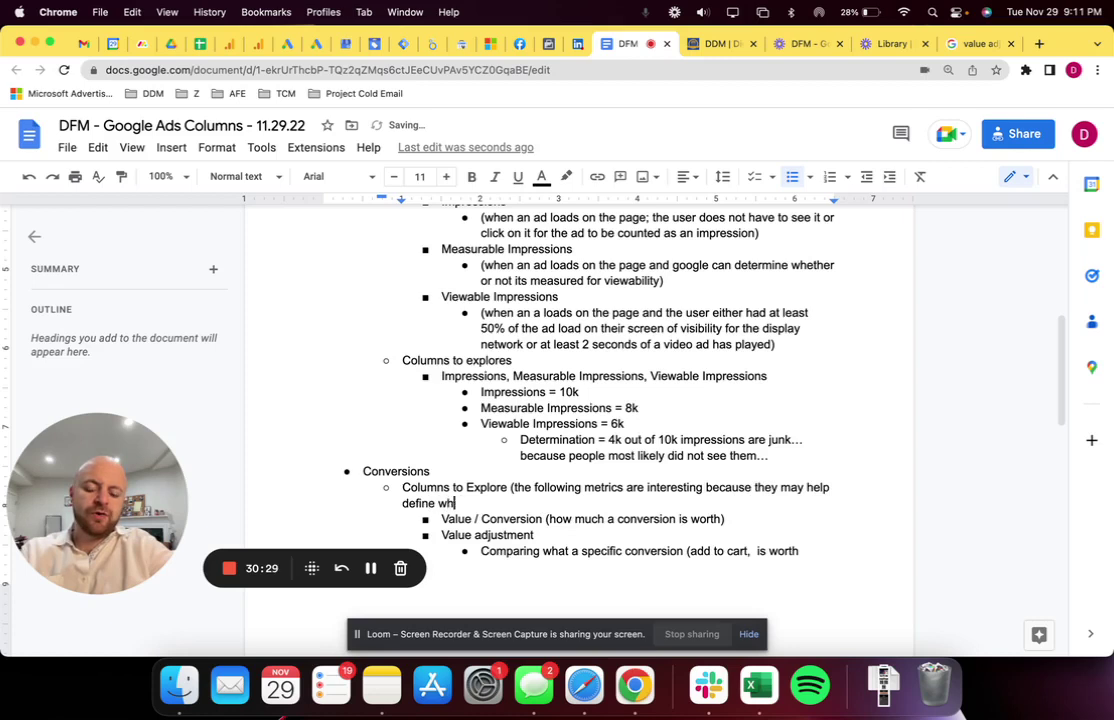
# Continue the Conversions "Columns to Explore" note with "what a conversion without a value is worth by comparing said conversion to the value"
pyautogui.write('at a conversion without a ')
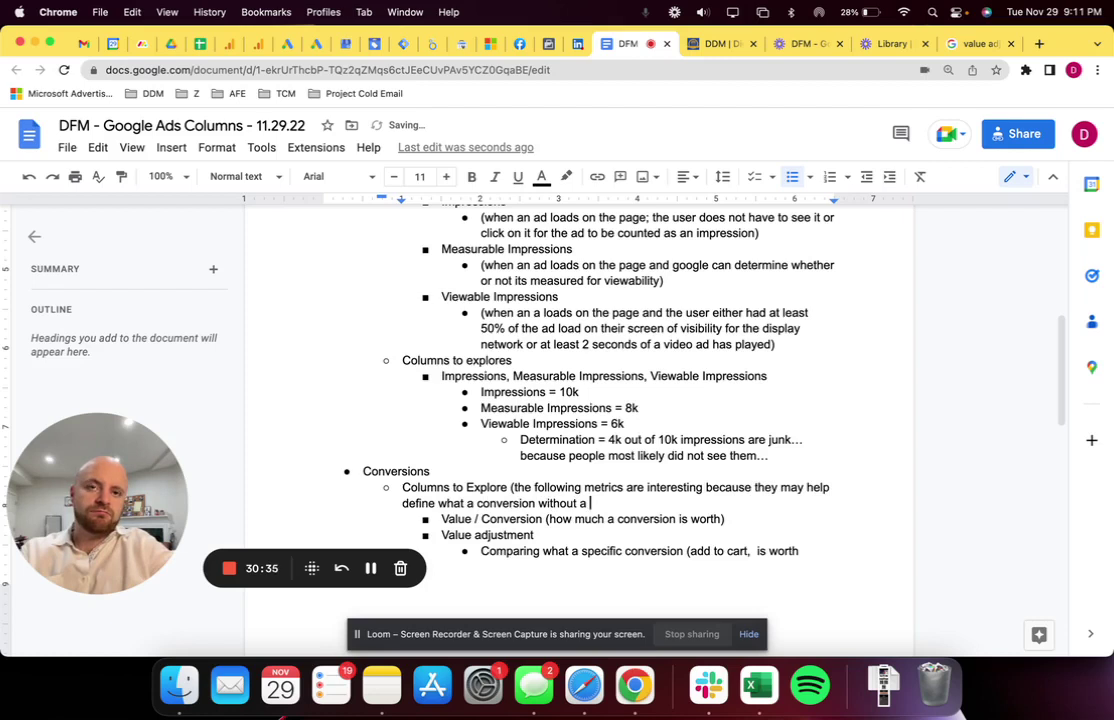
pyautogui.write('value is worth by comparing said conversion to ')
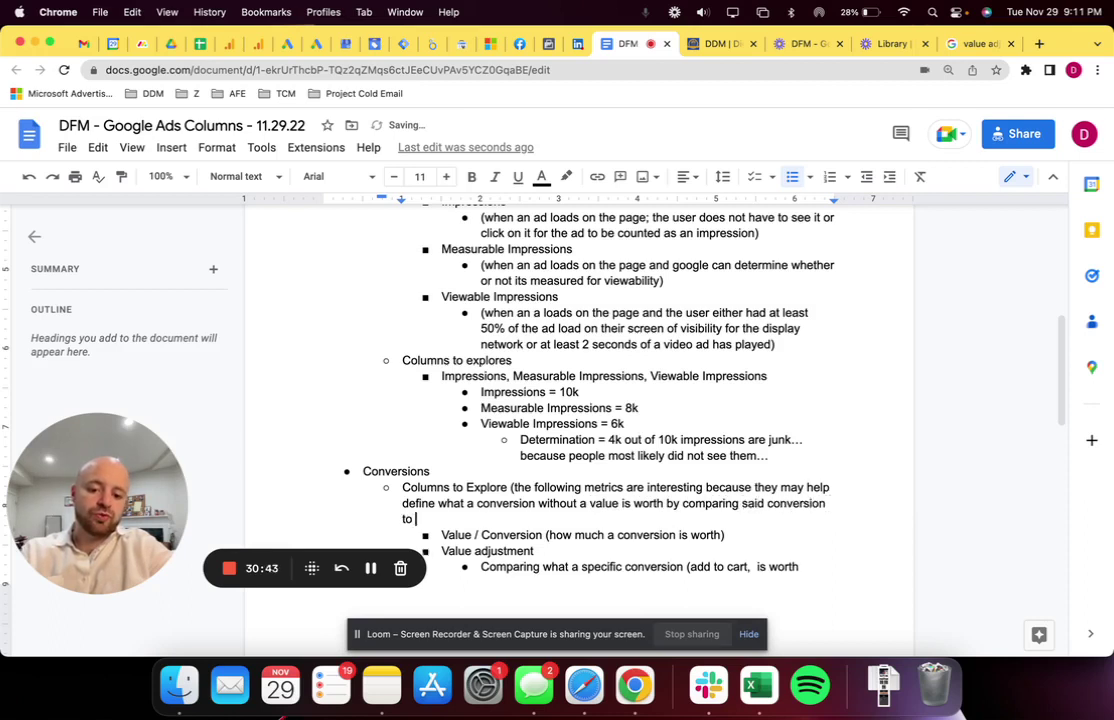
pyautogui.write('the value')
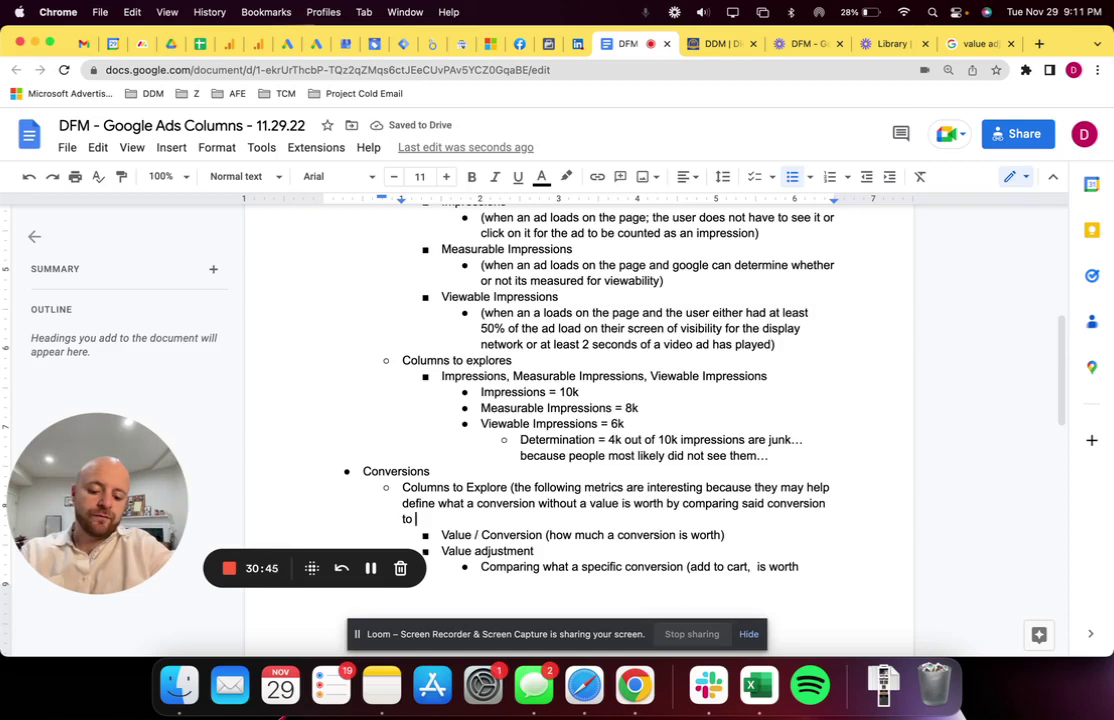
# Finish the "Columns to Explore" note with "… i.e. this could help determine how much an add to cart is worth in $)"
pyautogui.write('...')
pyautogui.press('BackSpace')
pyautogui.write('i.e. ')
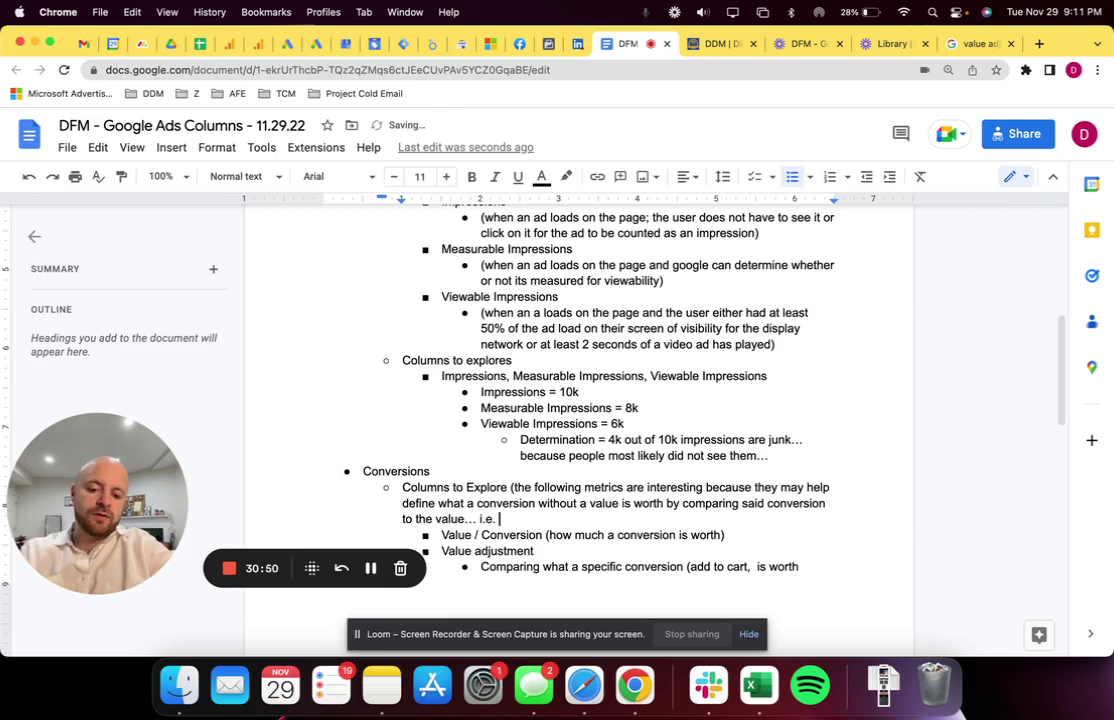
pyautogui.write('this could hel')
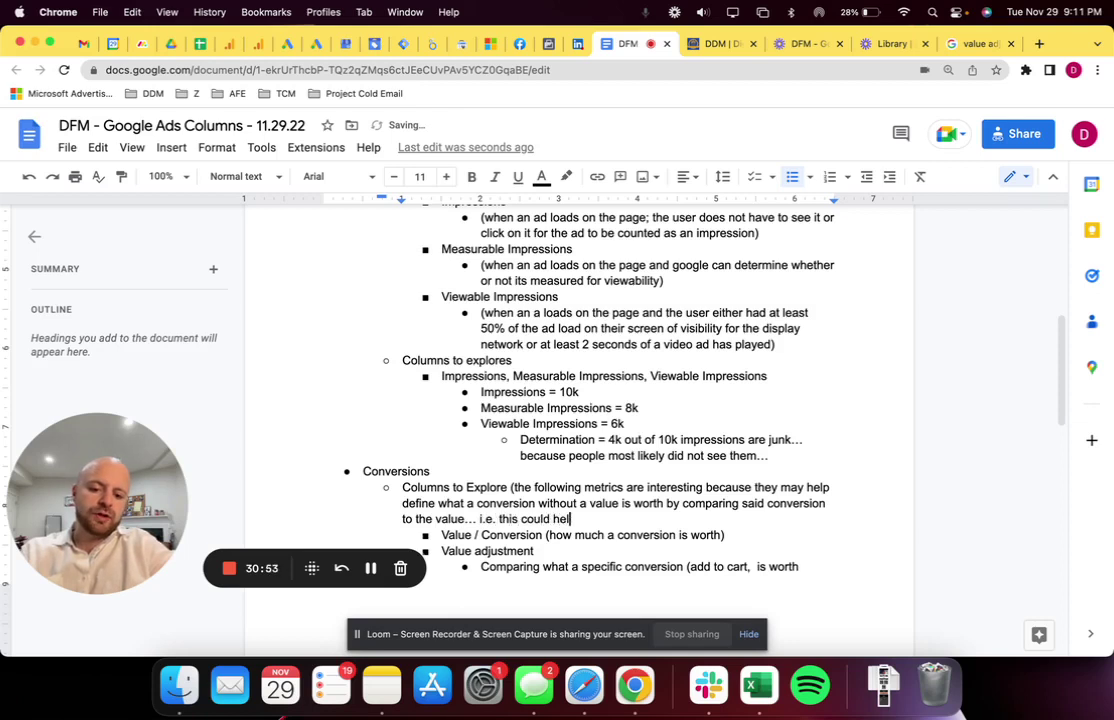
pyautogui.write('p determine how mu')
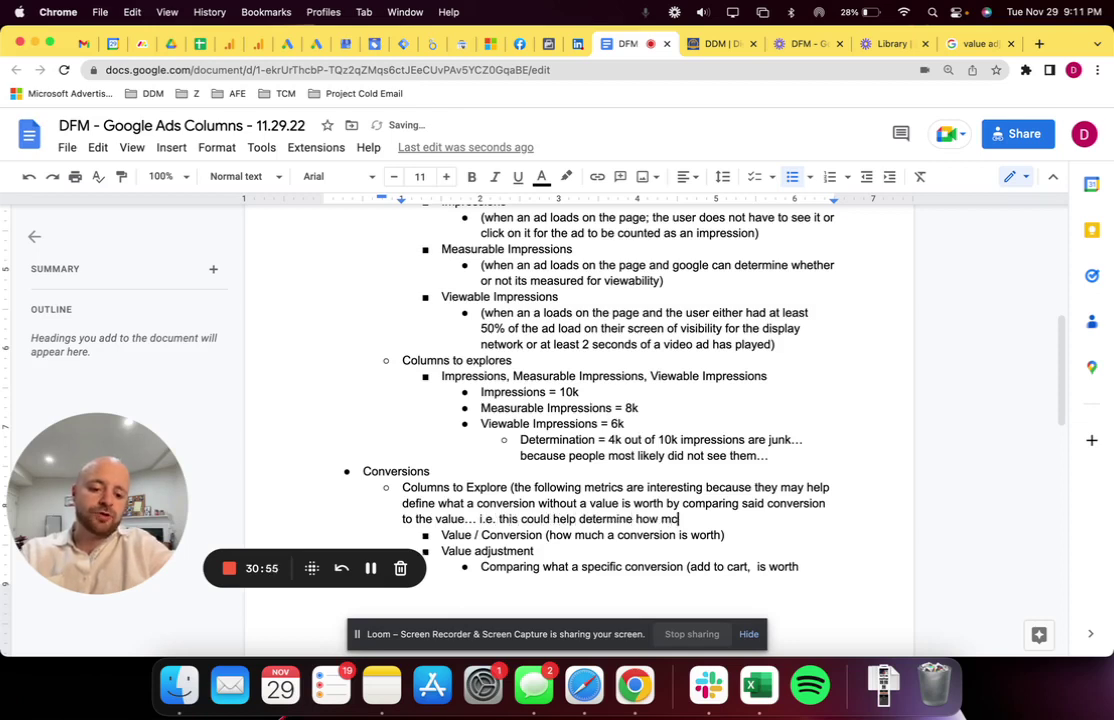
pyautogui.write('ch an add to cart is worth in $')
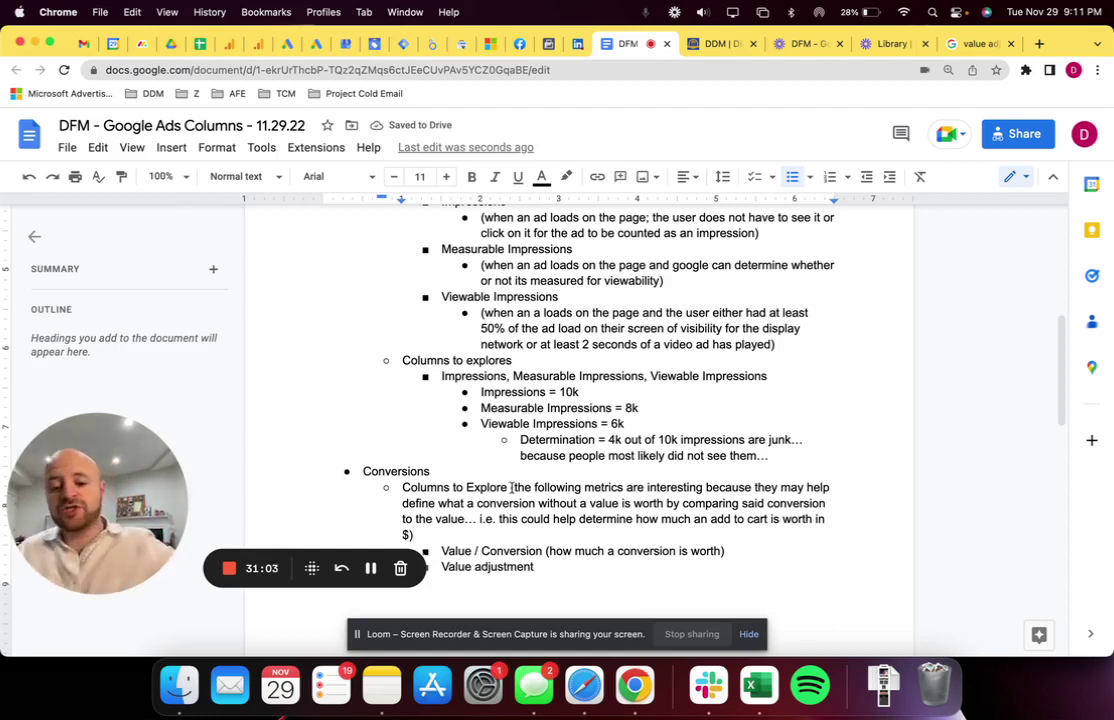
# Highlight the "Value / Conversion (how much a conversion is worth)" and "Value adjustment" bullets in yellow
pyautogui.moveTo(548, 567); pyautogui.dragTo(440, 551)
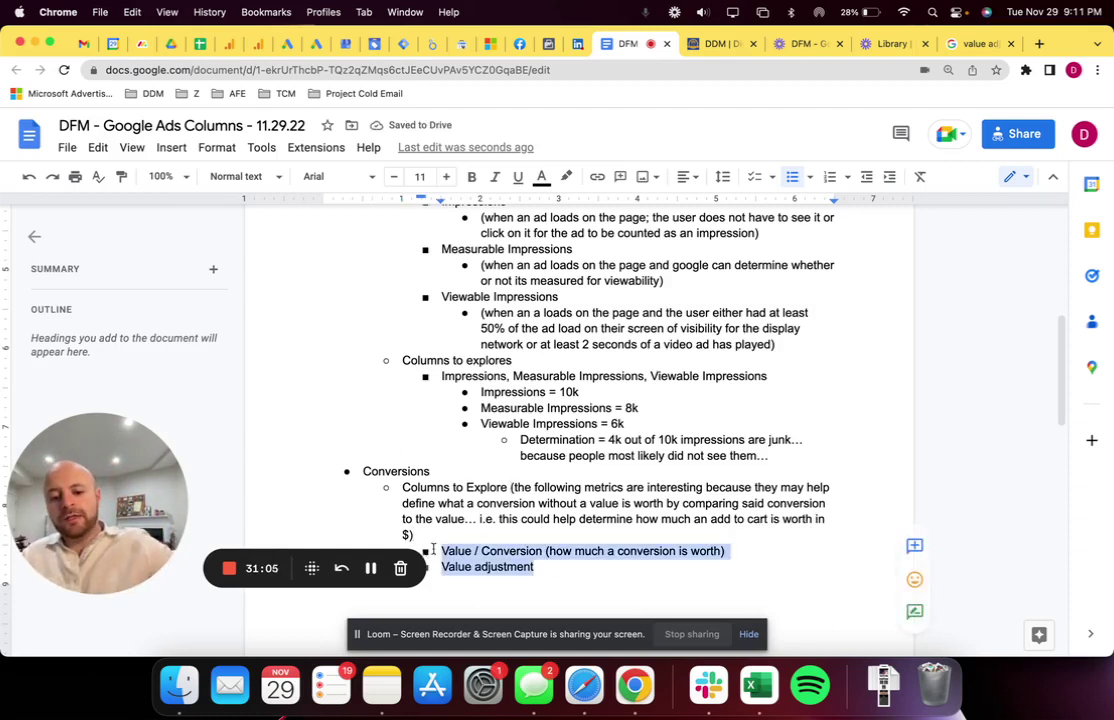
pyautogui.click(566, 176)
pyautogui.click(628, 253)
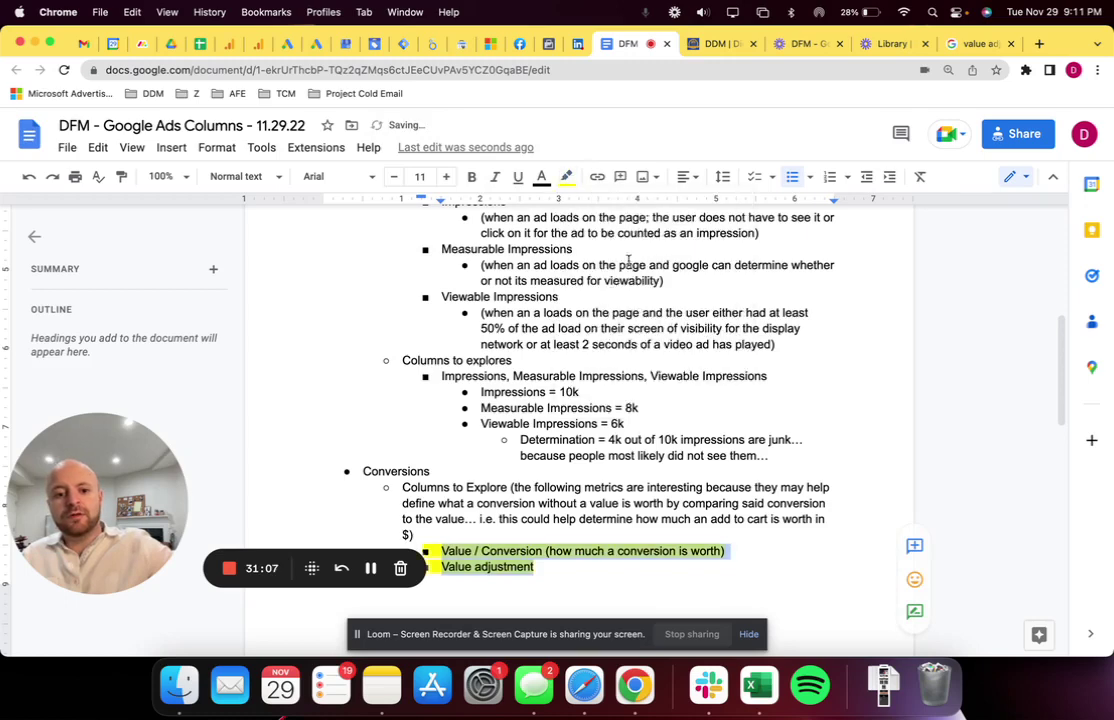
pyautogui.scroll(-5, 564, 469)
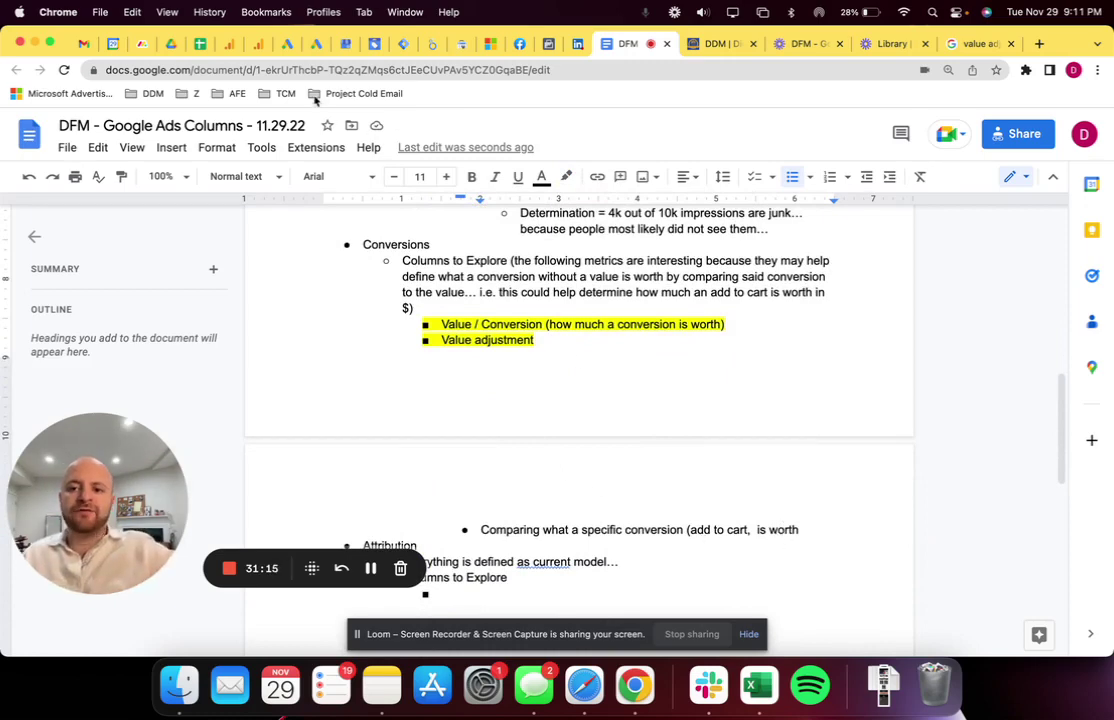
# Switch to Google Ads, look through the Conversions column options and check the description of New customer lifetime value
pyautogui.click(288, 44)
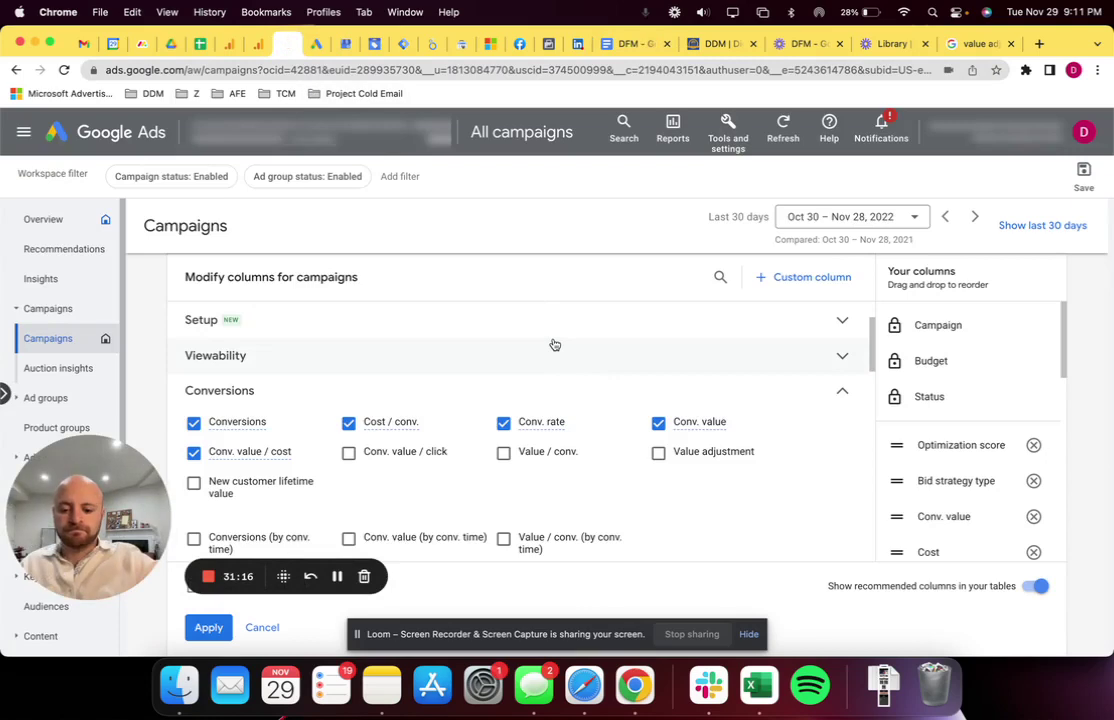
pyautogui.scroll(-1, 555, 344)
pyautogui.scroll(-5, 555, 344)
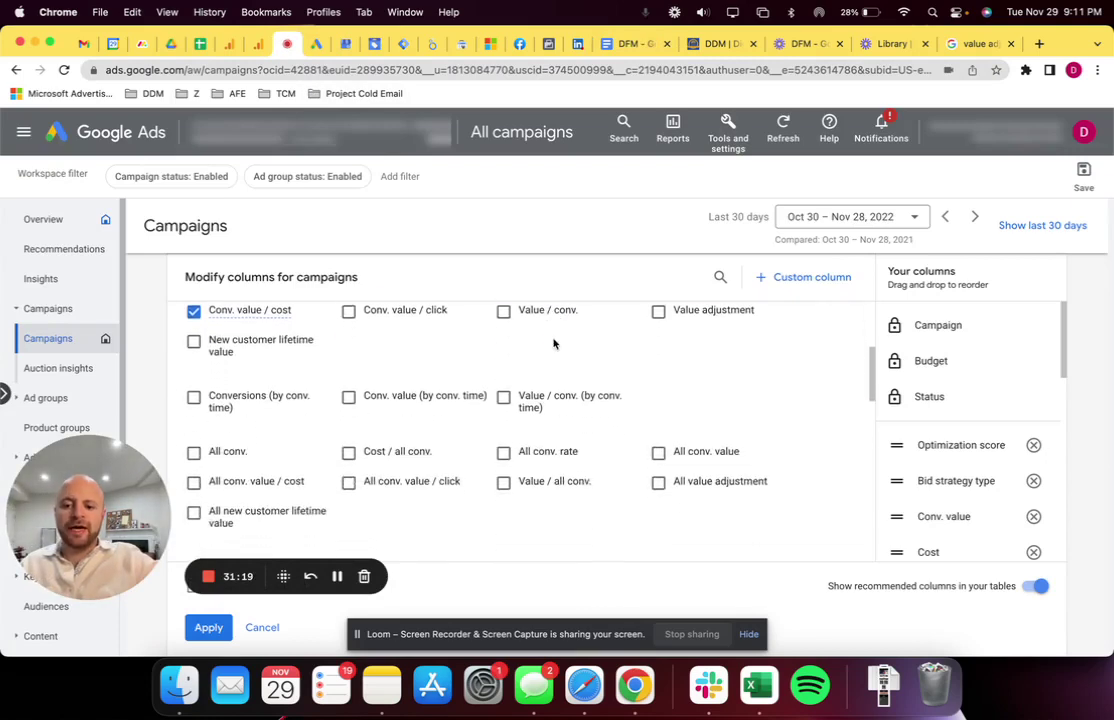
pyautogui.scroll(-8, 555, 344)
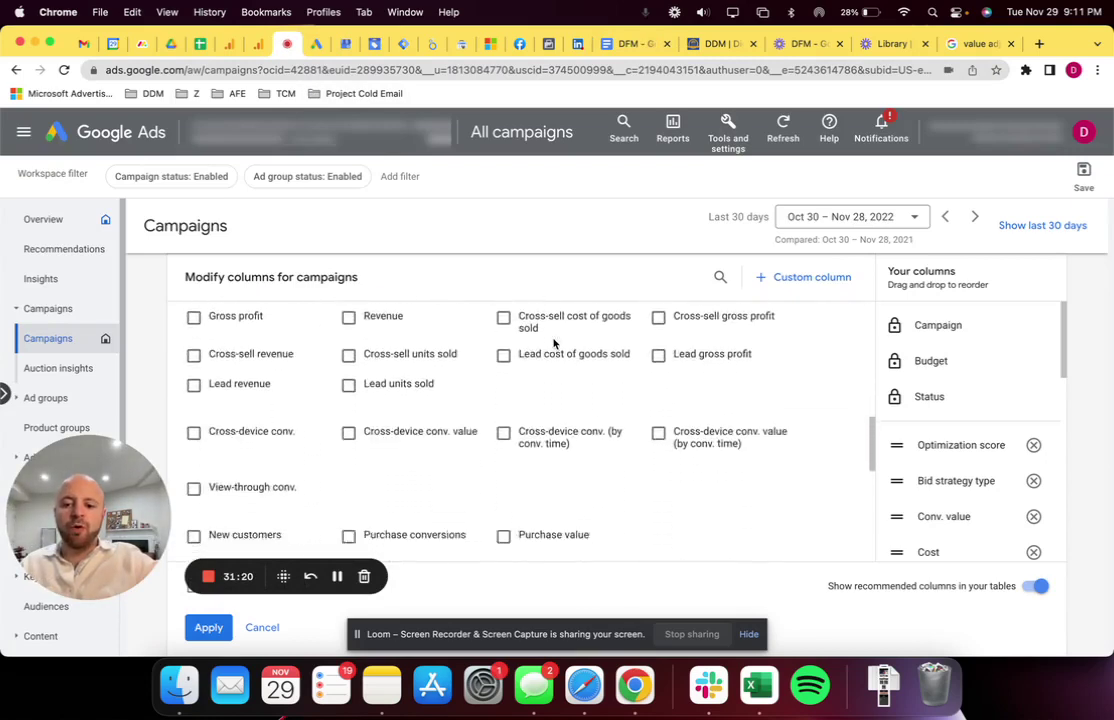
pyautogui.scroll(-1, 553, 344)
pyautogui.moveTo(553, 342)
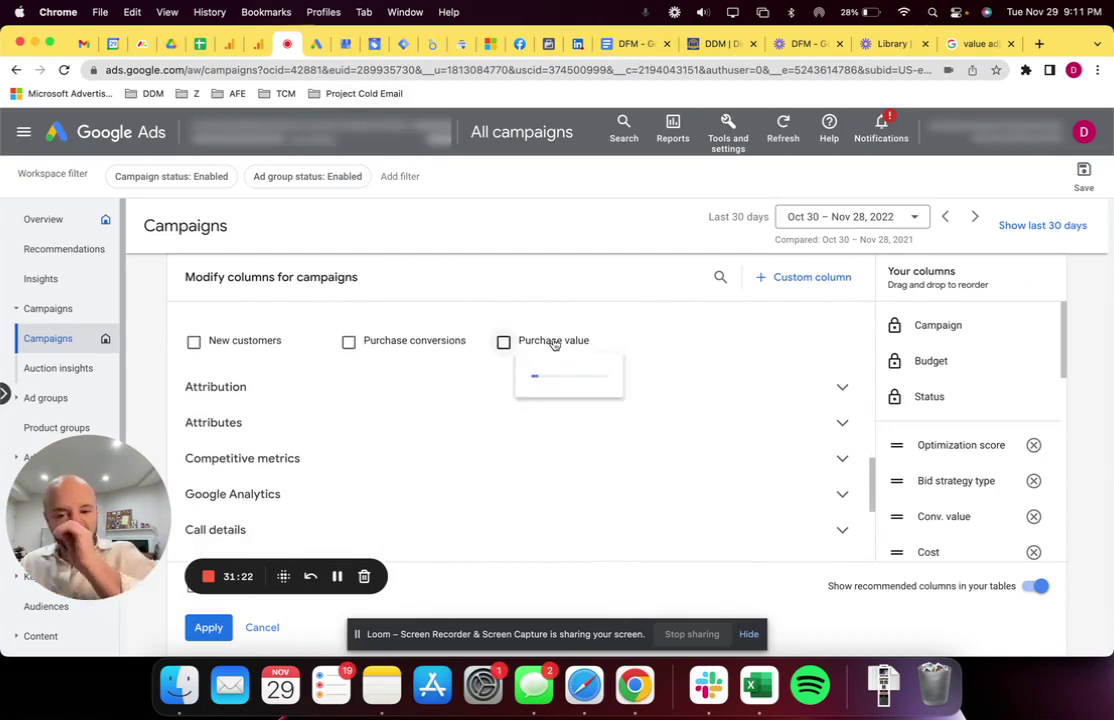
pyautogui.scroll(10, 555, 344)
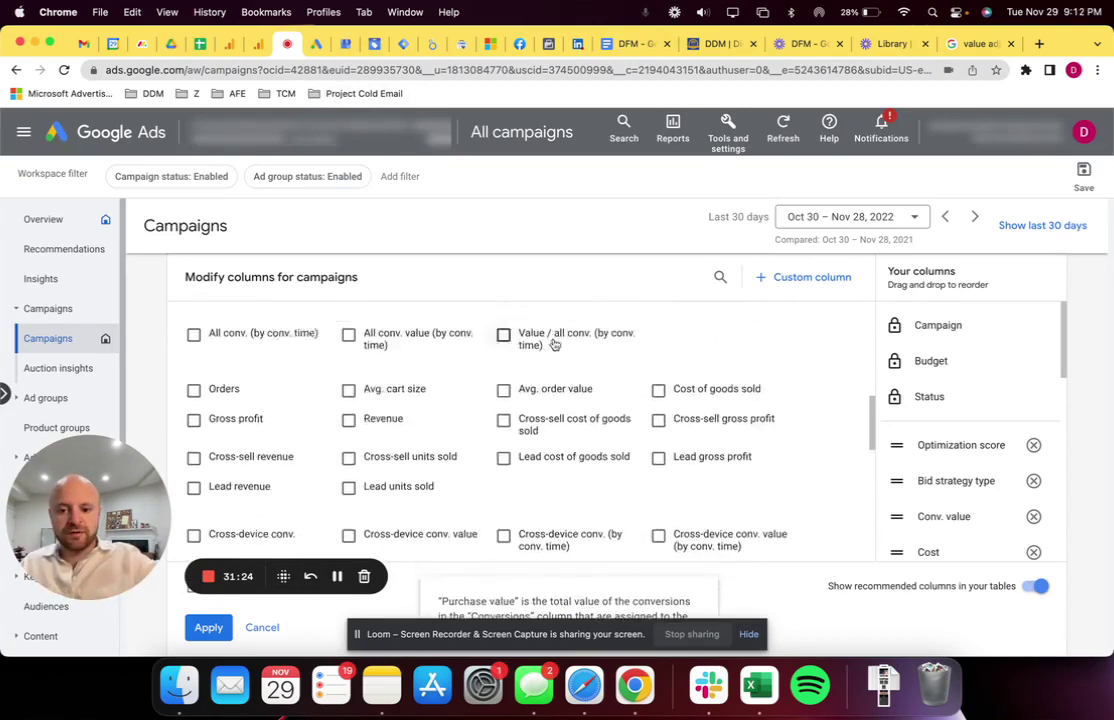
pyautogui.scroll(6, 555, 344)
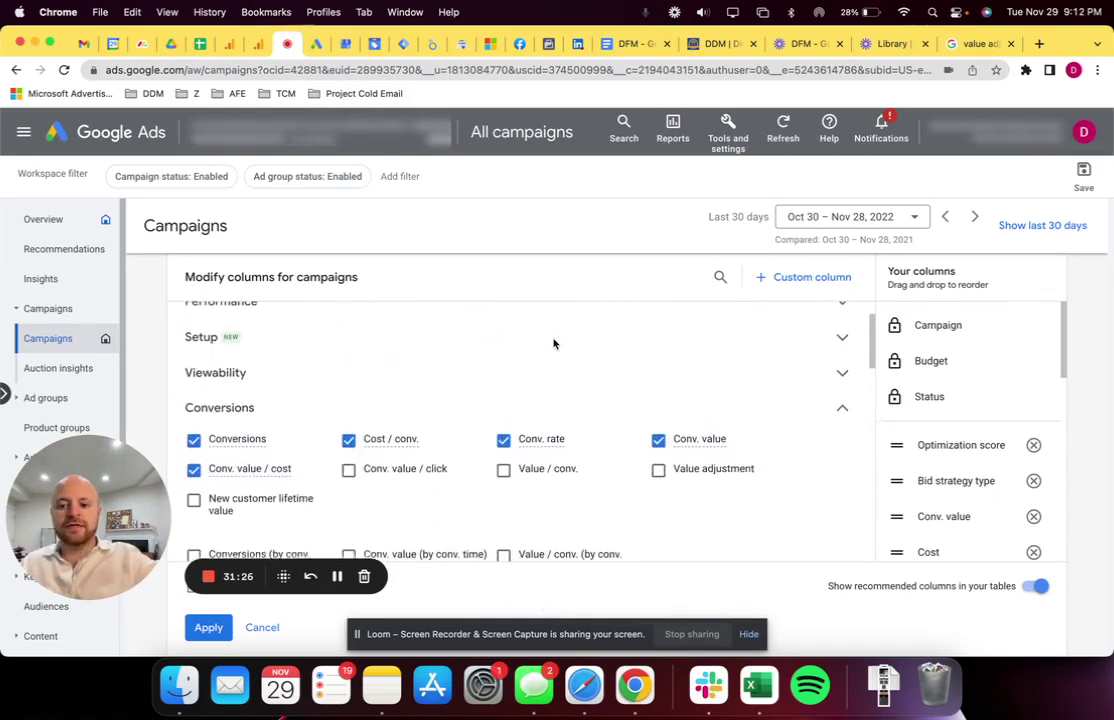
pyautogui.scroll(-2, 555, 344)
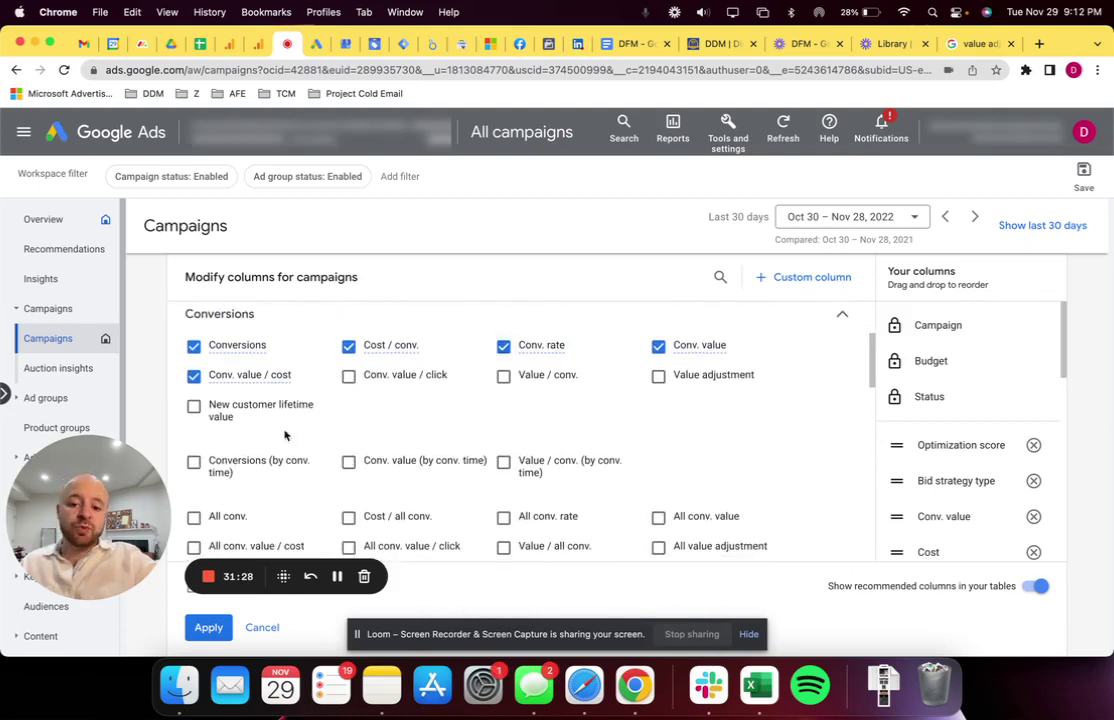
pyautogui.moveTo(237, 416)
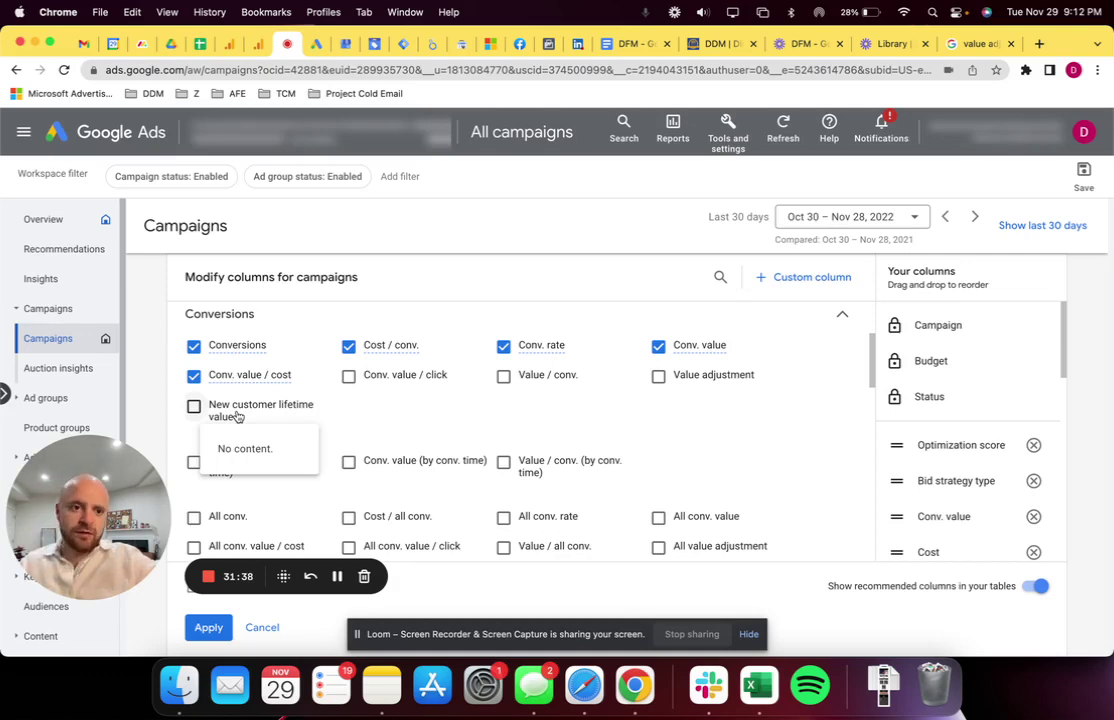
# Search Google for "new customer lifetime value google ads"
pyautogui.click(973, 44)
pyautogui.scroll(3, 228, 153)
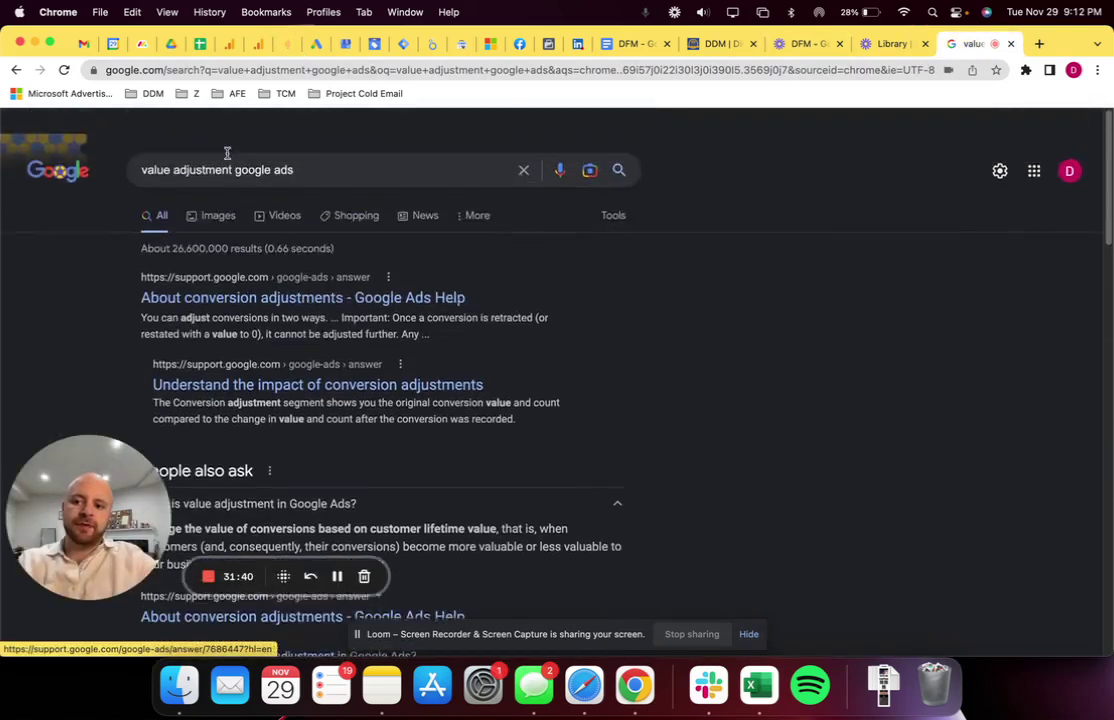
pyautogui.tripleClick(202, 144)
pyautogui.write('new customer lifetime')
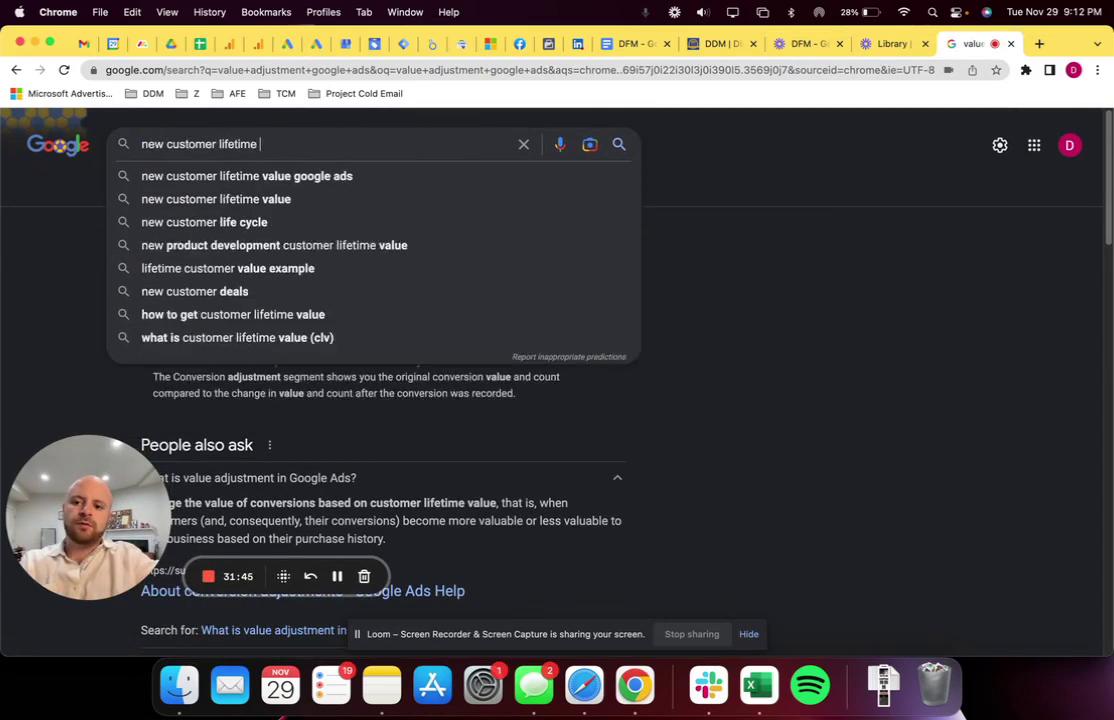
pyautogui.press('Down')
pyautogui.press('Return')
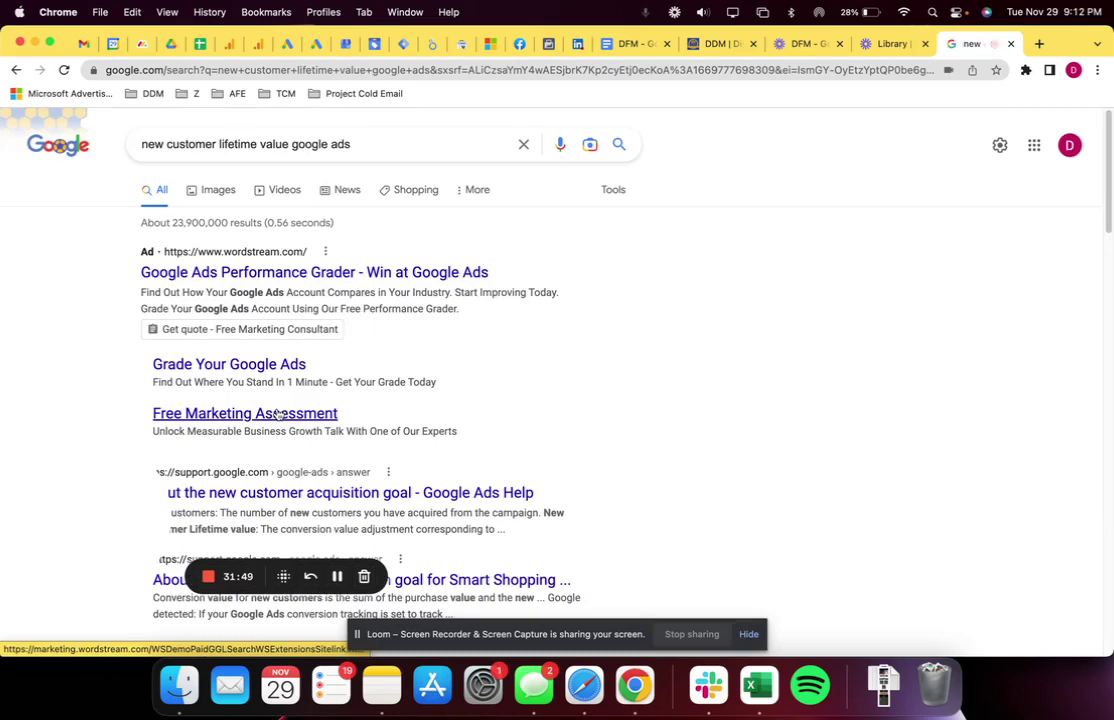
# Open the Google Ads Help result "About the new customer acquisition goal" and read its modes and benefits
pyautogui.scroll(-3, 278, 414)
pyautogui.scroll(-2, 278, 414)
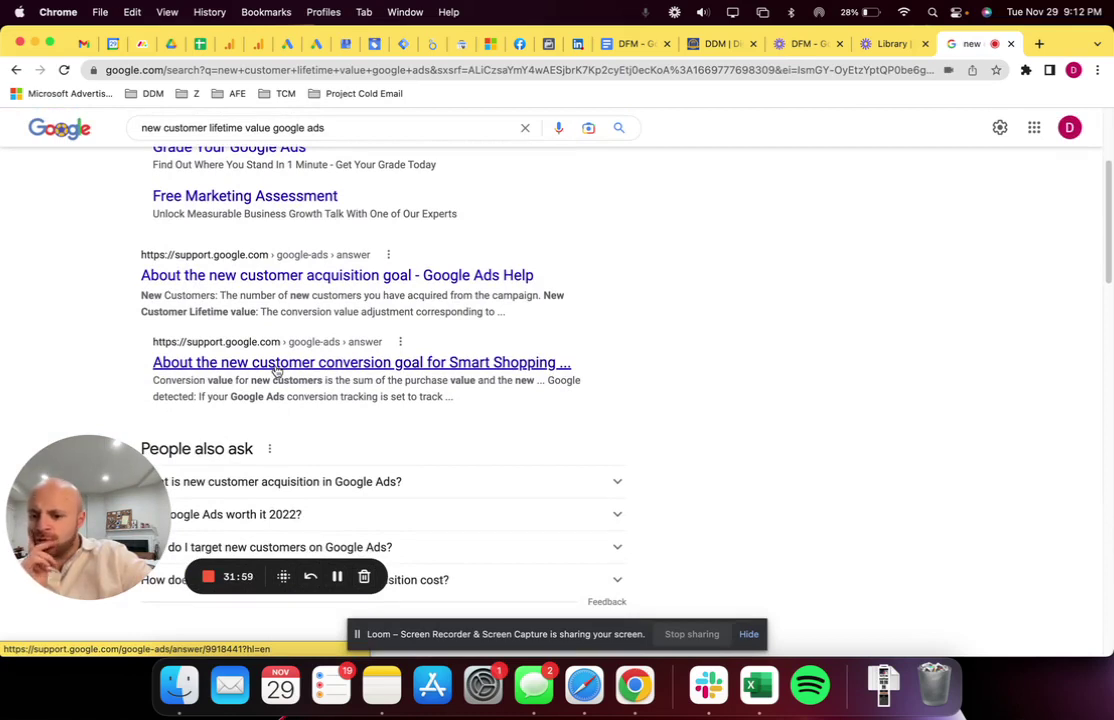
pyautogui.click(265, 272)
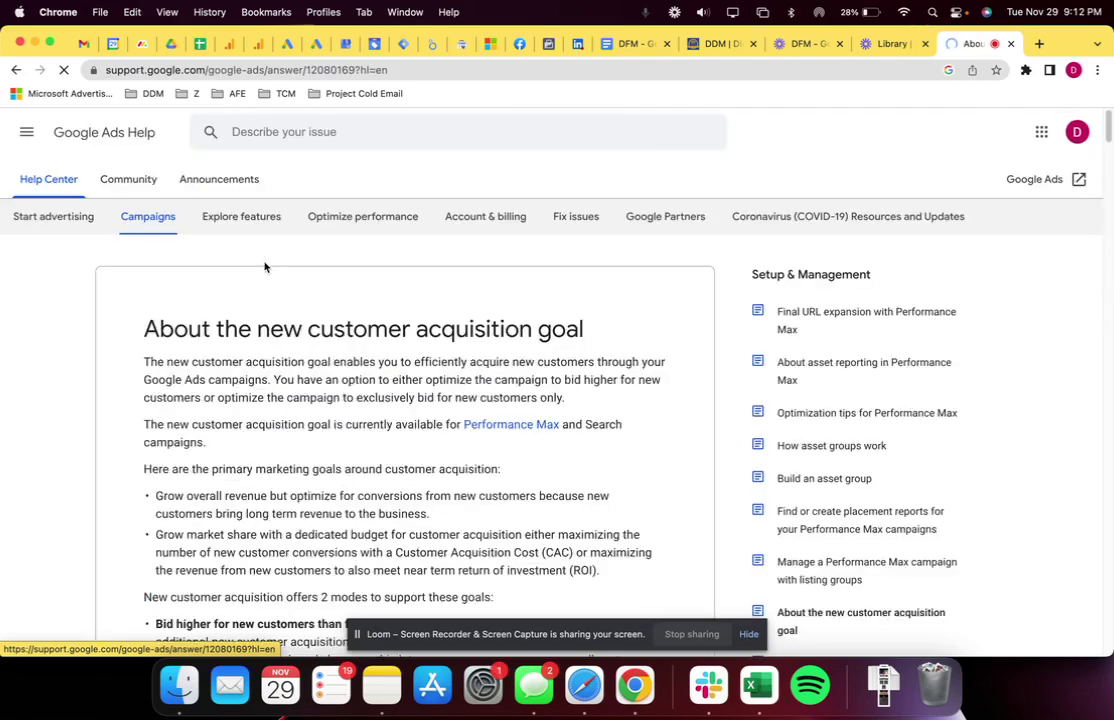
pyautogui.scroll(-5, 350, 400)
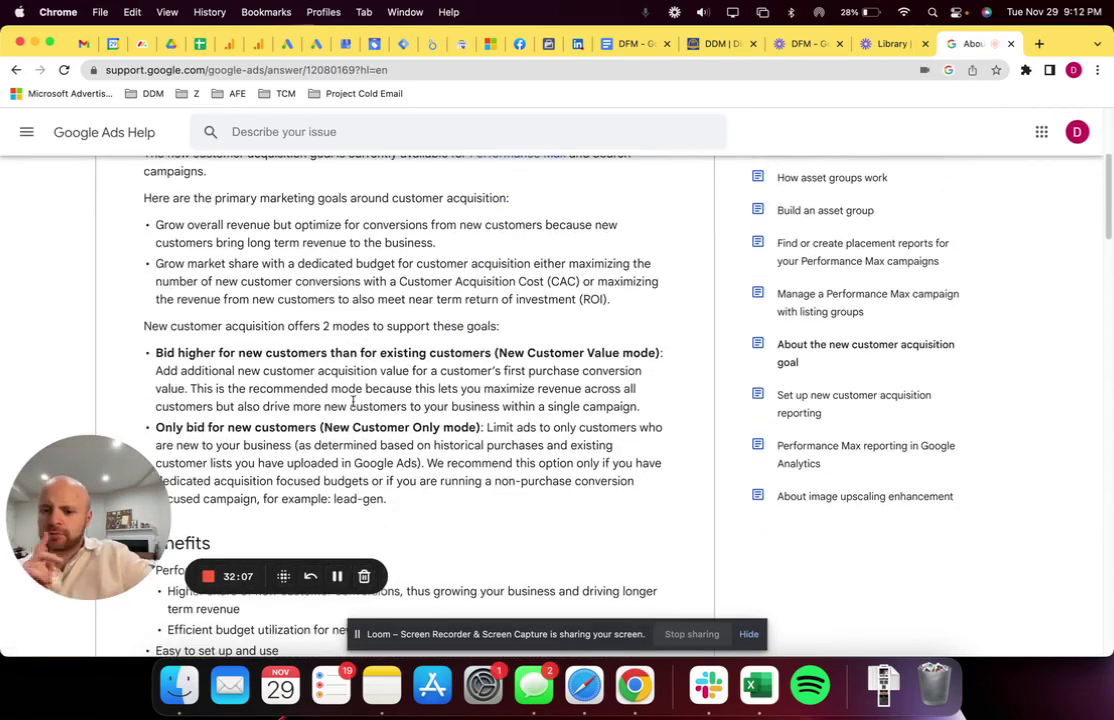
pyautogui.scroll(-4, 352, 401)
pyautogui.scroll(2, 352, 401)
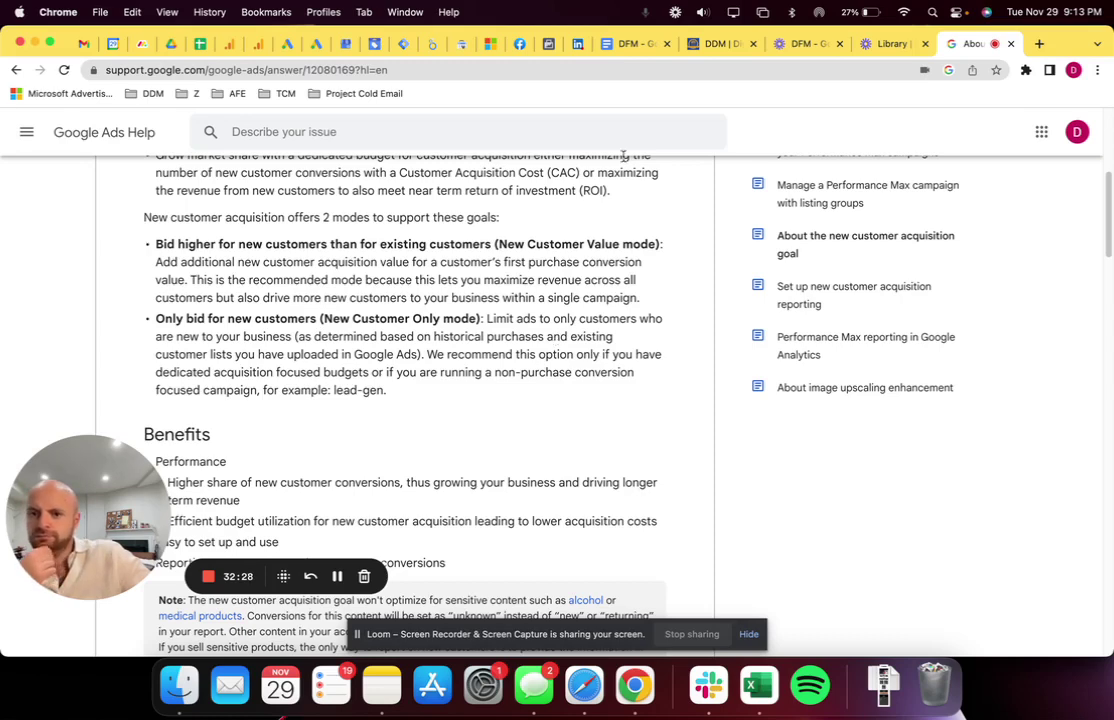
# Return to the Google Ads column list and examine the remaining Conversions options, including the description of Avg. cart size
pyautogui.click(288, 44)
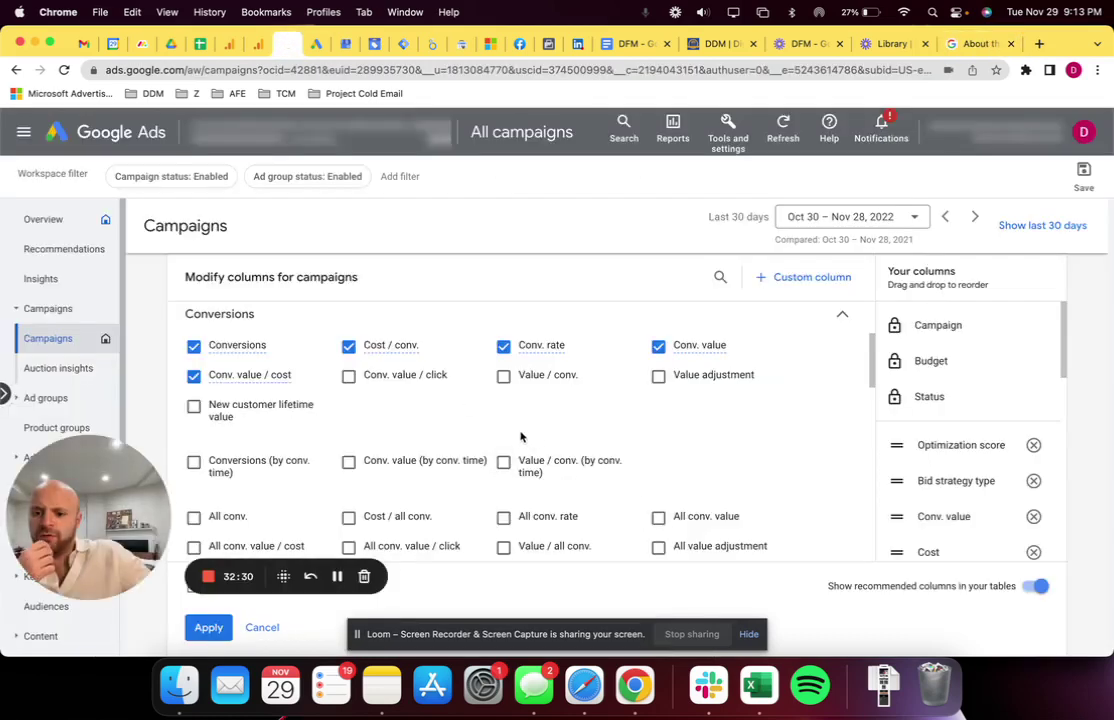
pyautogui.scroll(-2, 490, 430)
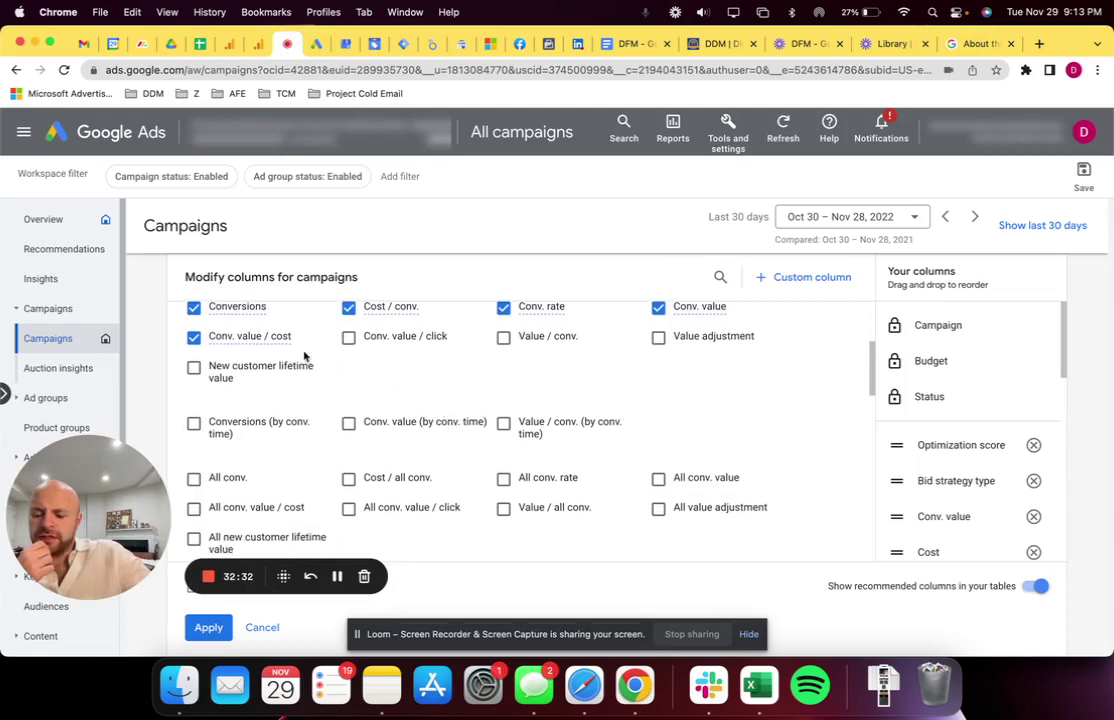
pyautogui.moveTo(224, 372)
pyautogui.scroll(-5, 520, 390)
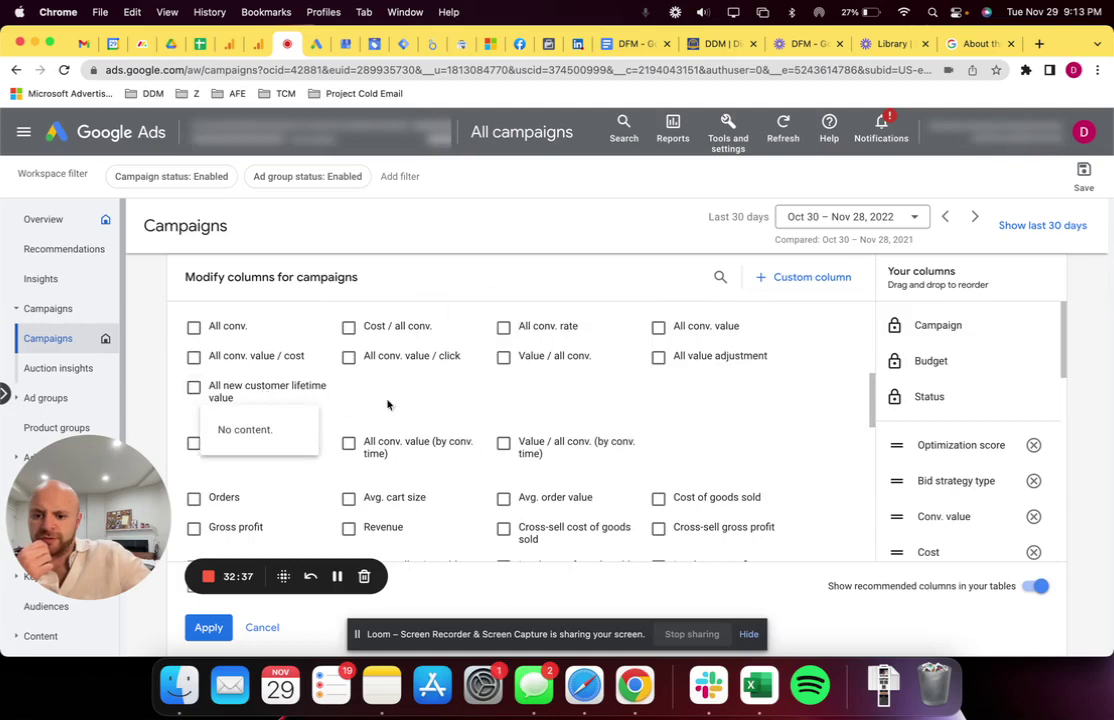
pyautogui.scroll(-3, 510, 400)
pyautogui.scroll(-2, 480, 405)
pyautogui.scroll(2, 478, 405)
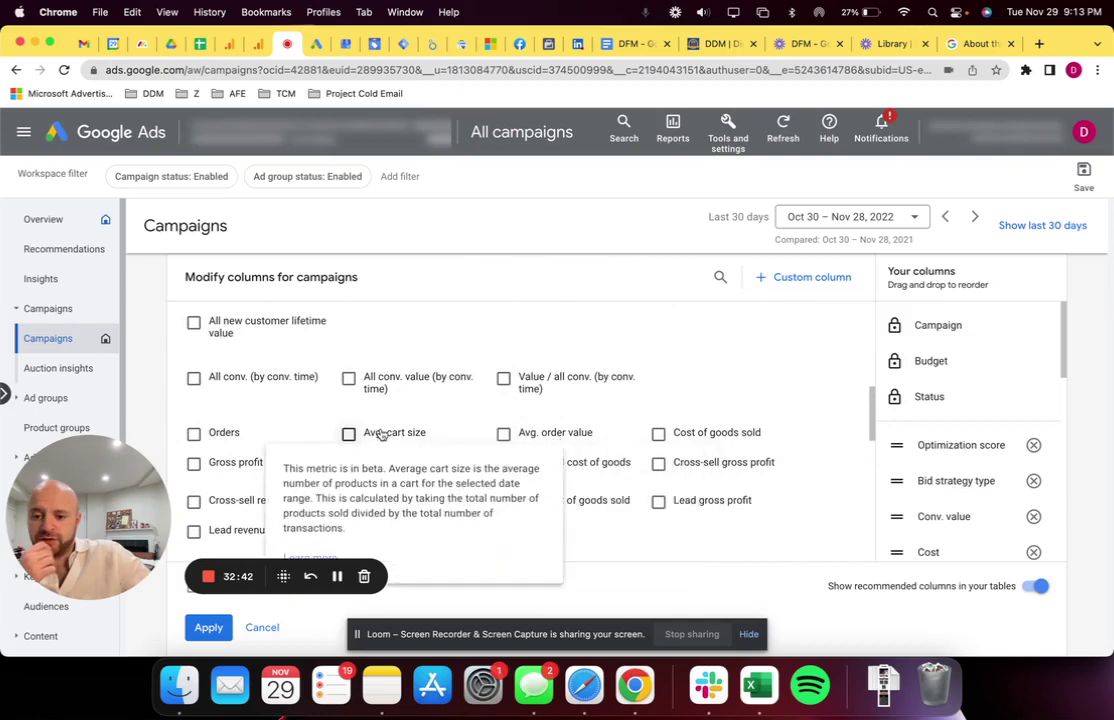
# Look through the remaining Conversions column options and check the description of All new customer lifetime value
pyautogui.scroll(-1, 310, 420)
pyautogui.scroll(-4, 310, 420)
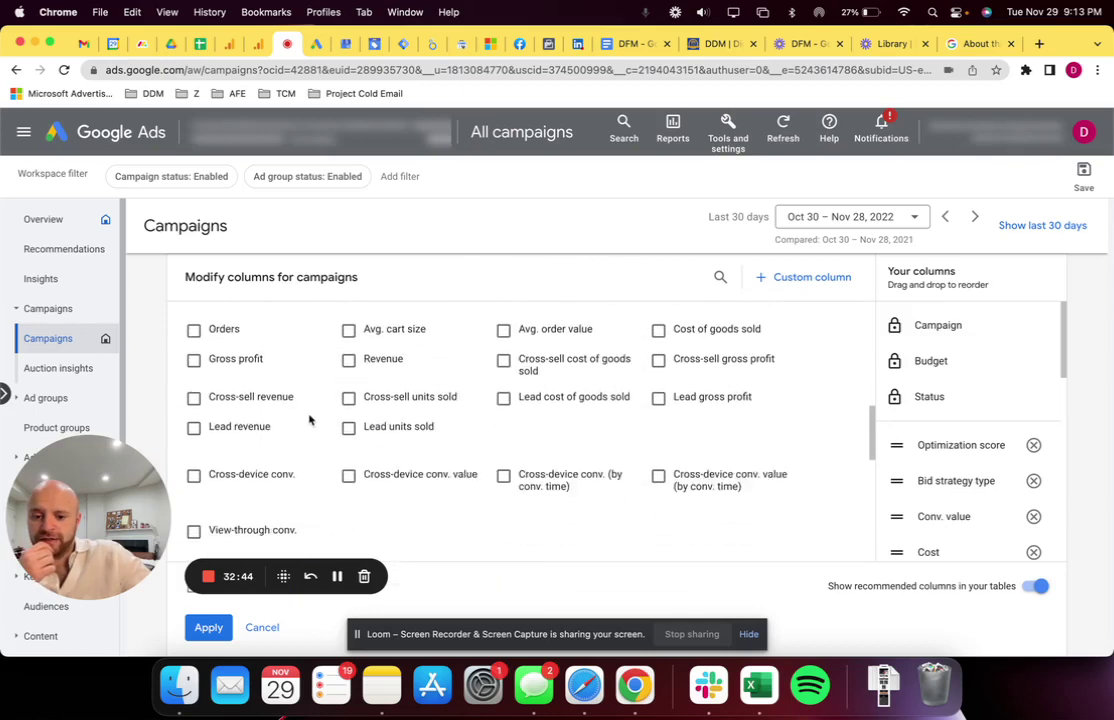
pyautogui.scroll(-2, 310, 420)
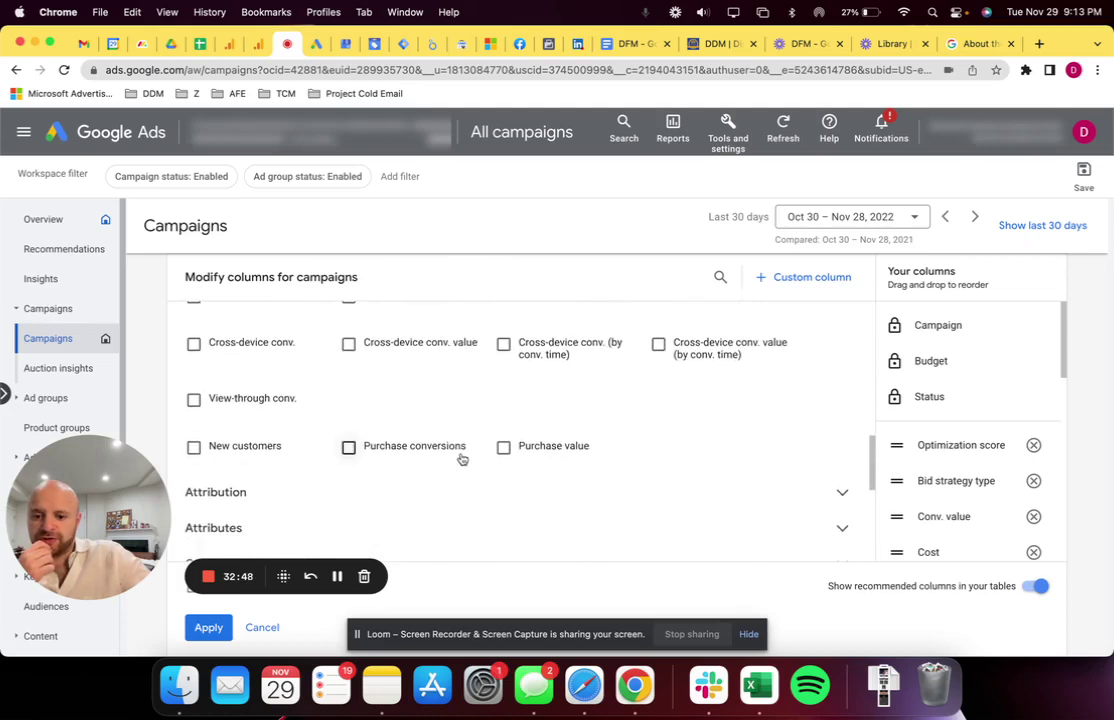
pyautogui.scroll(6, 600, 430)
pyautogui.scroll(3, 605, 426)
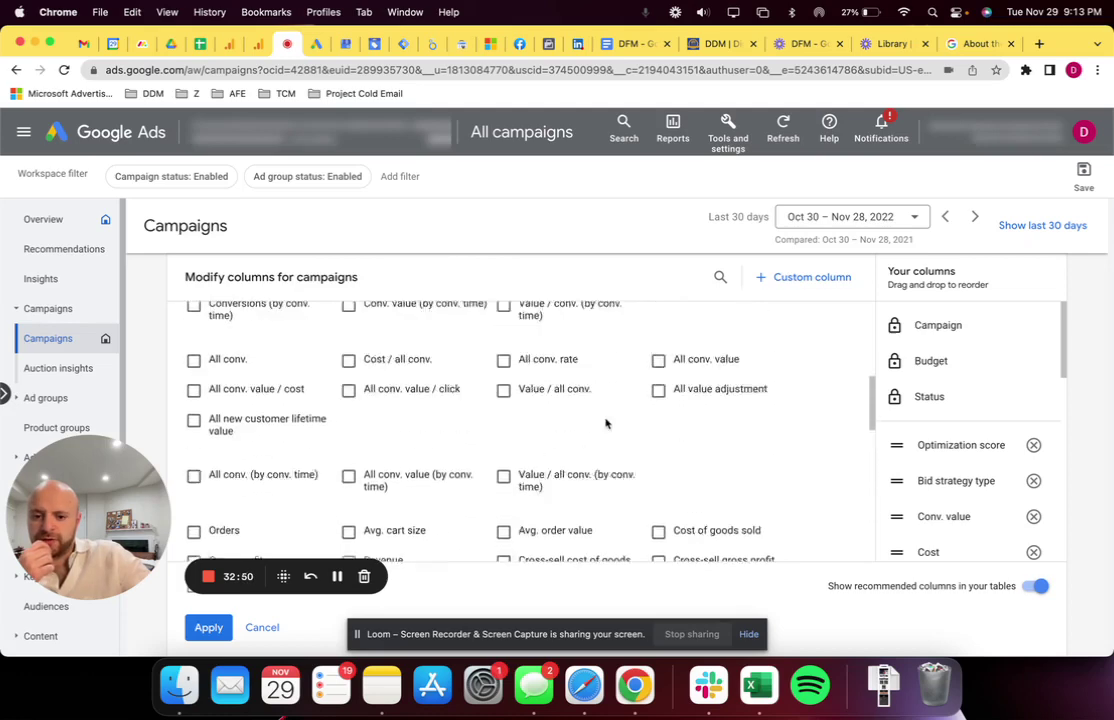
pyautogui.scroll(-1, 610, 424)
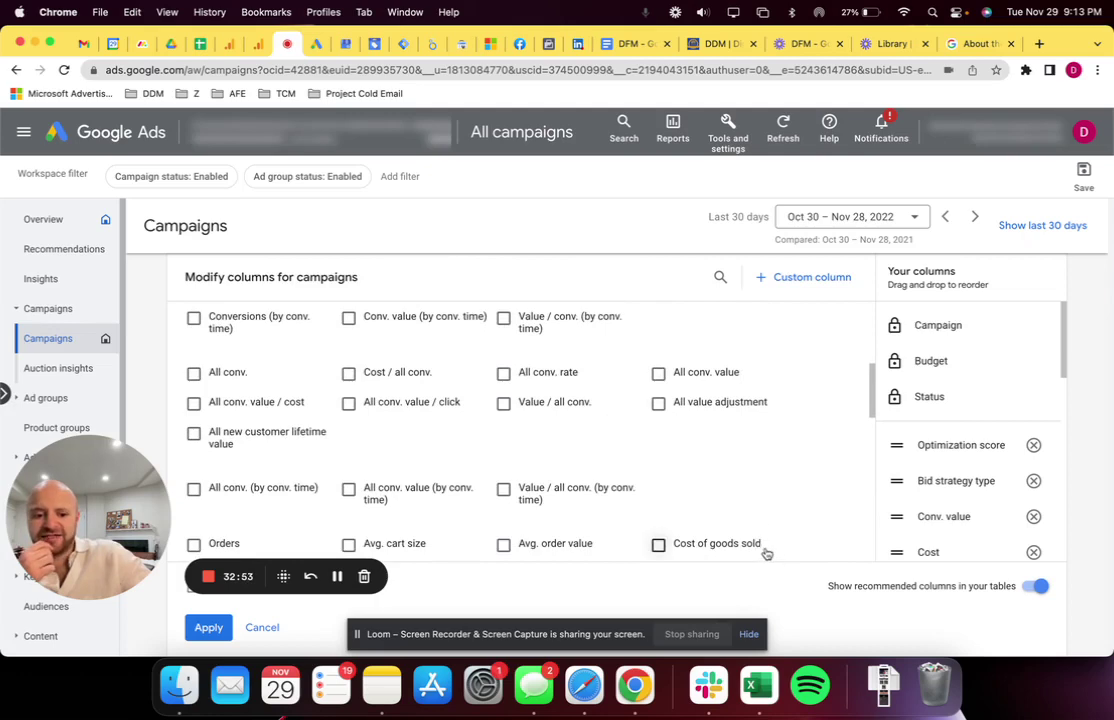
pyautogui.moveTo(760, 546)
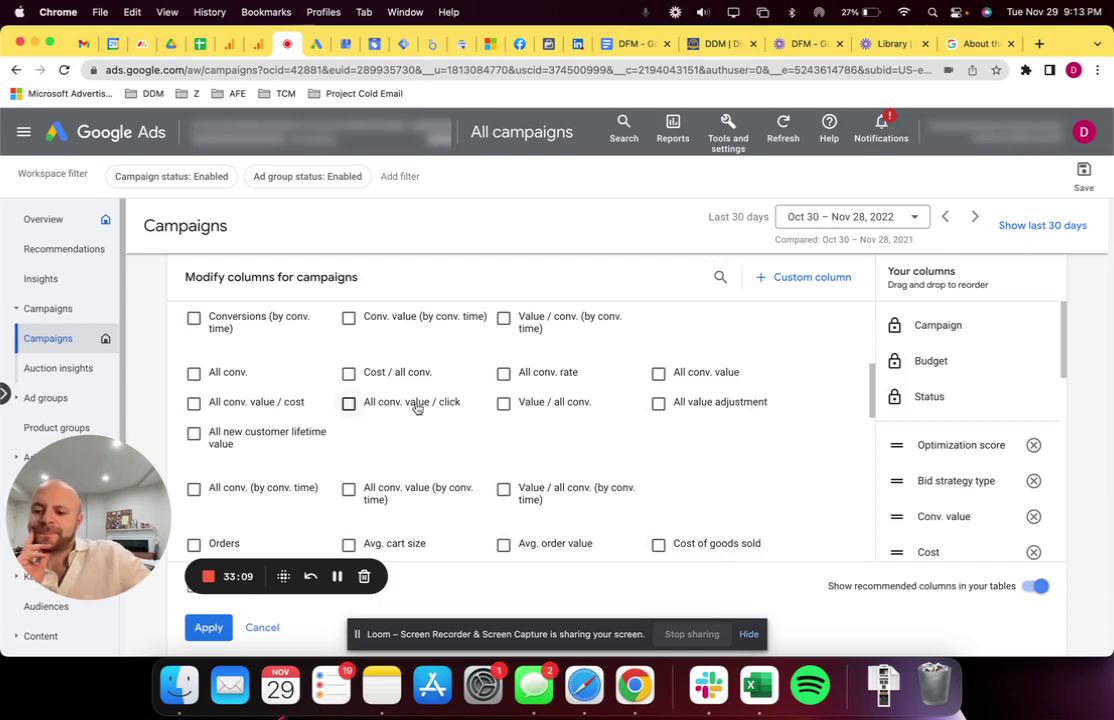
pyautogui.moveTo(254, 439)
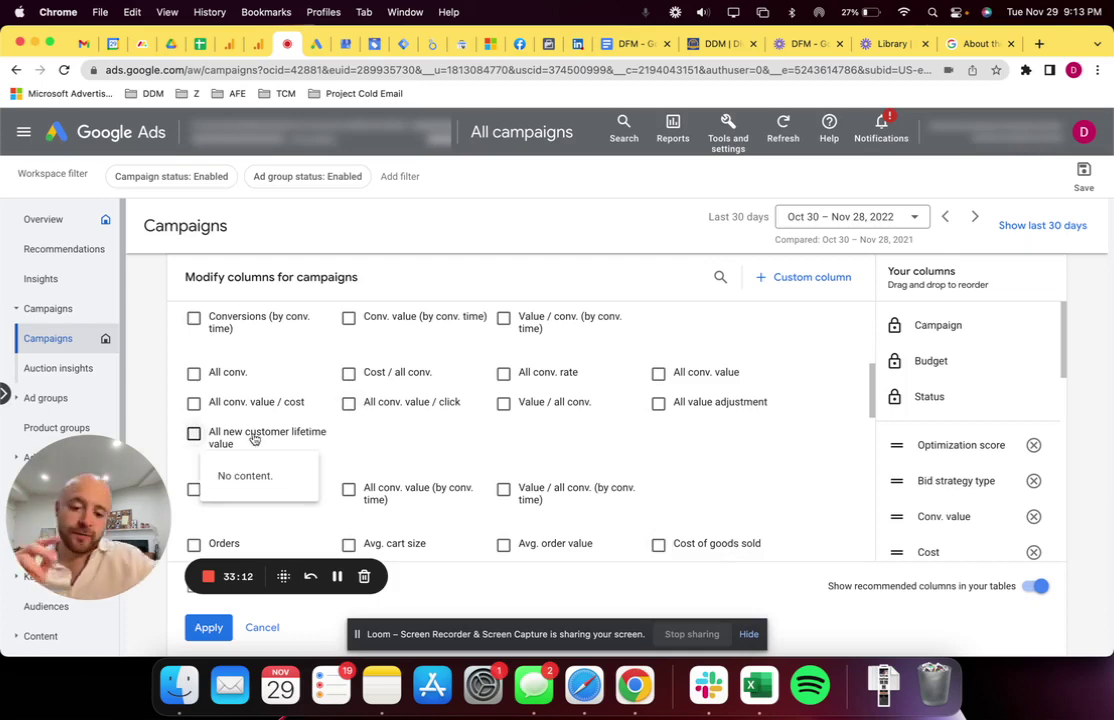
# In the Google Docs outline, add the bullets "New customer lifetime value…", "COGS" and "Gross Profit" to the Conversions columns to explore
pyautogui.click(632, 45)
pyautogui.scroll(-1, 572, 442)
pyautogui.click(799, 502)
pyautogui.press('Return')
pyautogui.hotkey('shift', 'Tab')
pyautogui.write('New custome')
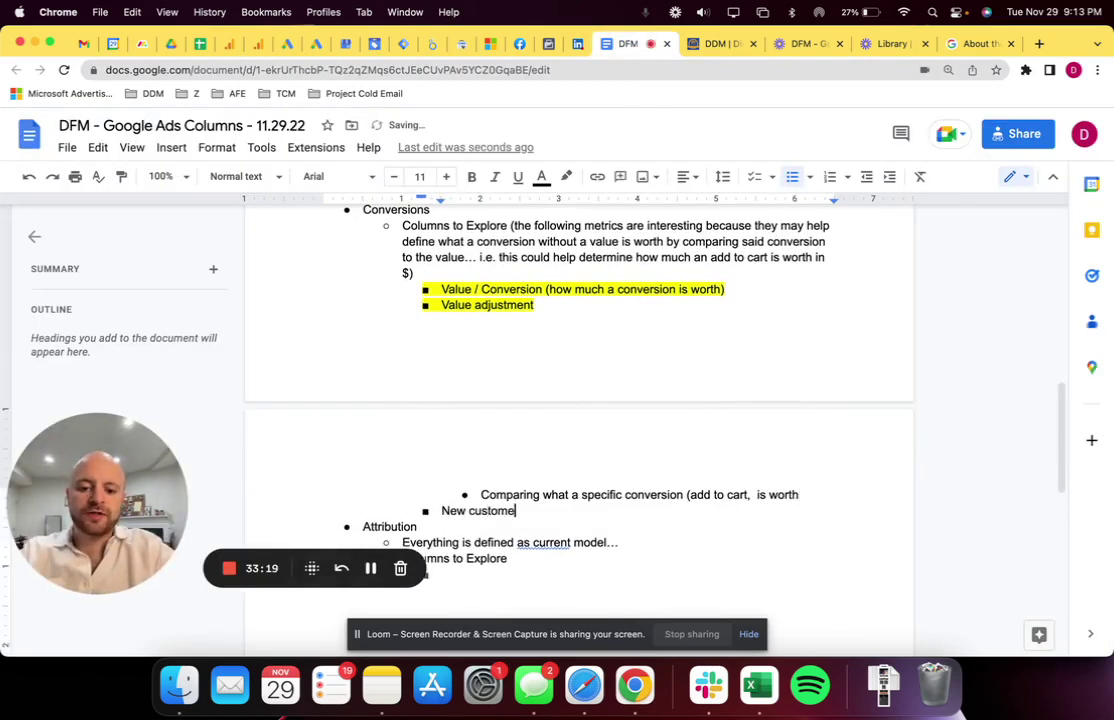
pyautogui.write('r lifetime value...')
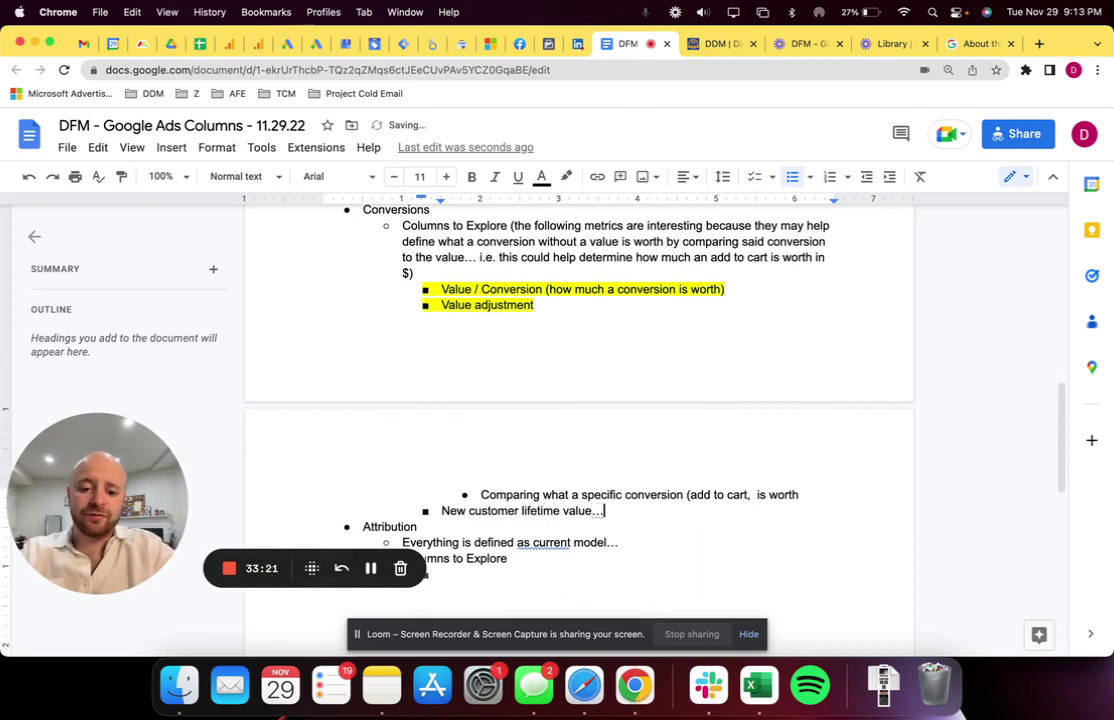
pyautogui.press('Return')
pyautogui.write('COGS')
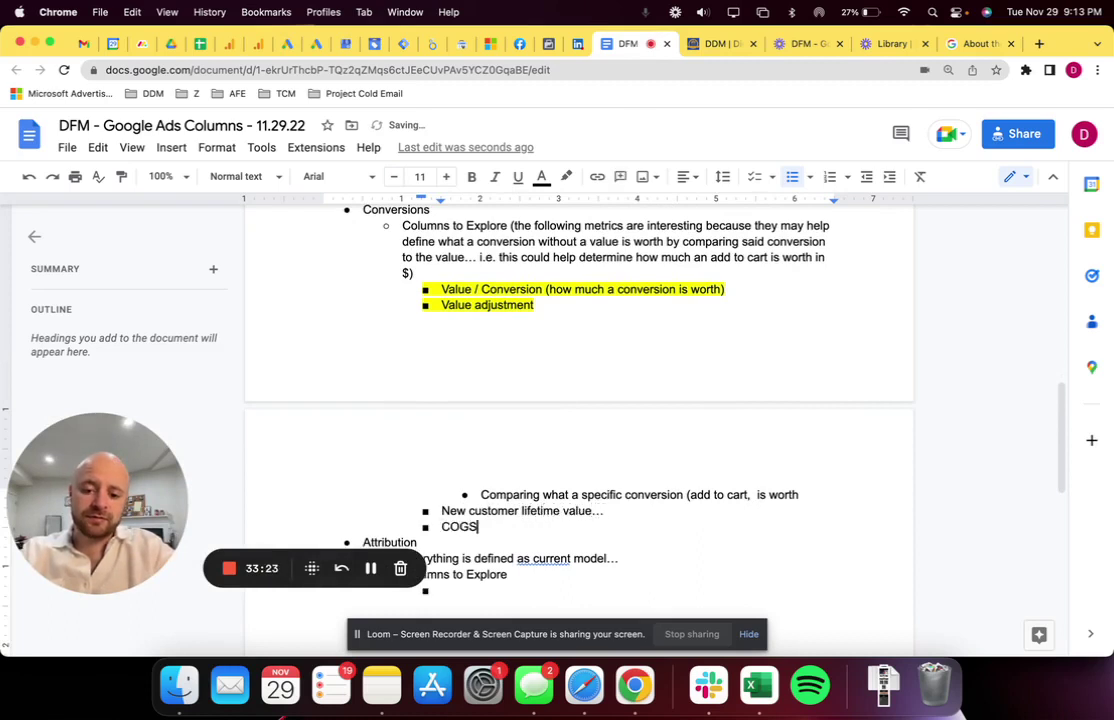
pyautogui.press('Return')
pyautogui.write('Gross Profit')
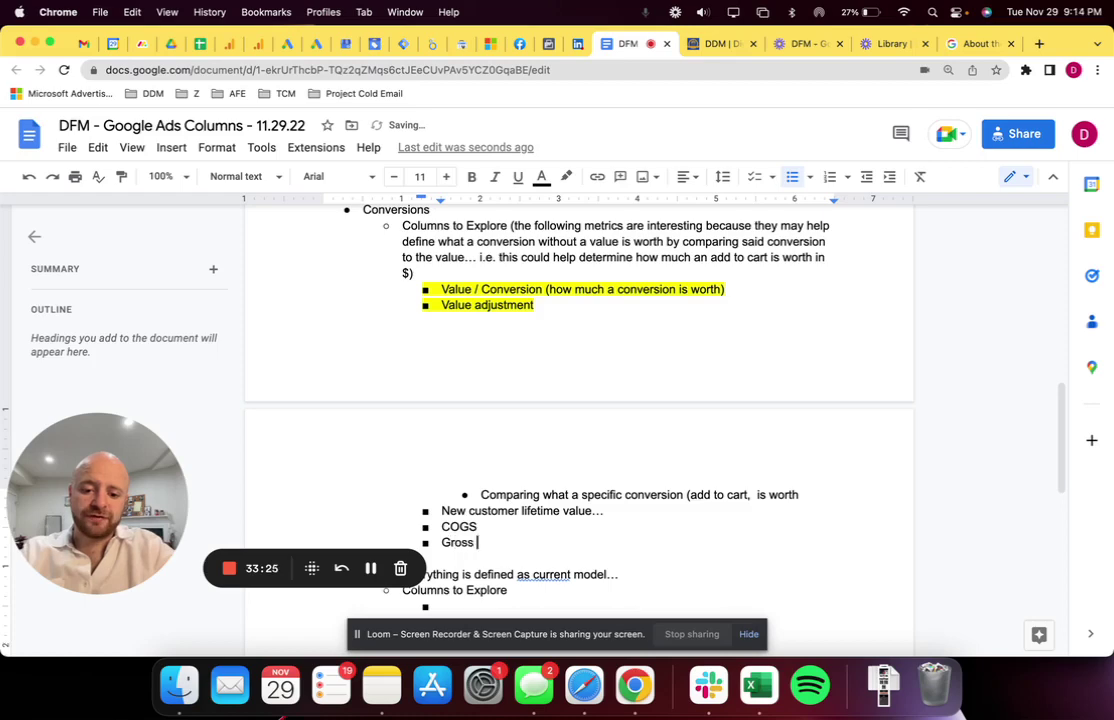
pyautogui.click(479, 526)
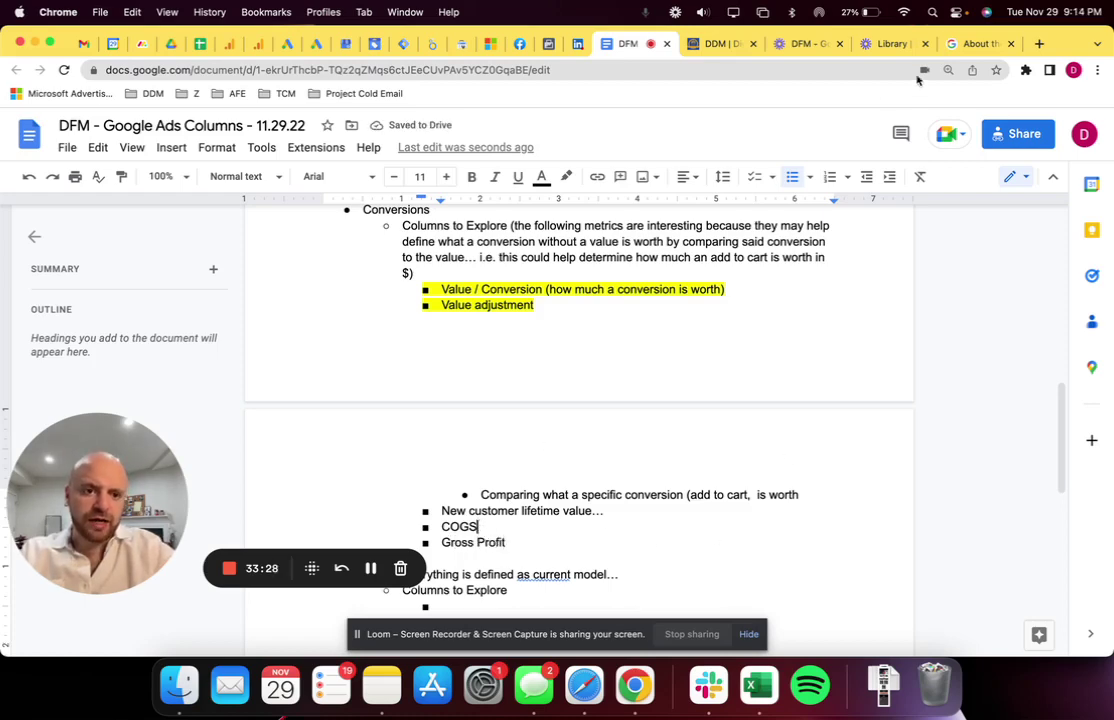
# Search Google for "how is google determining cogs"
pyautogui.click(978, 43)
pyautogui.click(293, 69)
pyautogui.write('how is google dt')
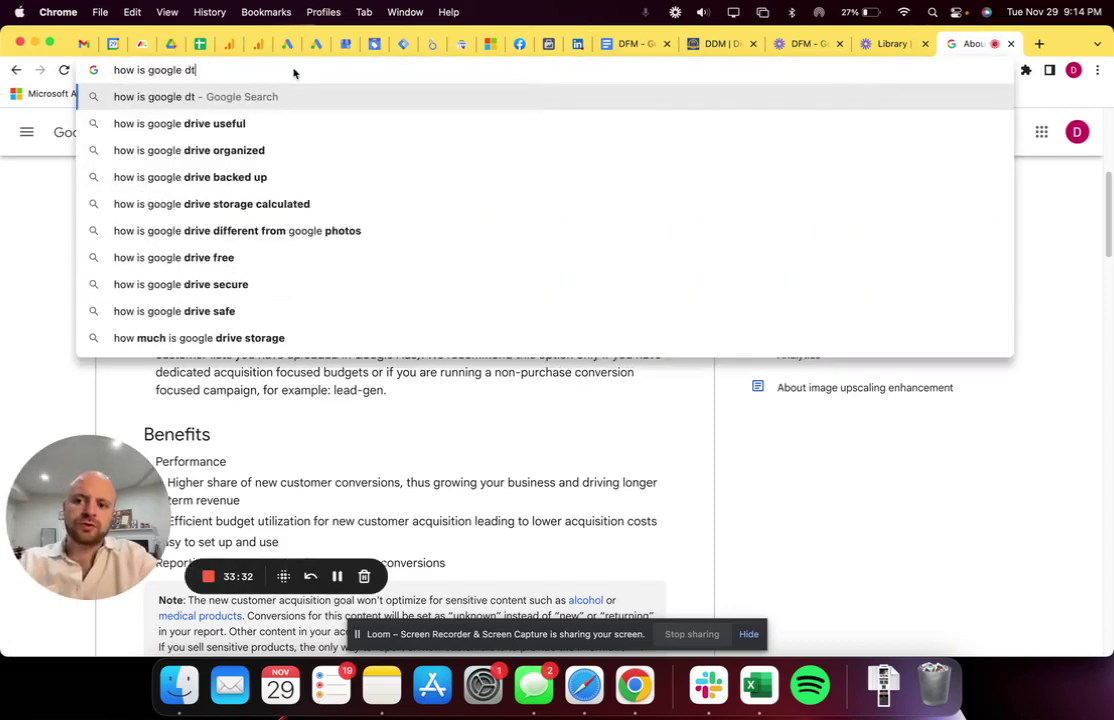
pyautogui.press('BackSpace')
pyautogui.write('et')
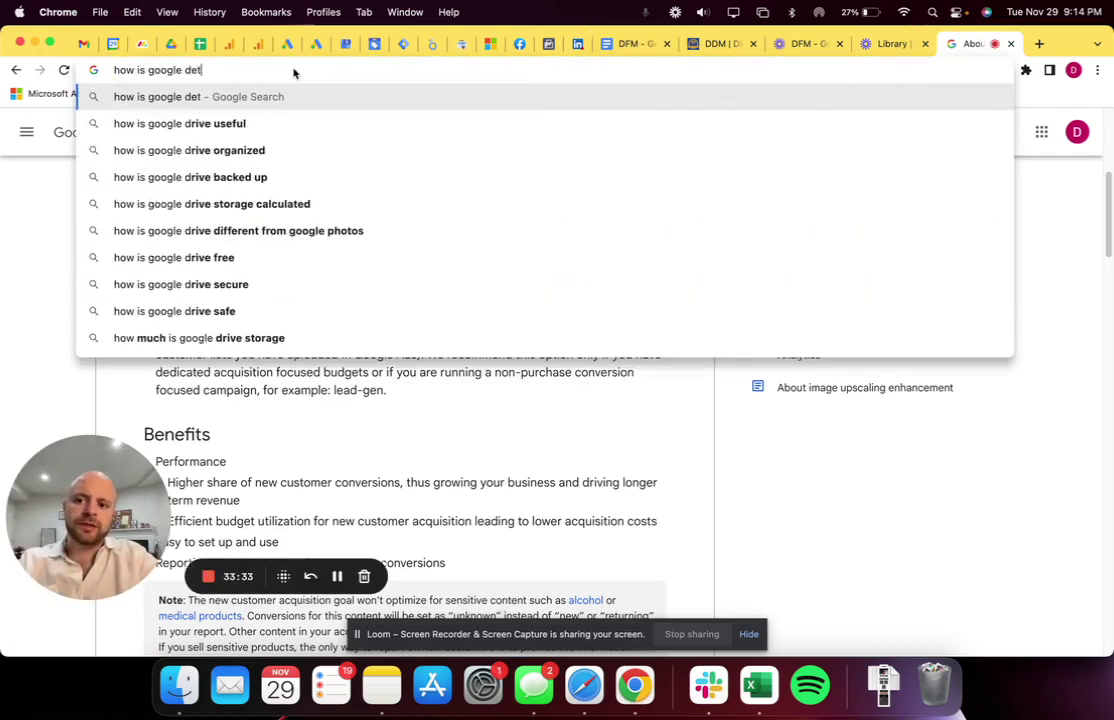
pyautogui.write('ermining cogs')
pyautogui.press('Return')
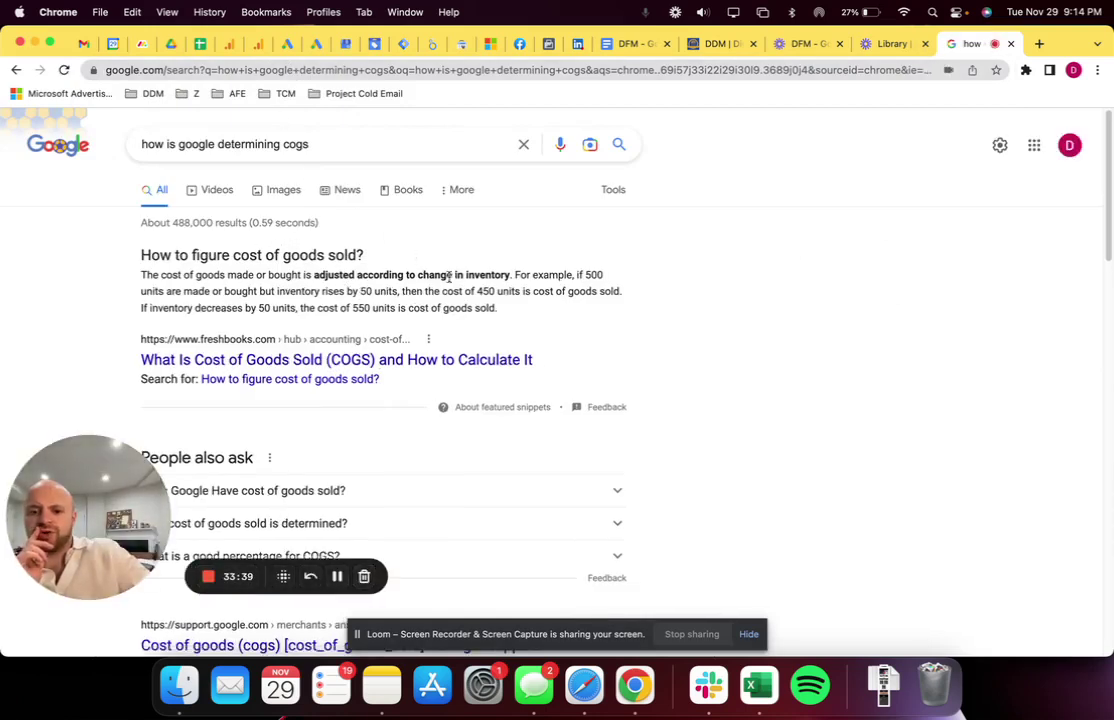
# Read the cost of goods sold results, expanding the related question "Does Google Have cost of goods sold?"
pyautogui.moveTo(509, 275); pyautogui.dragTo(304, 275)
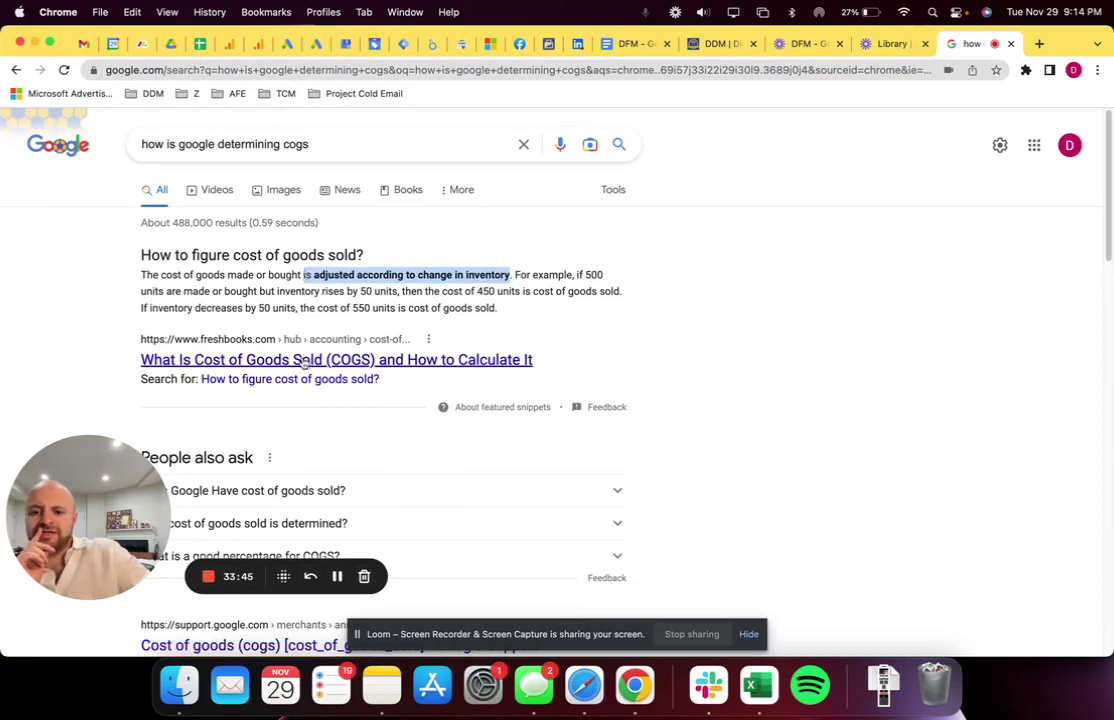
pyautogui.scroll(-1, 403, 338)
pyautogui.scroll(-5, 403, 338)
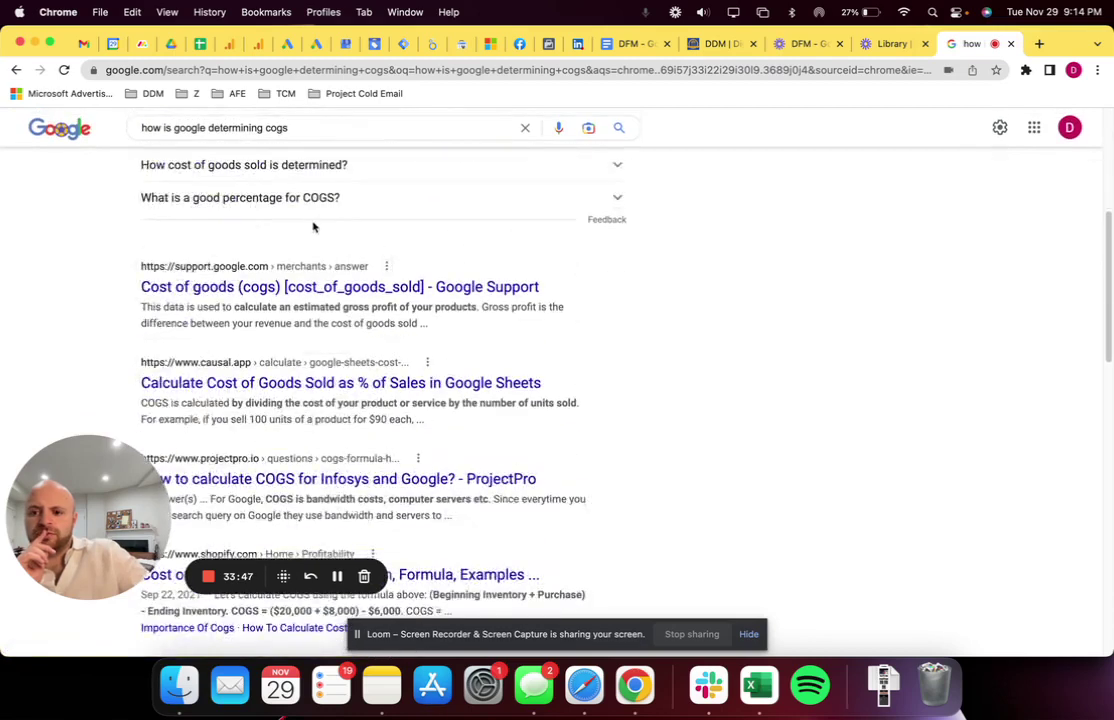
pyautogui.scroll(2, 296, 240)
pyautogui.click(272, 256)
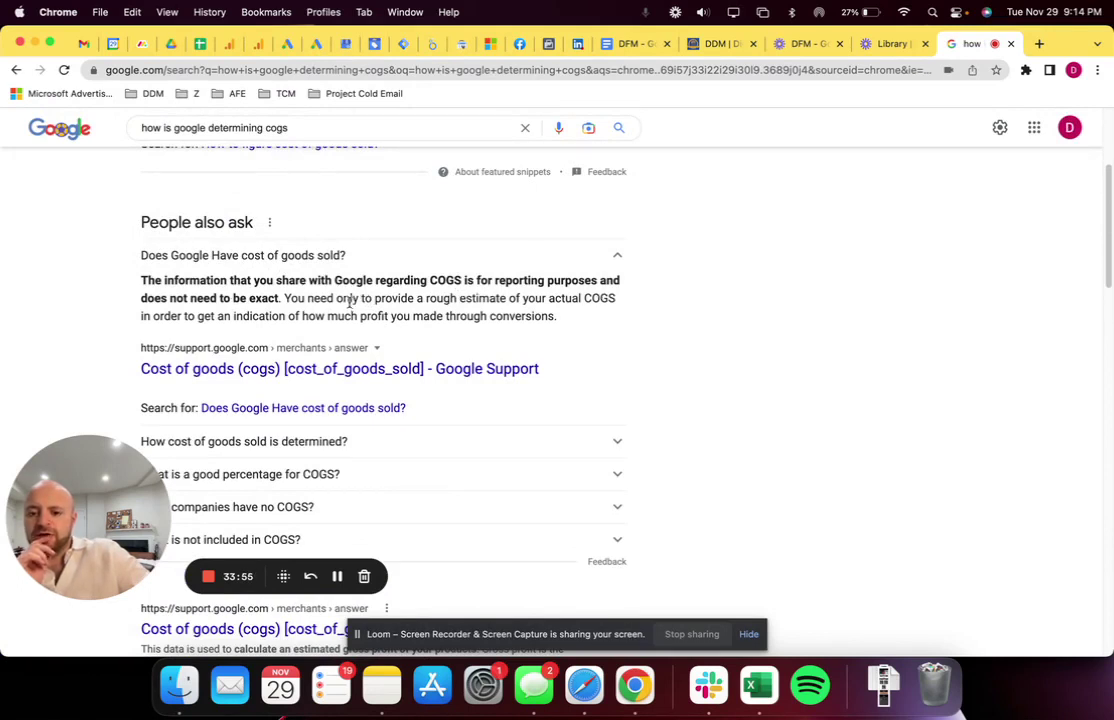
pyautogui.moveTo(591, 284); pyautogui.dragTo(642, 305)
pyautogui.click(639, 306)
pyautogui.doubleClick(608, 297)
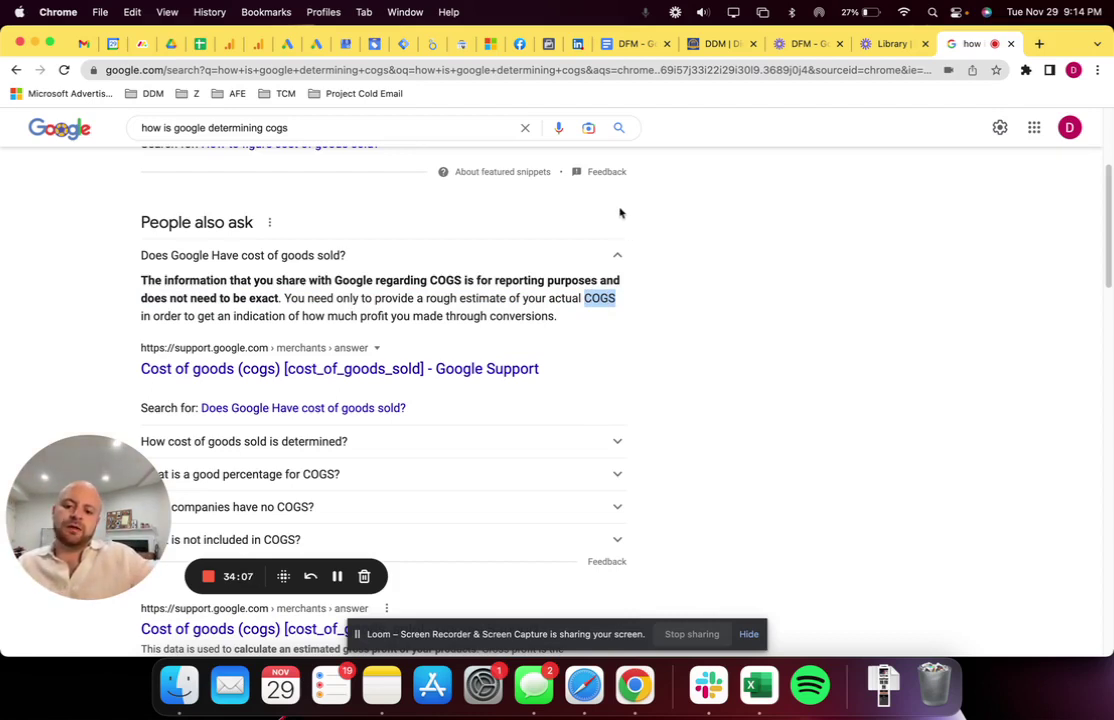
pyautogui.scroll(-1, 547, 341)
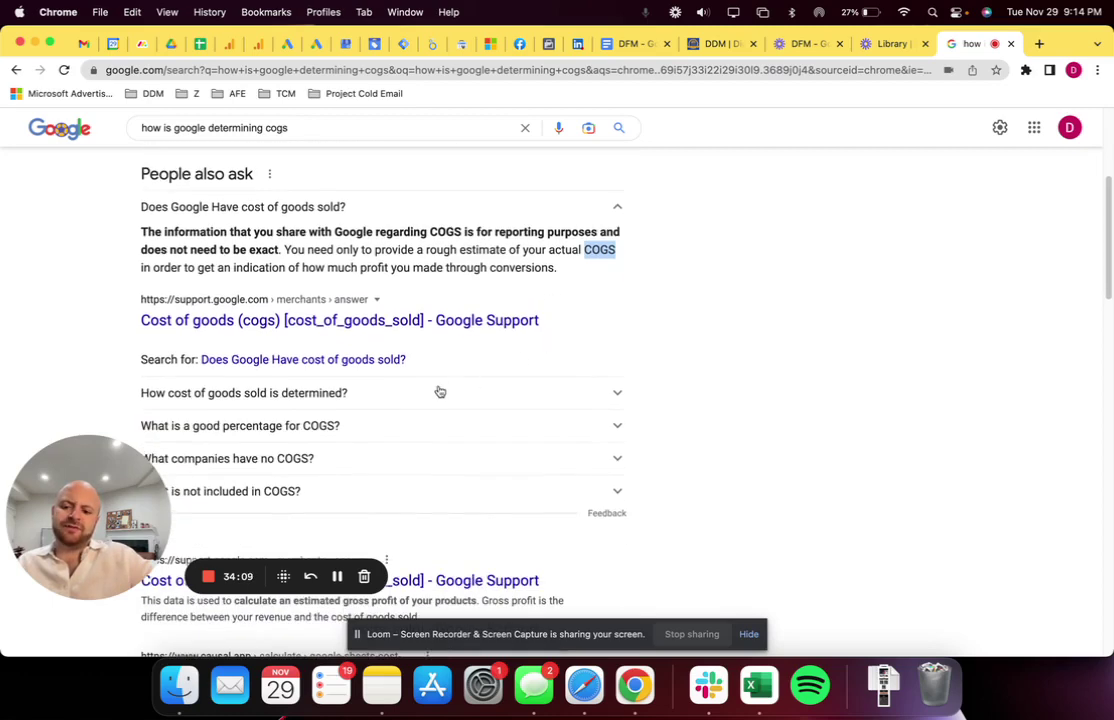
pyautogui.scroll(-3, 440, 386)
pyautogui.scroll(-3, 440, 386)
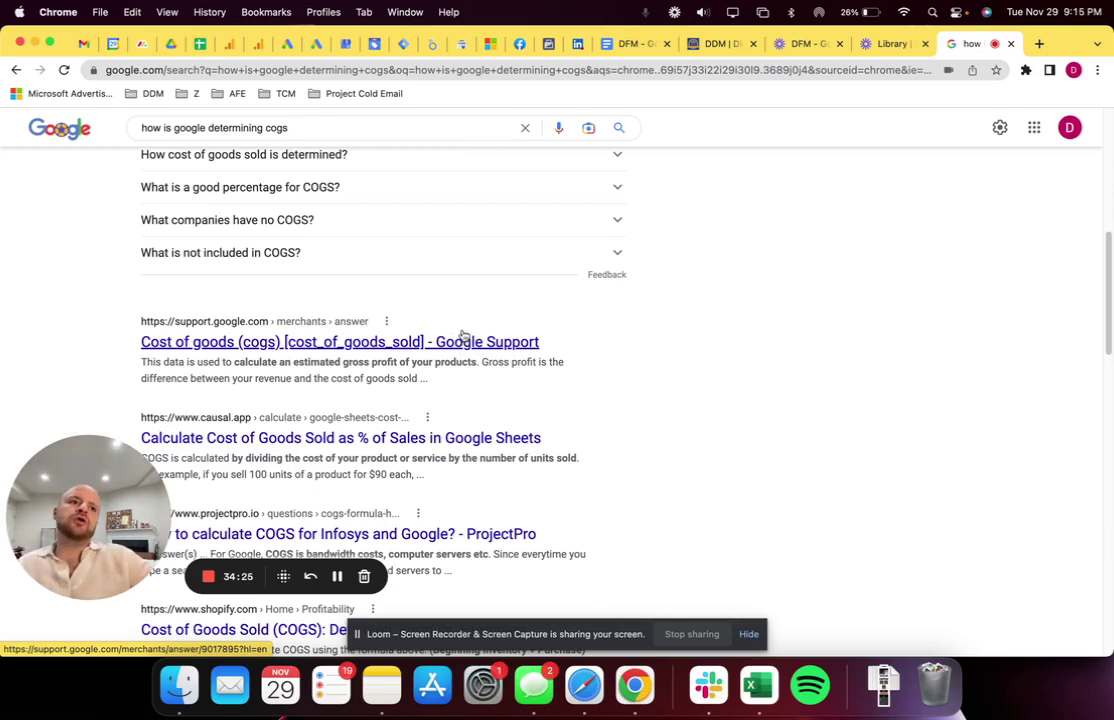
# Return to the Google Ads column list and check the description of Conversions (by conv. time)
pyautogui.click(290, 45)
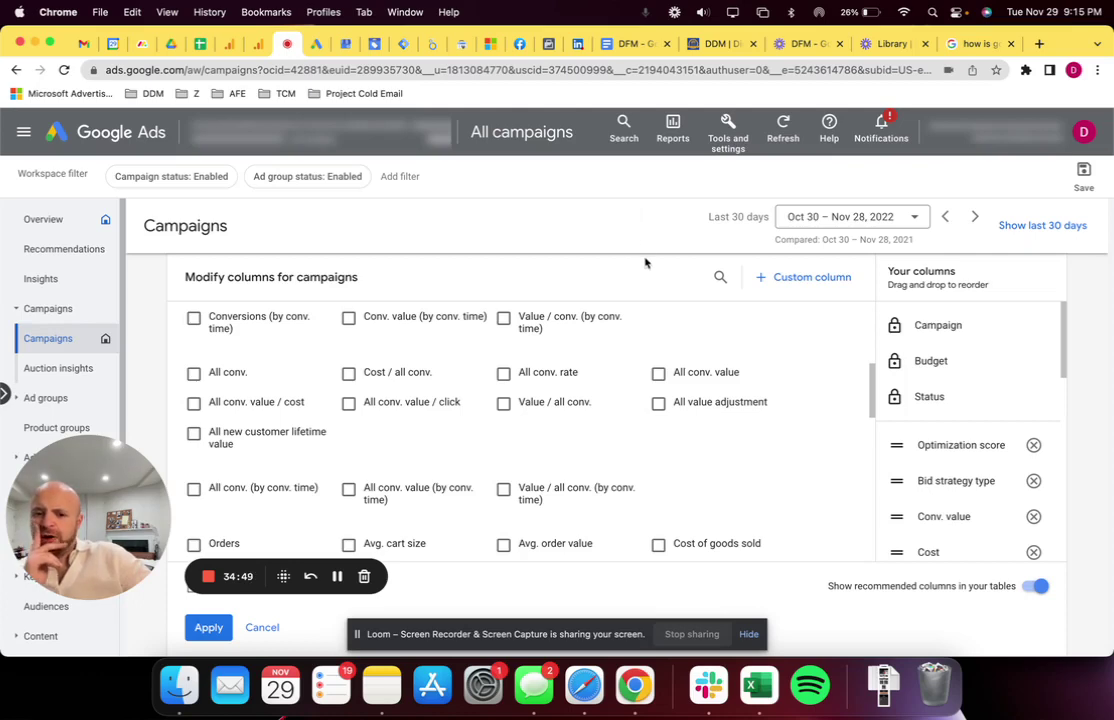
pyautogui.scroll(3, 657, 363)
pyautogui.scroll(1, 657, 363)
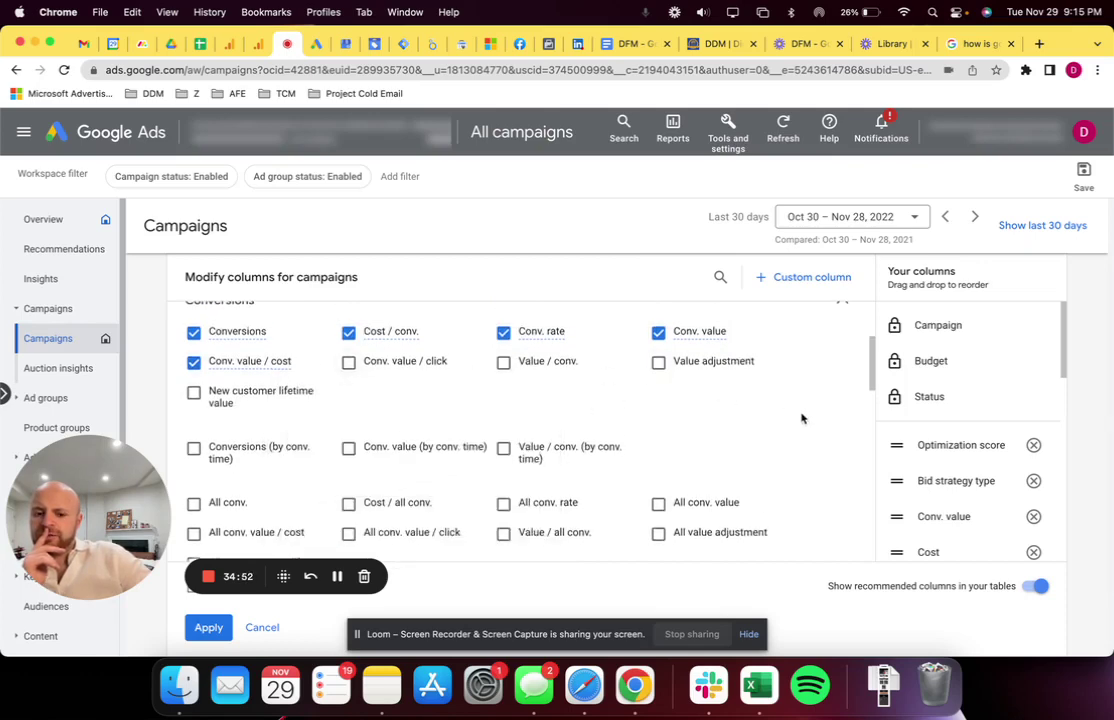
pyautogui.scroll(-3, 801, 418)
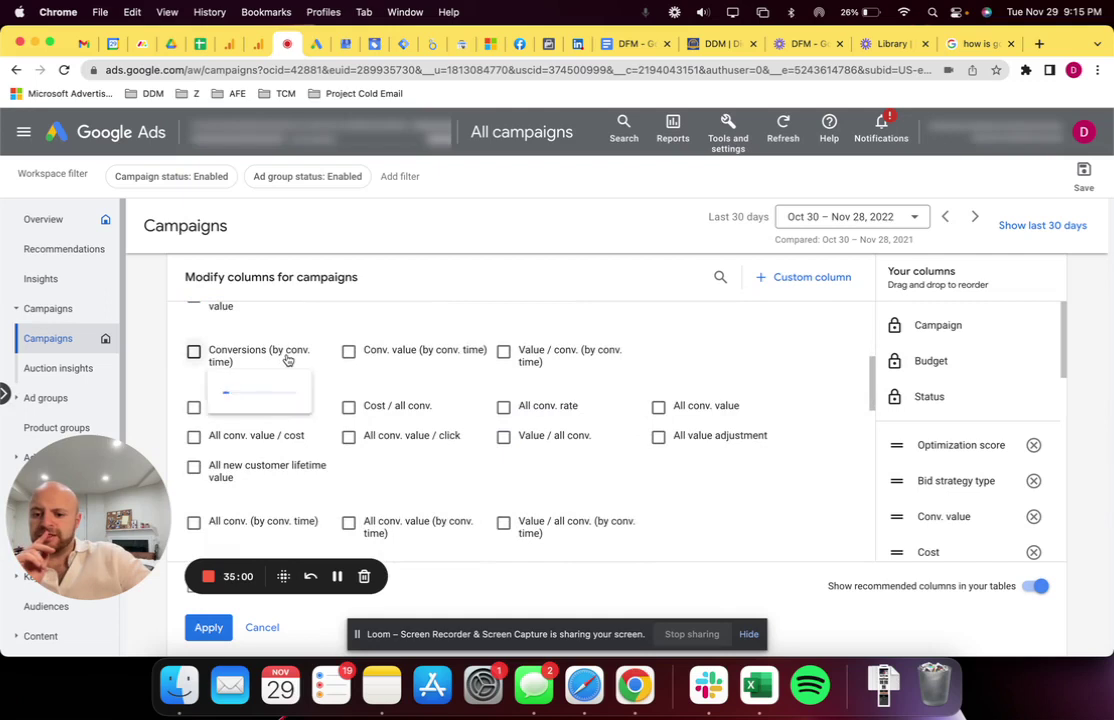
pyautogui.moveTo(288, 357)
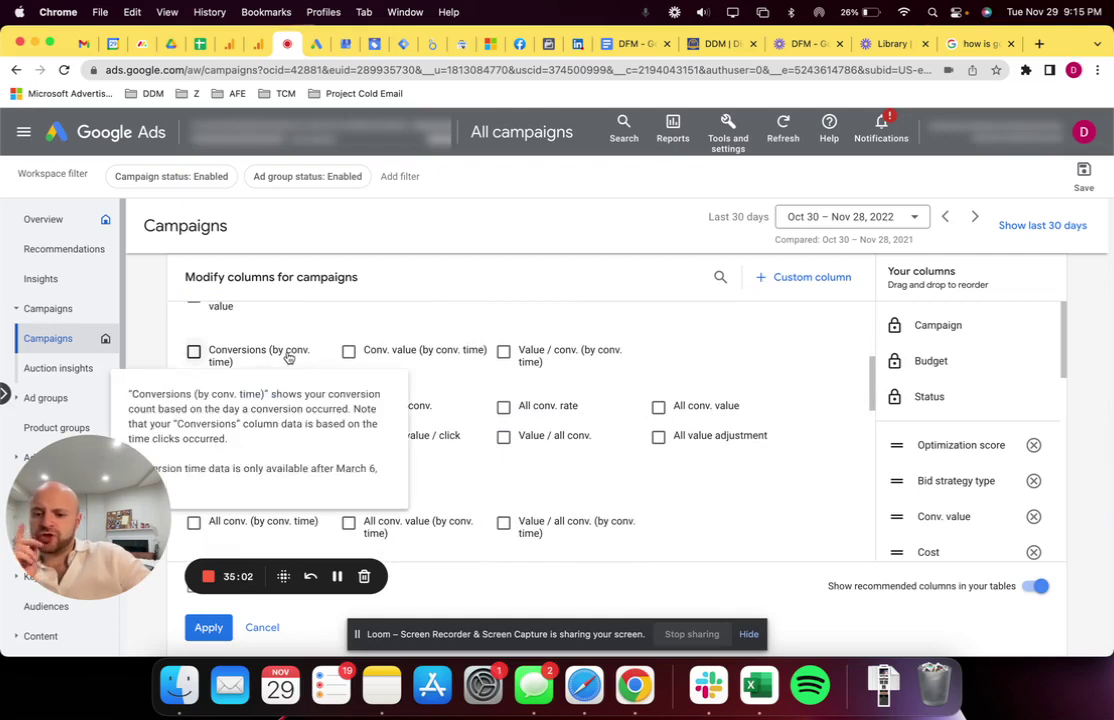
pyautogui.scroll(-1, 288, 357)
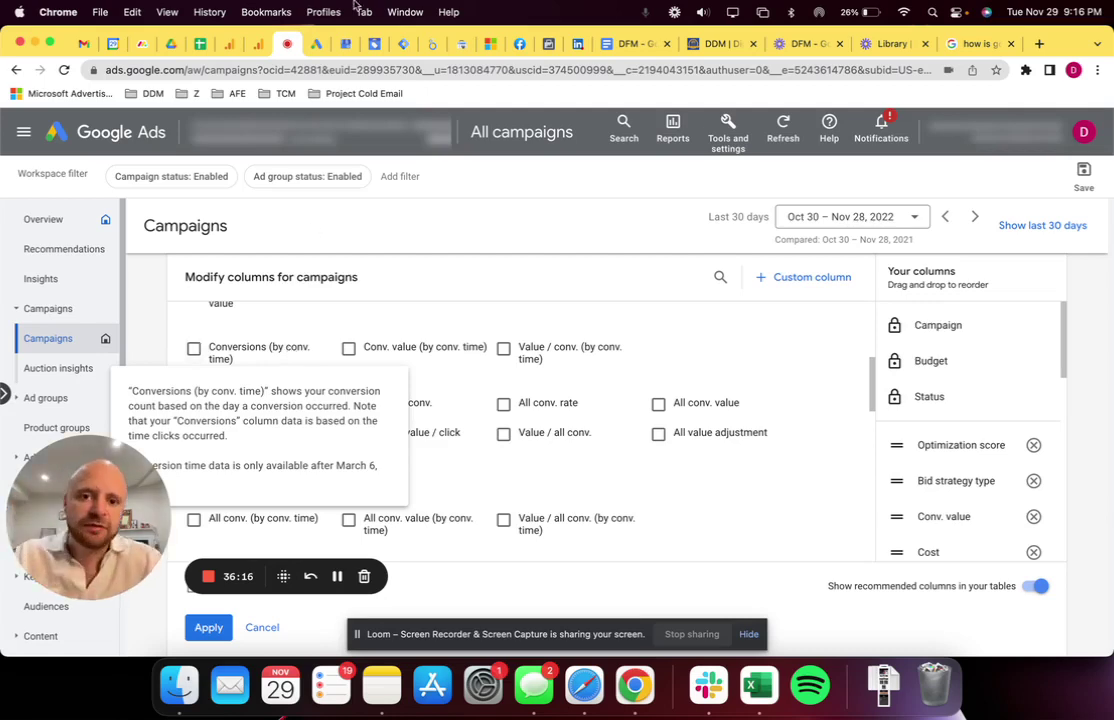
# In the Google Docs outline, add the bullet "Conversion metrics by time" directly above COGS
pyautogui.click(630, 45)
pyautogui.scroll(-1, 440, 450)
pyautogui.press('Down')
pyautogui.press('Up')
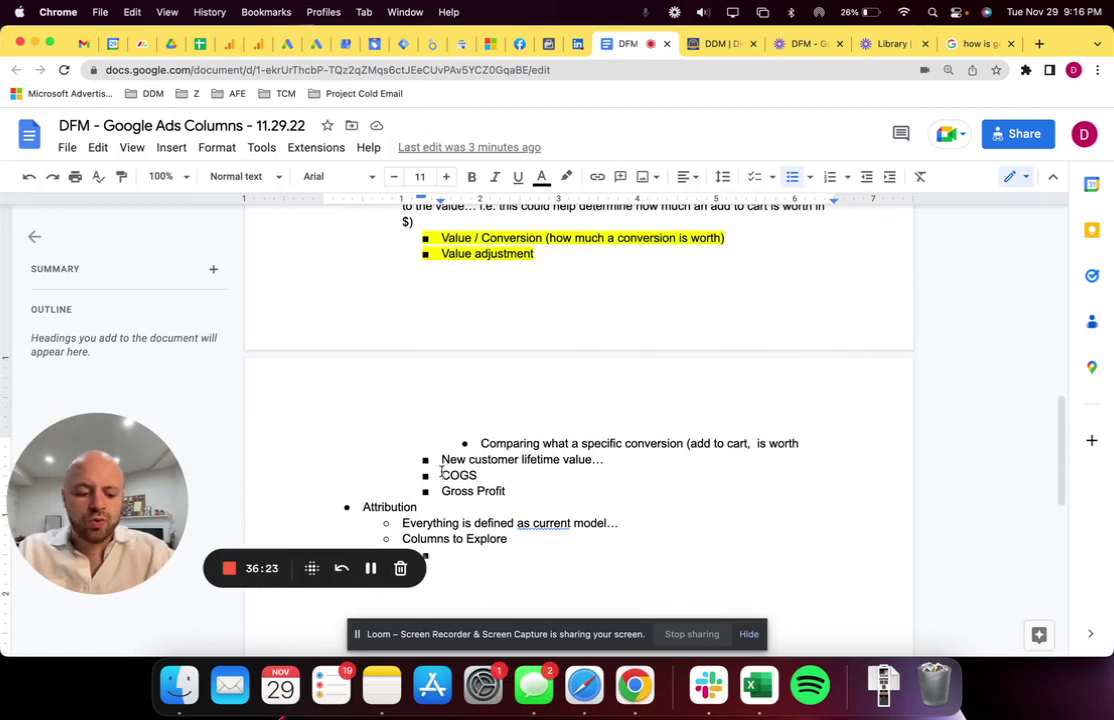
pyautogui.click(441, 474)
pyautogui.press('Return')
pyautogui.write('Conversions by time')
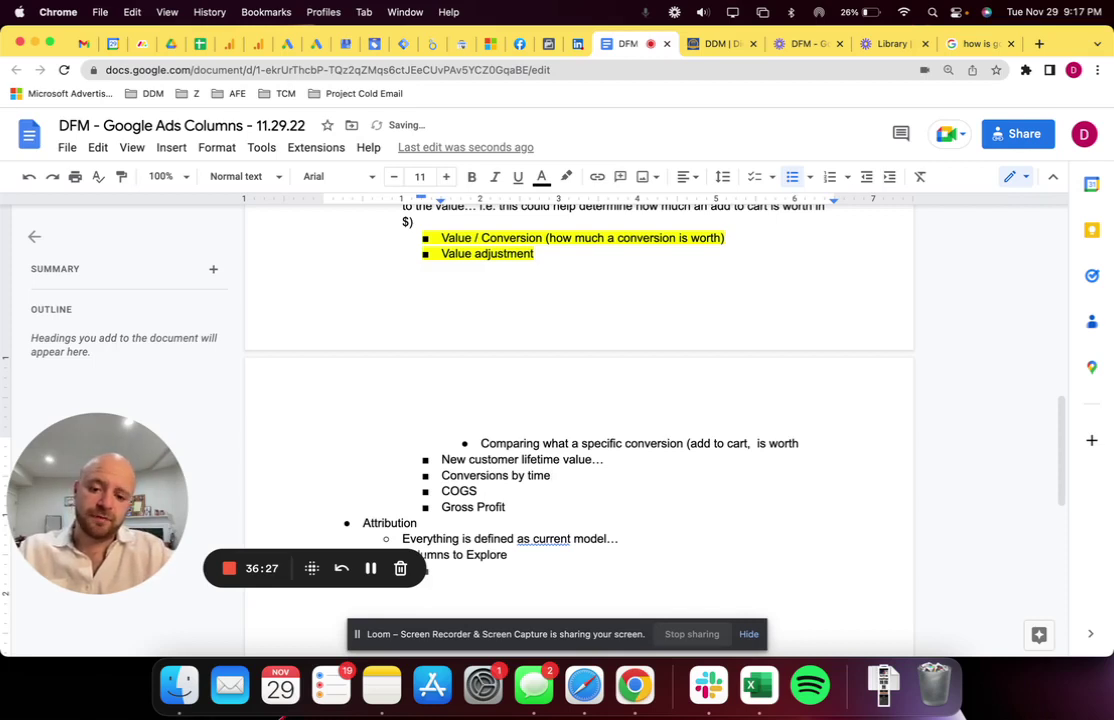
pyautogui.click(509, 475)
pyautogui.press('BackSpace')
pyautogui.write('metrics')
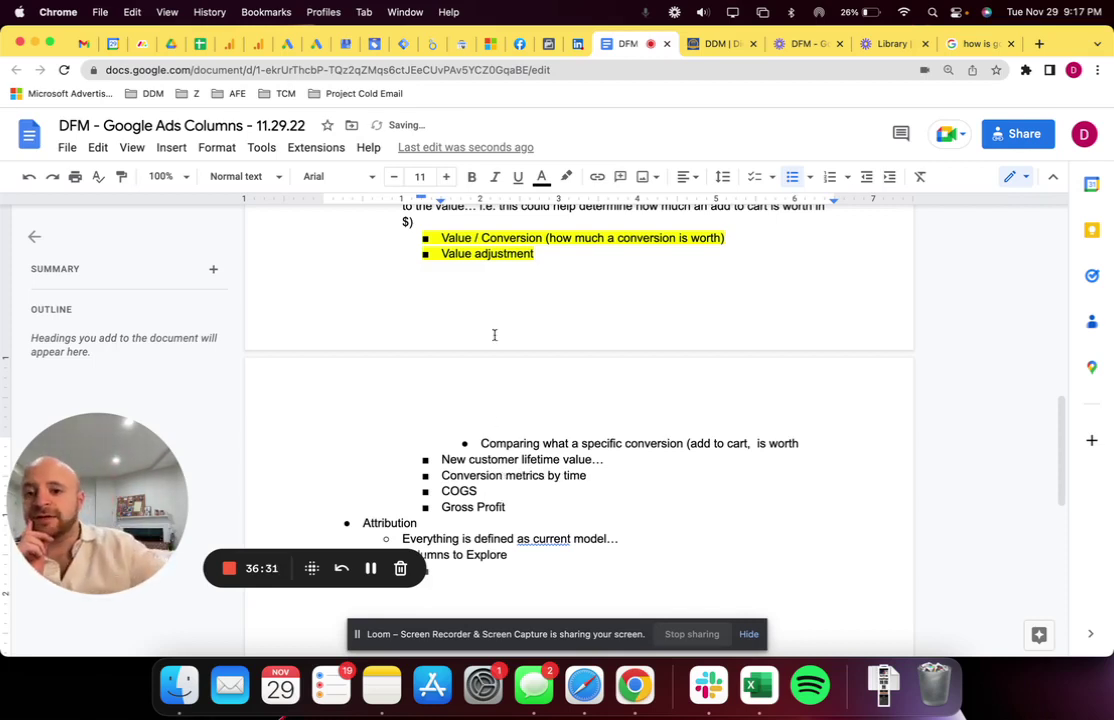
# Recheck the Google Ads conversion columns, and add "All Conv. Value vs Conv. Value" to the outline below Gross Profit, one level higher
pyautogui.click(290, 45)
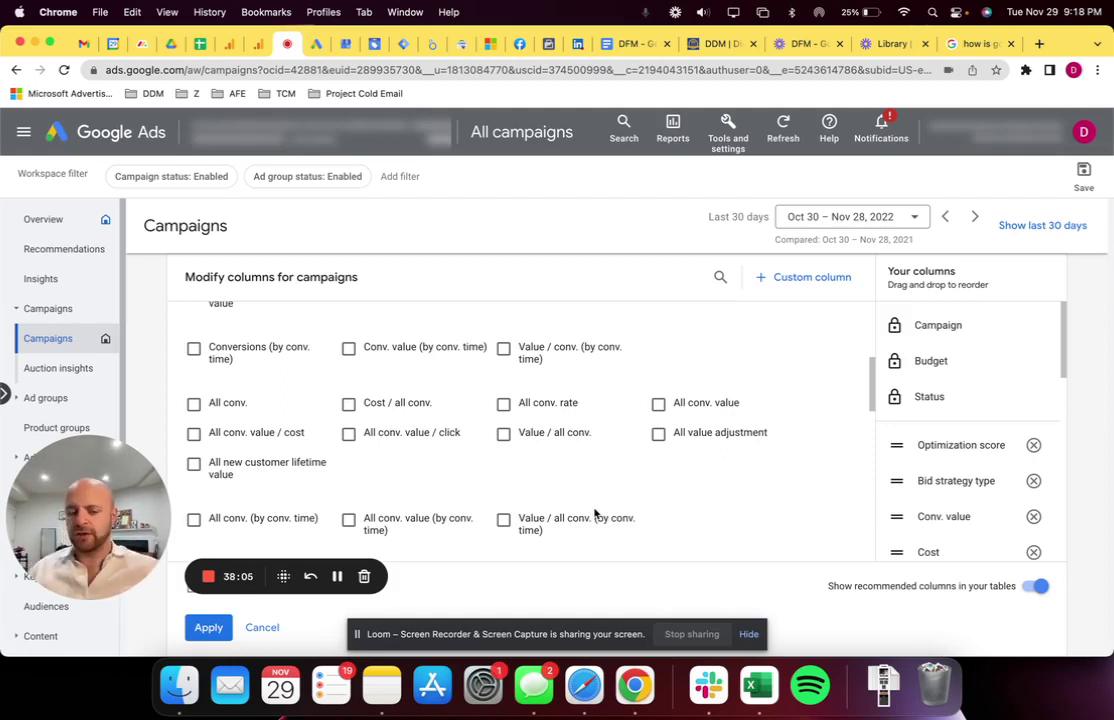
pyautogui.click(635, 45)
pyautogui.scroll(5, 461, 476)
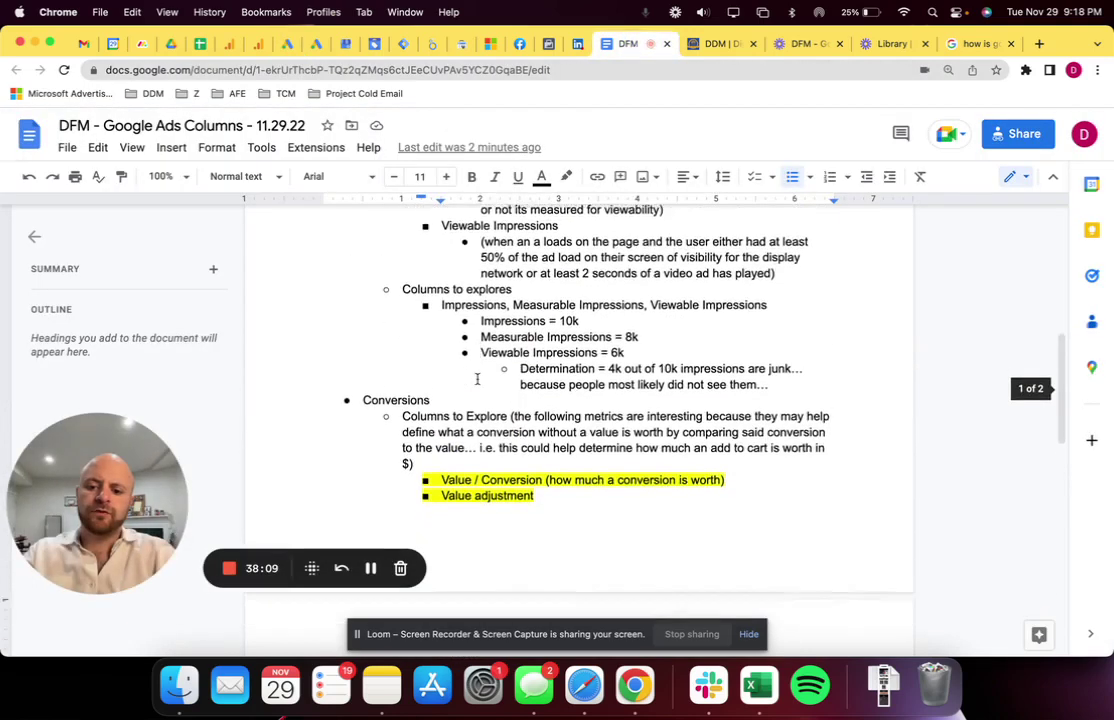
pyautogui.scroll(-4, 461, 476)
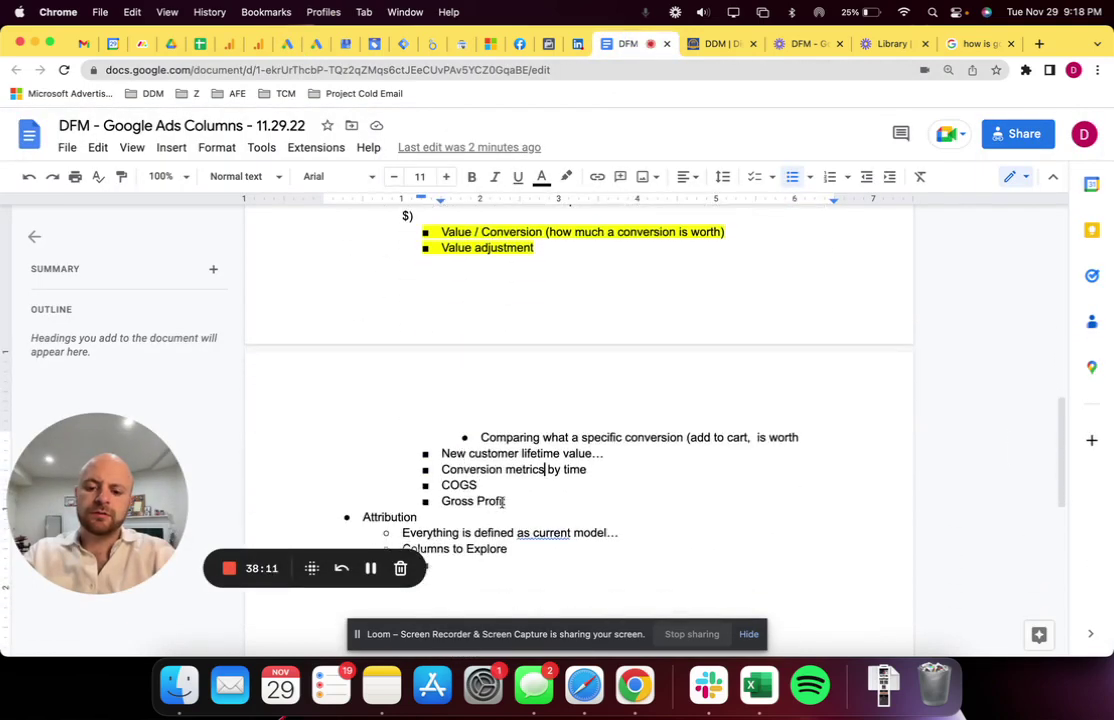
pyautogui.click(510, 503)
pyautogui.press('Return')
pyautogui.hotkey('shift', 'Tab')
pyautogui.write('All ')
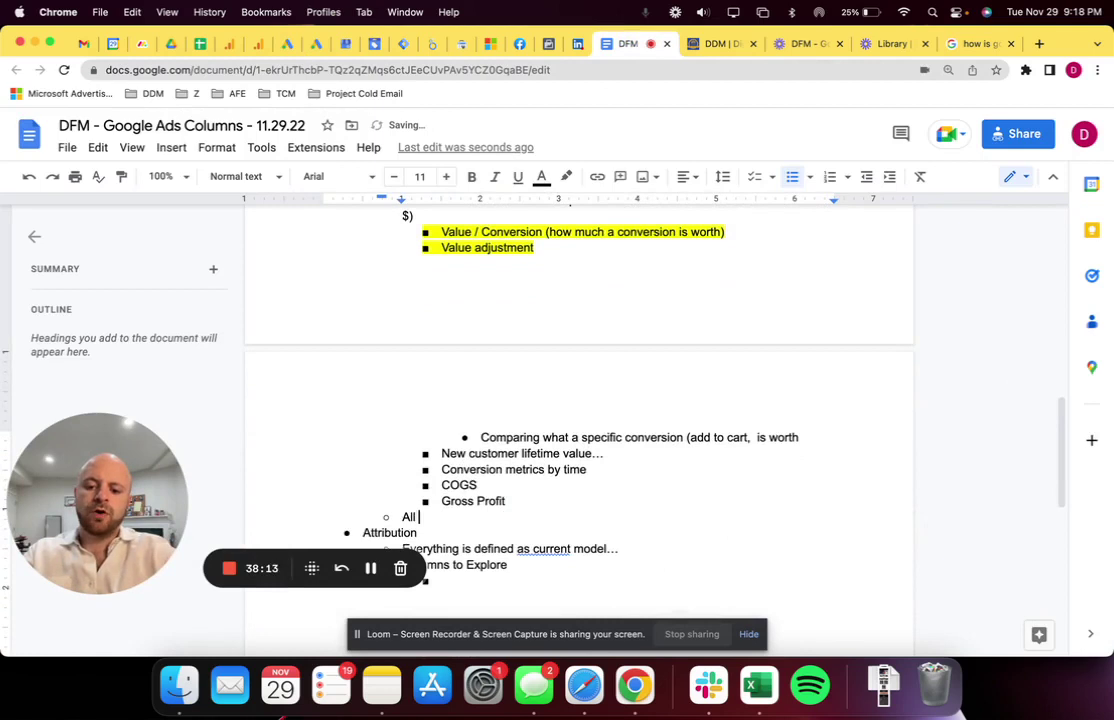
pyautogui.write('Conv. Value vs ')
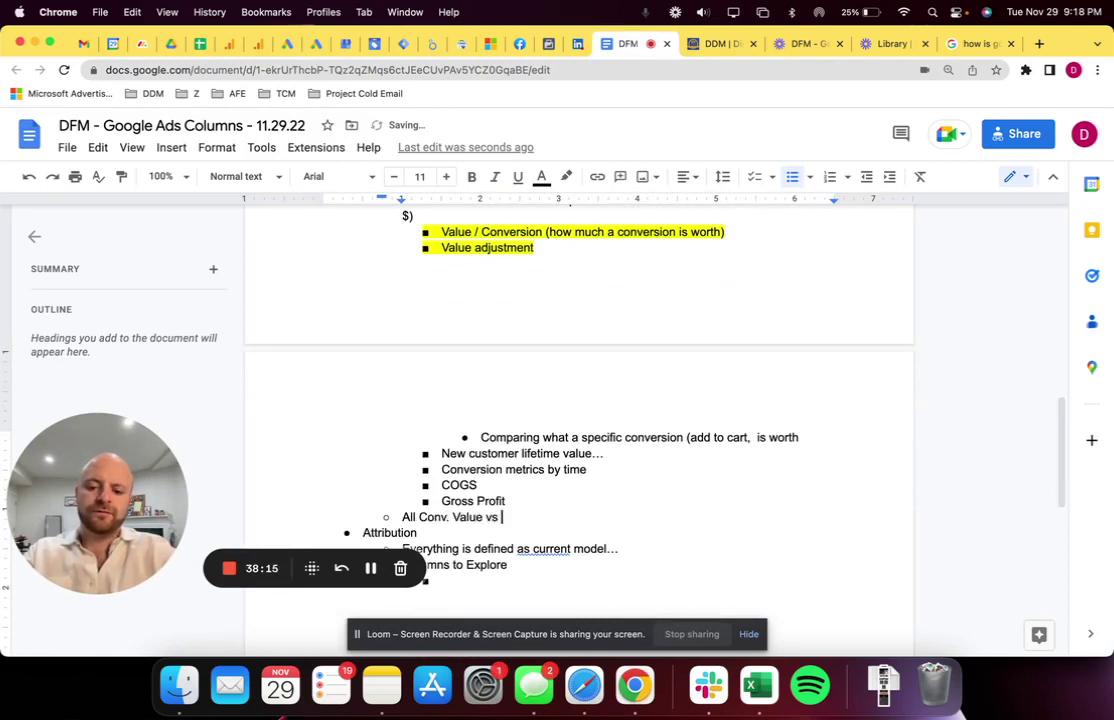
pyautogui.write('Conv. Value')
# One level below the comparison bullet, add "All Conv. Value = includes reporting on all the conversions that have value associated with them in the account"
pyautogui.press('Return')
pyautogui.press('Tab')
pyautogui.write('All Conv. Val')
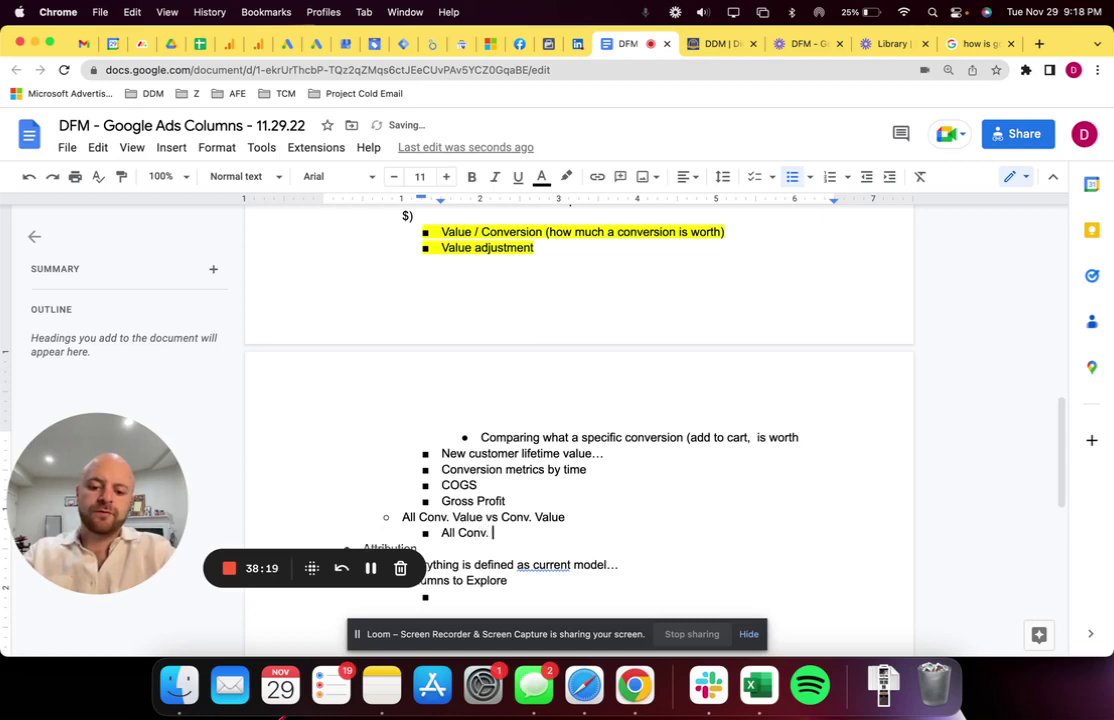
pyautogui.write('ue = i')
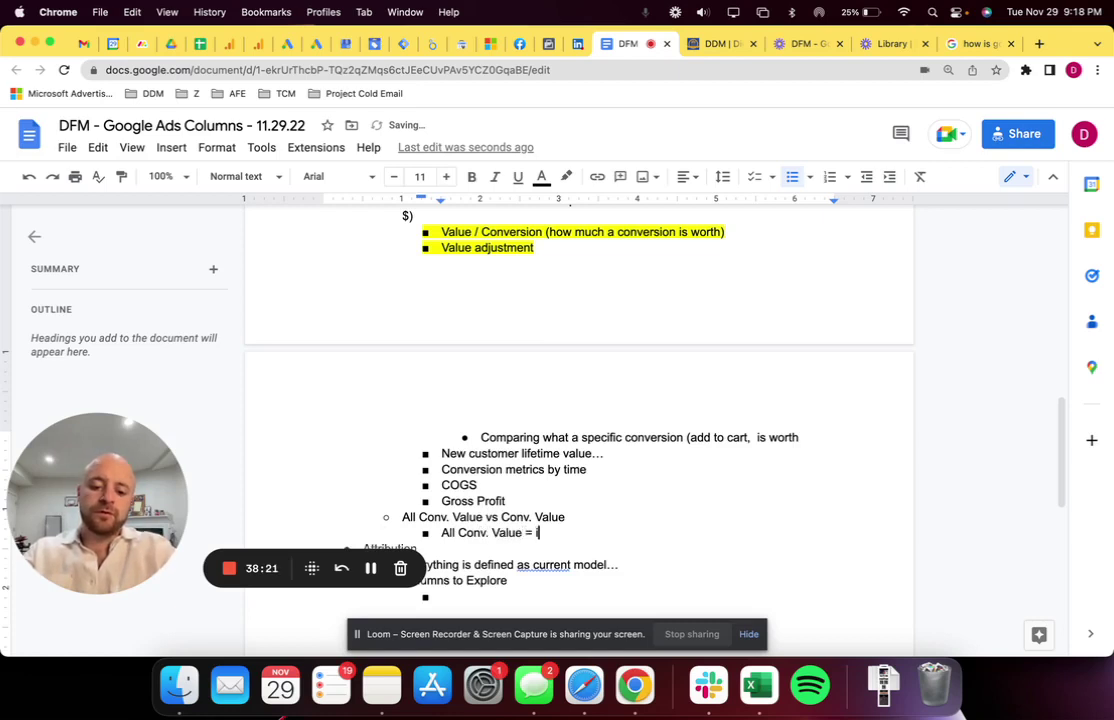
pyautogui.write('ncludes reporting ona')
pyautogui.press('BackSpace')
pyautogui.write('ona l')
pyautogui.press('BackSpace')
pyautogui.press('BackSpace')
pyautogui.press('BackSpace')
pyautogui.write('all the conversions')
pyautogui.press('BackSpace')
pyautogui.press('BackSpace')
pyautogui.press('BackSpace')
pyautogui.press('BackSpace')
pyautogui.press('BackSpace')
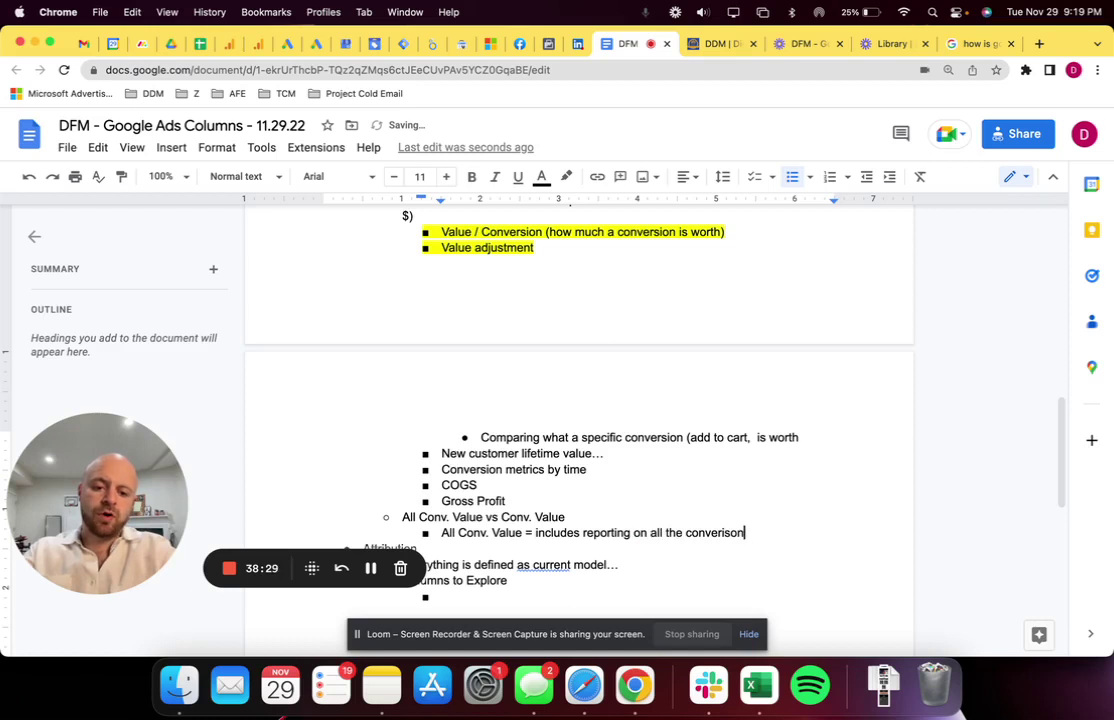
pyautogui.write('sions that ')
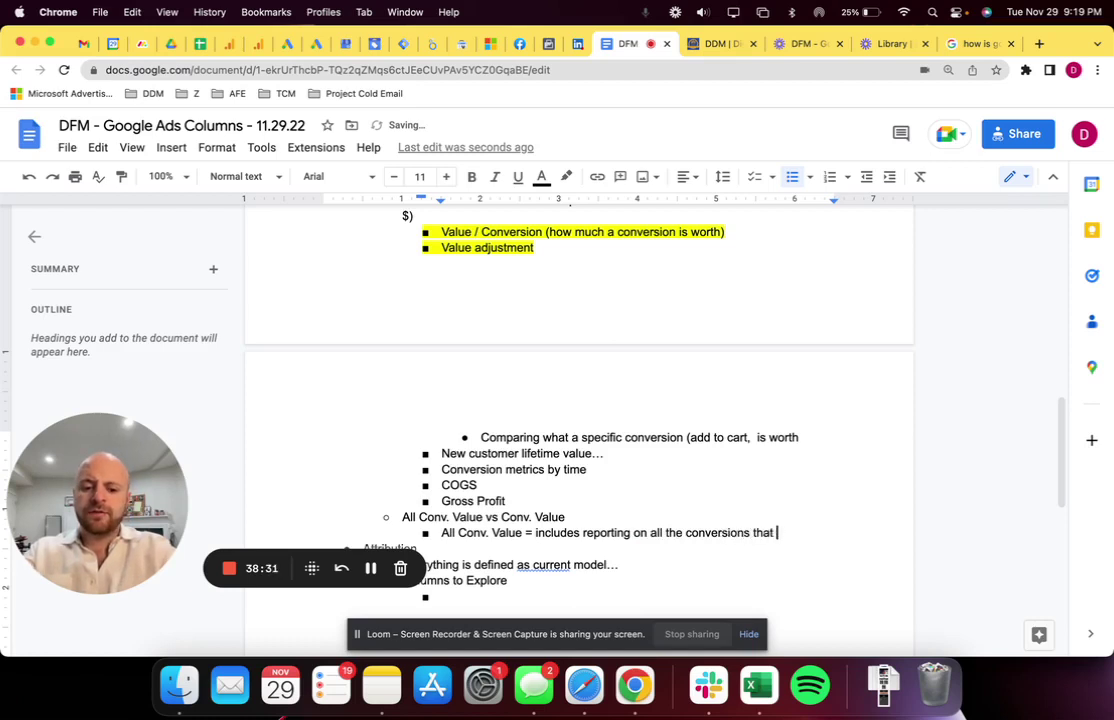
pyautogui.write('have value as')
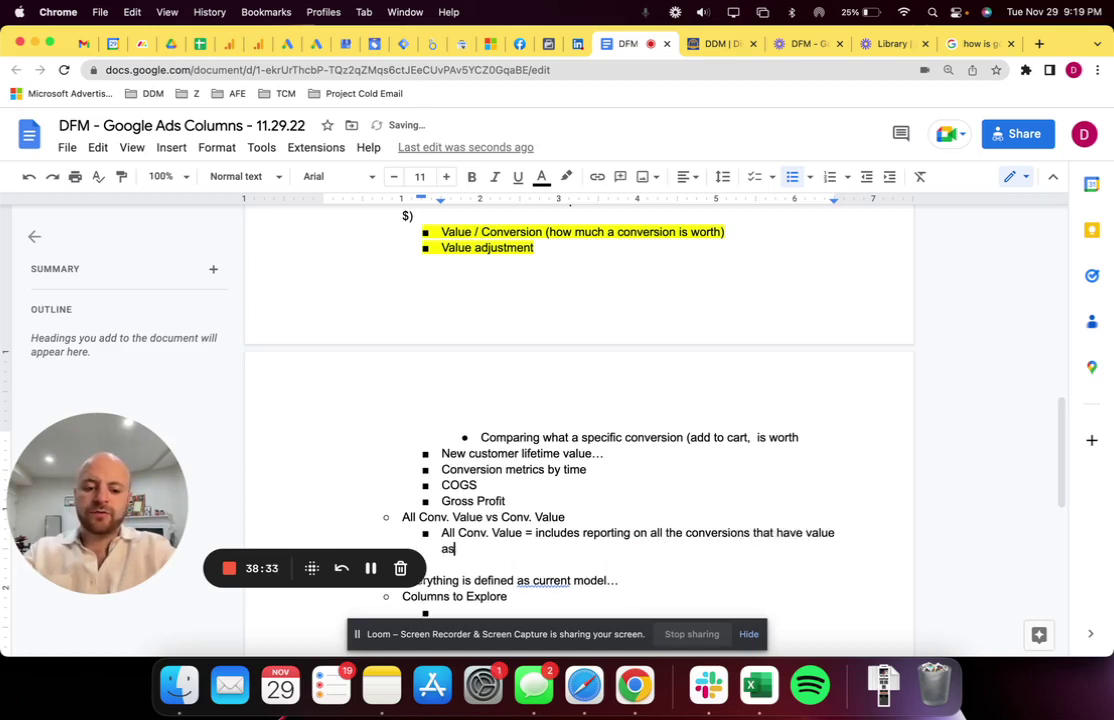
pyautogui.write('sociated with ')
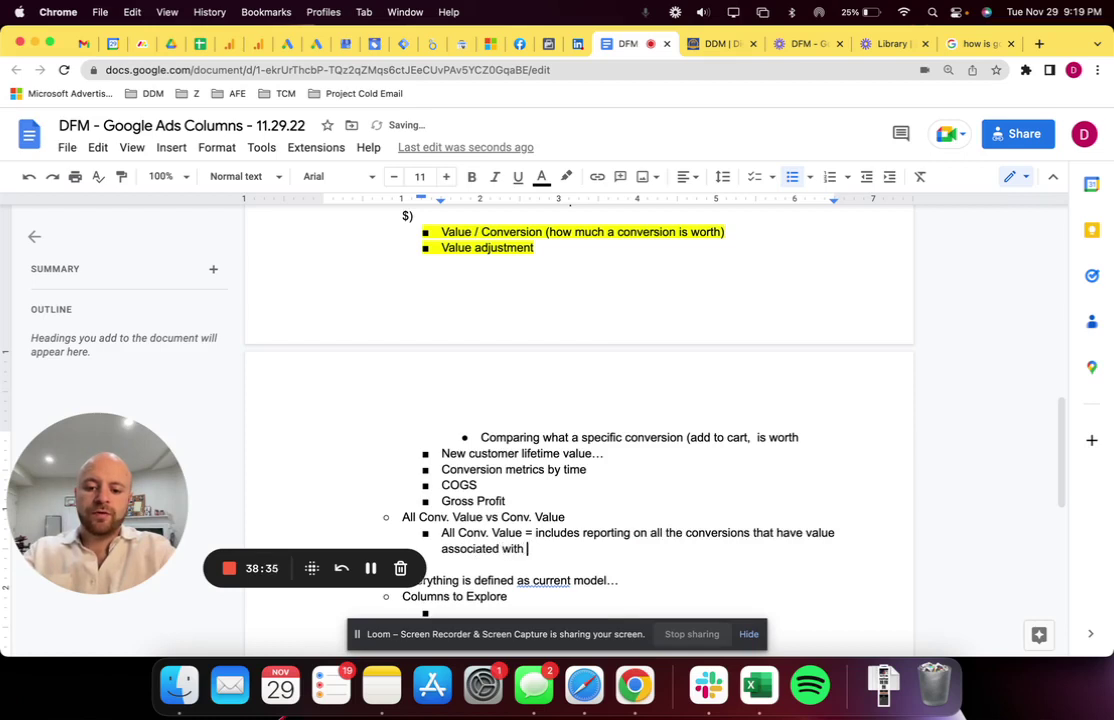
pyautogui.write('them... w')
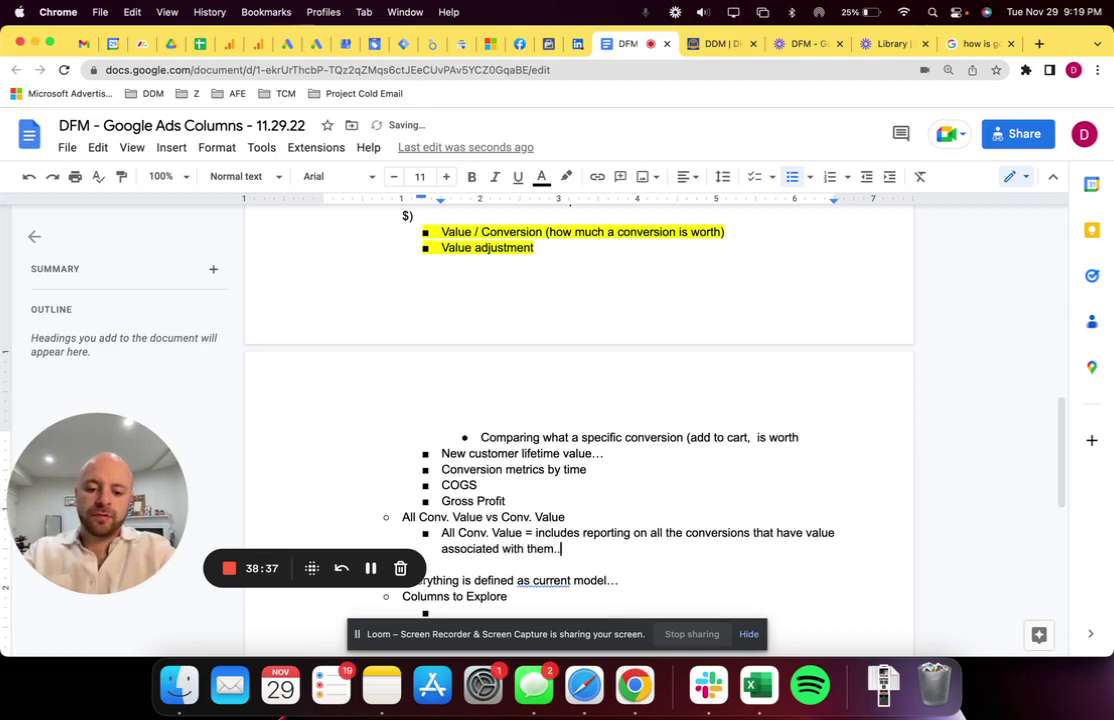
pyautogui.press('BackSpace')
pyautogui.press('BackSpace')
pyautogui.press('BackSpace')
pyautogui.press('BackSpace')
pyautogui.write('m in the account')
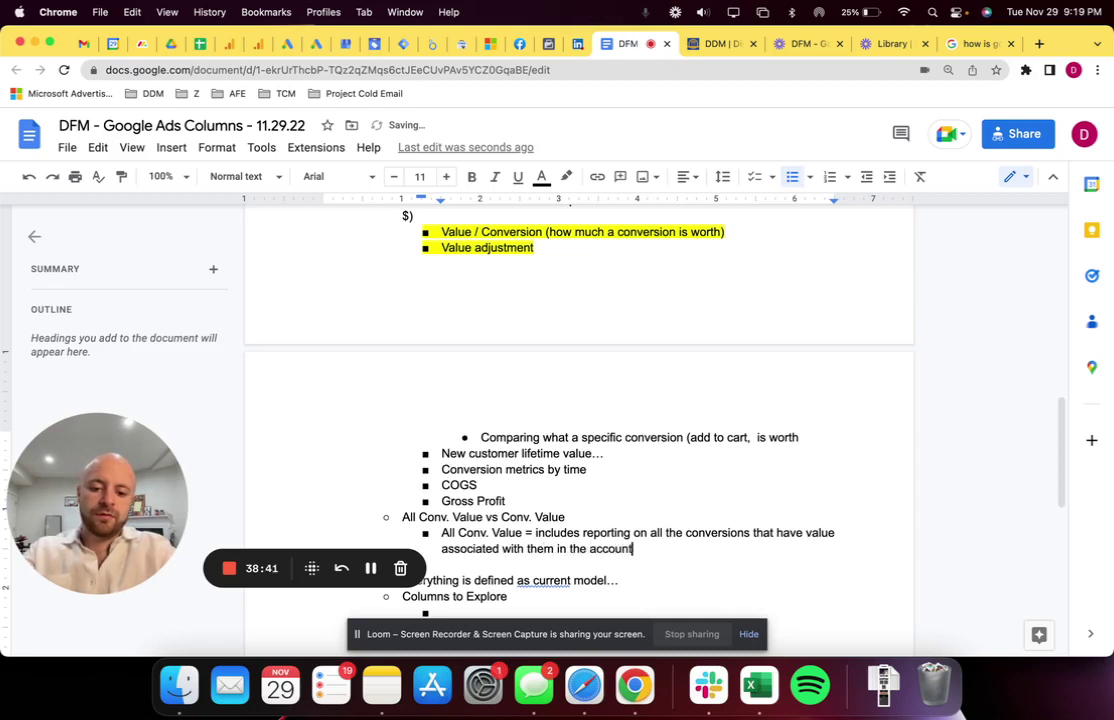
# Start the next bullet at the same level with "Conv. Value = includes reporting on all the conversions that have value as long as they're"
pyautogui.press('Return')
pyautogui.write('Conv. Valu')
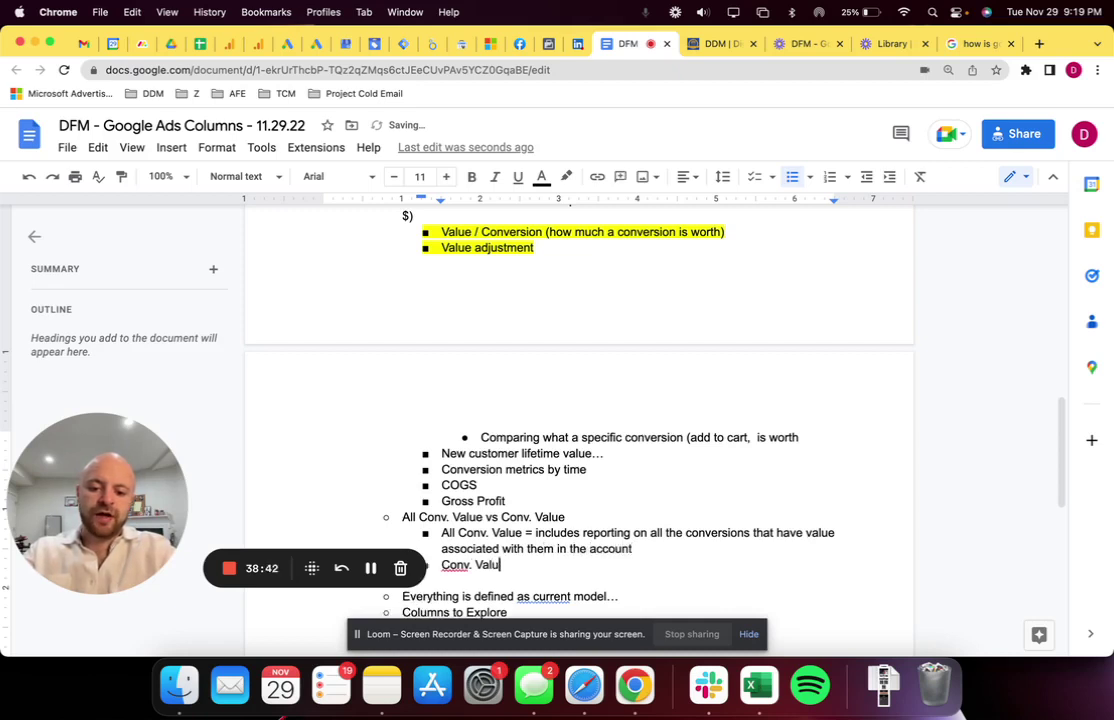
pyautogui.write('e = ')
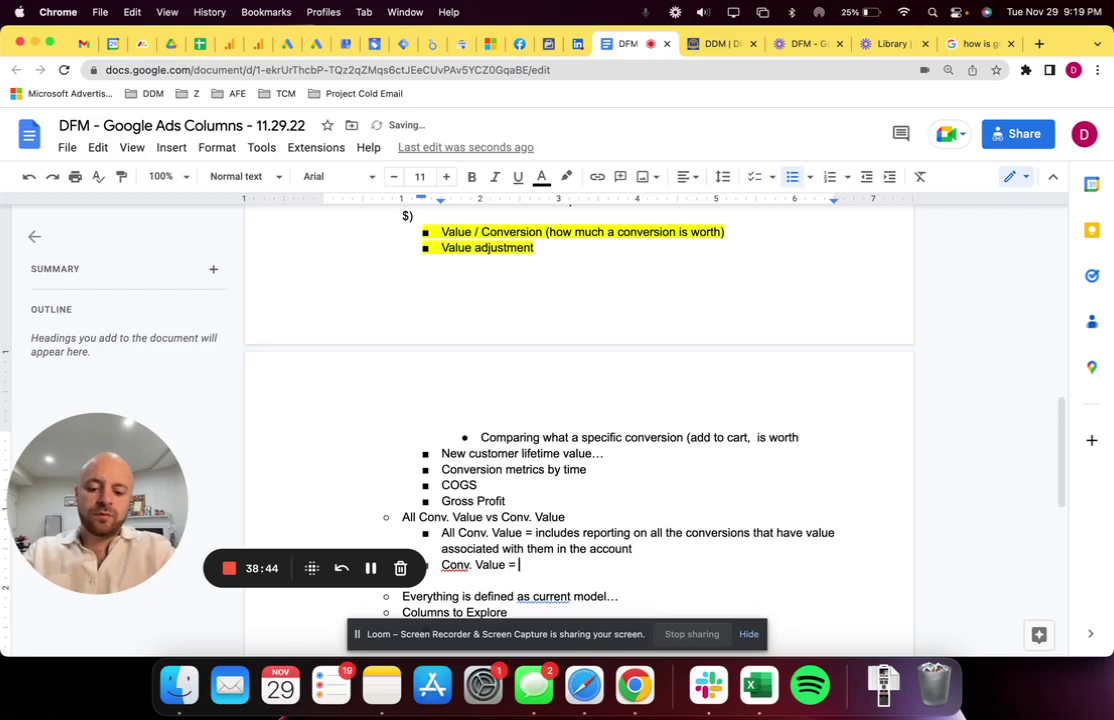
pyautogui.write('includes reporting on all the conversions')
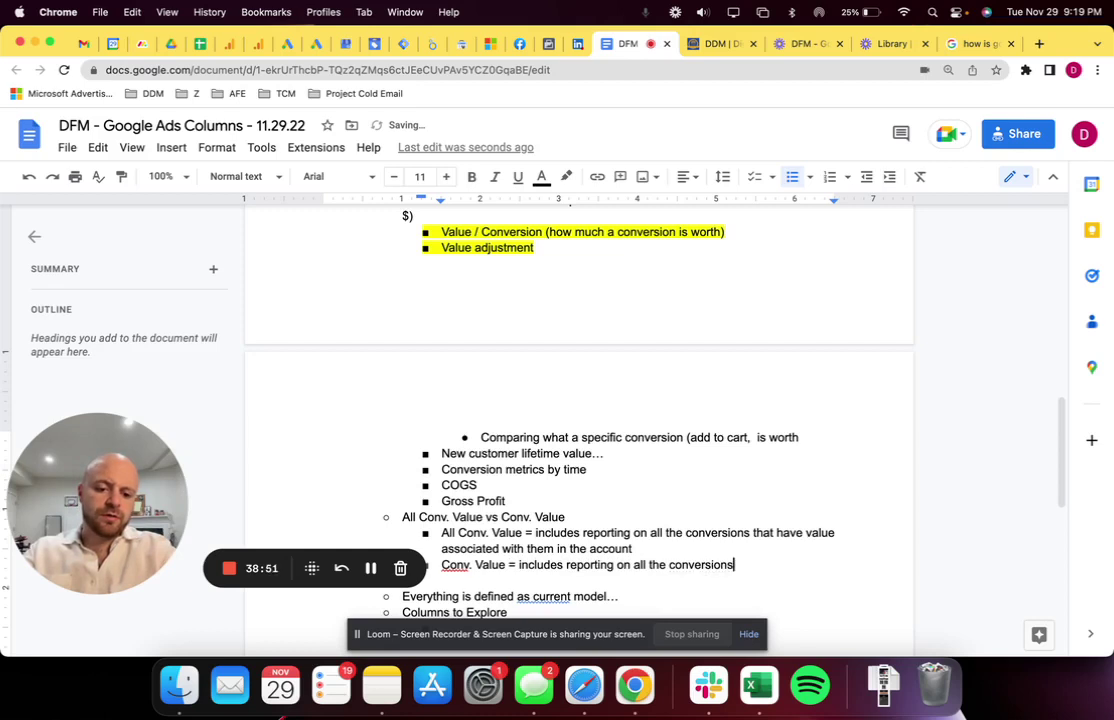
pyautogui.write(" that have value as long as they're")
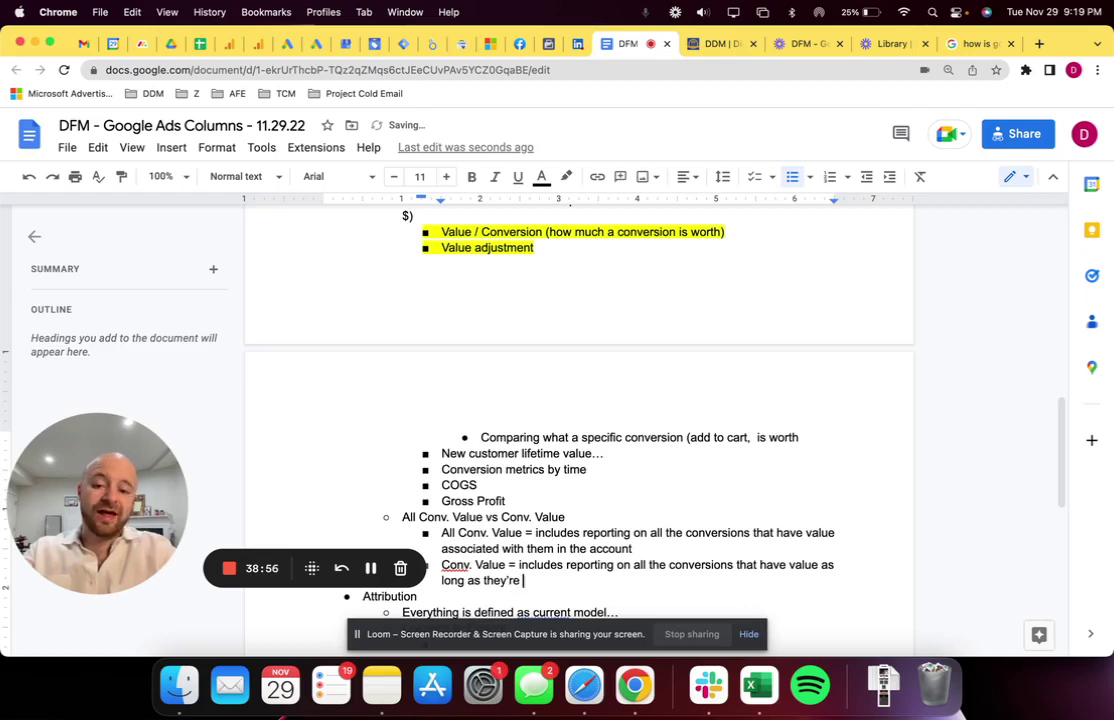
# Recheck Google Ads' all-conversion columns, and end the Conv. Value bullet with "set to have value, are included in conversion reporting, and are marked as primary"
pyautogui.click(287, 43)
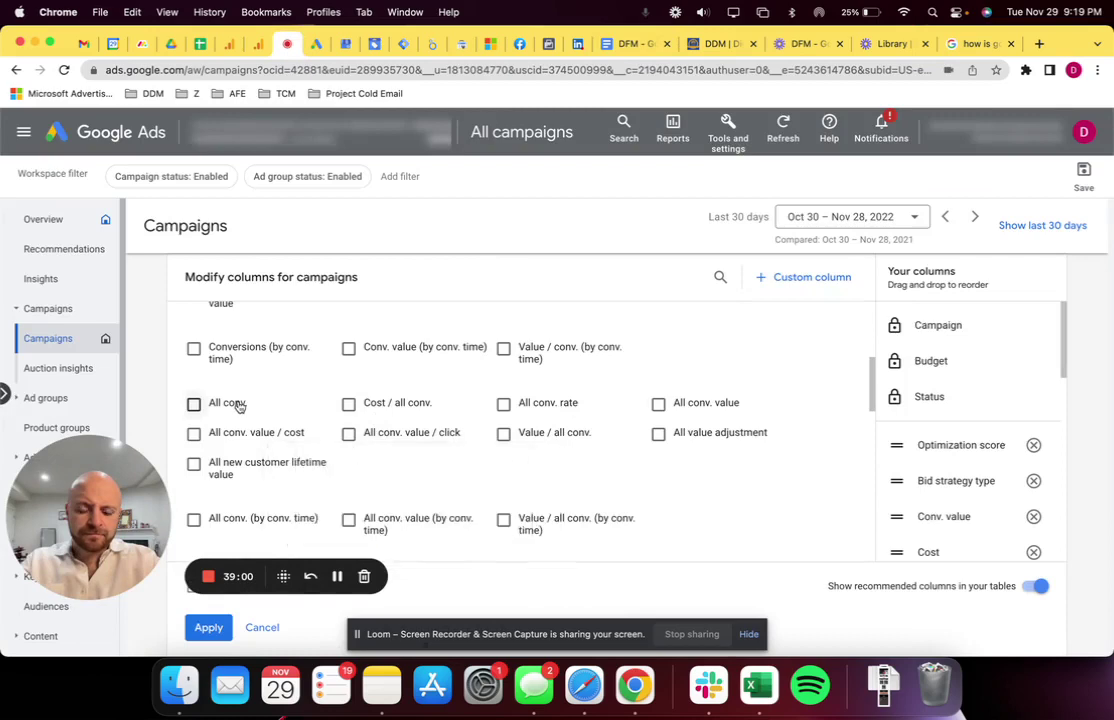
pyautogui.moveTo(239, 405)
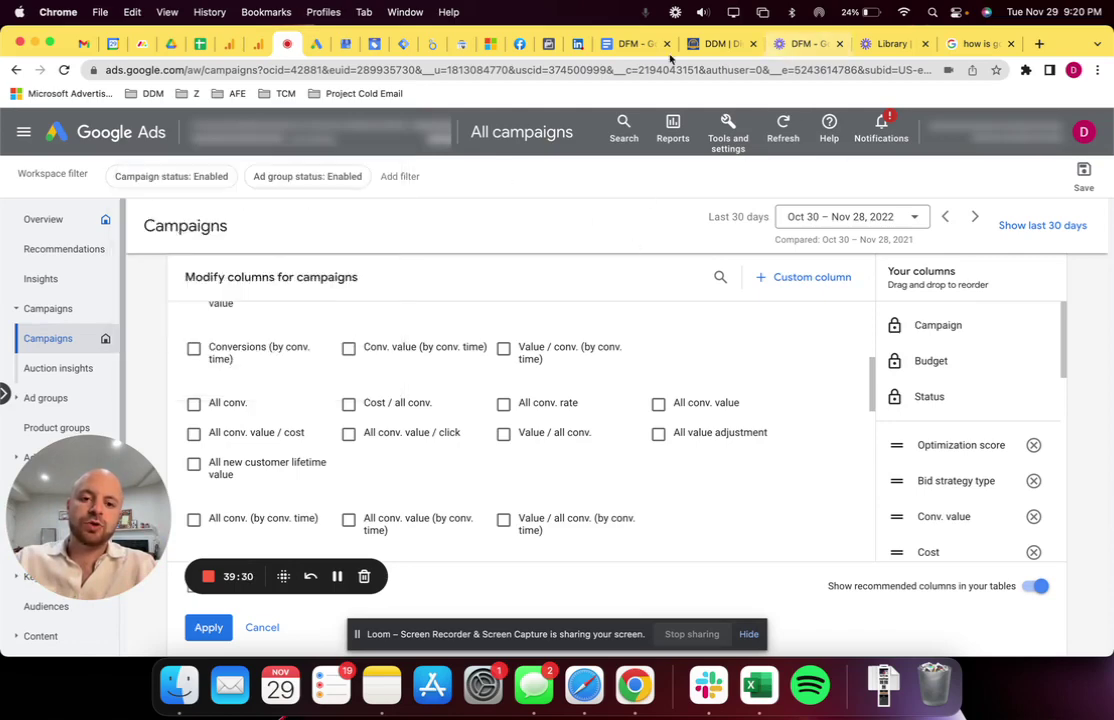
pyautogui.click(629, 44)
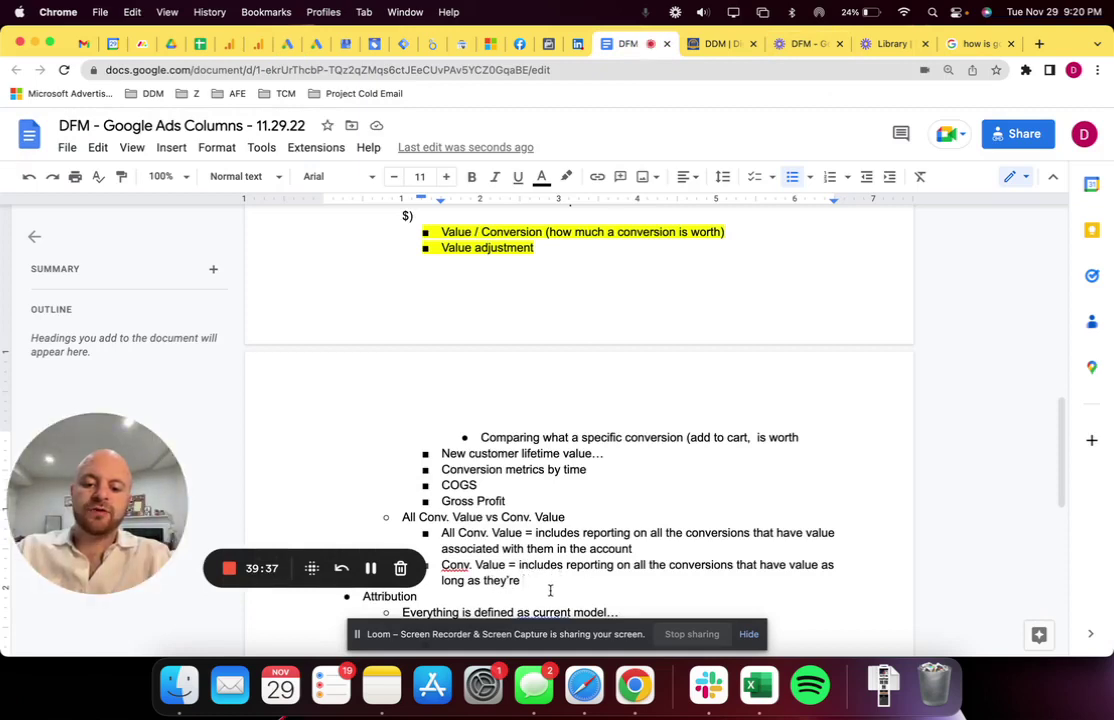
pyautogui.write('set to have ')
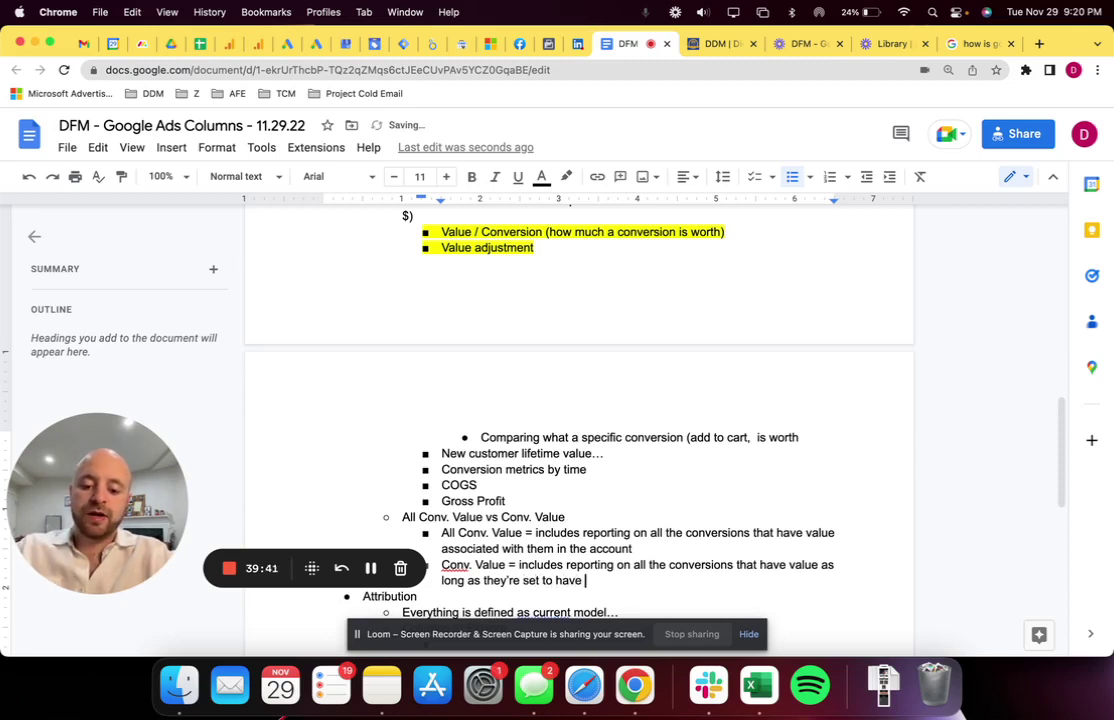
pyautogui.write('value, are included in conversion reporting')
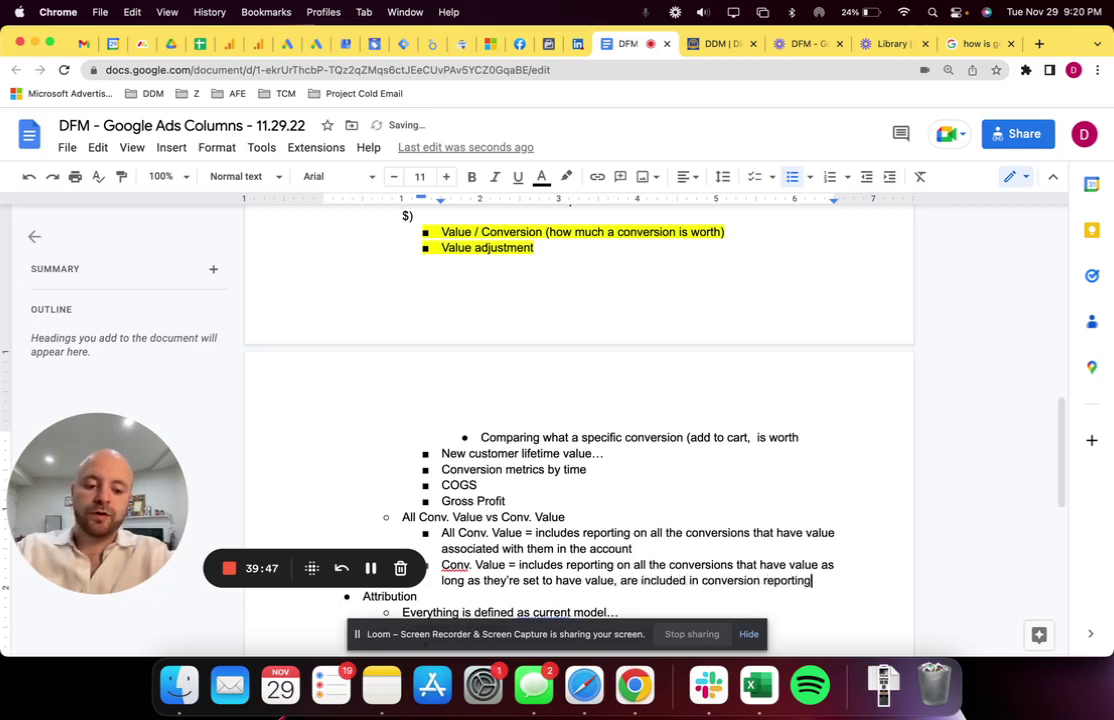
pyautogui.write(', and are ma')
pyautogui.write('rked as primary')
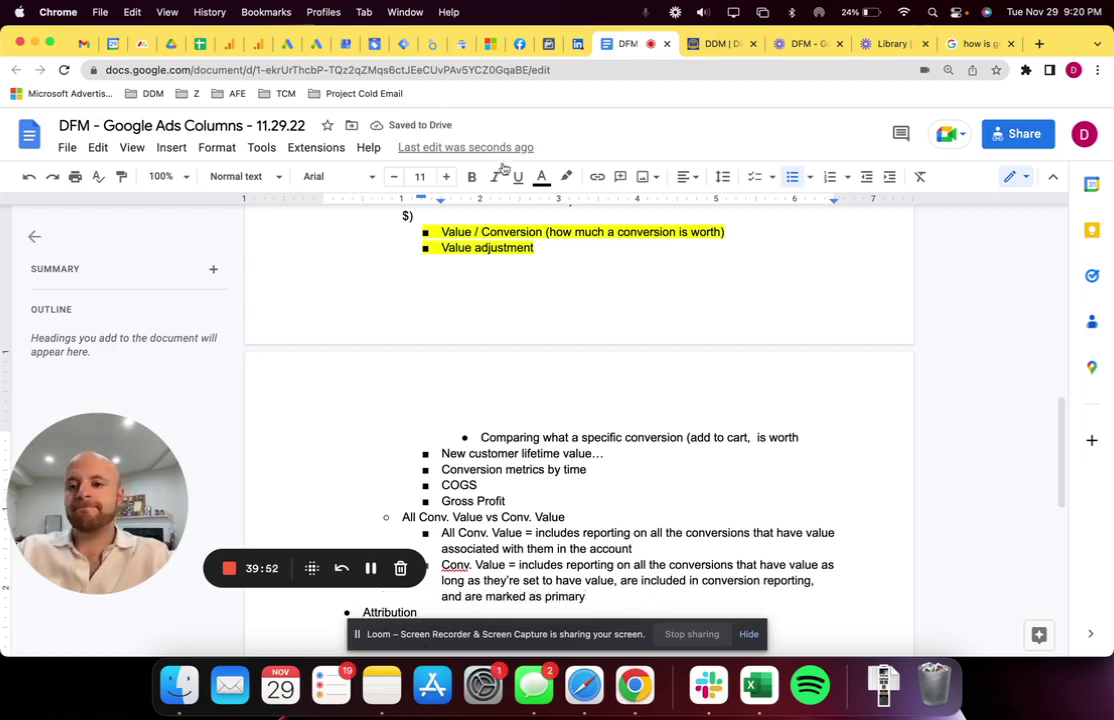
# Return to the Google Ads column list and examine the orders, cart size, revenue and cross-sell columns
pyautogui.click(287, 44)
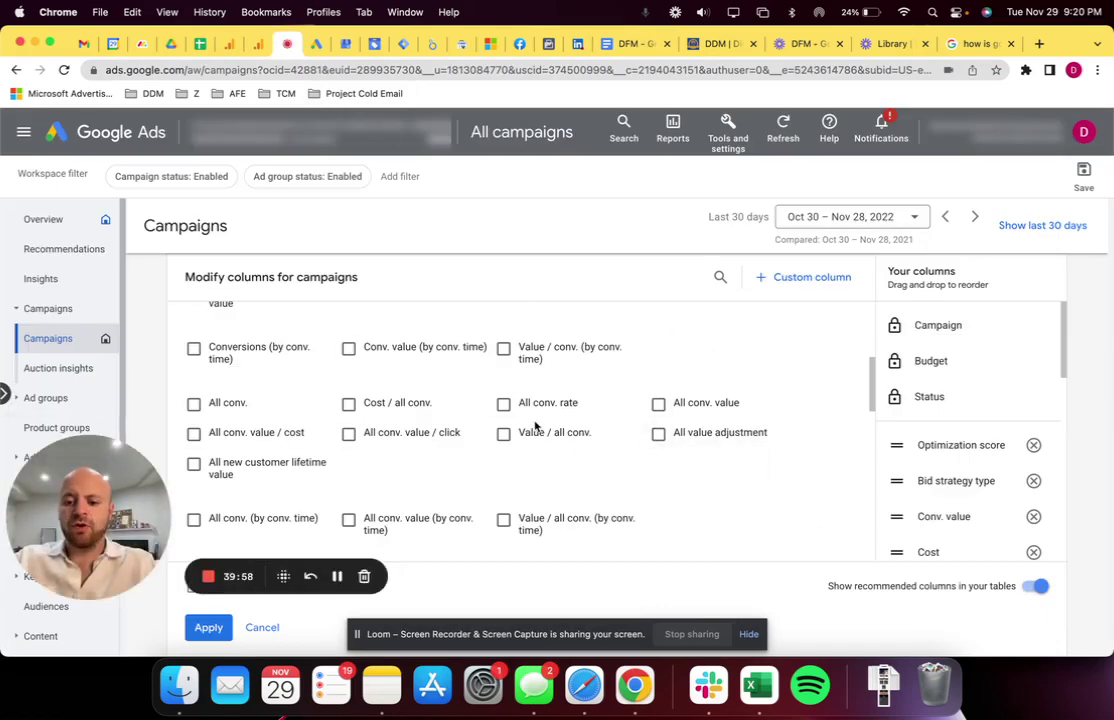
pyautogui.scroll(-2, 535, 426)
pyautogui.scroll(-1, 792, 472)
pyautogui.scroll(-2, 792, 472)
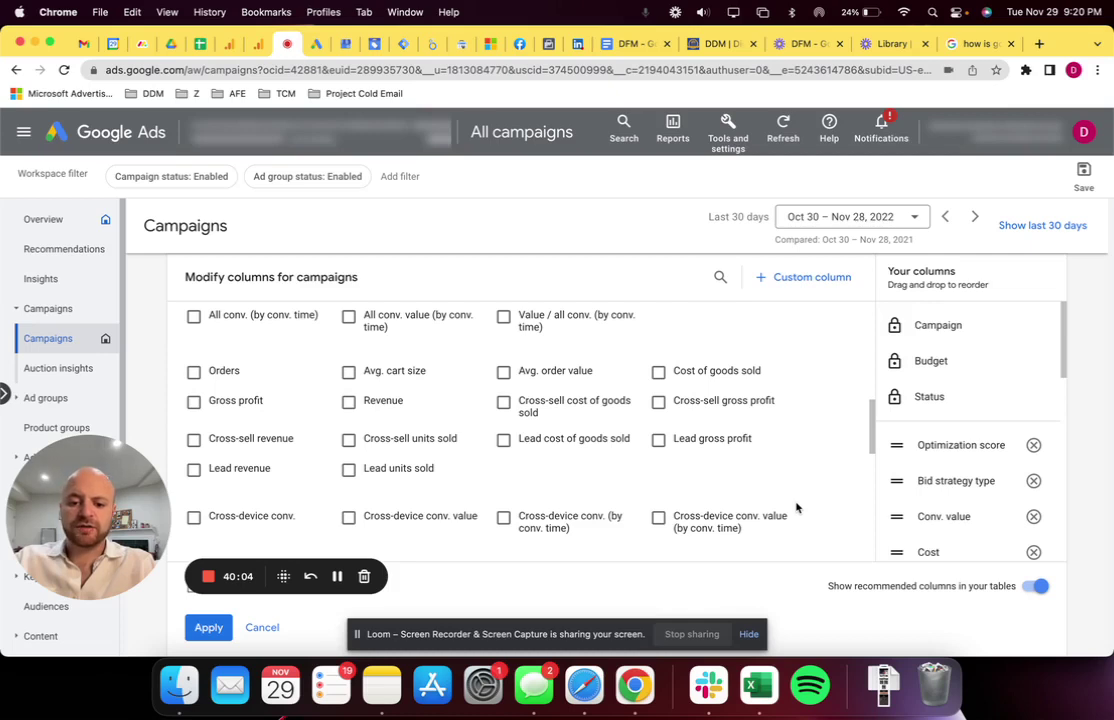
pyautogui.moveTo(414, 374)
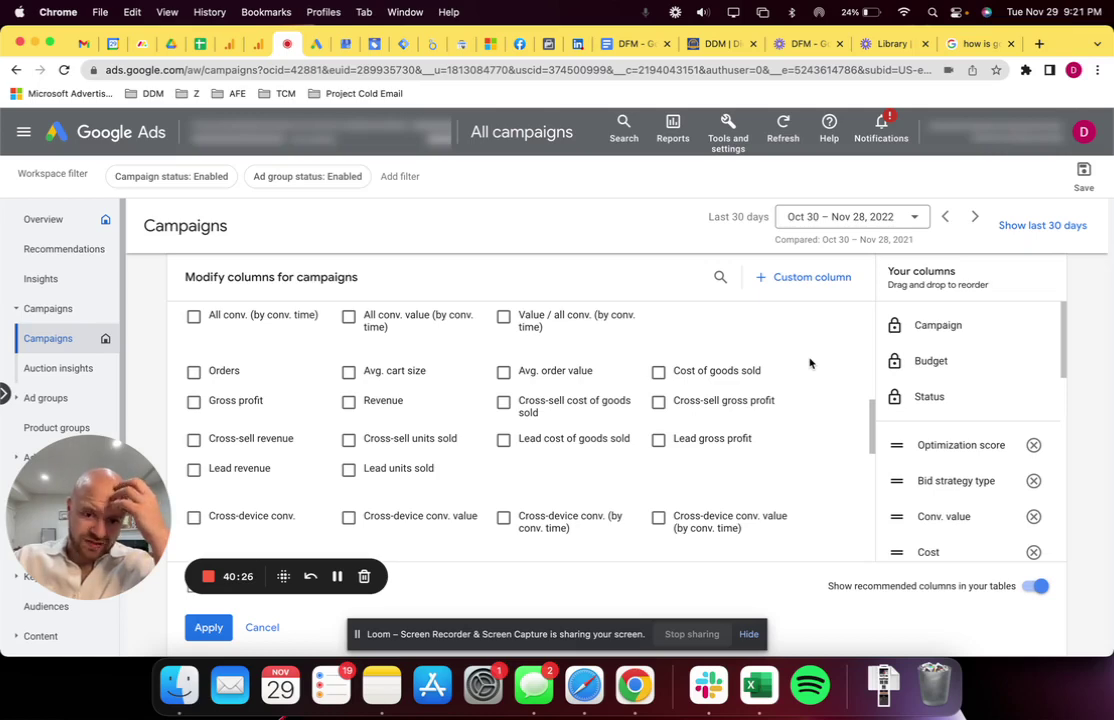
pyautogui.moveTo(557, 408)
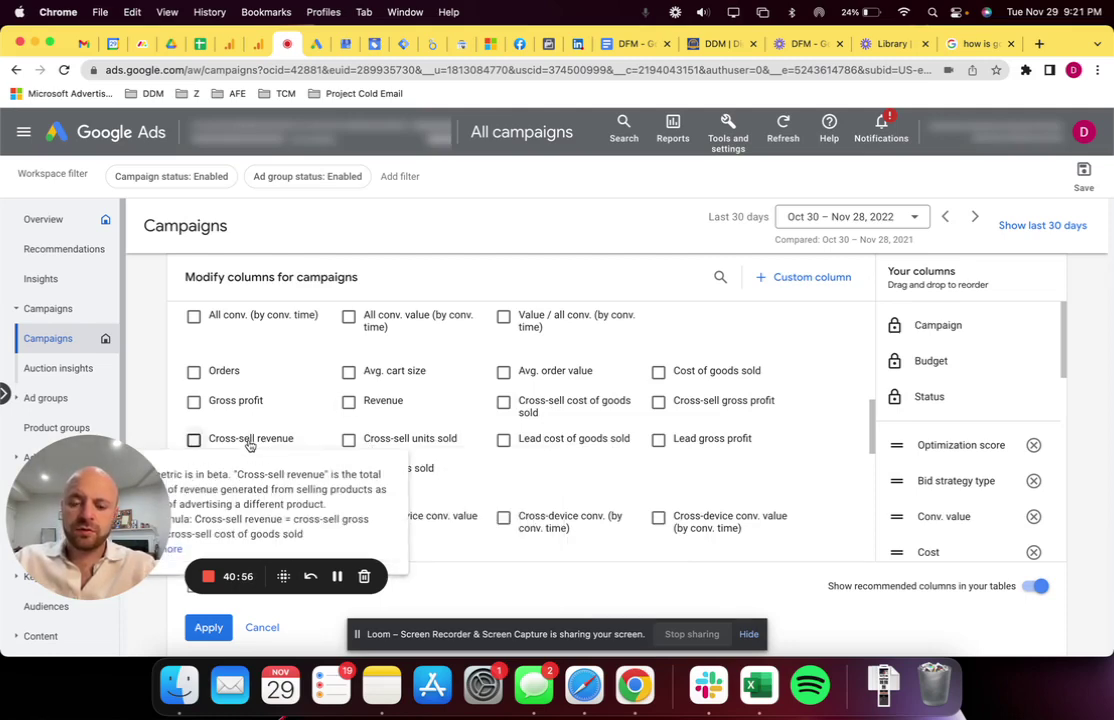
# In the Google Docs outline, add the bullet "Cross-Sell" directly below Gross Profit
pyautogui.click(615, 43)
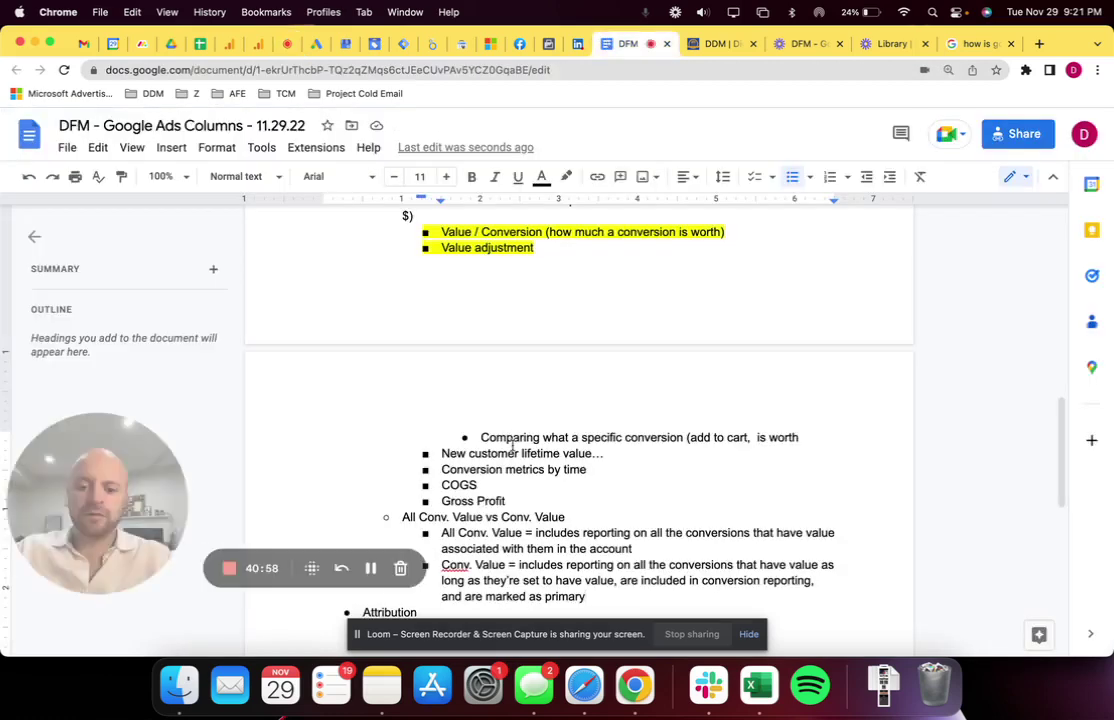
pyautogui.click(506, 500)
pyautogui.press('Return')
pyautogui.write('Cross')
pyautogui.write(' Sell')
pyautogui.press('BackSpace')
pyautogui.press('BackSpace')
pyautogui.press('BackSpace')
pyautogui.press('BackSpace')
pyautogui.press('BackSpace')
pyautogui.write('-Sell')
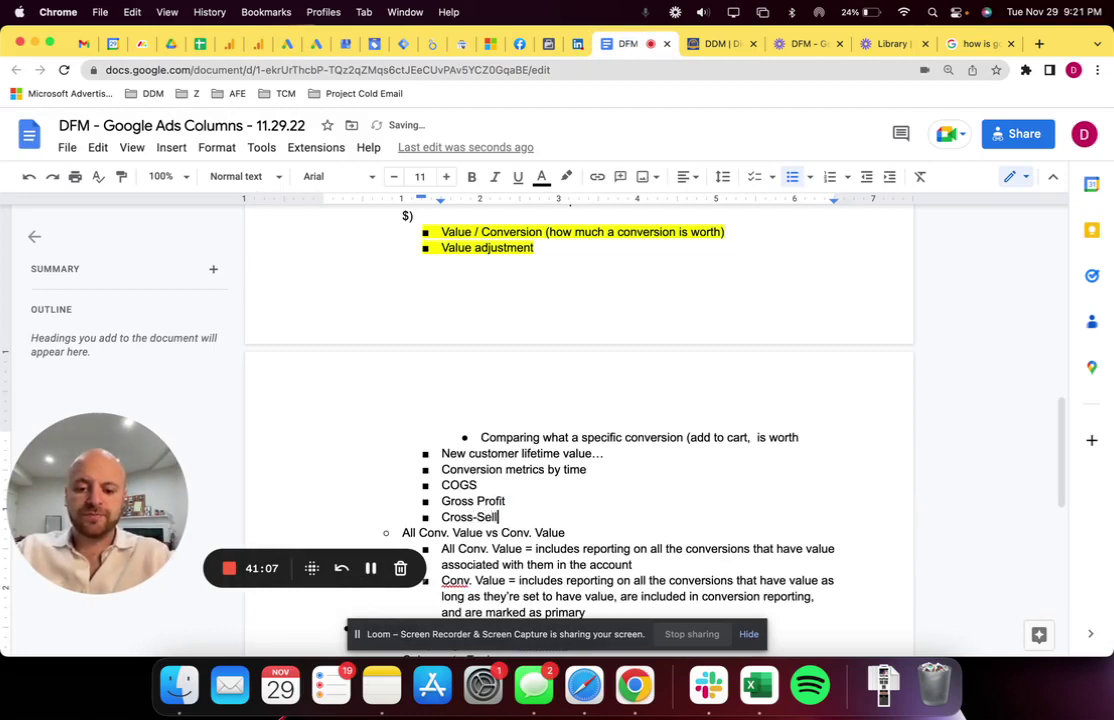
# Highlight the Cross-Sell bullet in yellow
pyautogui.moveTo(432, 513); pyautogui.dragTo(498, 517)
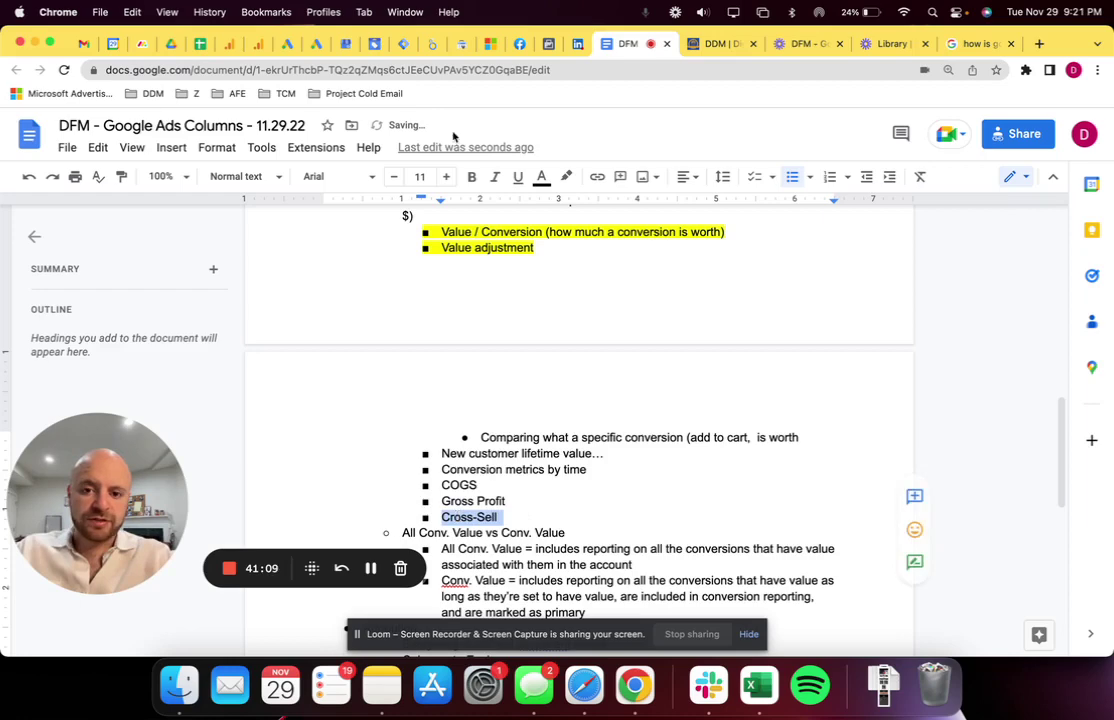
pyautogui.click(565, 177)
pyautogui.click(626, 250)
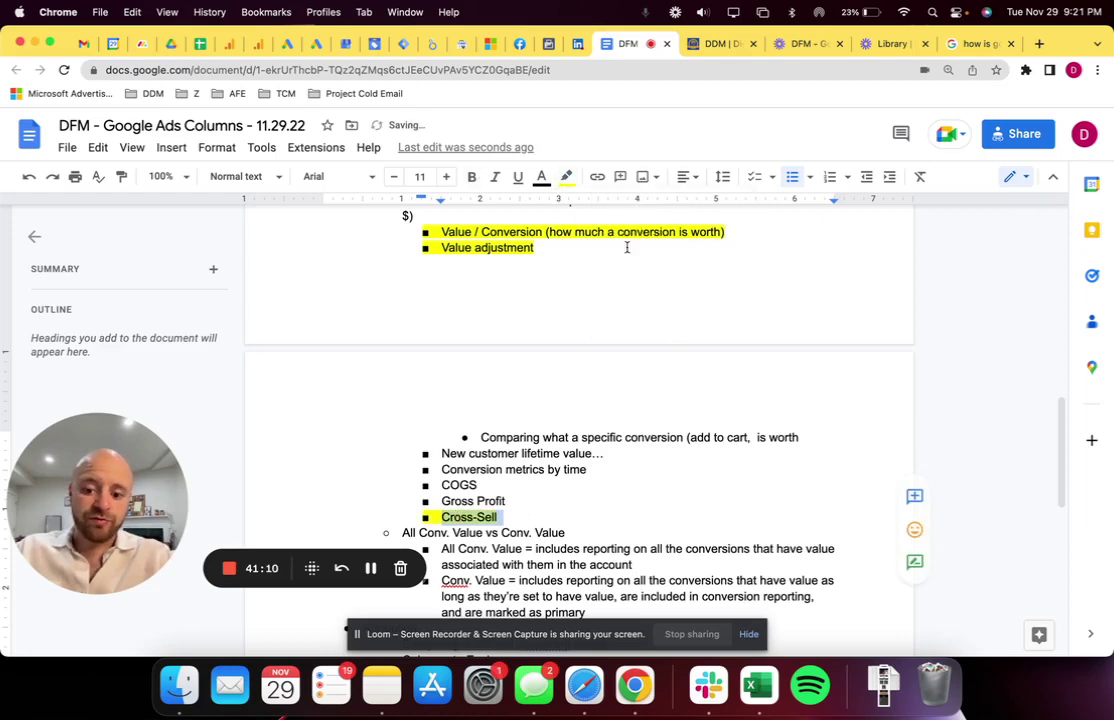
# Read the Google Ads descriptions of Lead cost of goods sold, Lead revenue, Lead units sold and Cross-device conv., and return to the Google Docs outline
pyautogui.click(287, 43)
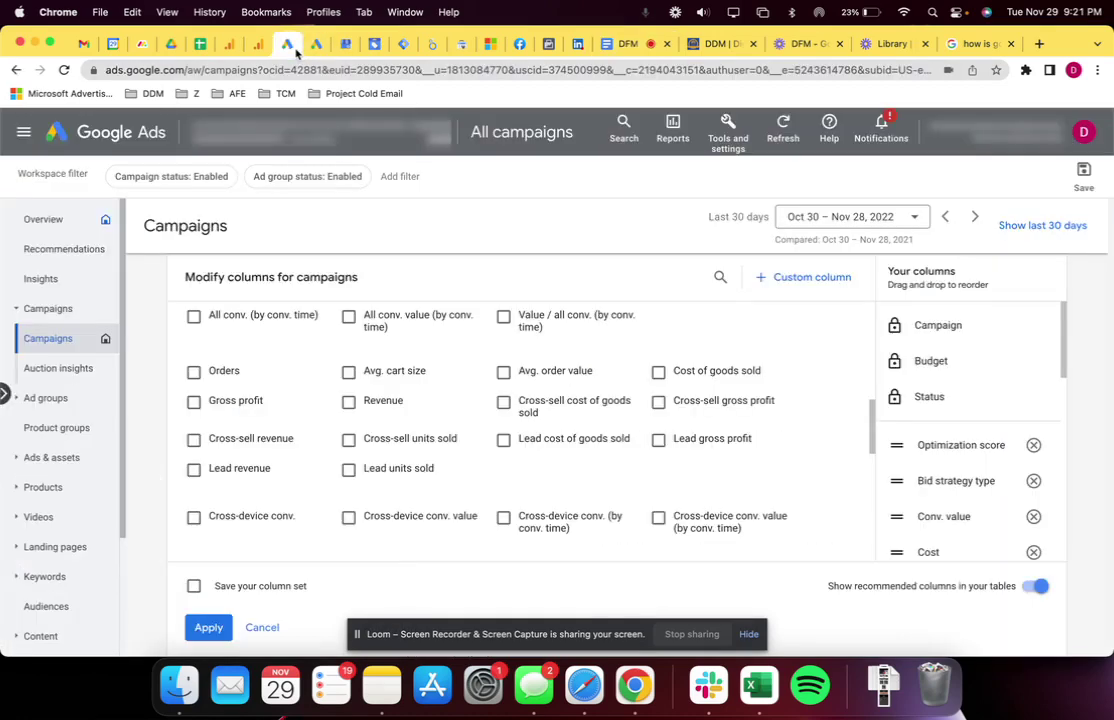
pyautogui.moveTo(632, 440)
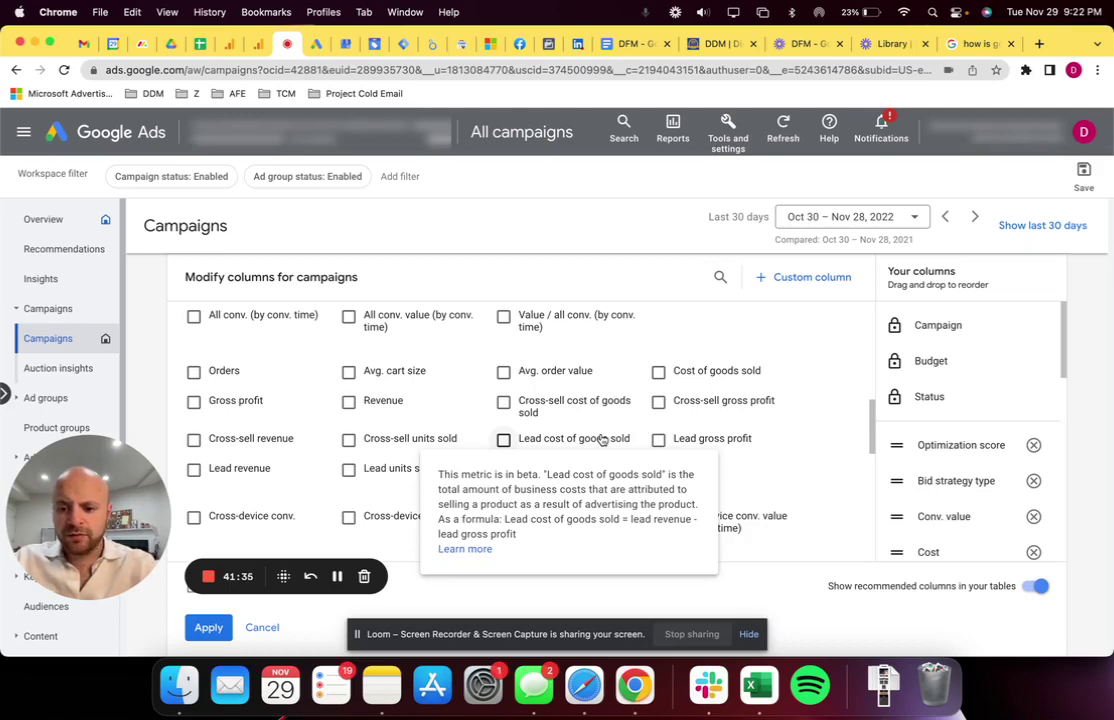
pyautogui.moveTo(250, 475)
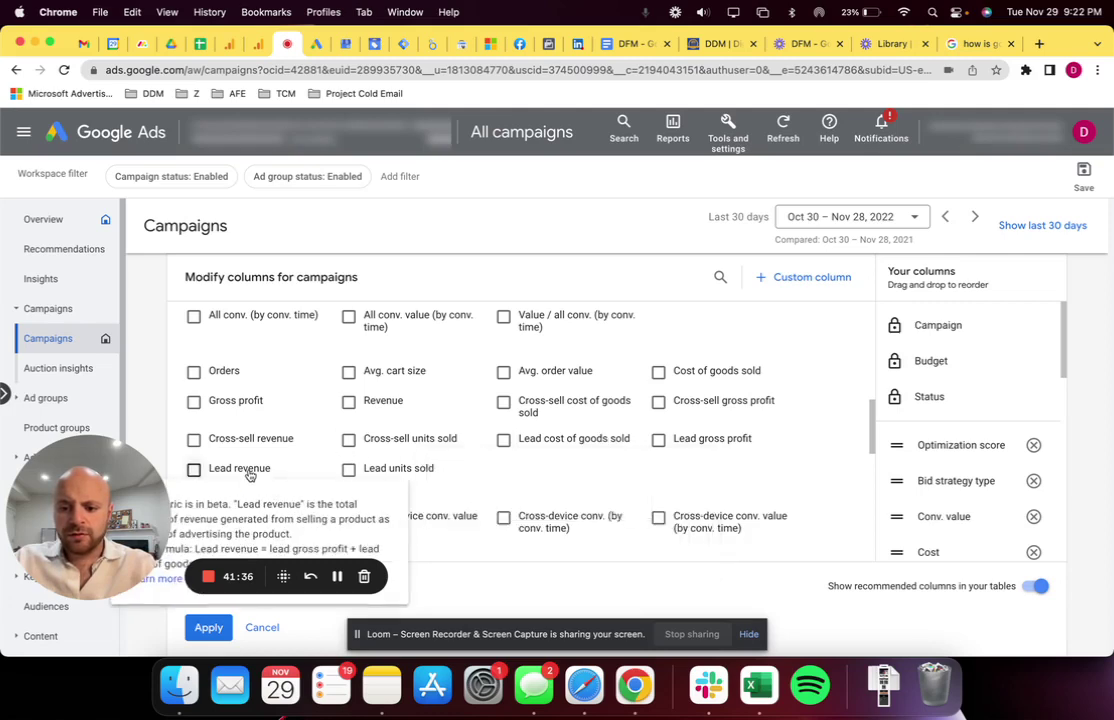
pyautogui.moveTo(78, 499); pyautogui.dragTo(104, 274)
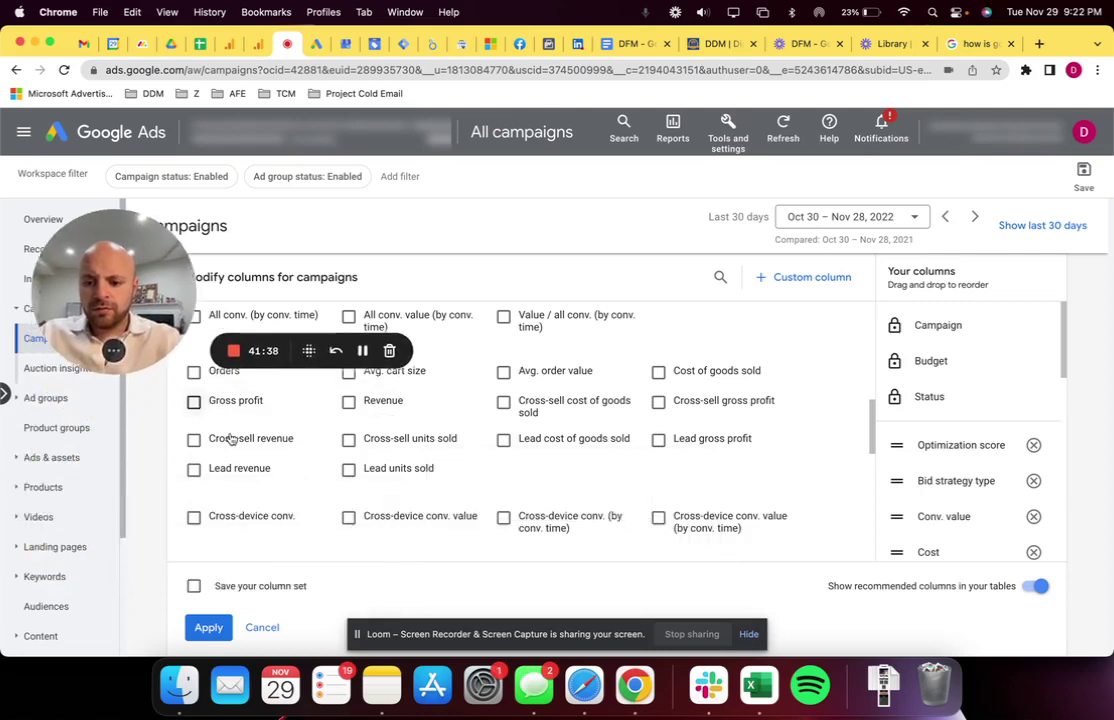
pyautogui.moveTo(238, 471)
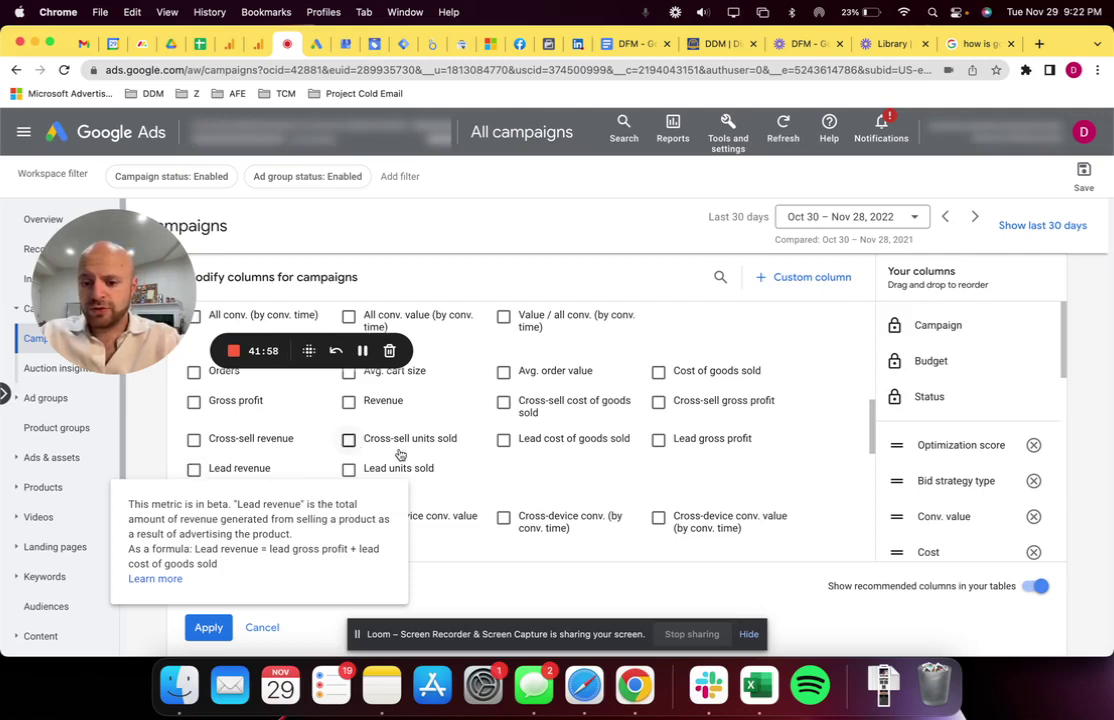
pyautogui.moveTo(410, 474)
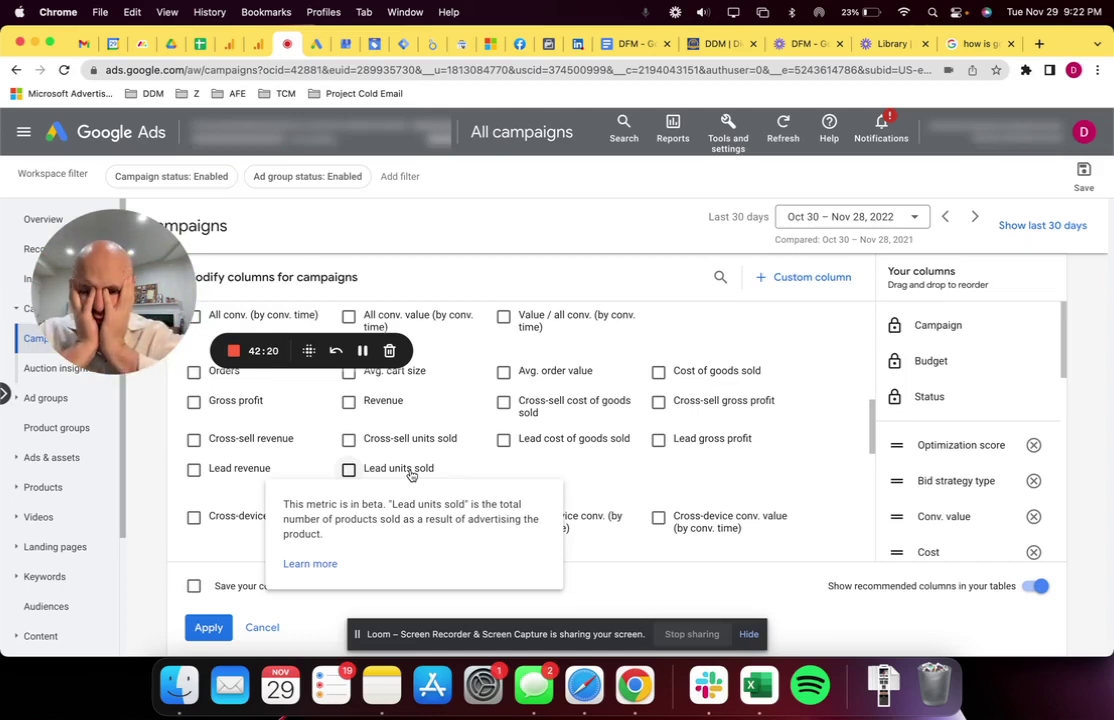
pyautogui.scroll(-1, 410, 476)
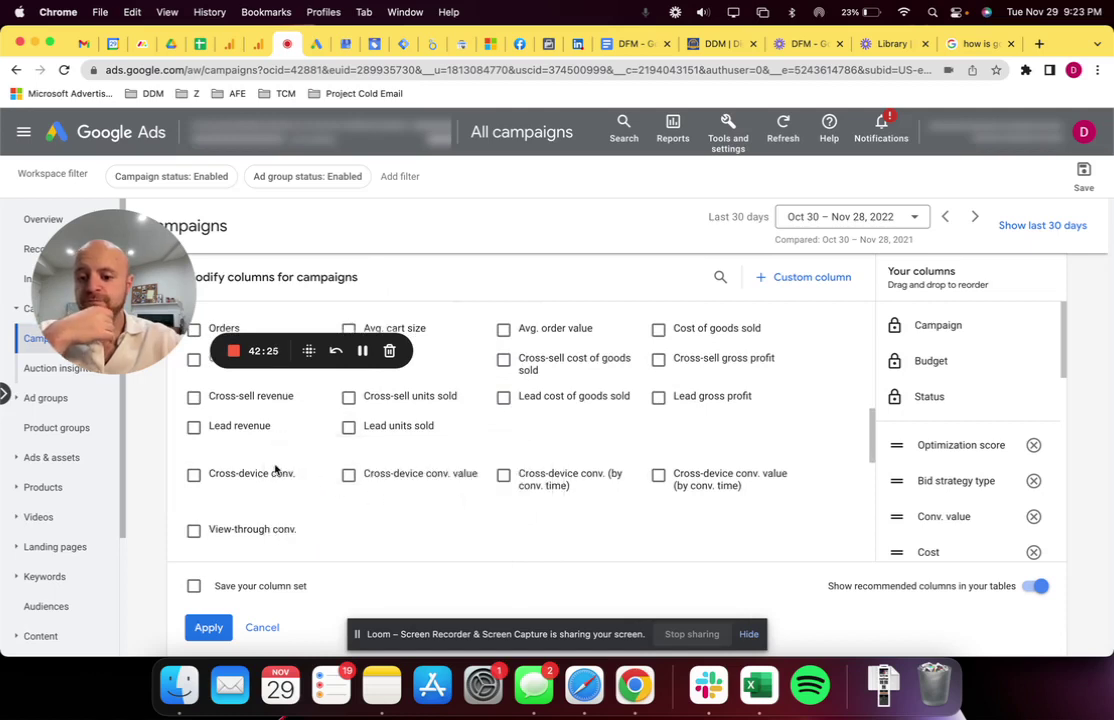
pyautogui.moveTo(275, 472)
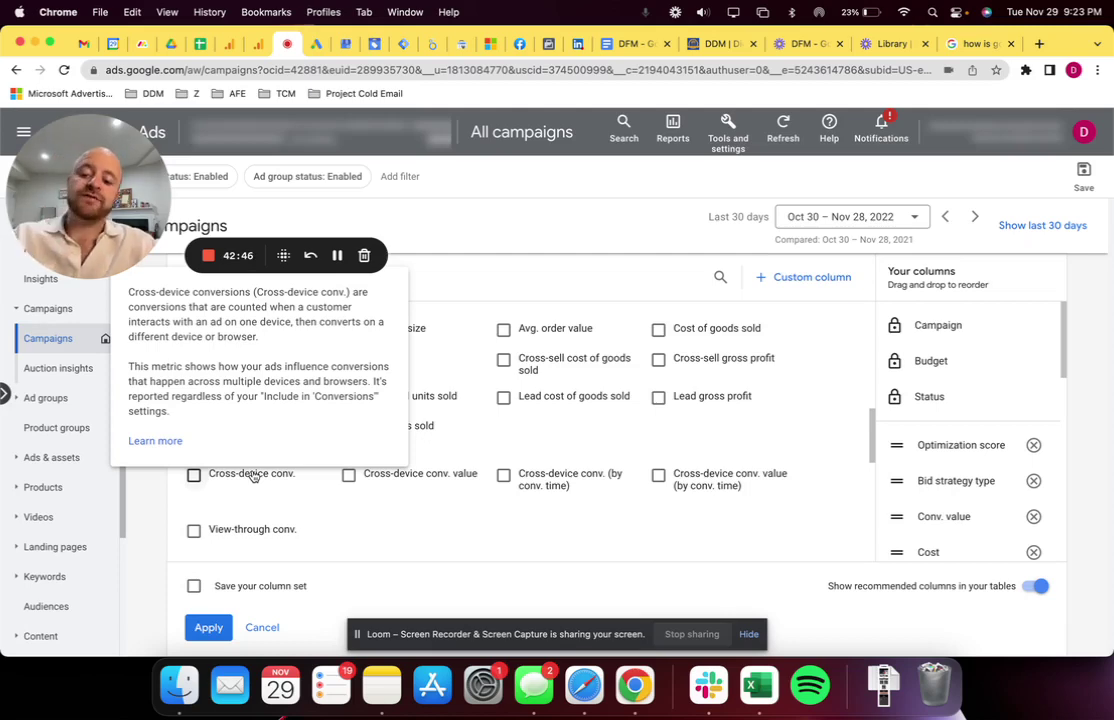
pyautogui.click(634, 42)
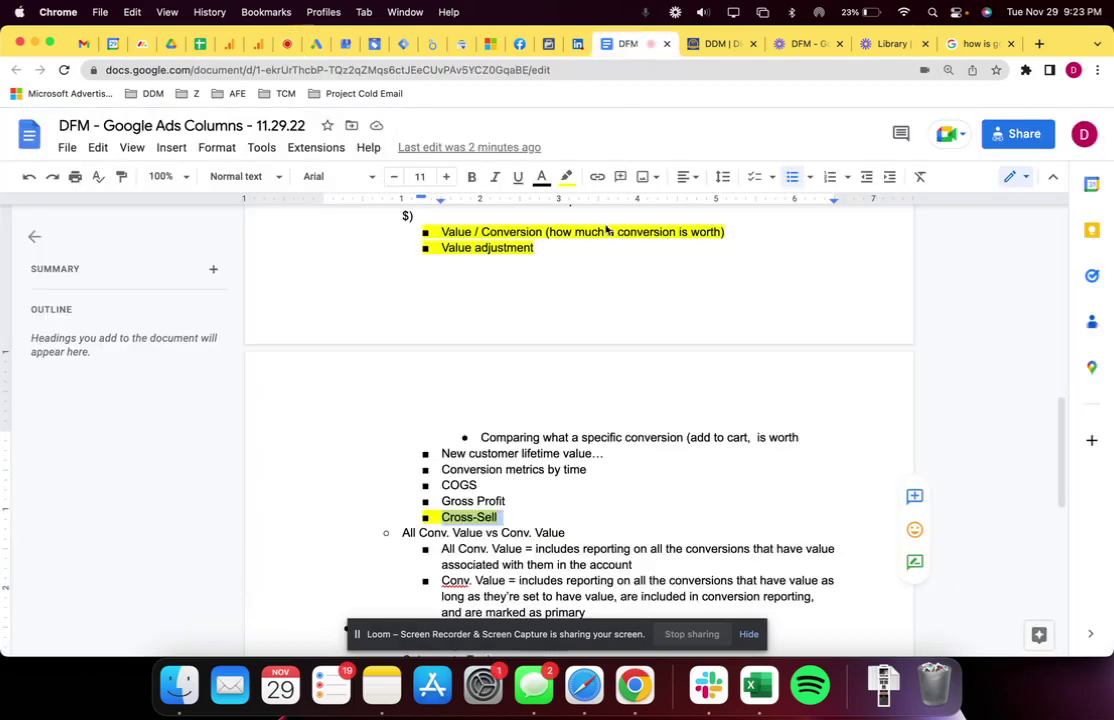
# Add the bullet "Cross device" directly below Cross-Sell in the outline
pyautogui.click(500, 516)
pyautogui.press('Return')
pyautogui.write('Cross device')
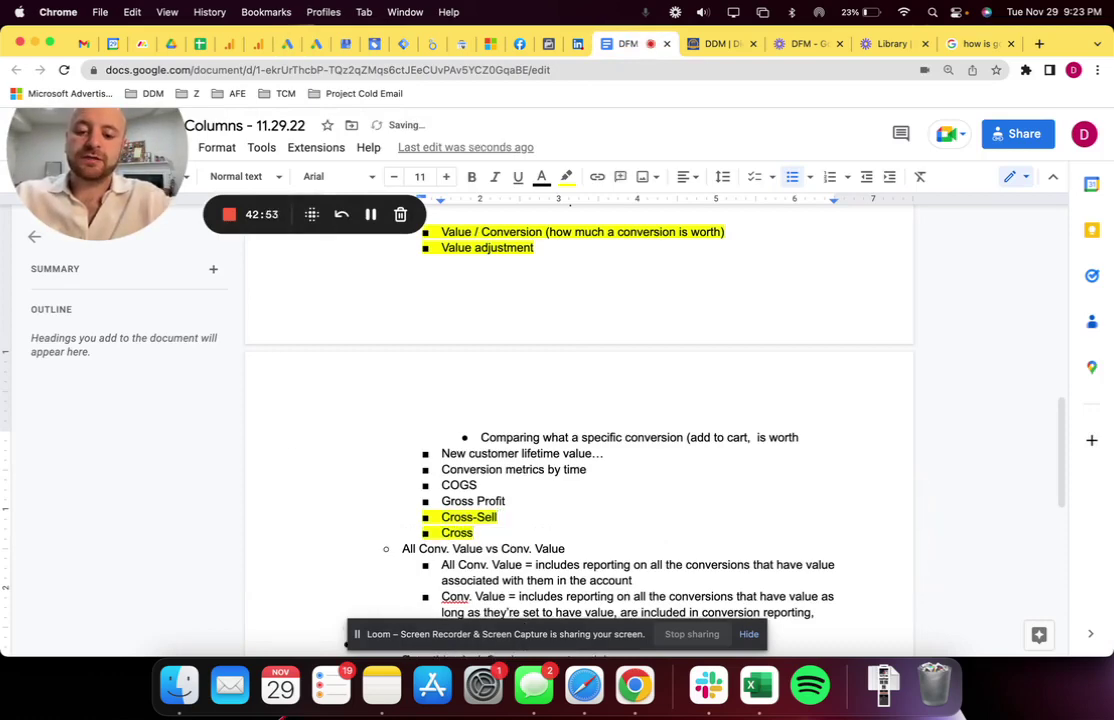
# Switch to the Google Ads column list and read the descriptions of View-through conv. and New customers
pyautogui.click(287, 43)
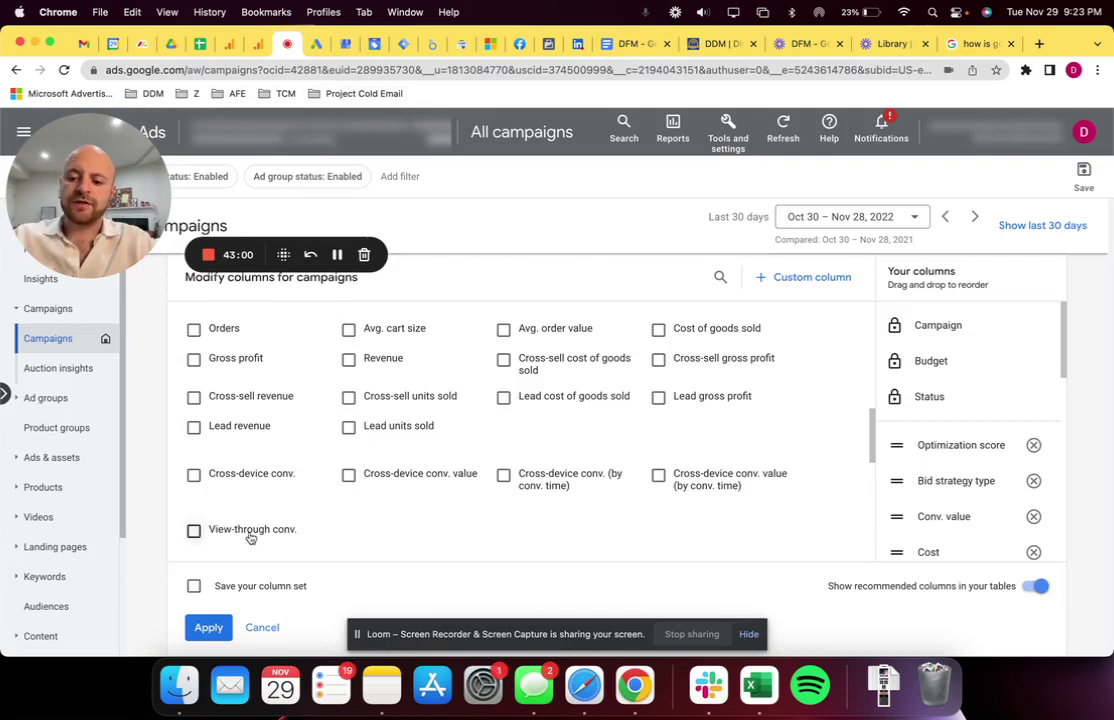
pyautogui.moveTo(249, 538)
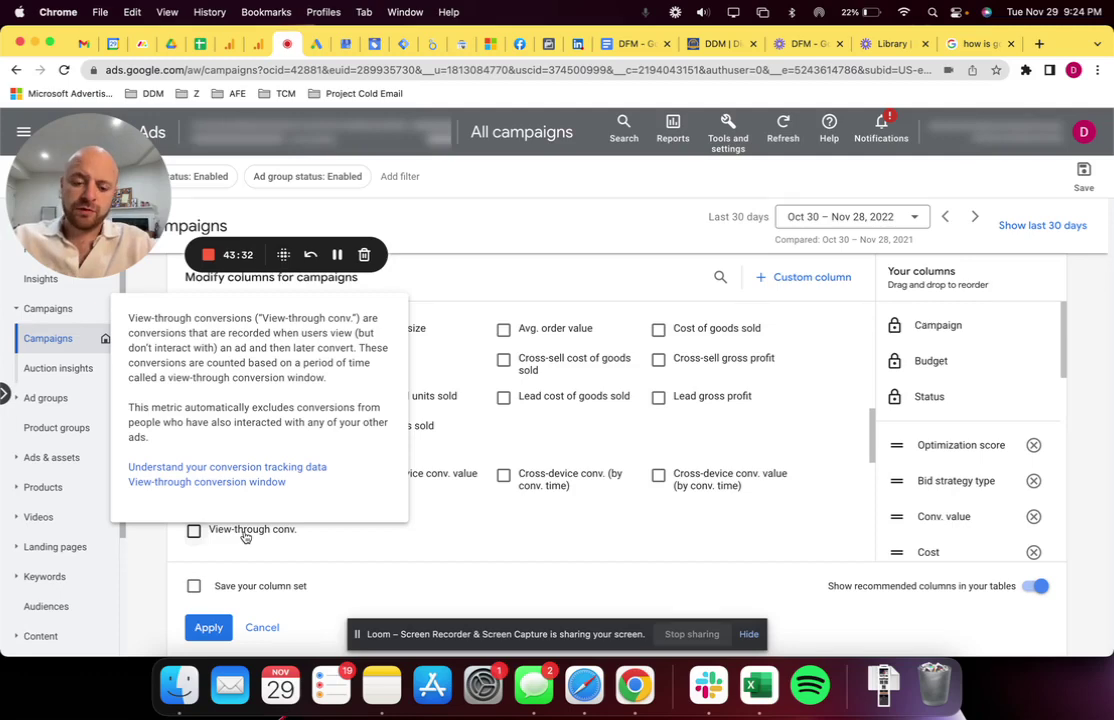
pyautogui.scroll(-3, 512, 520)
pyautogui.scroll(-1, 514, 516)
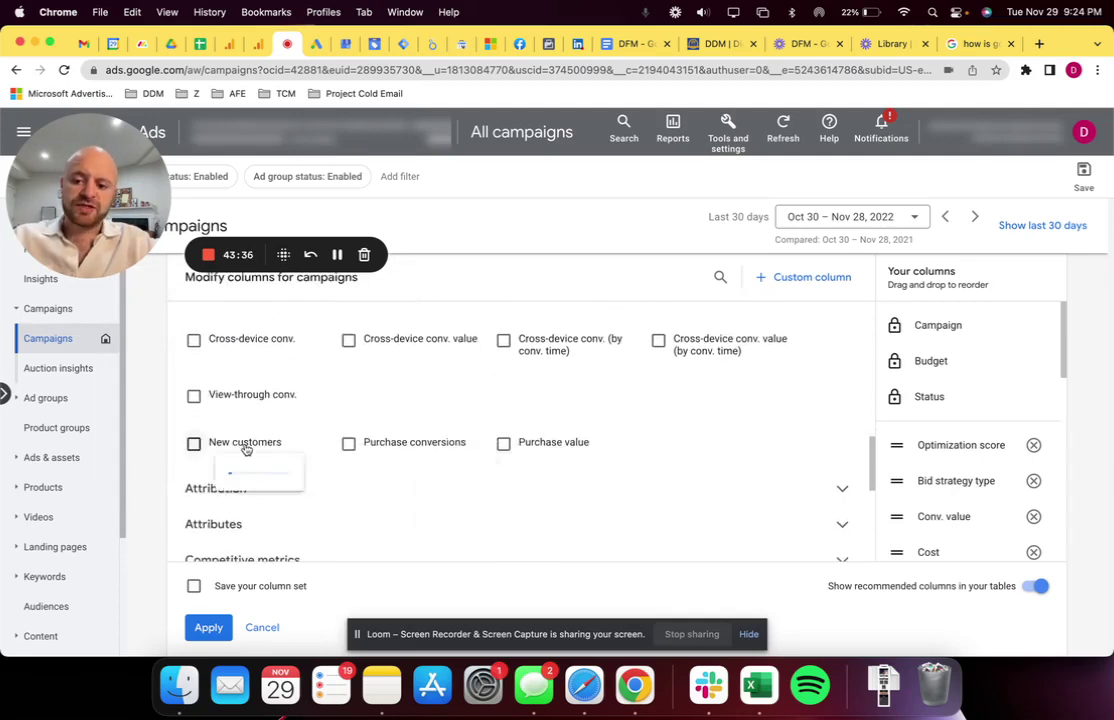
pyautogui.moveTo(246, 450)
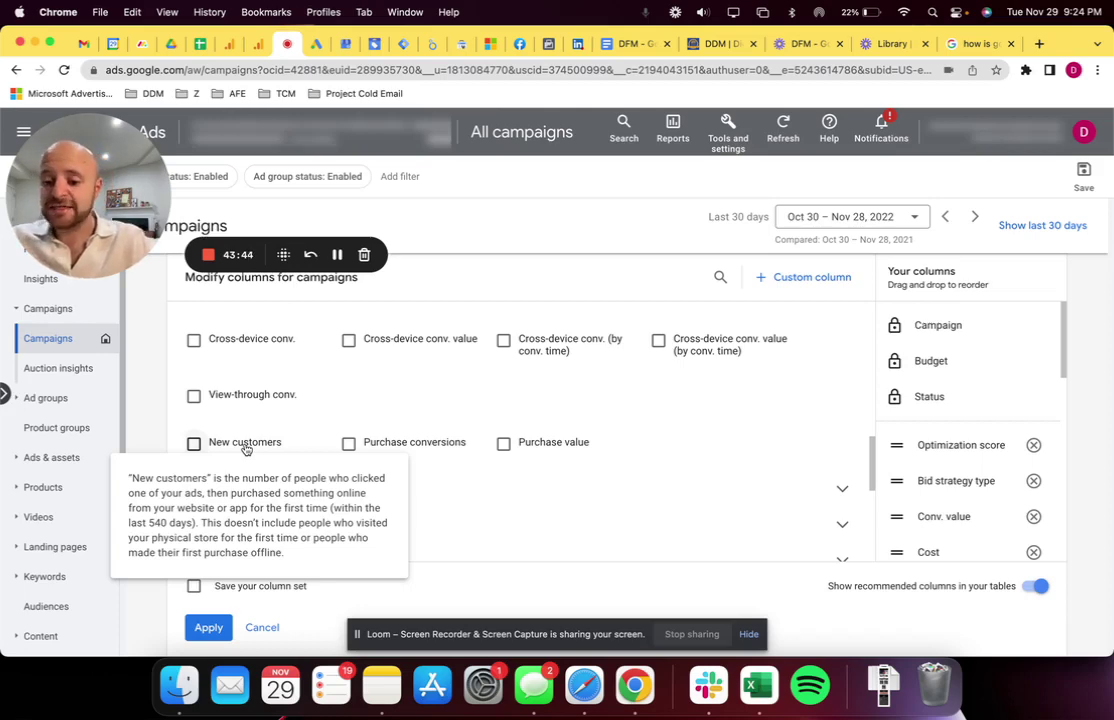
# Return to the Google Docs outline and add the bullet "New Customers" below Cross device
pyautogui.click(630, 44)
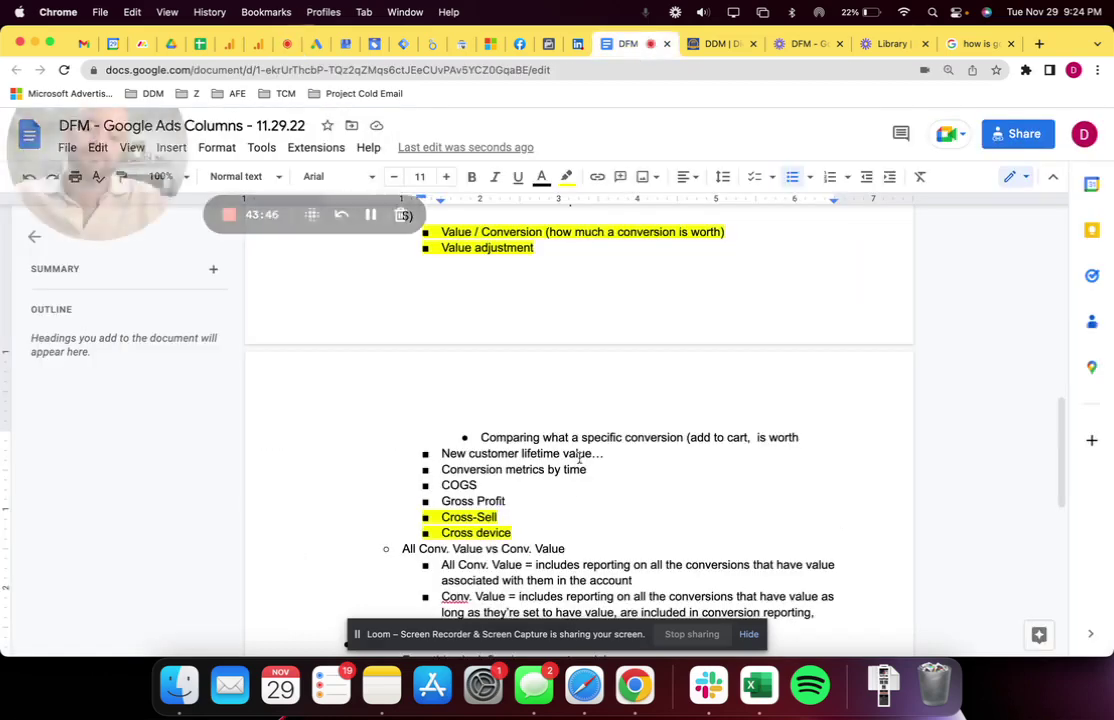
pyautogui.press('Return')
pyautogui.write('New Customers')
pyautogui.press('Return')
# Insert the bullet "View-through conversions" between Cross device and New Customers
pyautogui.click(528, 527)
pyautogui.press('Return')
pyautogui.write('View0')
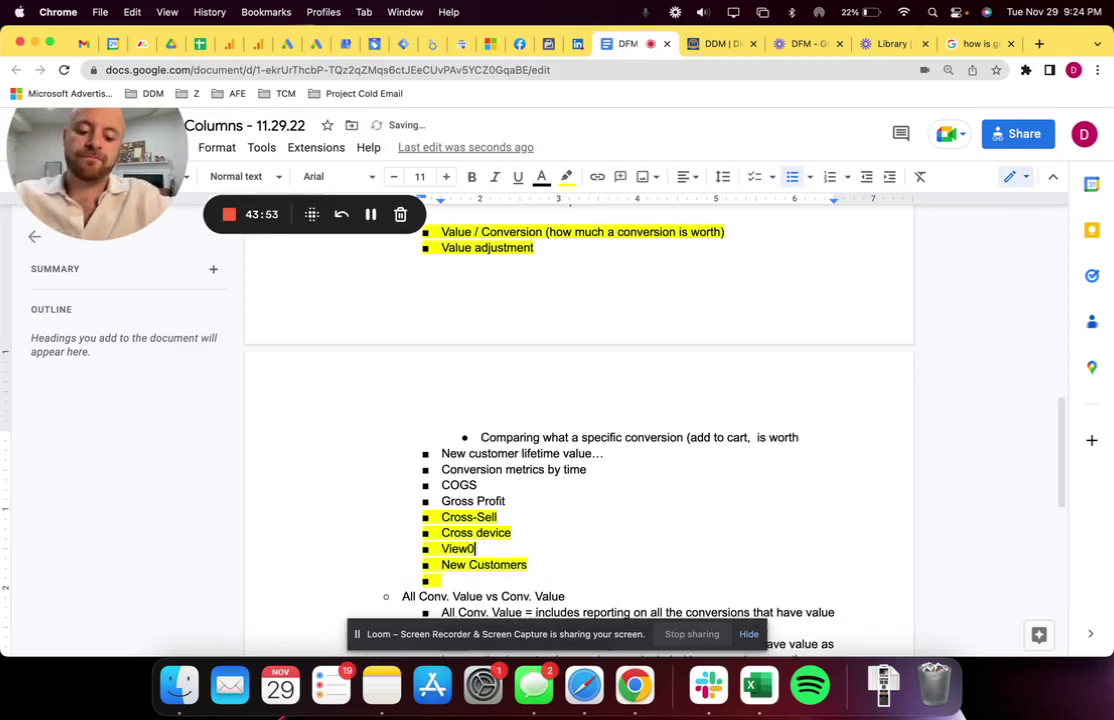
pyautogui.press('BackSpace')
pyautogui.write('-through conversions')
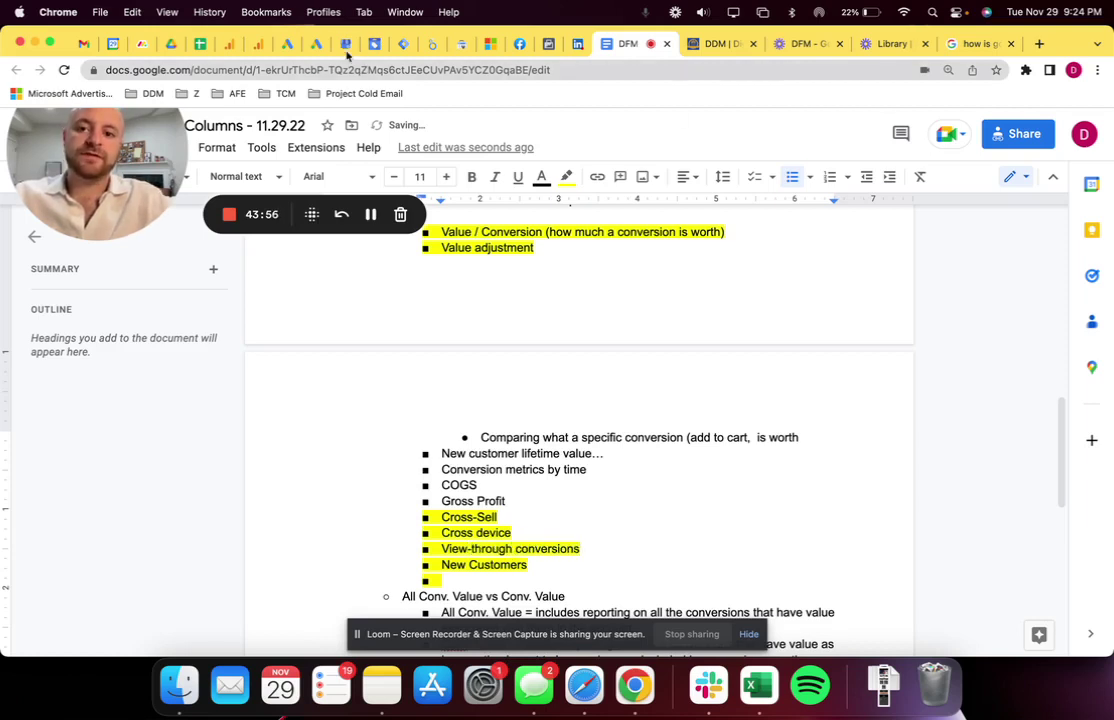
# Switch to the Google Ads column list and read the descriptions of Purchase conversions and Purchase value
pyautogui.click(287, 43)
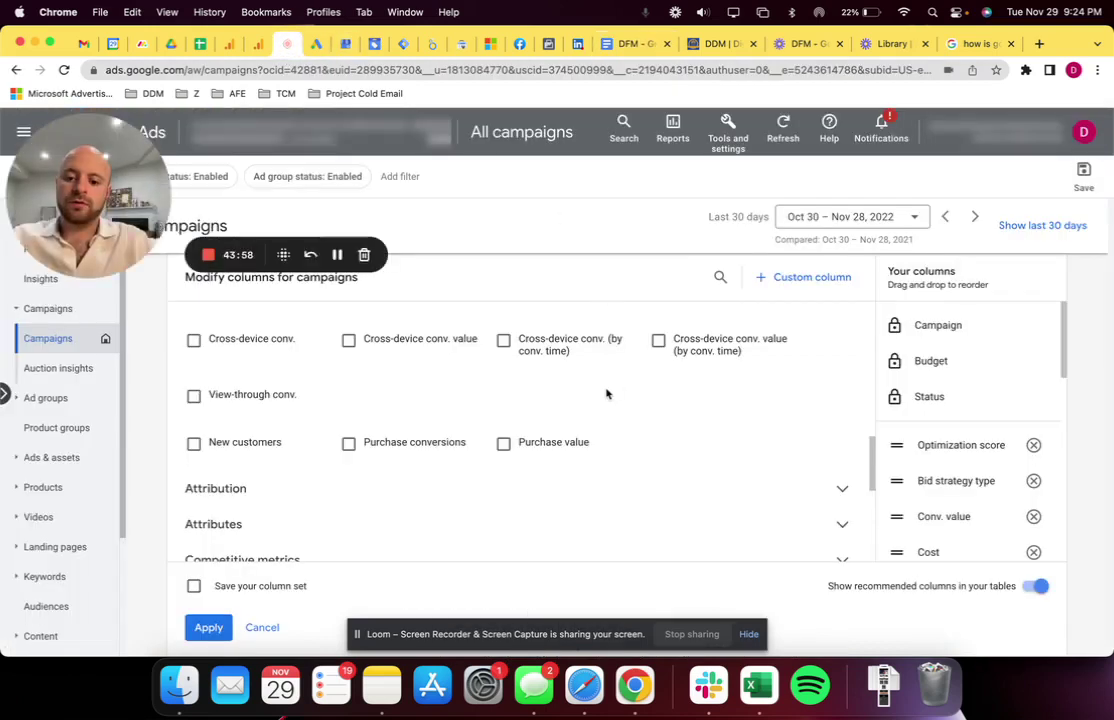
pyautogui.moveTo(435, 451)
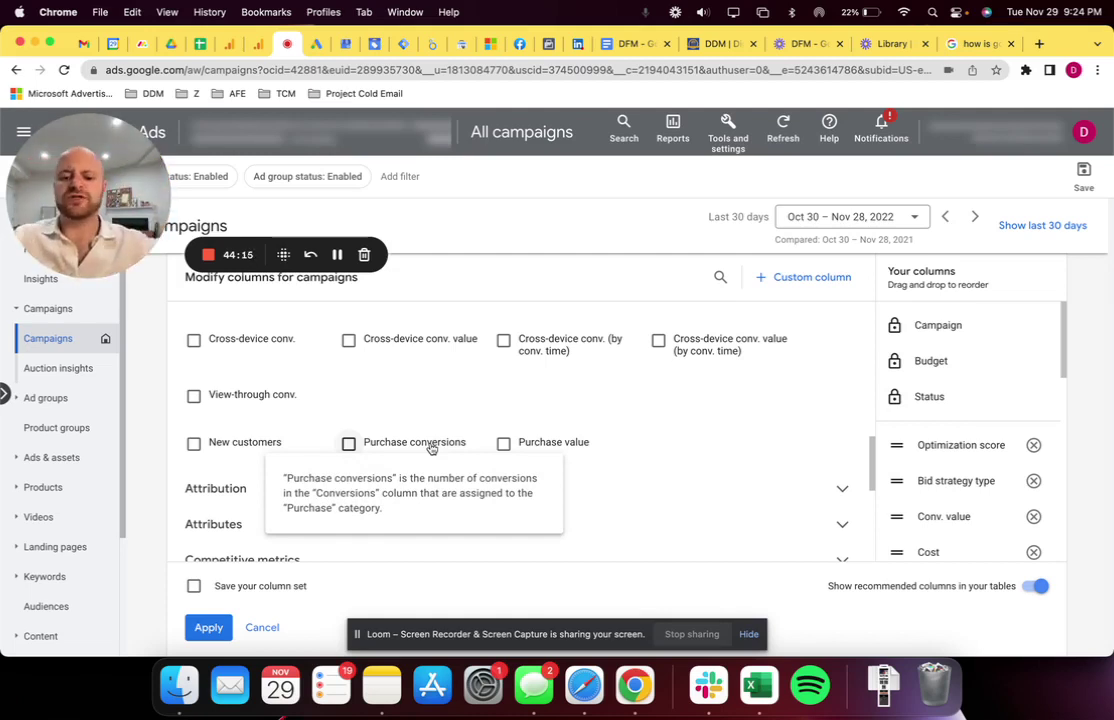
pyautogui.moveTo(564, 447)
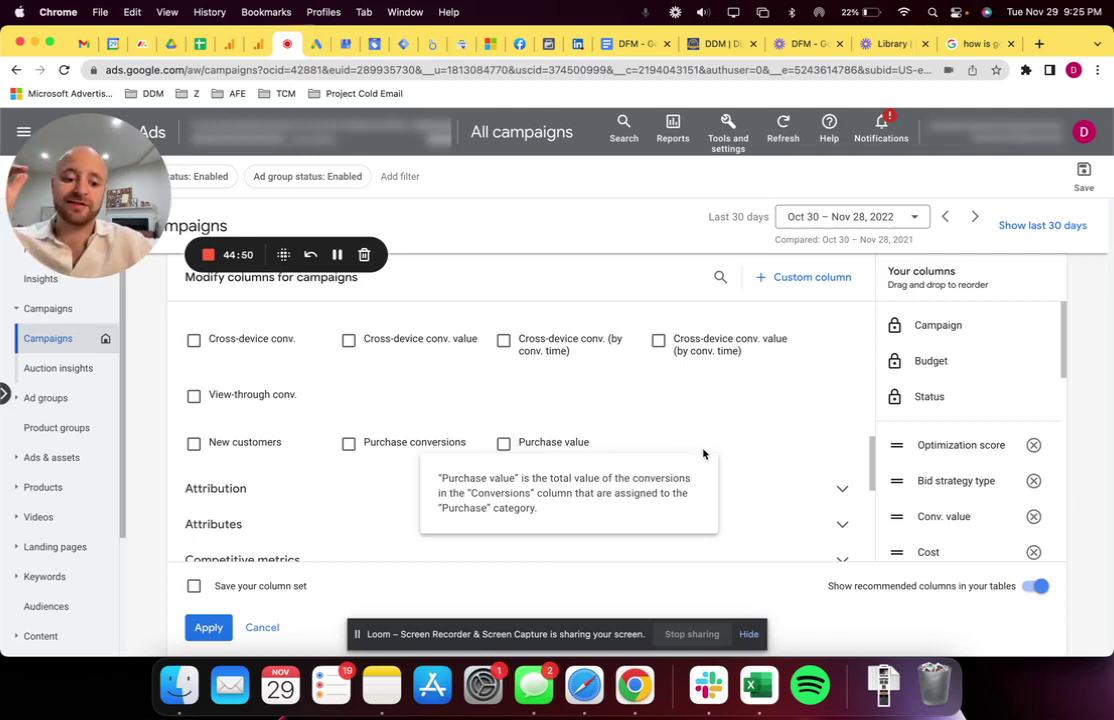
# Skim the remaining column categories and collapse the Conversions category
pyautogui.scroll(-5, 704, 455)
pyautogui.scroll(-4, 704, 455)
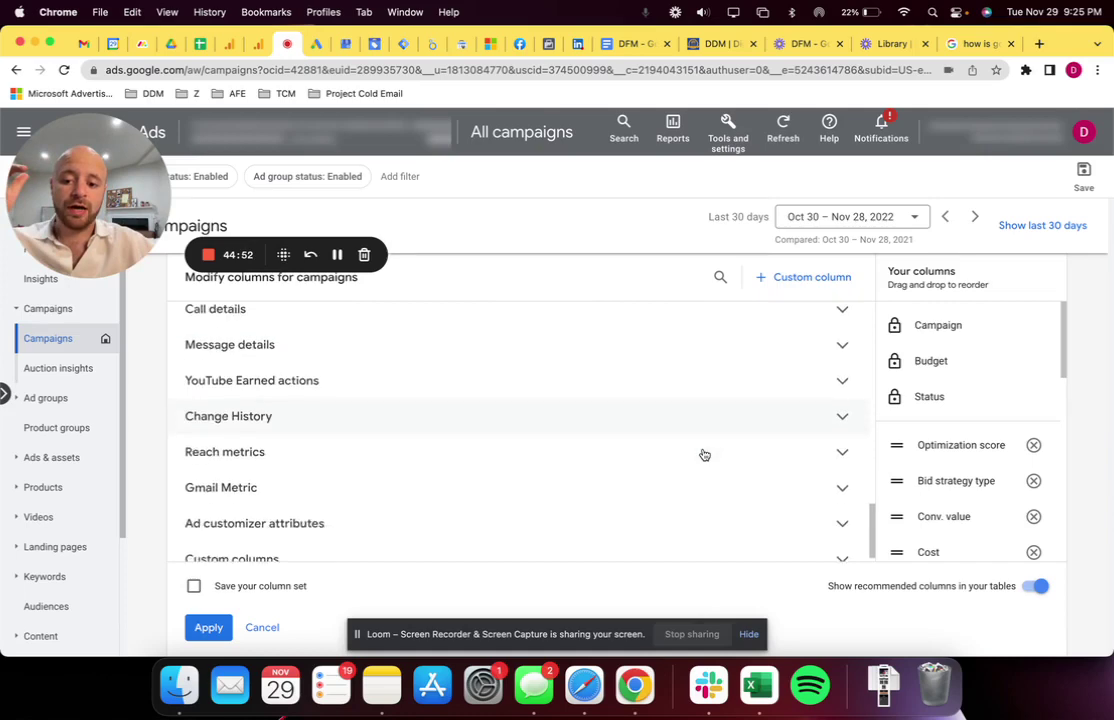
pyautogui.scroll(10, 704, 455)
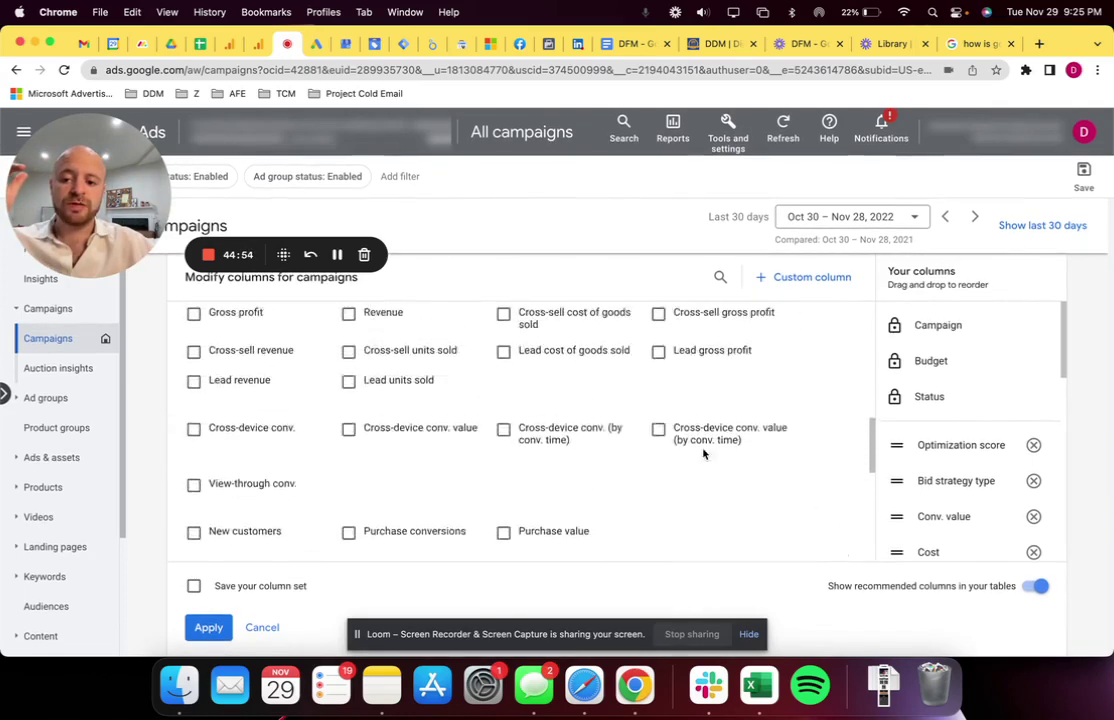
pyautogui.scroll(3, 704, 455)
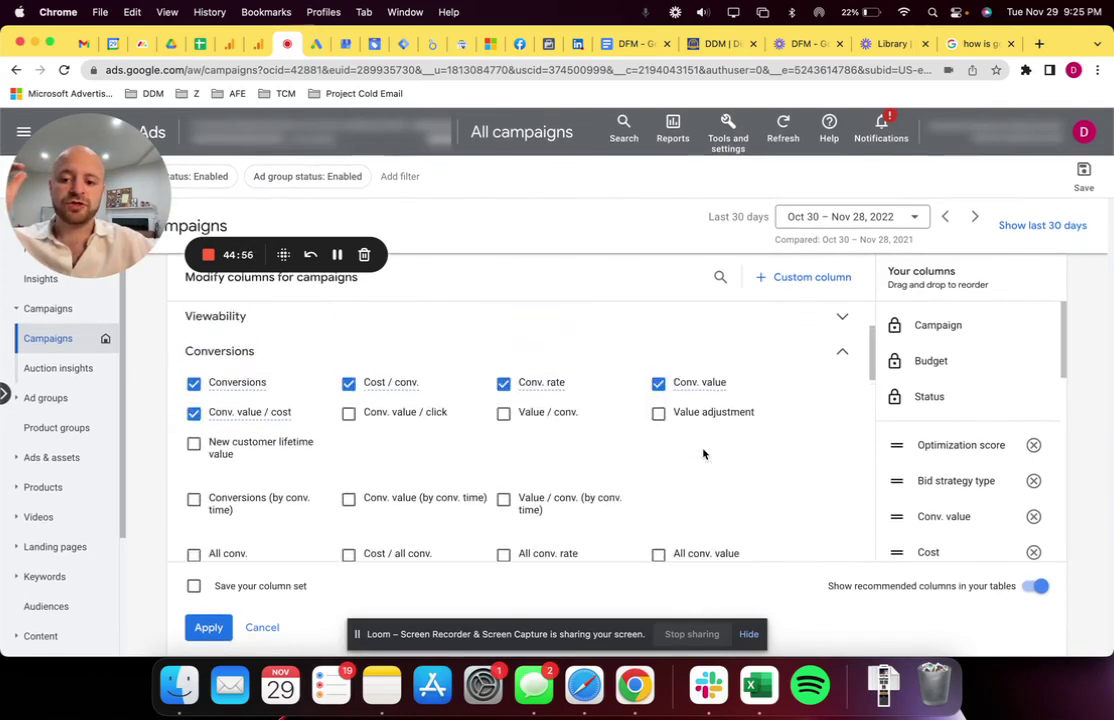
pyautogui.click(313, 356)
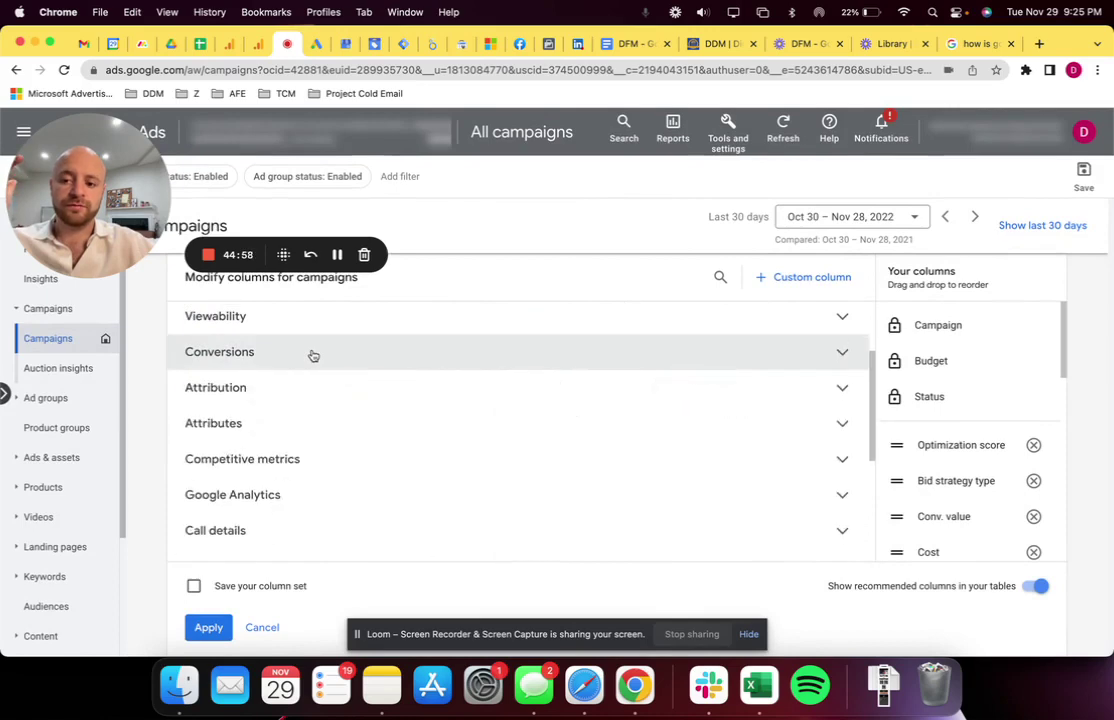